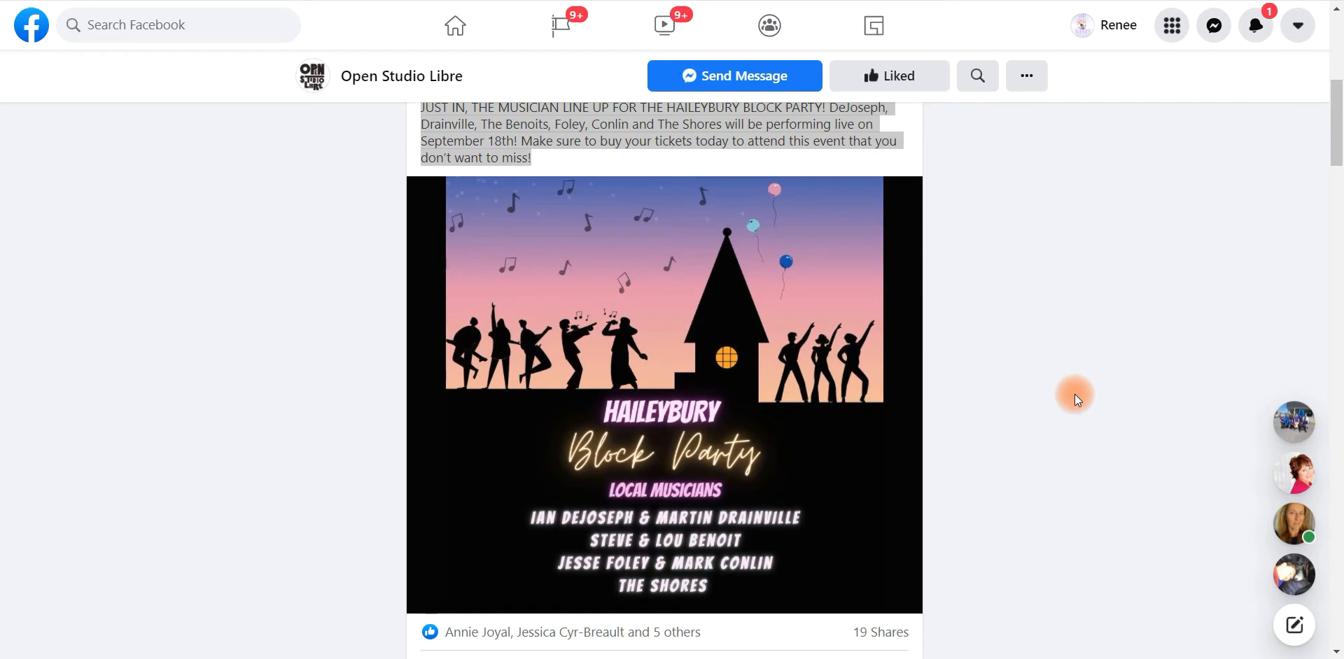
pyautogui.scroll(1, 1074, 394)
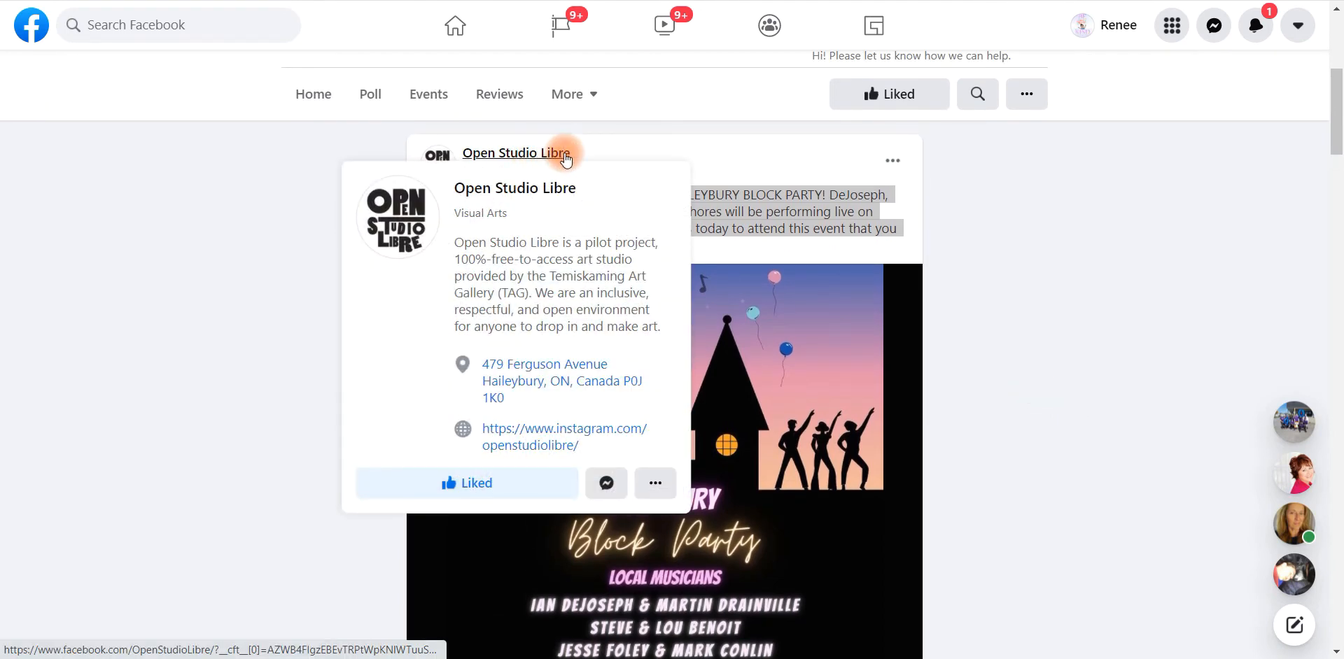
pyautogui.scroll(-1, 1045, 367)
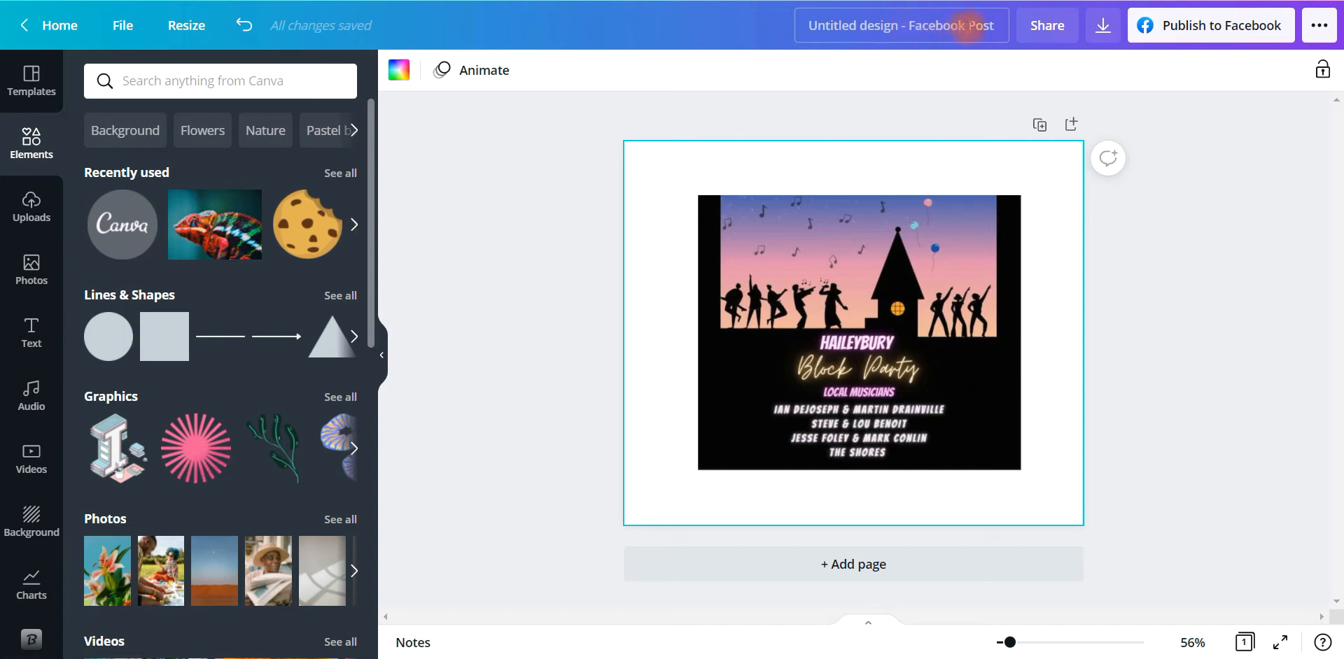
# Rename the design as "Zack's Crib Block Party Story - Open Studio Libre".
pyautogui.click(1001, 24)
pyautogui.press('BackSpace')
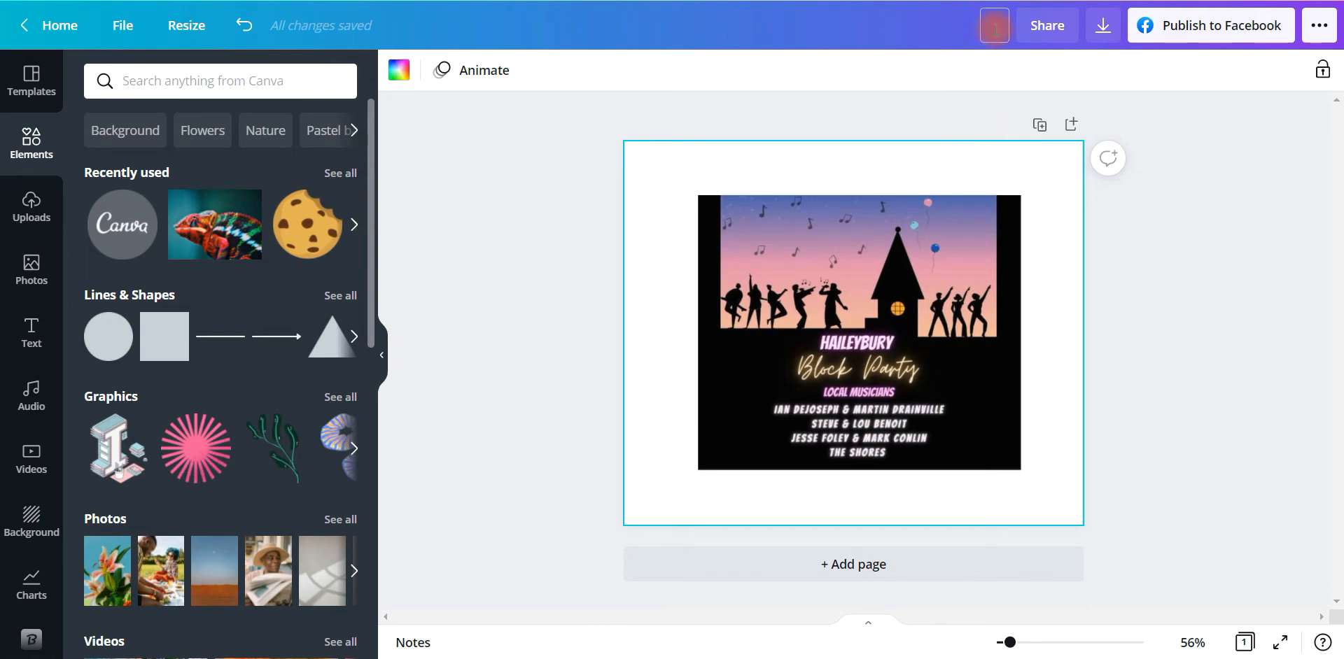
pyautogui.write("Zack's Crib")
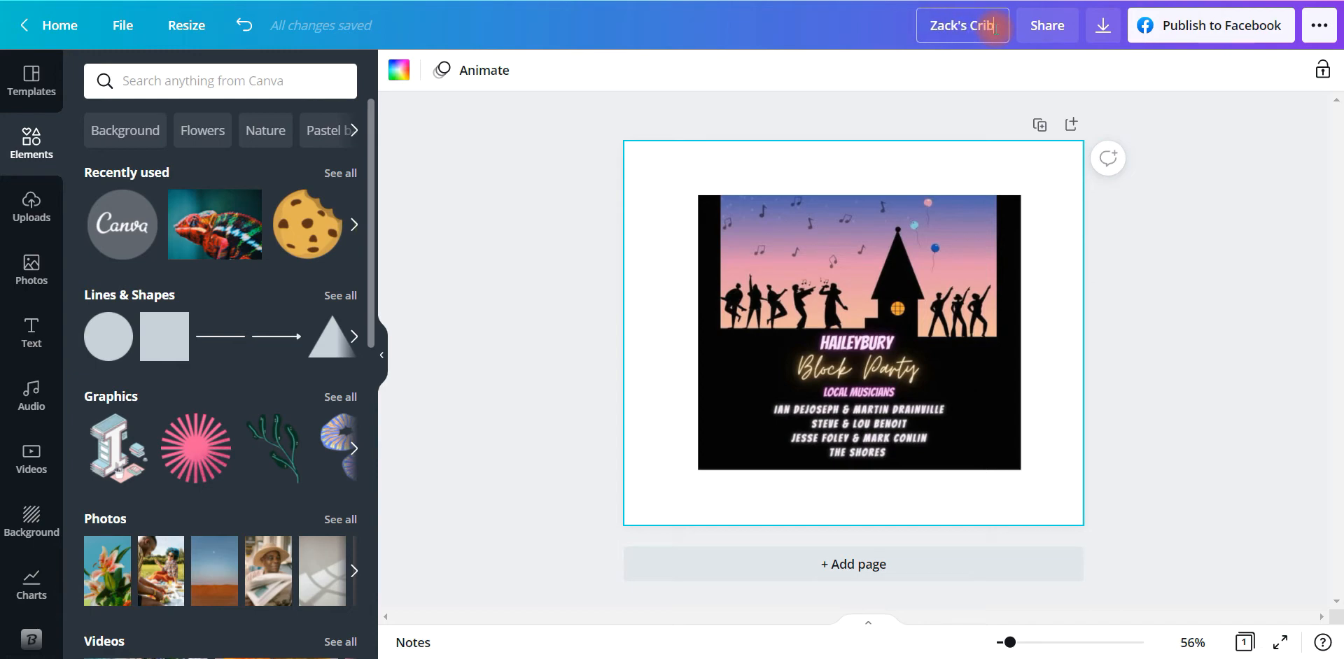
pyautogui.write(' Block')
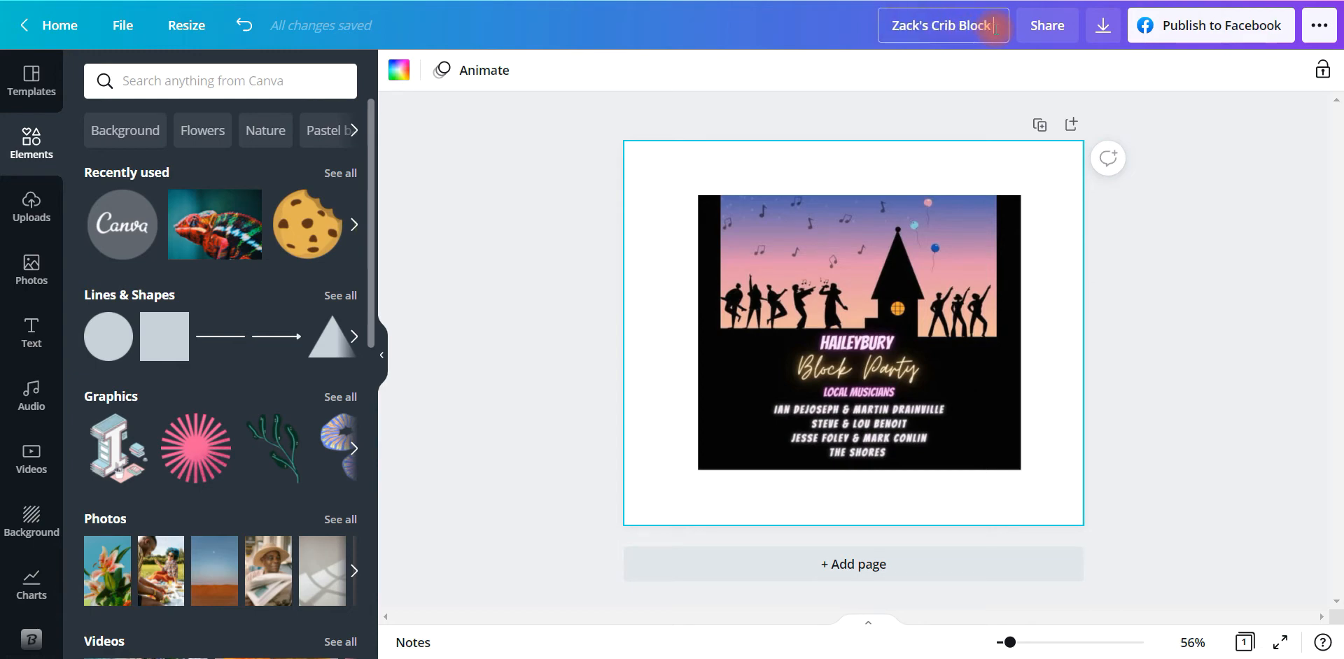
pyautogui.write(' Party Story ')
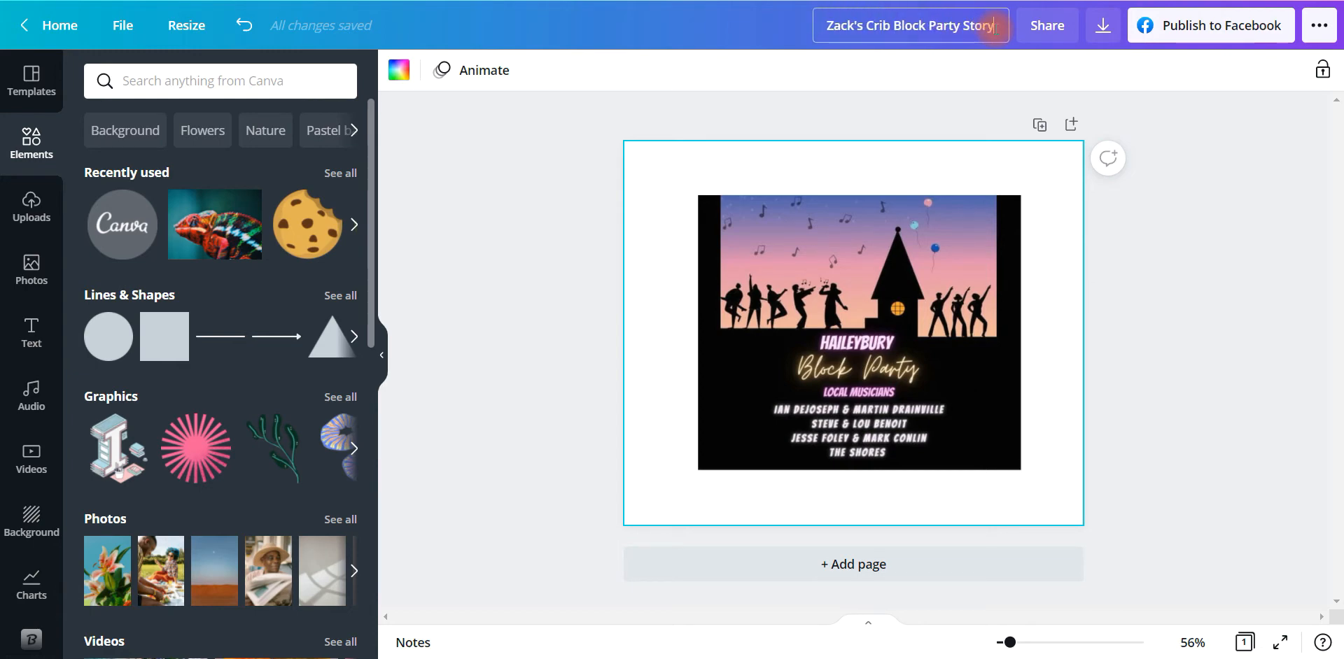
pyautogui.write('- Open')
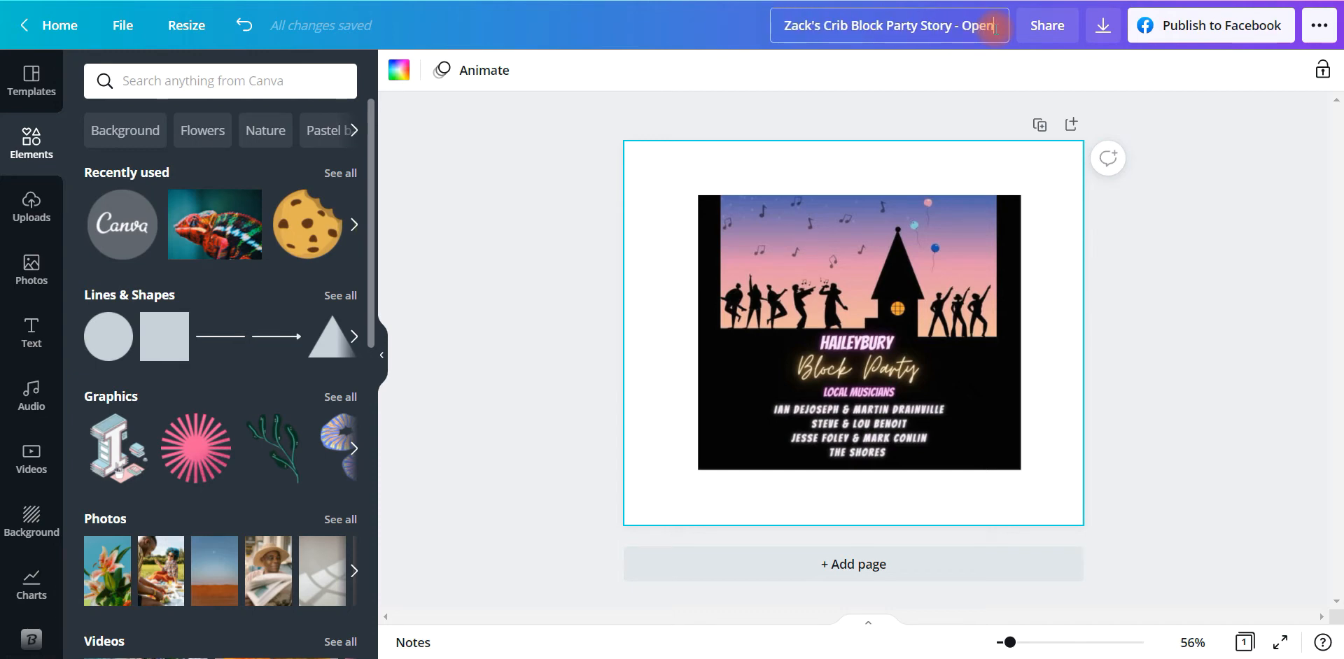
pyautogui.write(' Studio Libre')
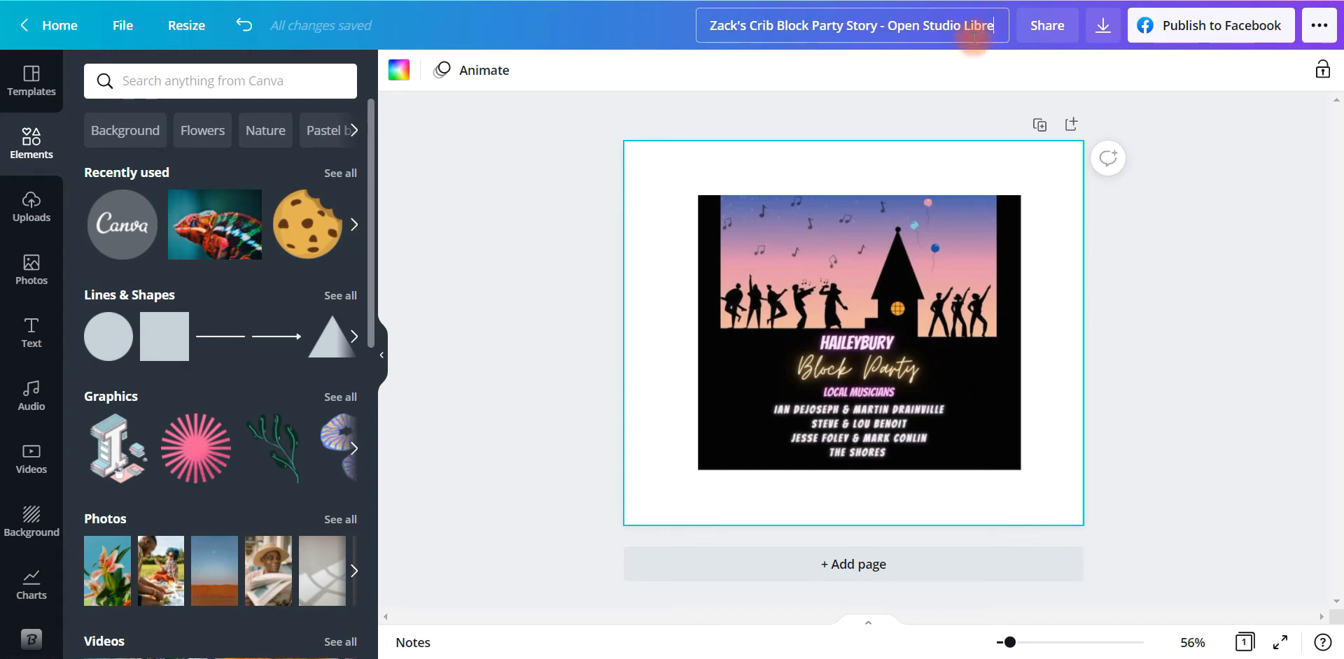
pyautogui.click(1033, 220)
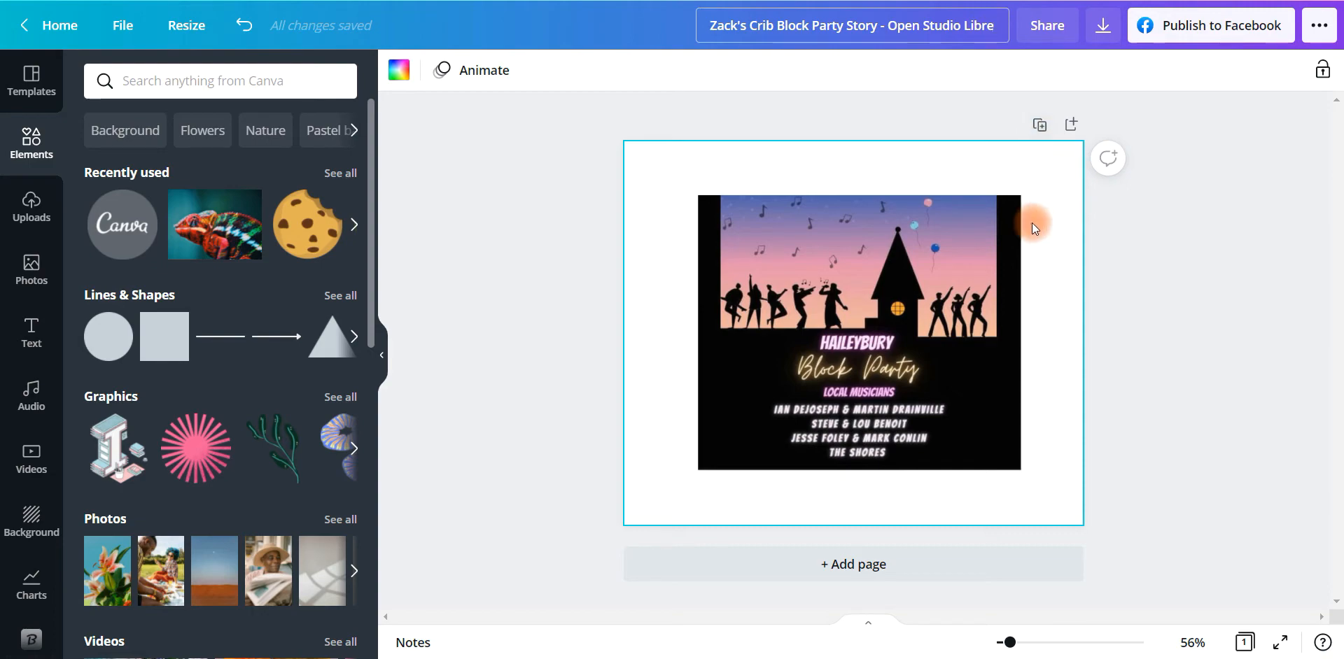
# Add the black and yellow Zack's Crib logo from the uploaded images to the page.
pyautogui.click(32, 208)
pyautogui.scroll(-20, 144, 273)
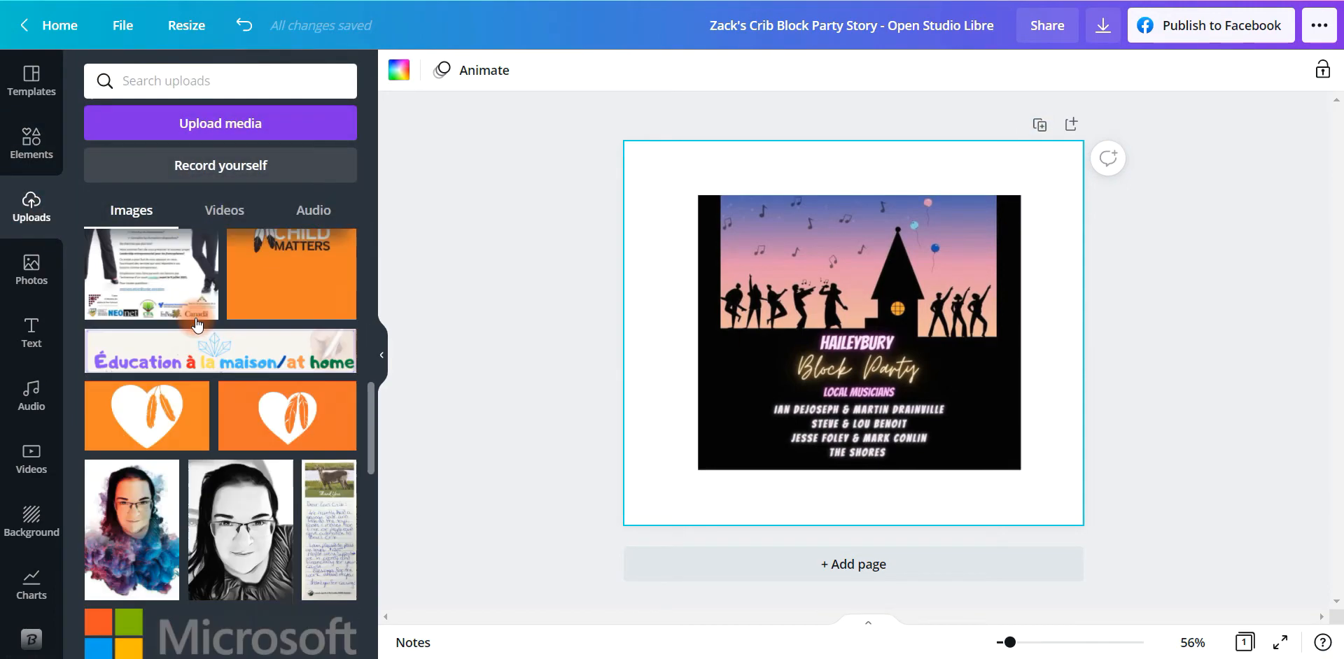
pyautogui.scroll(-5, 196, 324)
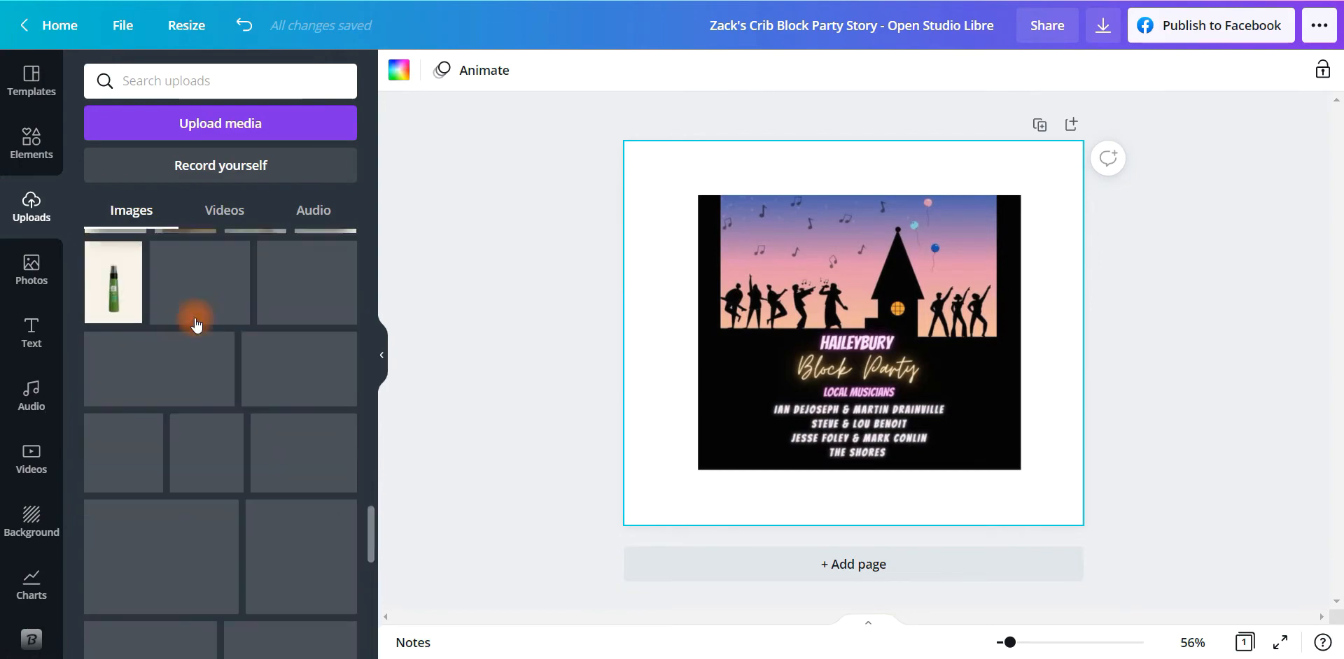
pyautogui.scroll(-10, 233, 392)
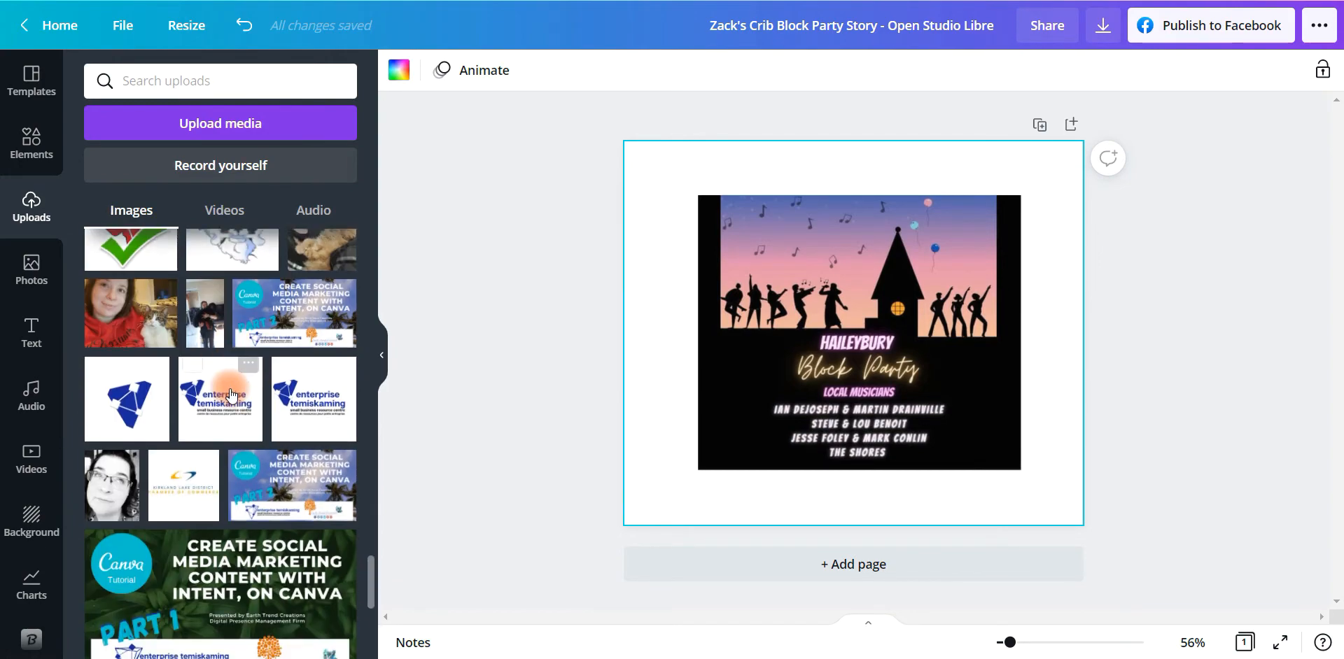
pyautogui.scroll(-10, 231, 396)
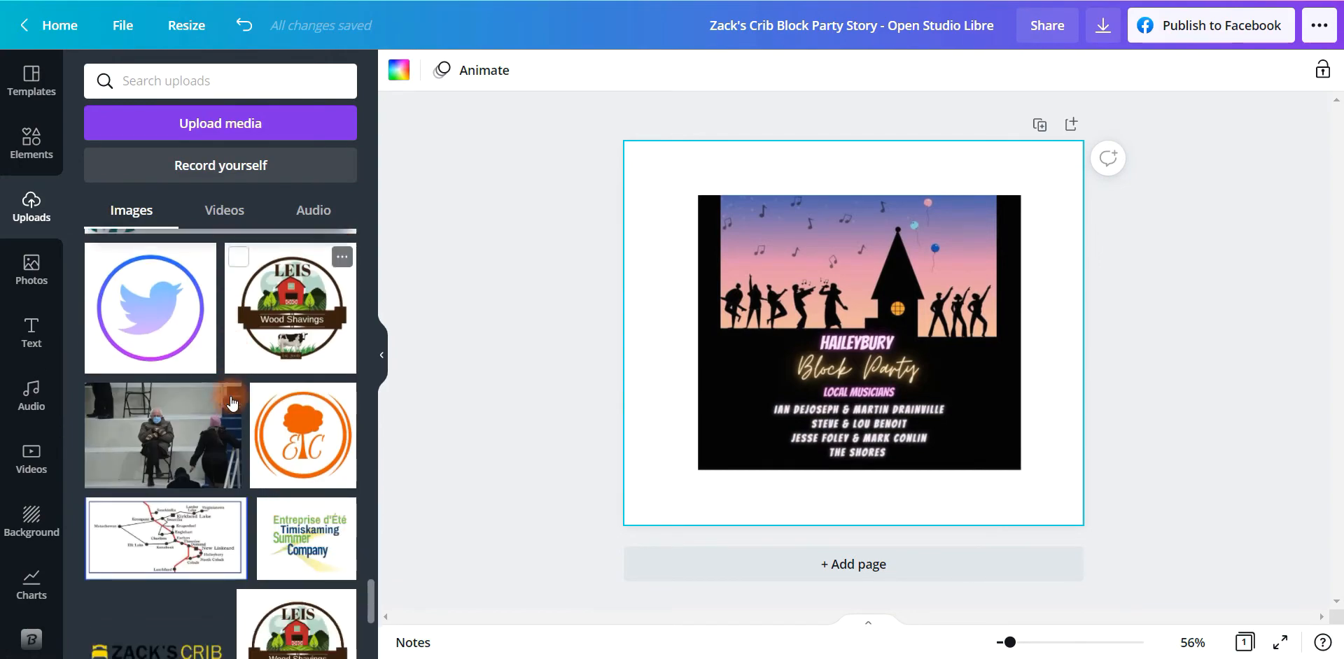
pyautogui.click(168, 439)
pyautogui.click(32, 144)
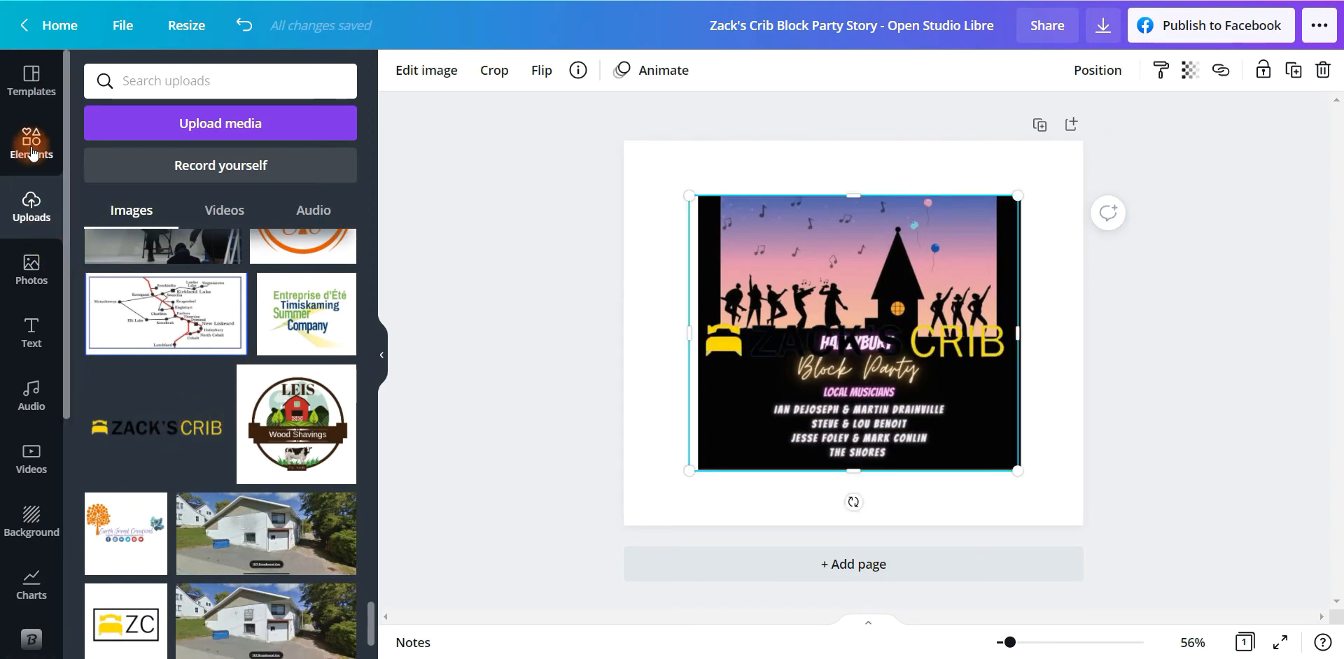
# Shrink the Zack's Crib logo and place it in the page's lower-right corner, below the block party poster.
pyautogui.moveTo(830, 351); pyautogui.dragTo(833, 501)
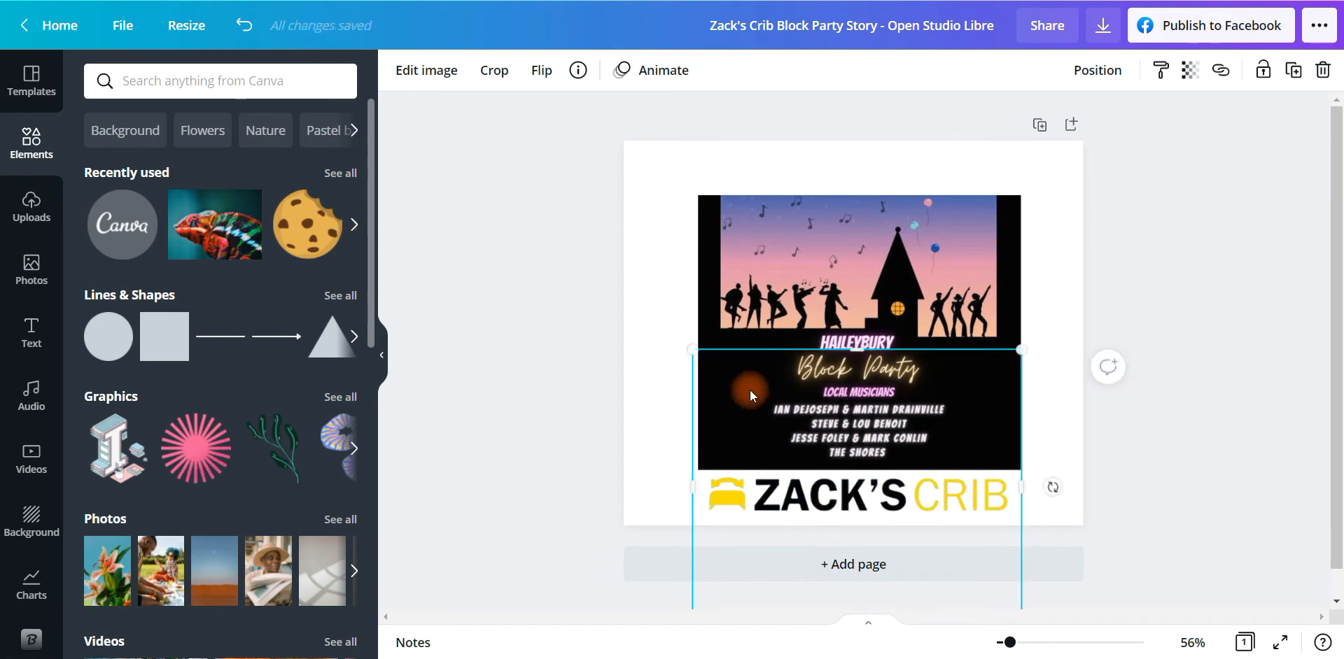
pyautogui.moveTo(692, 350); pyautogui.dragTo(886, 459)
pyautogui.moveTo(967, 506); pyautogui.dragTo(1012, 455)
pyautogui.click(1192, 378)
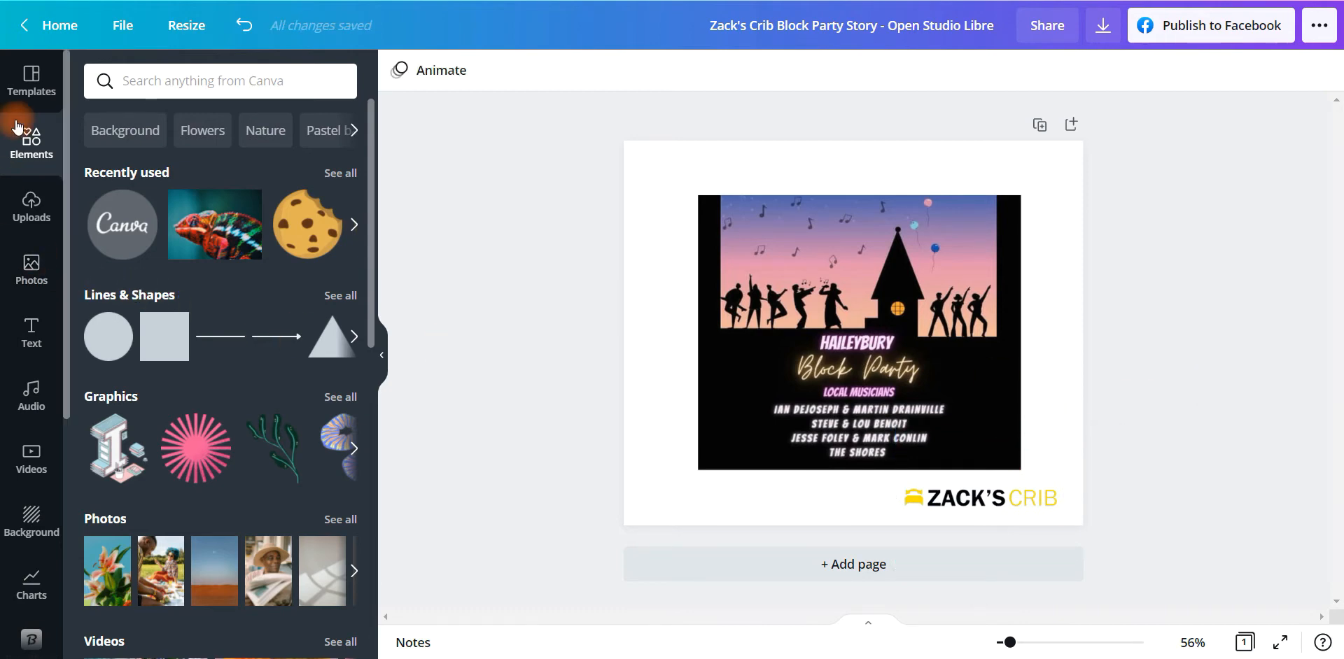
# Search the elements for "rectangle" and browse the graphics for a suitable shape.
pyautogui.click(167, 82)
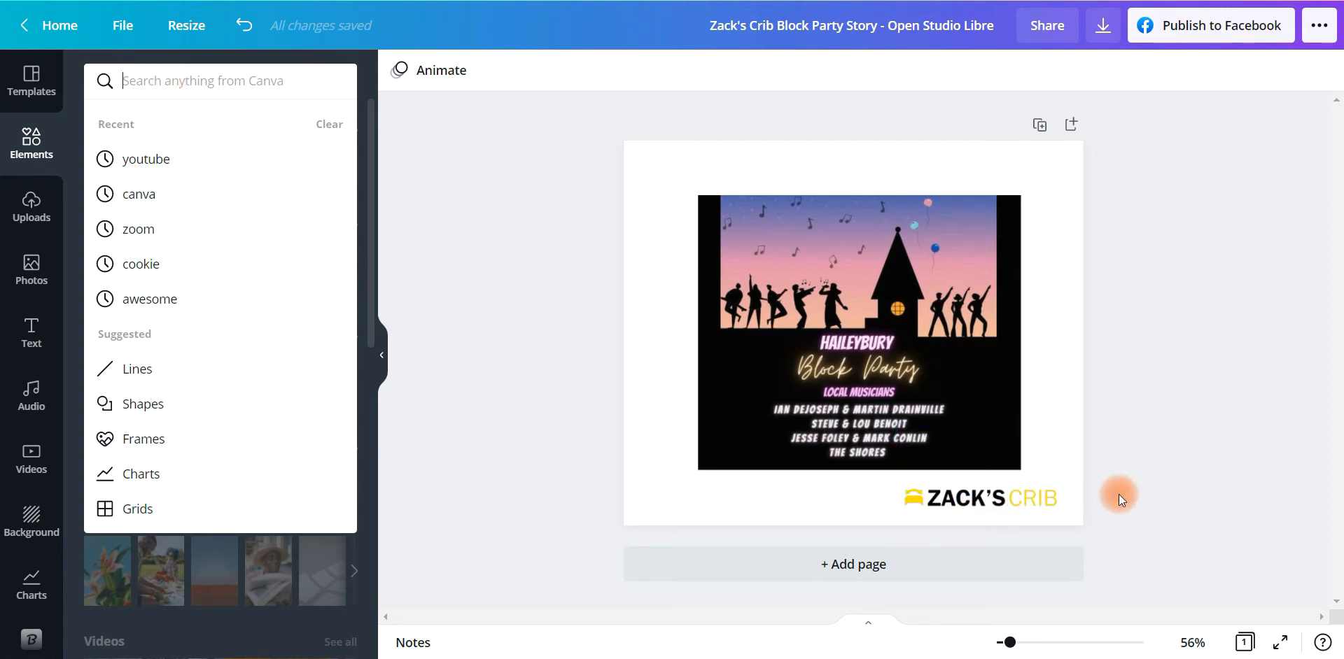
pyautogui.click(1180, 454)
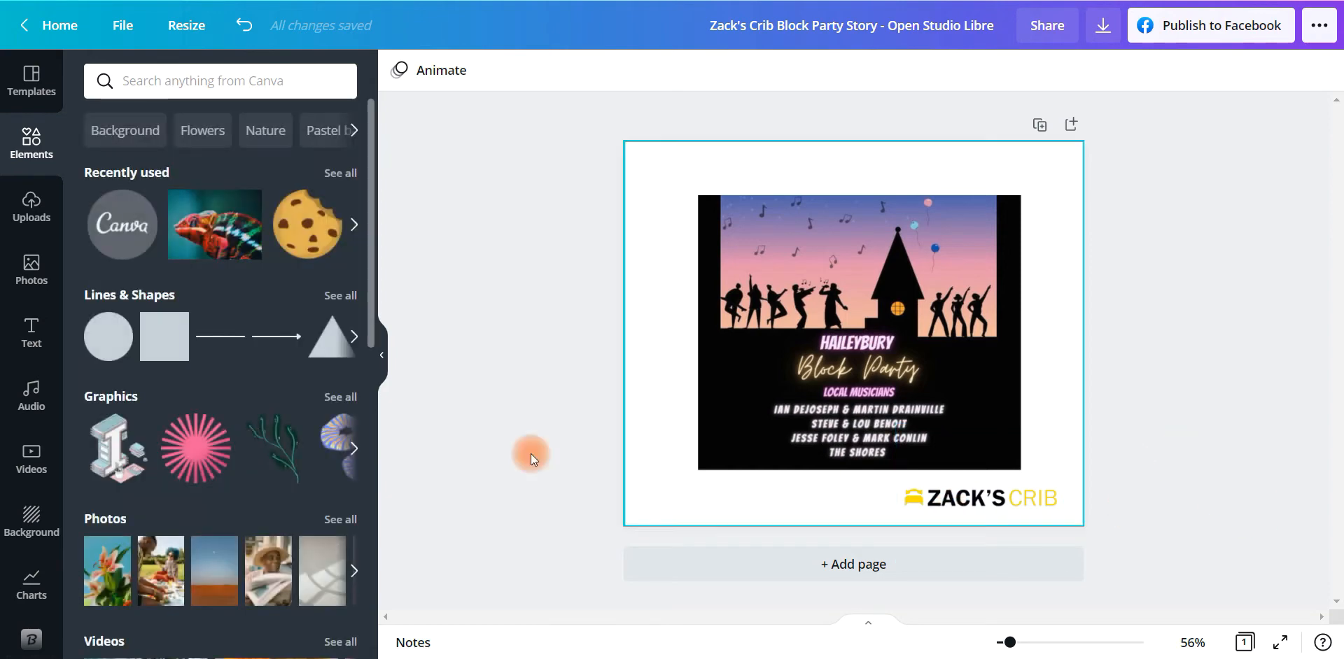
pyautogui.click(145, 83)
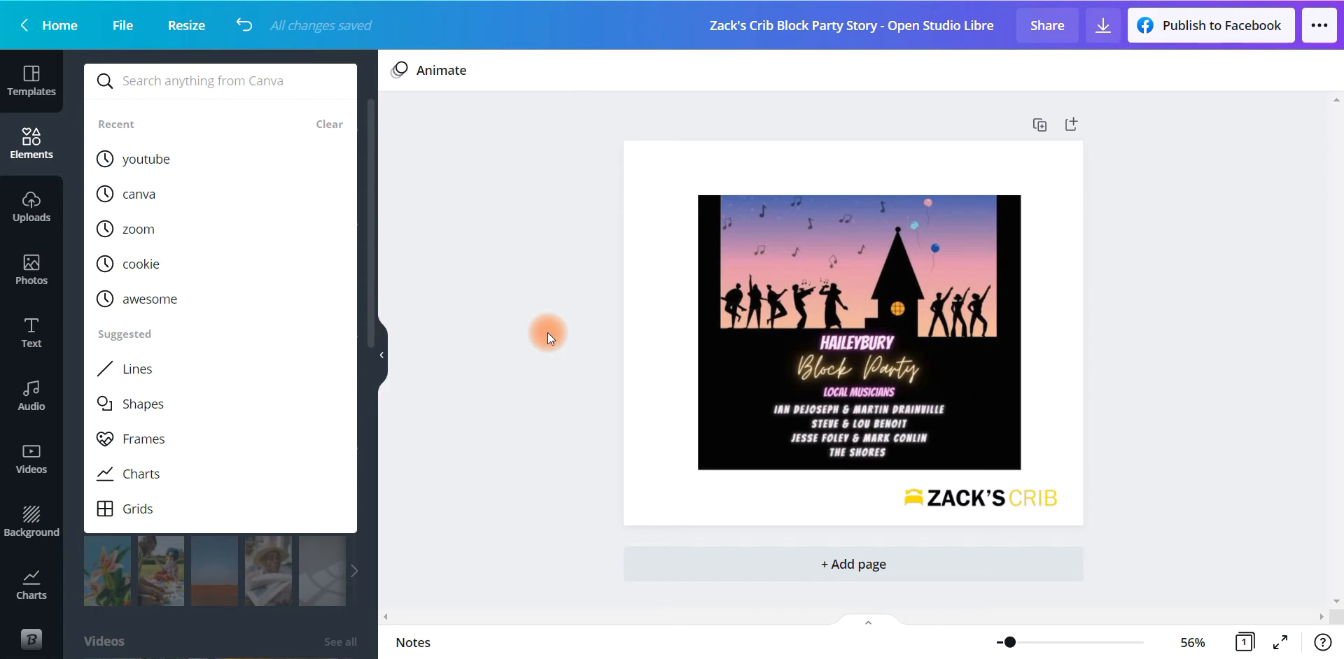
pyautogui.write('rectangle')
pyautogui.press('Return')
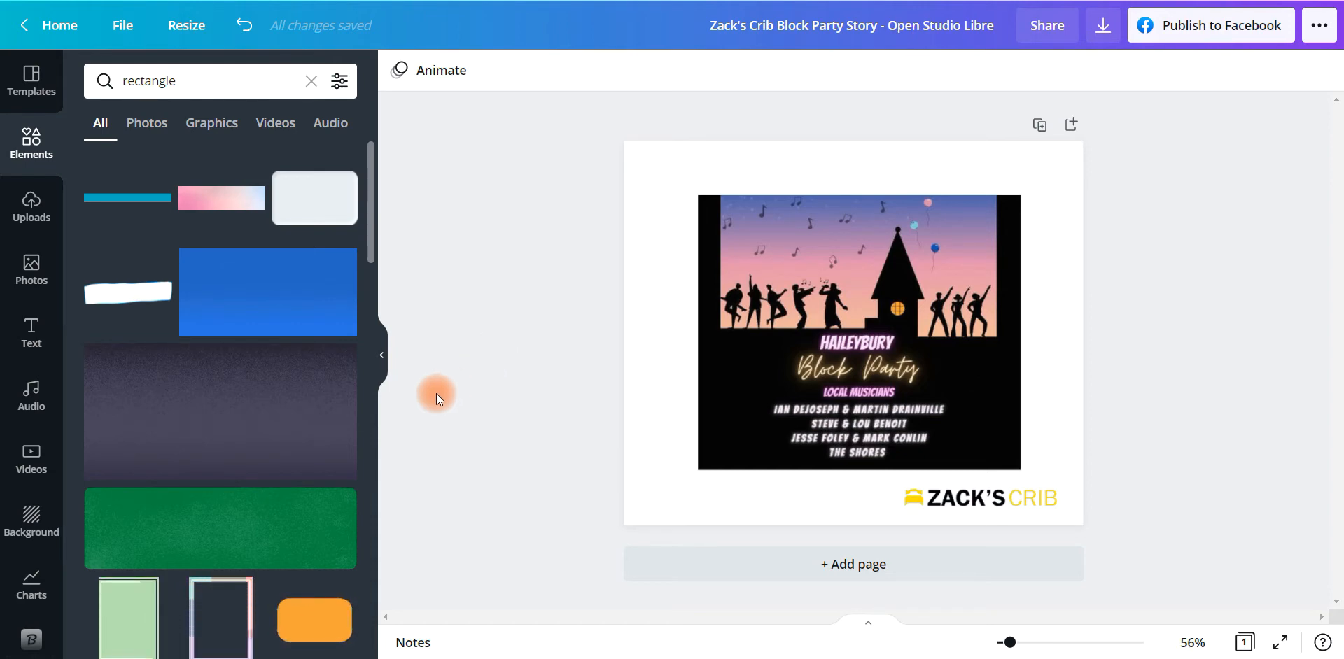
pyautogui.click(221, 129)
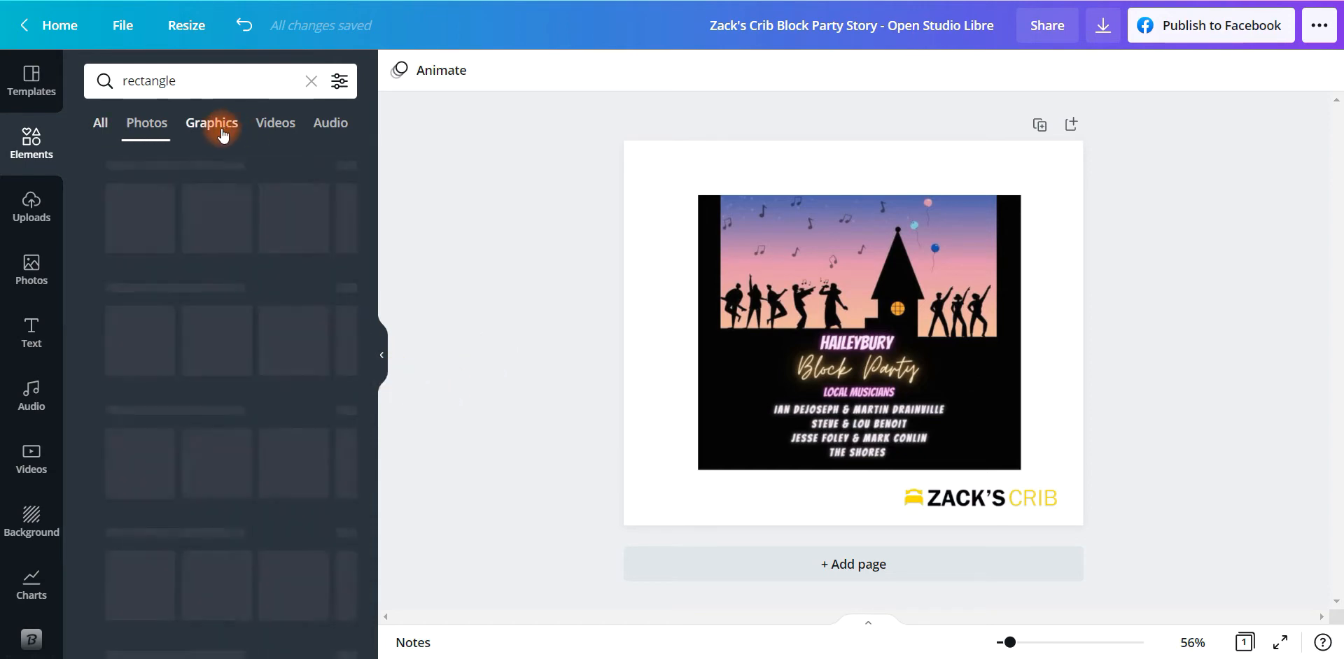
pyautogui.scroll(-2, 270, 440)
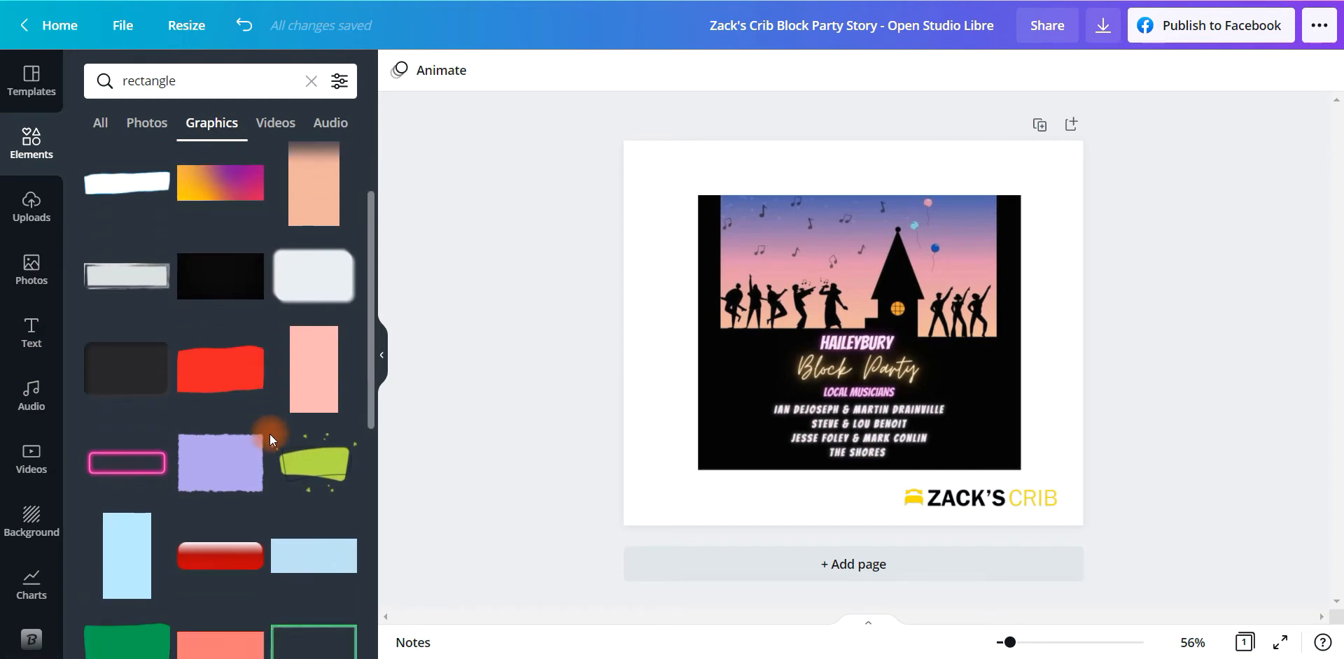
pyautogui.scroll(-5, 271, 434)
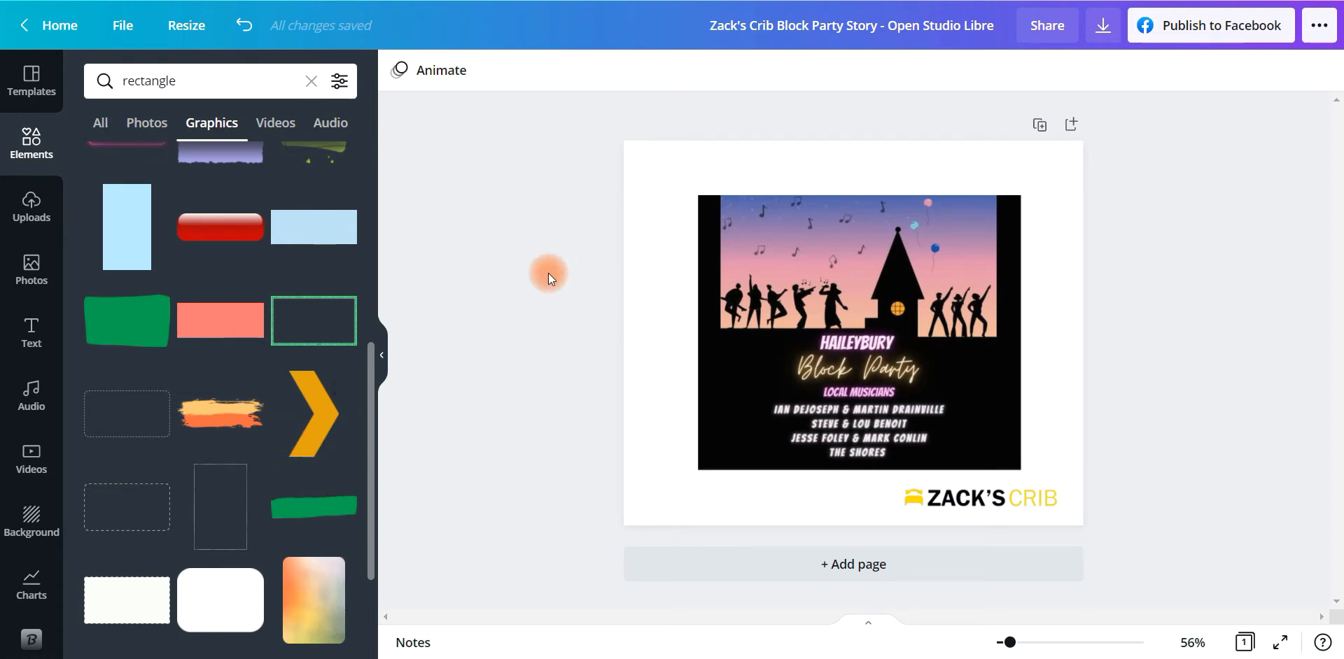
pyautogui.scroll(-4, 217, 384)
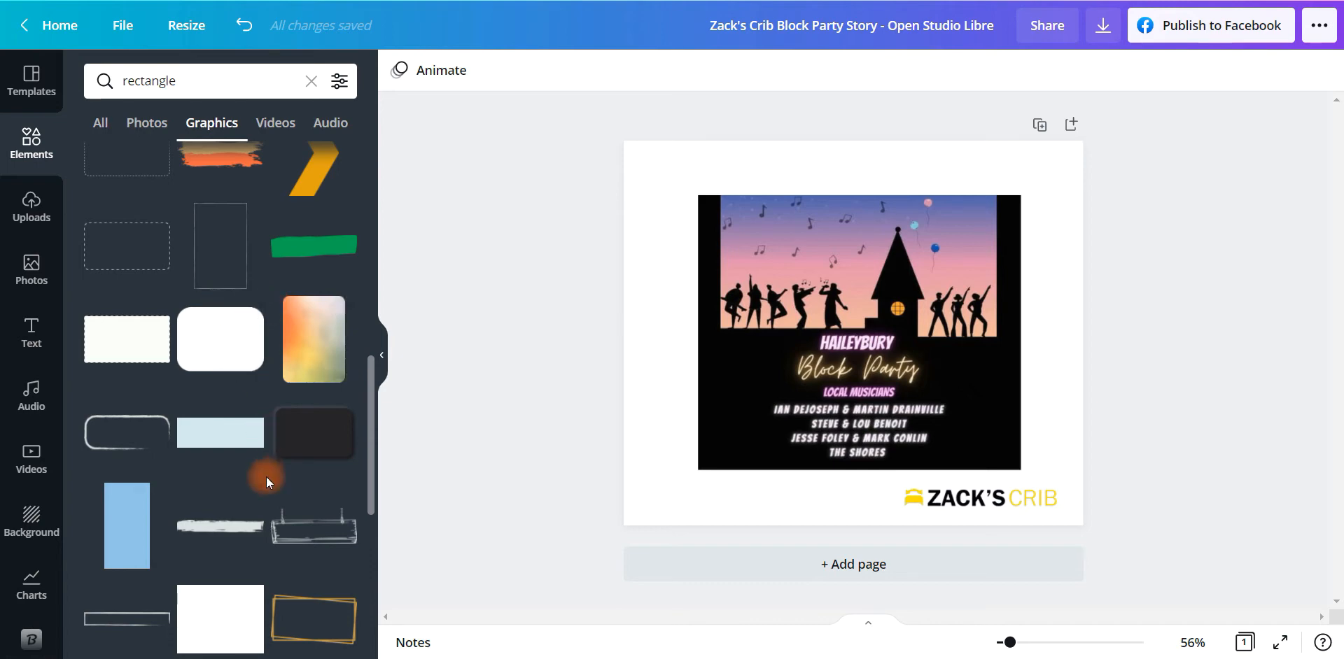
pyautogui.scroll(-3, 259, 483)
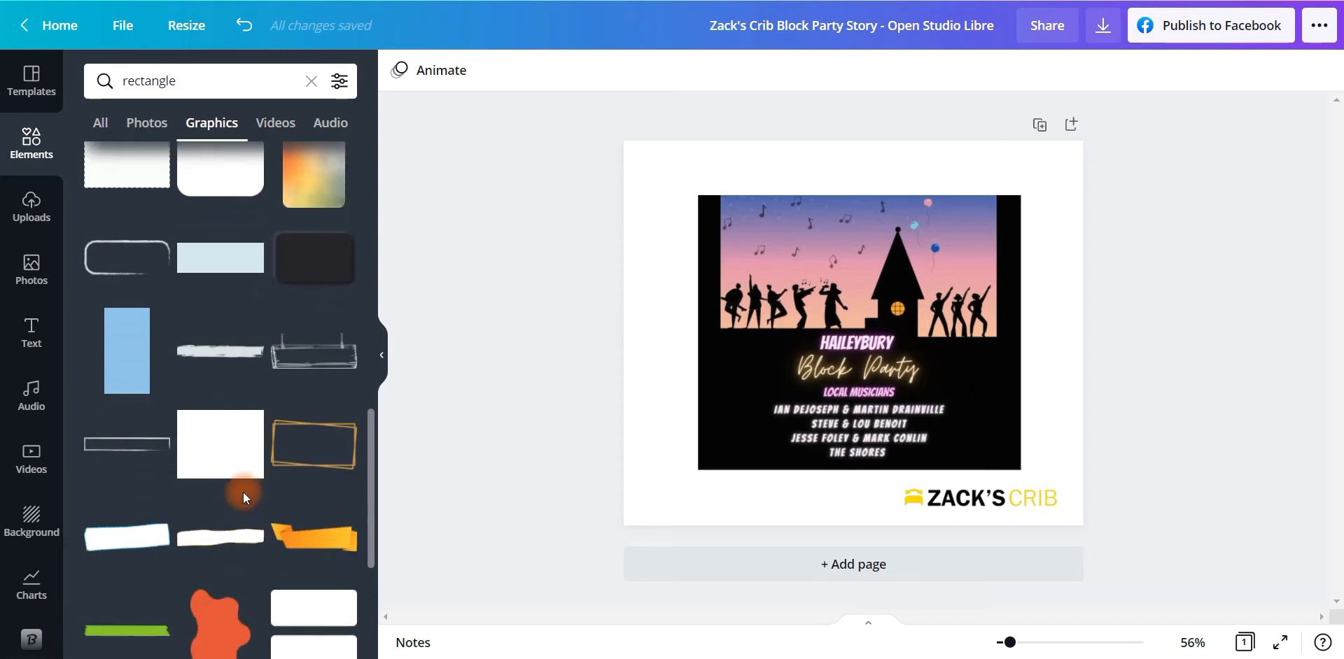
pyautogui.scroll(-3, 245, 490)
pyautogui.scroll(6, 244, 487)
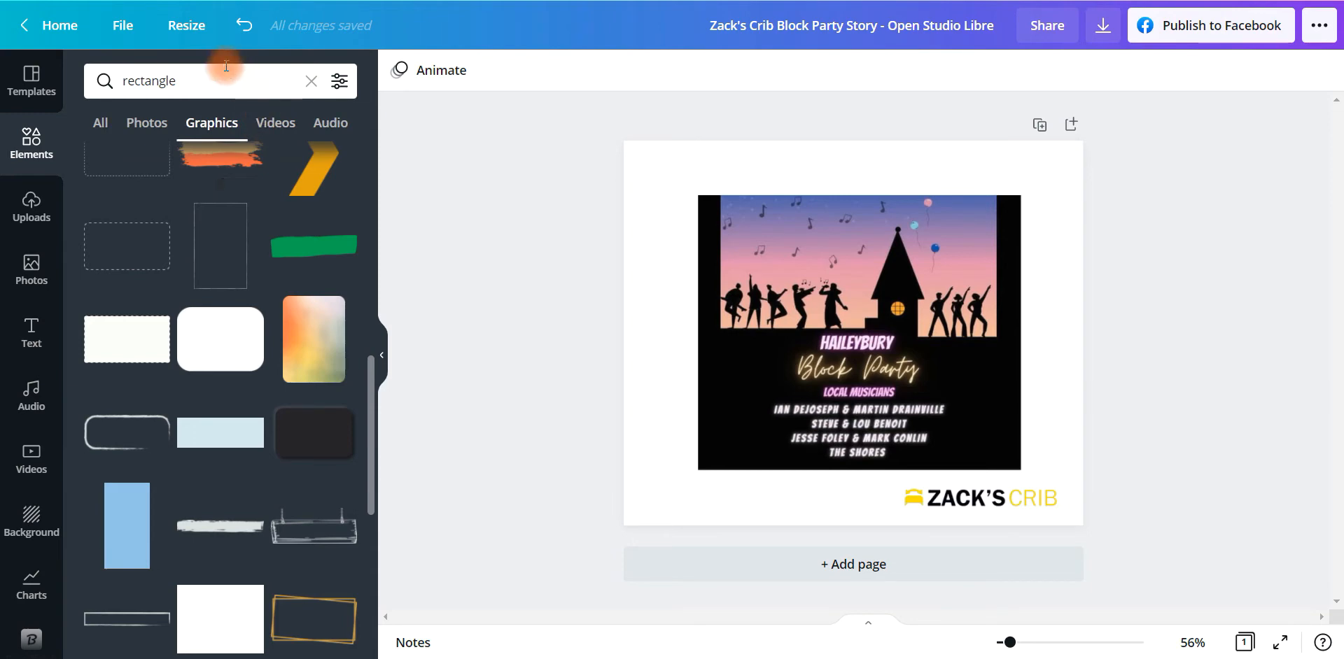
# Search the elements for "frame" and browse the available frame shapes.
pyautogui.click(214, 87)
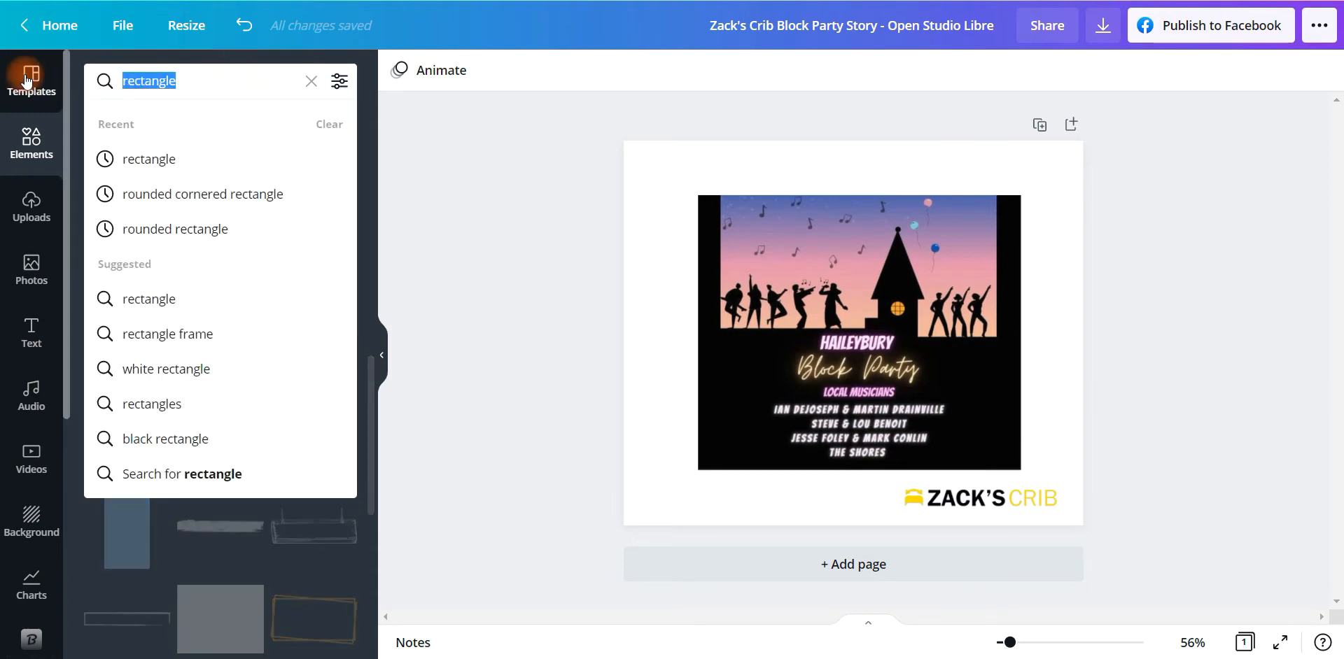
pyautogui.write('frame')
pyautogui.press('Return')
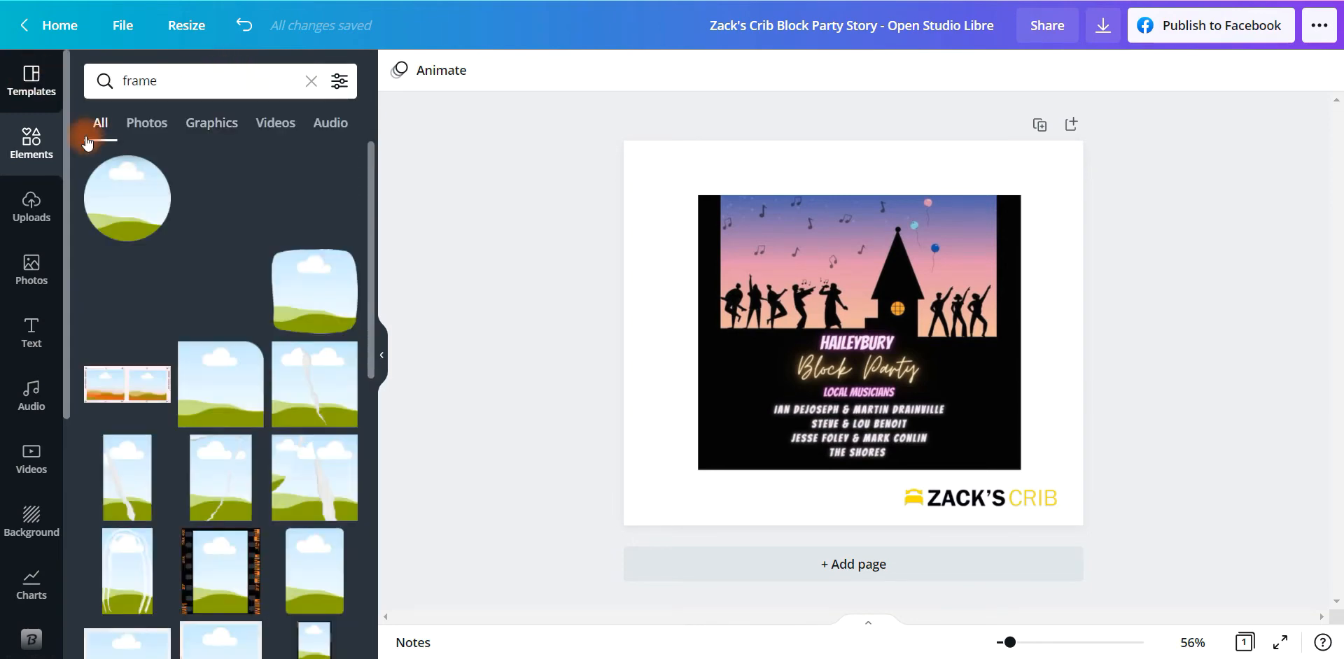
pyautogui.scroll(-10, 161, 450)
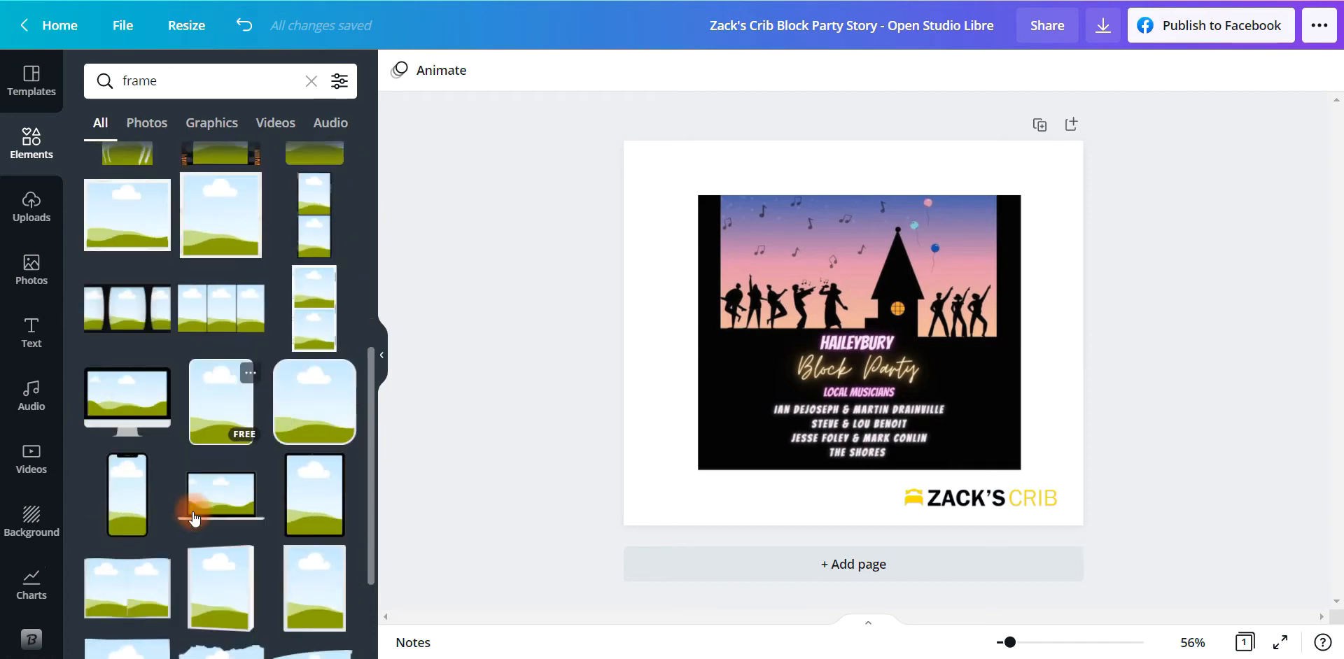
pyautogui.scroll(-5, 194, 518)
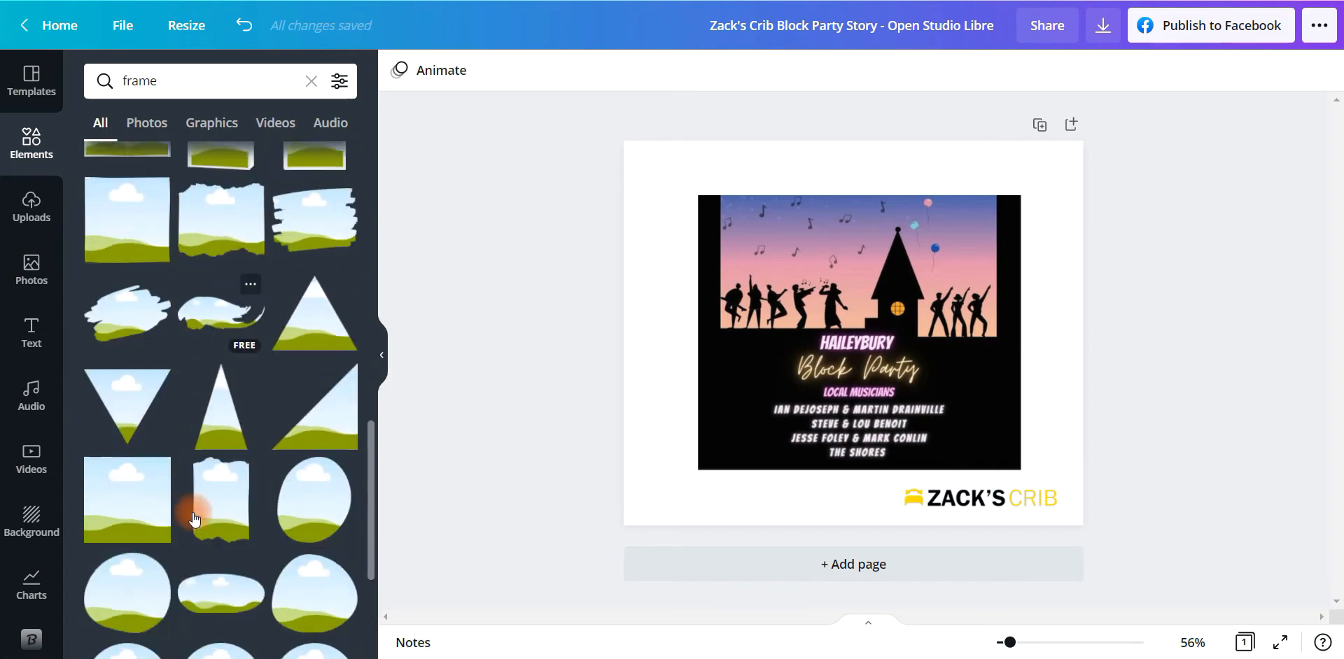
pyautogui.scroll(-5, 192, 517)
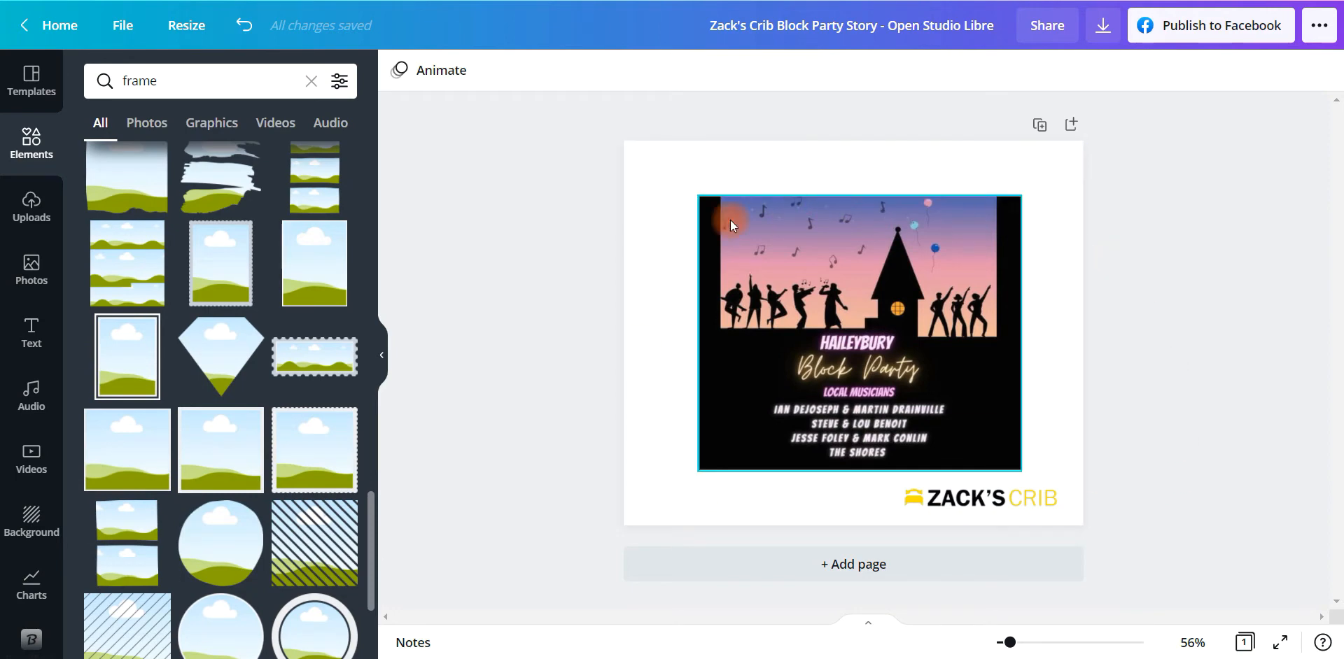
pyautogui.scroll(5, 293, 470)
pyautogui.scroll(10, 293, 469)
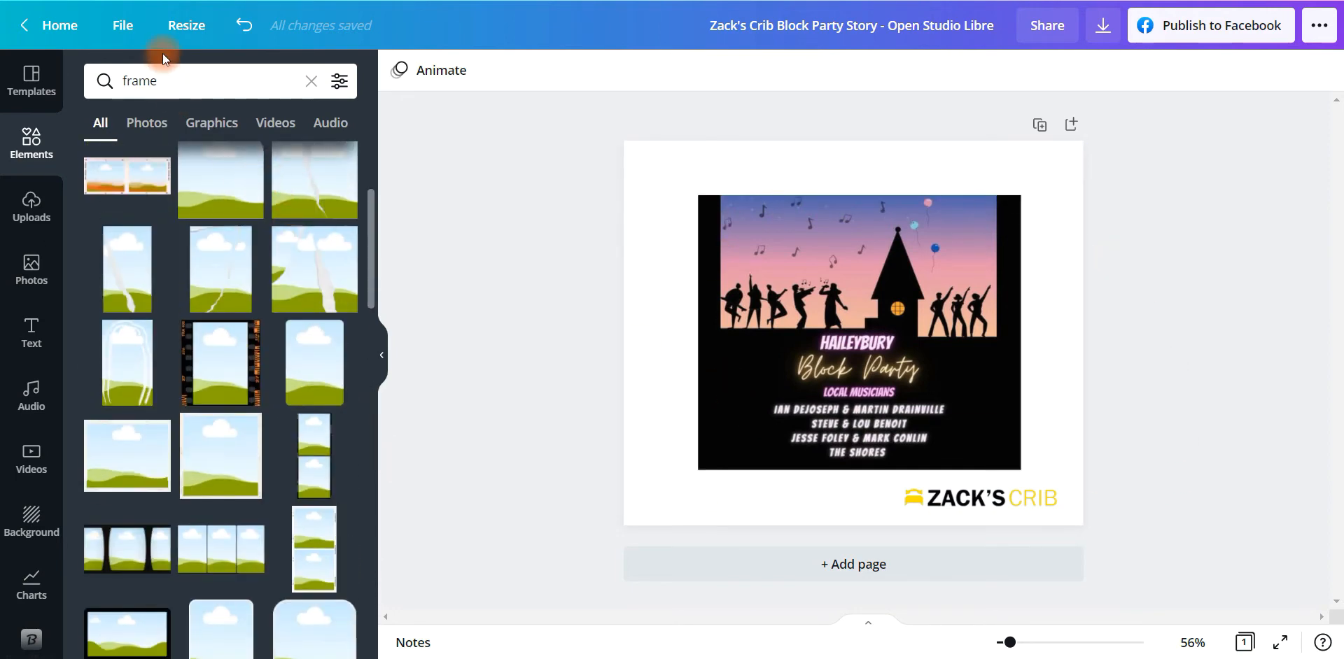
# Return to the "rectangle" element search and limit the results to graphics.
pyautogui.click(110, 85)
pyautogui.write('rectangle')
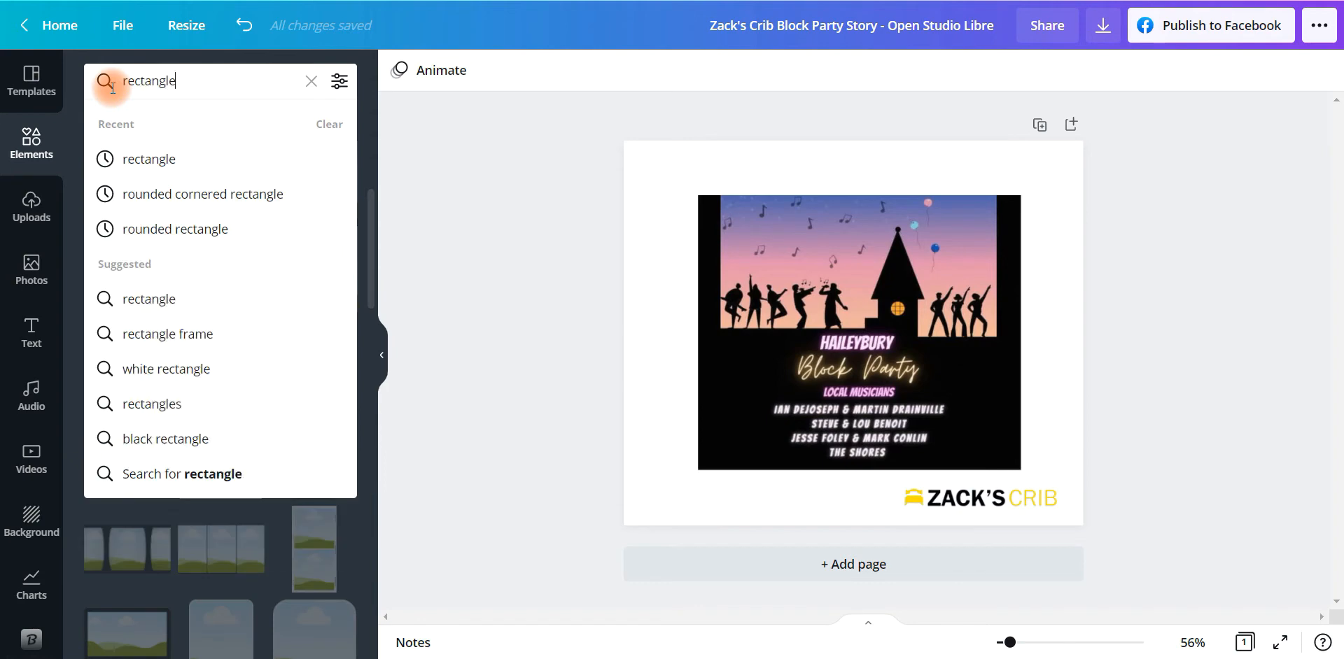
pyautogui.press('Return')
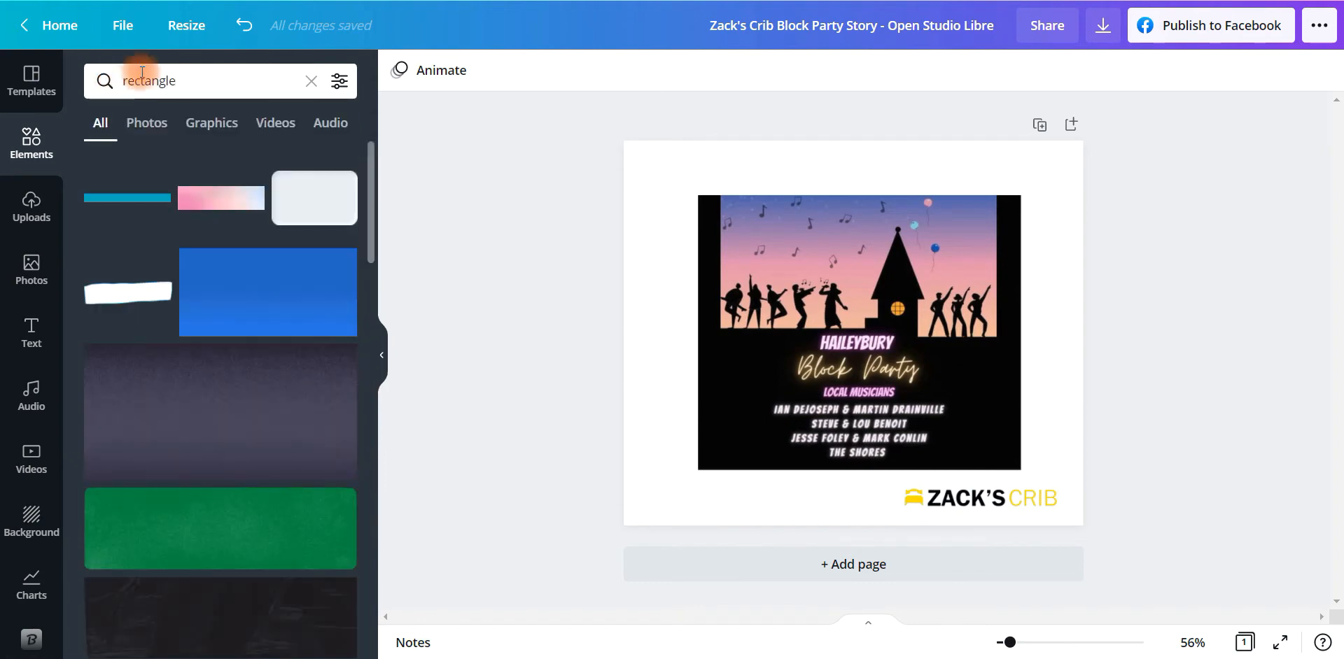
pyautogui.click(211, 125)
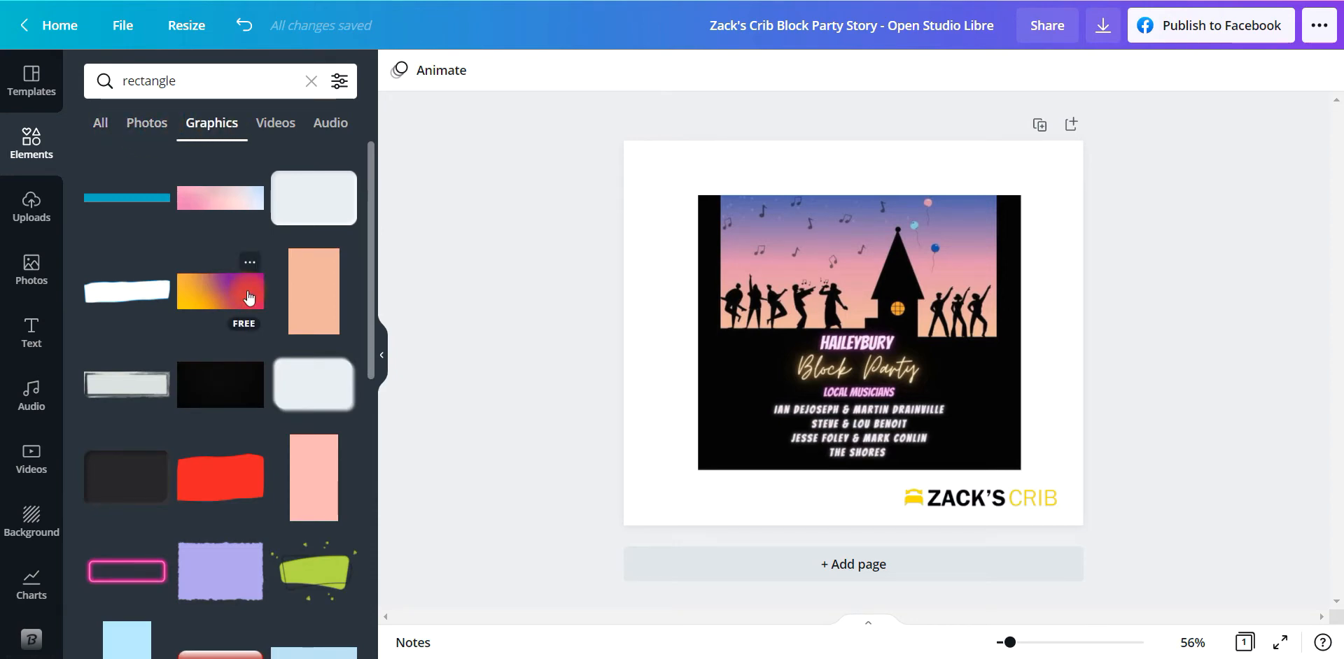
# Examine the "rectangle" graphics results for a shape that could serve as a border around the poster.
pyautogui.scroll(-7, 254, 323)
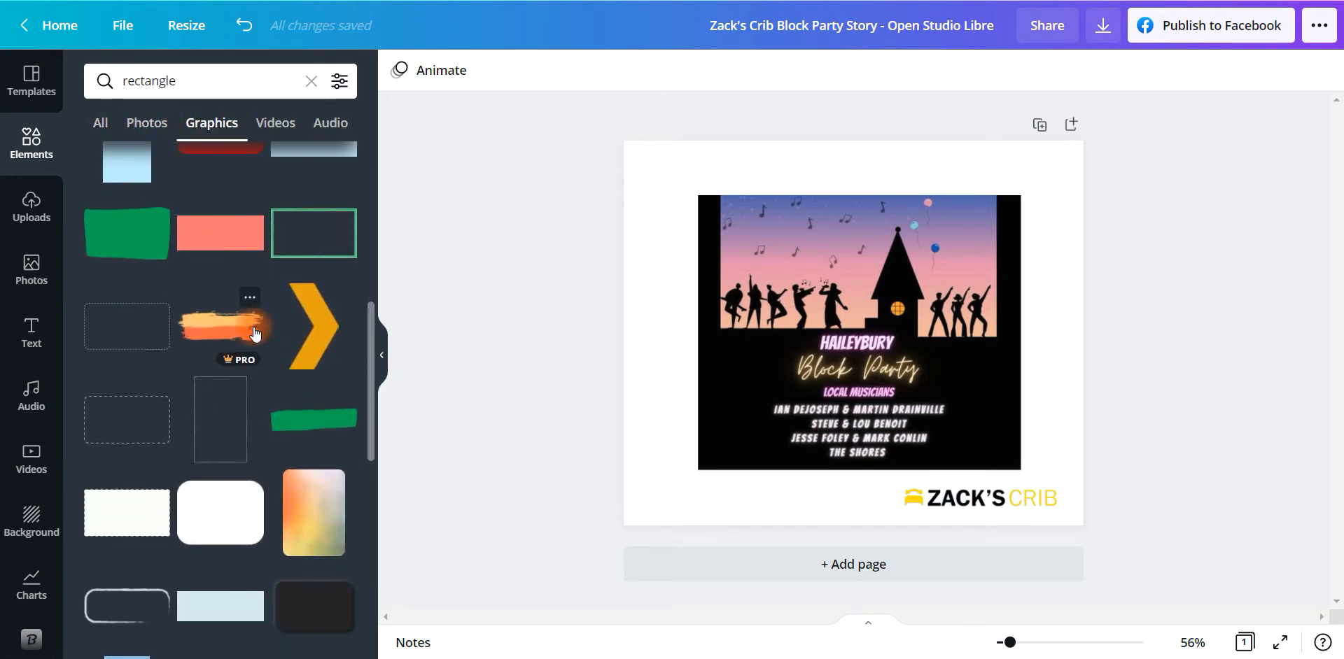
pyautogui.scroll(6, 258, 338)
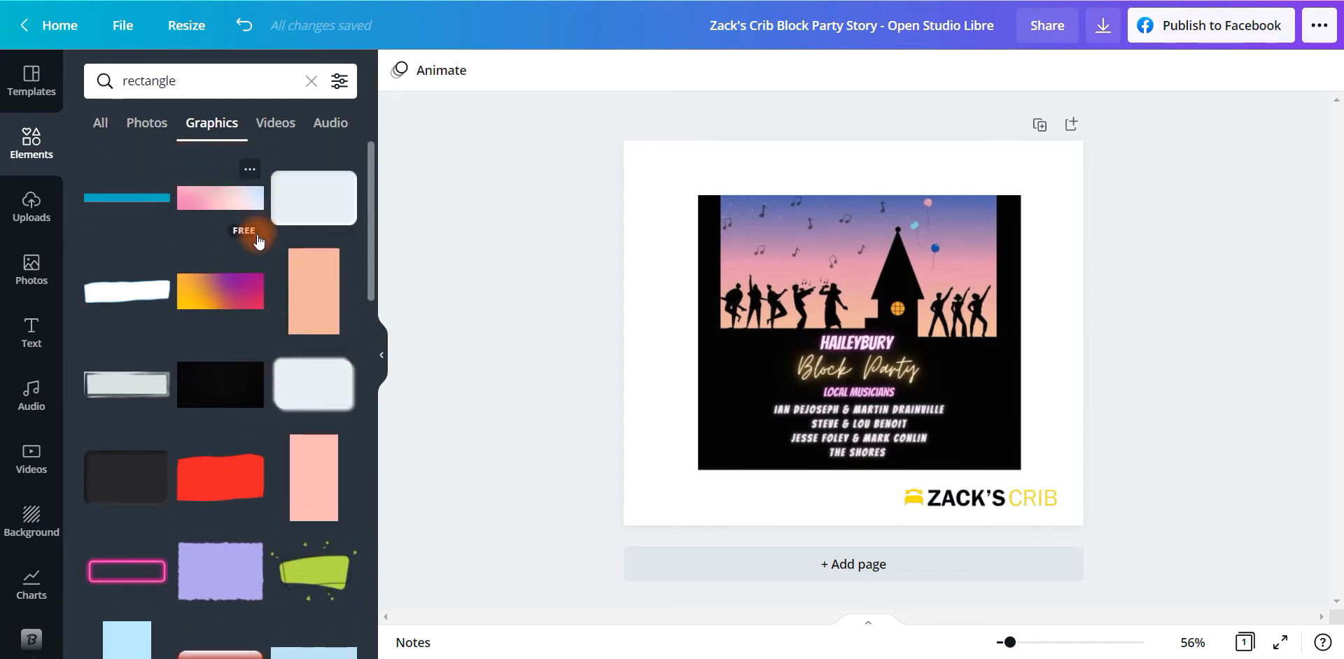
pyautogui.scroll(-3, 74, 301)
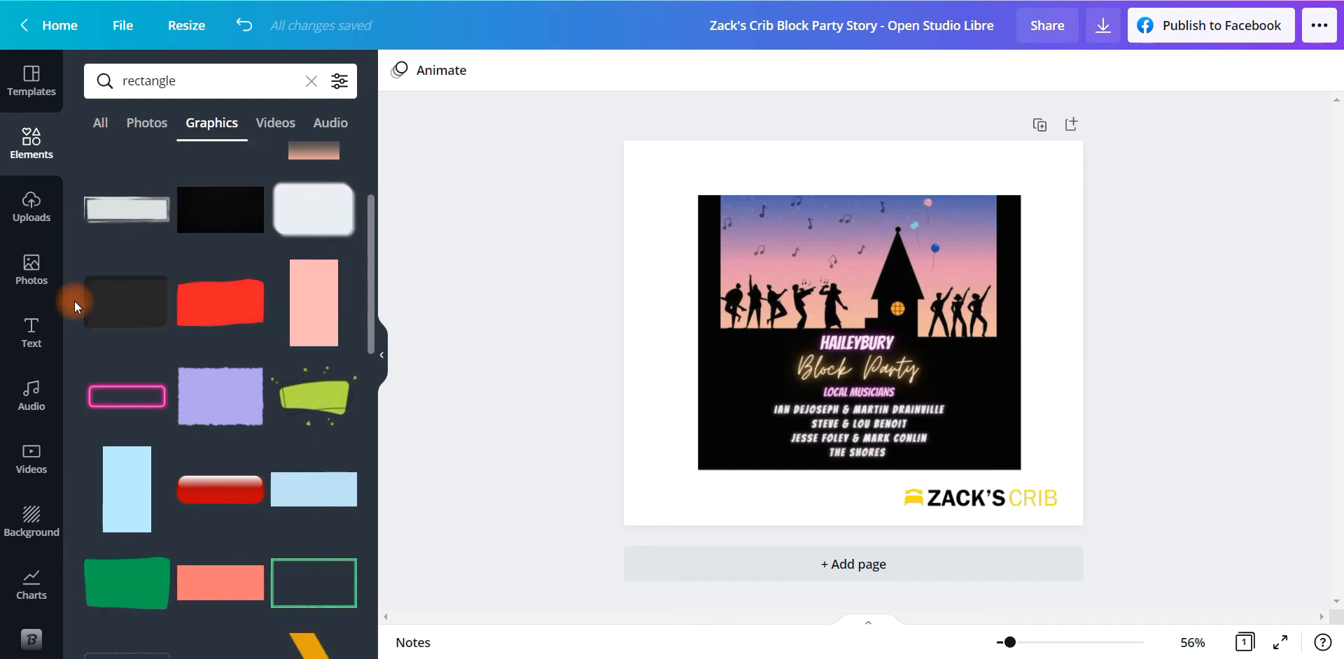
pyautogui.scroll(-4, 83, 413)
pyautogui.scroll(-6, 193, 418)
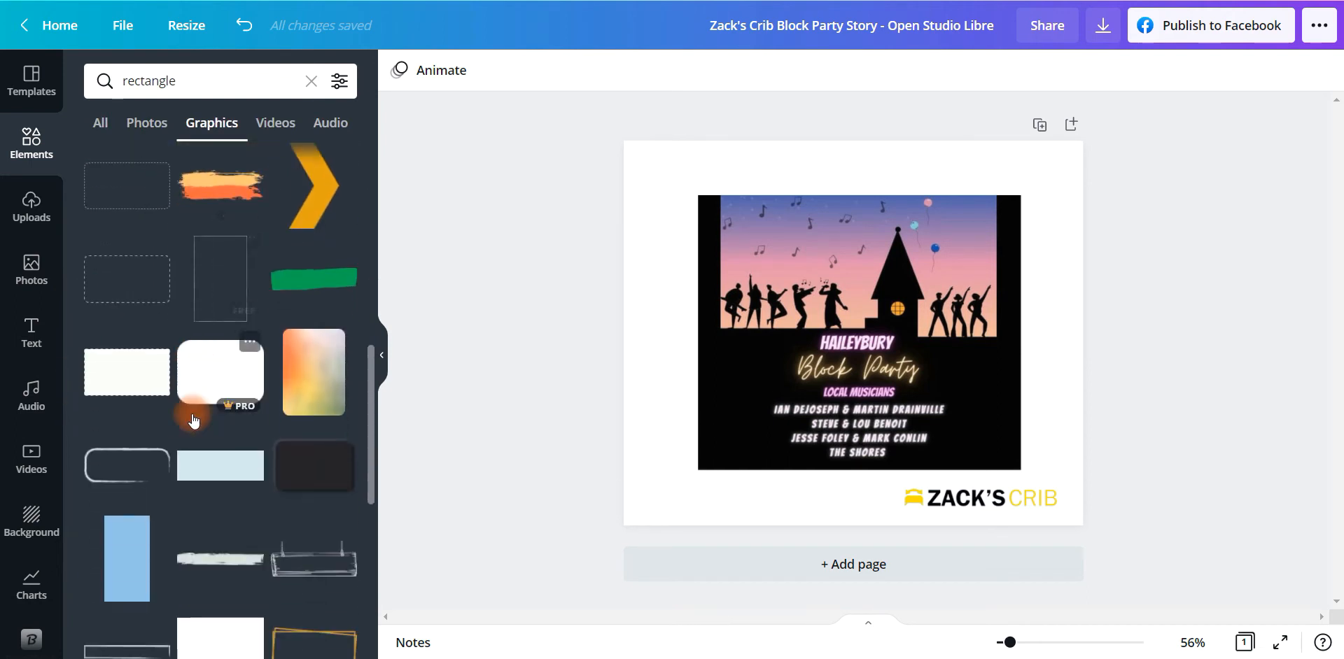
pyautogui.scroll(-6, 194, 418)
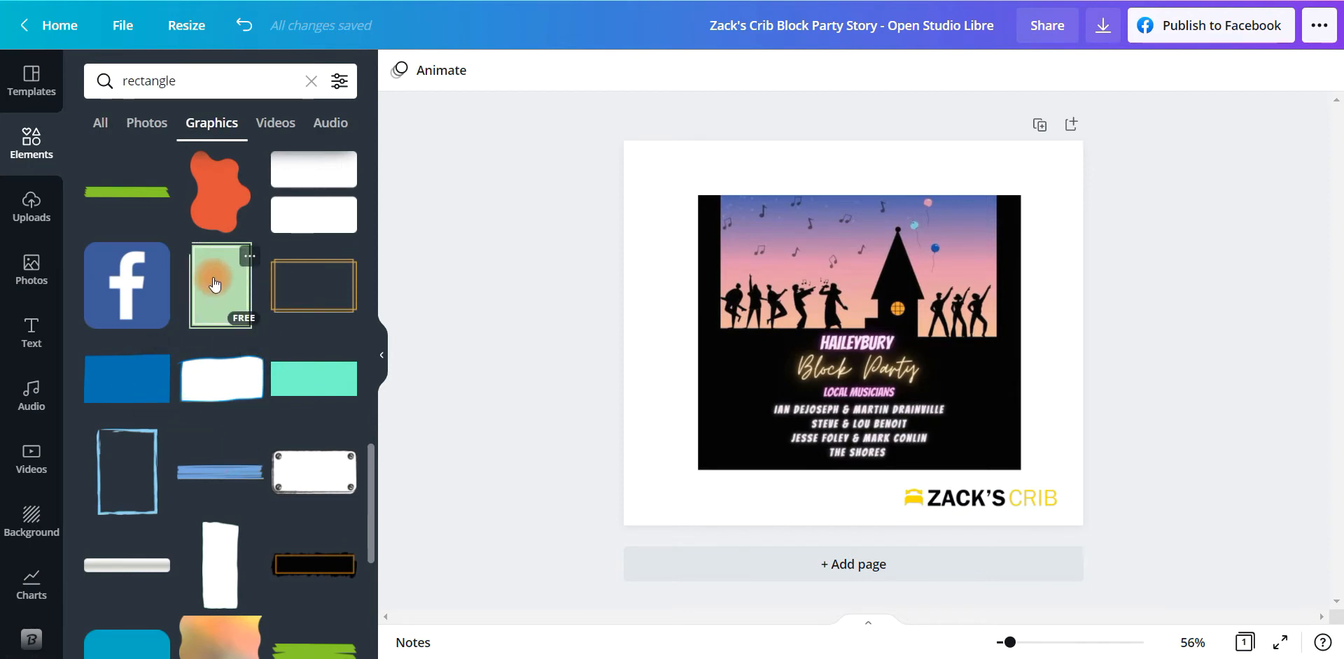
pyautogui.scroll(-2, 209, 483)
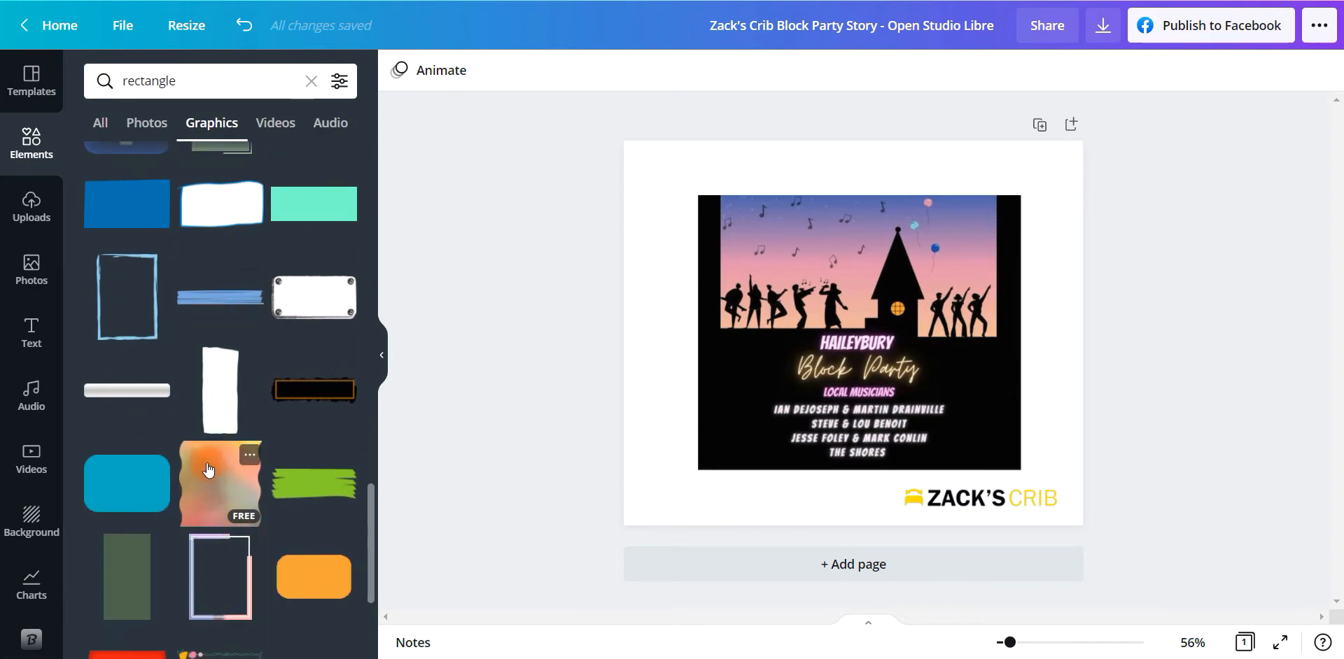
pyautogui.scroll(-3, 209, 483)
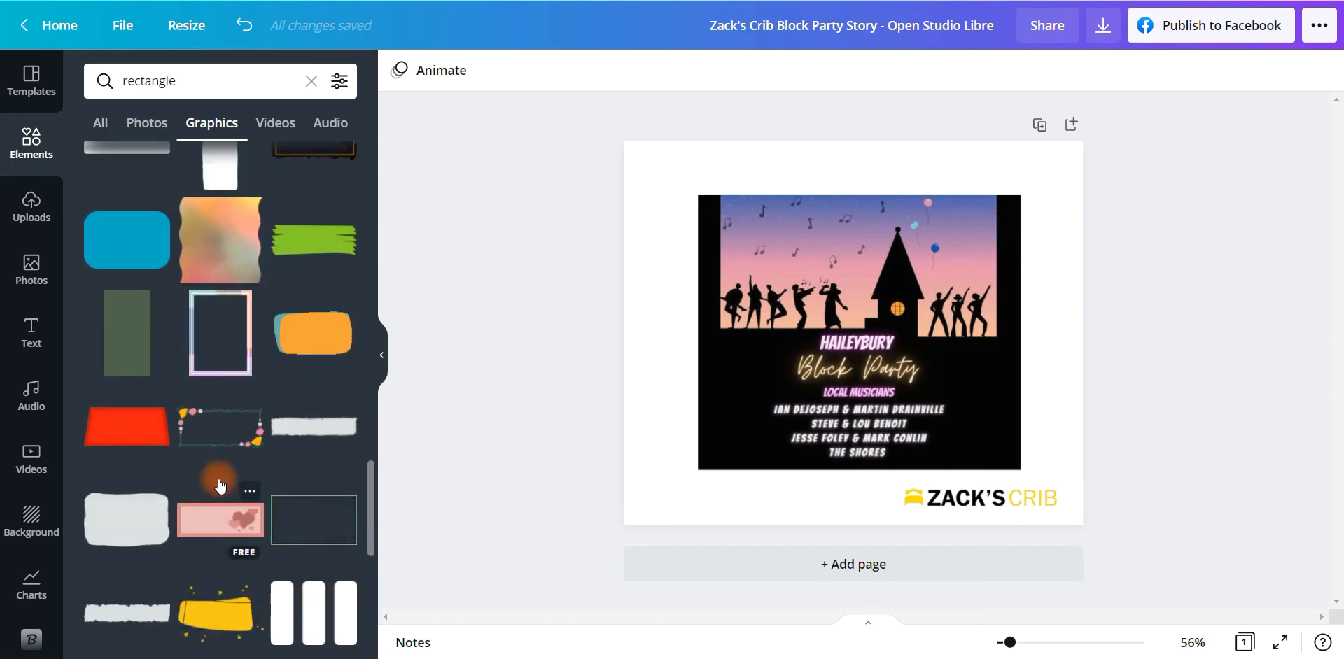
pyautogui.scroll(-2, 220, 485)
# Try the thin outlined rectangle graphic as an enlarged border around the block party poster, and delete it.
pyautogui.click(302, 335)
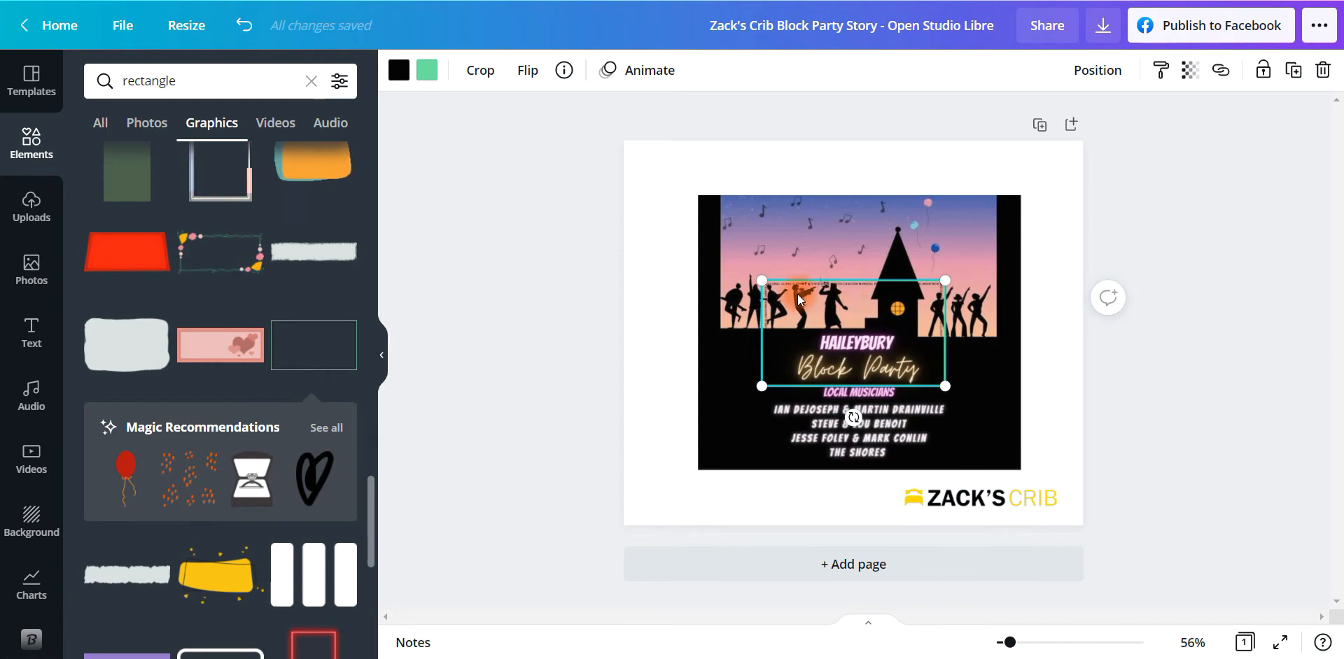
pyautogui.moveTo(798, 308); pyautogui.dragTo(688, 194)
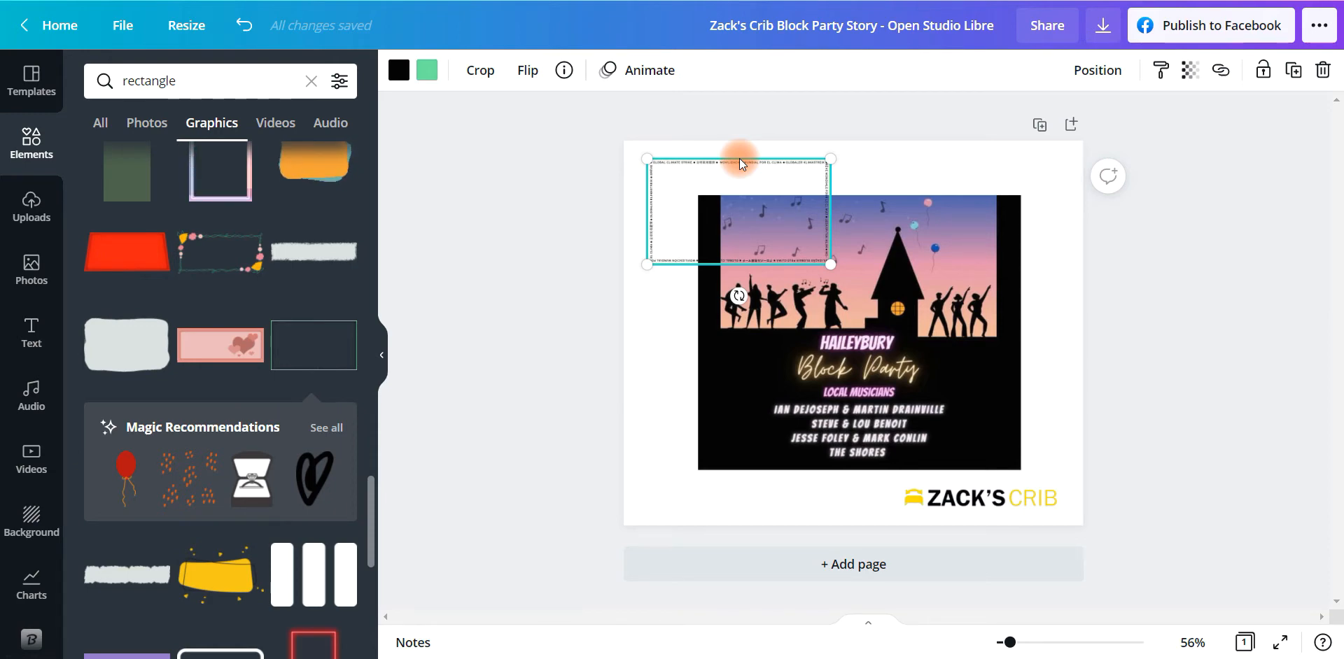
pyautogui.press('Delete')
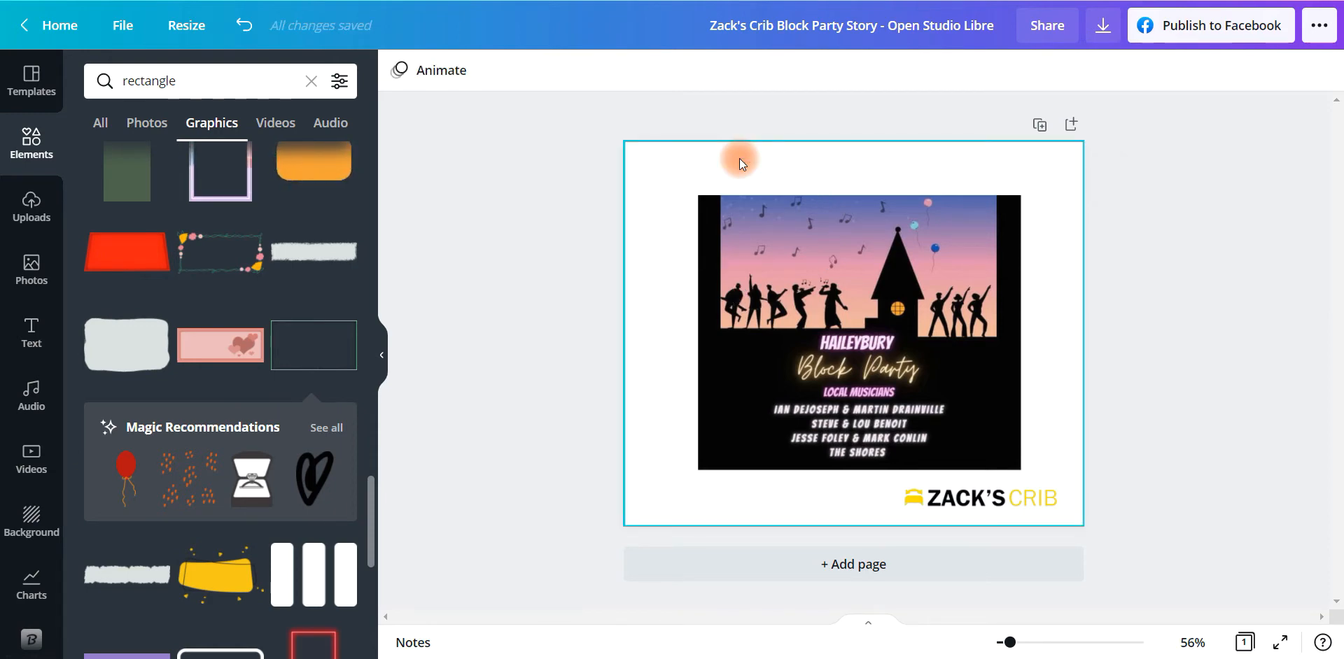
pyautogui.click(311, 348)
pyautogui.moveTo(854, 291); pyautogui.dragTo(714, 158)
pyautogui.moveTo(619, 163); pyautogui.dragTo(329, 126)
pyautogui.moveTo(657, 201); pyautogui.dragTo(925, 345)
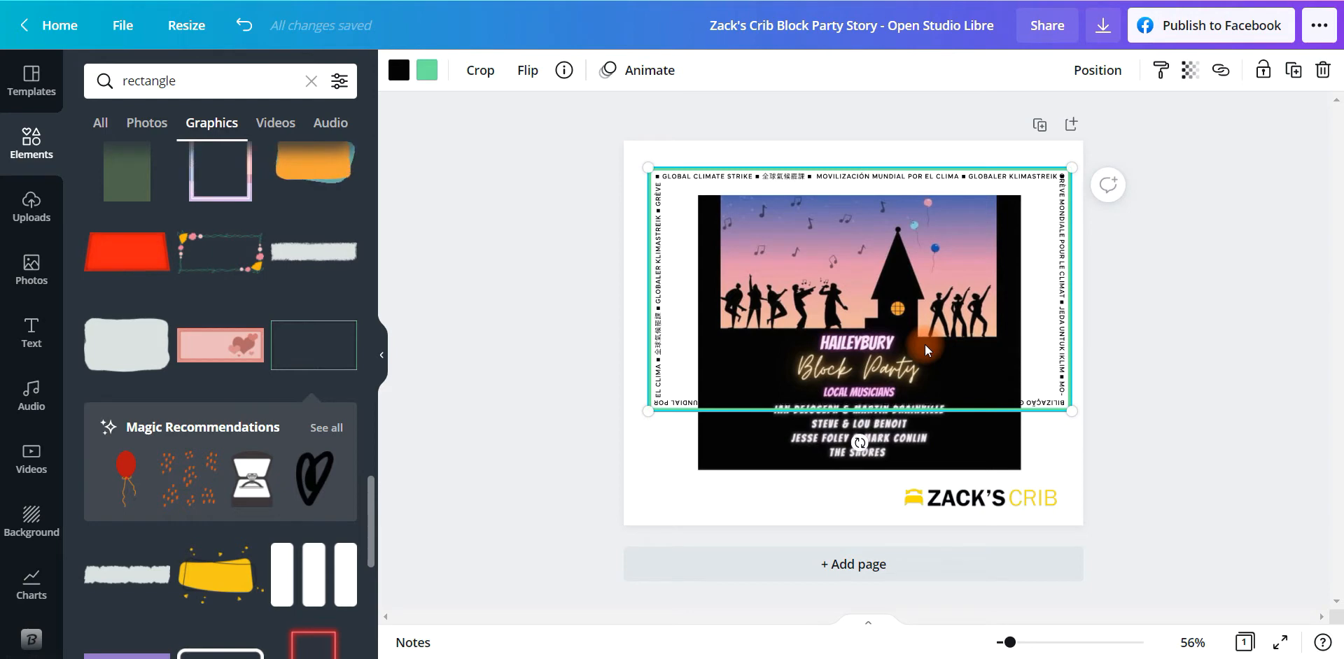
pyautogui.press('Delete')
# Add the dashed rounded-square graphic and enlarge it to about 760 × 760 so it surrounds the block party poster.
pyautogui.scroll(-5, 324, 417)
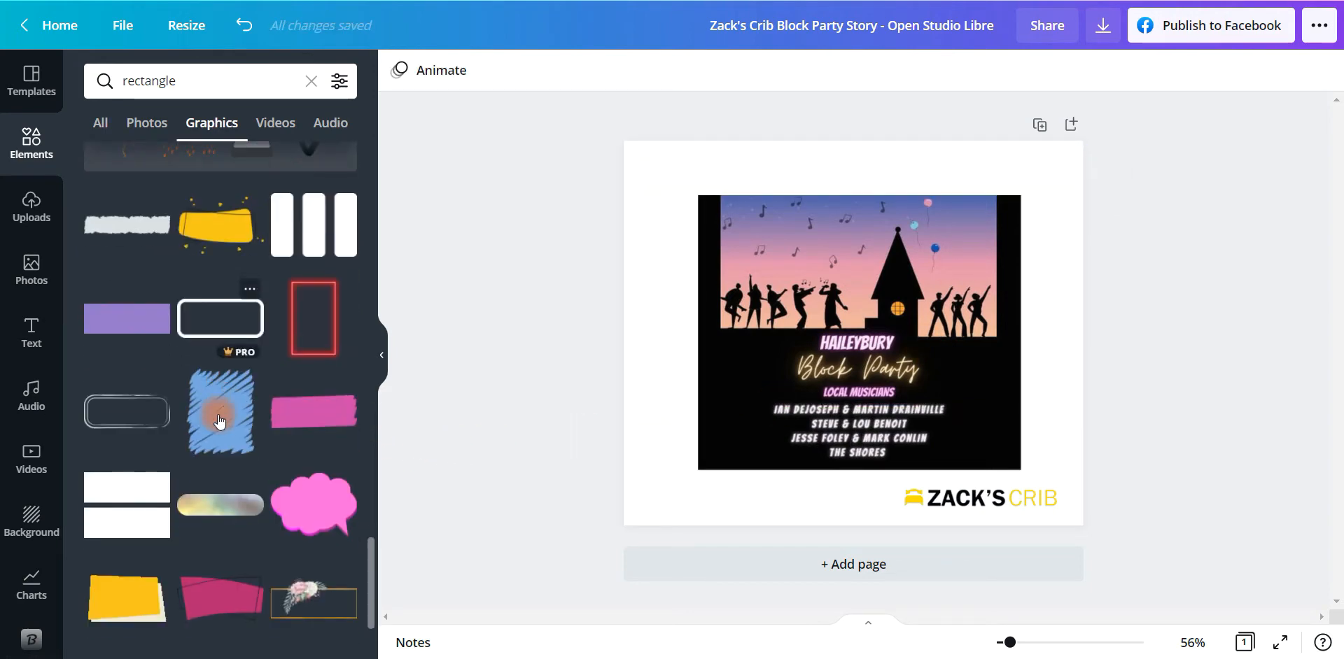
pyautogui.scroll(-2, 210, 455)
pyautogui.scroll(-3, 226, 488)
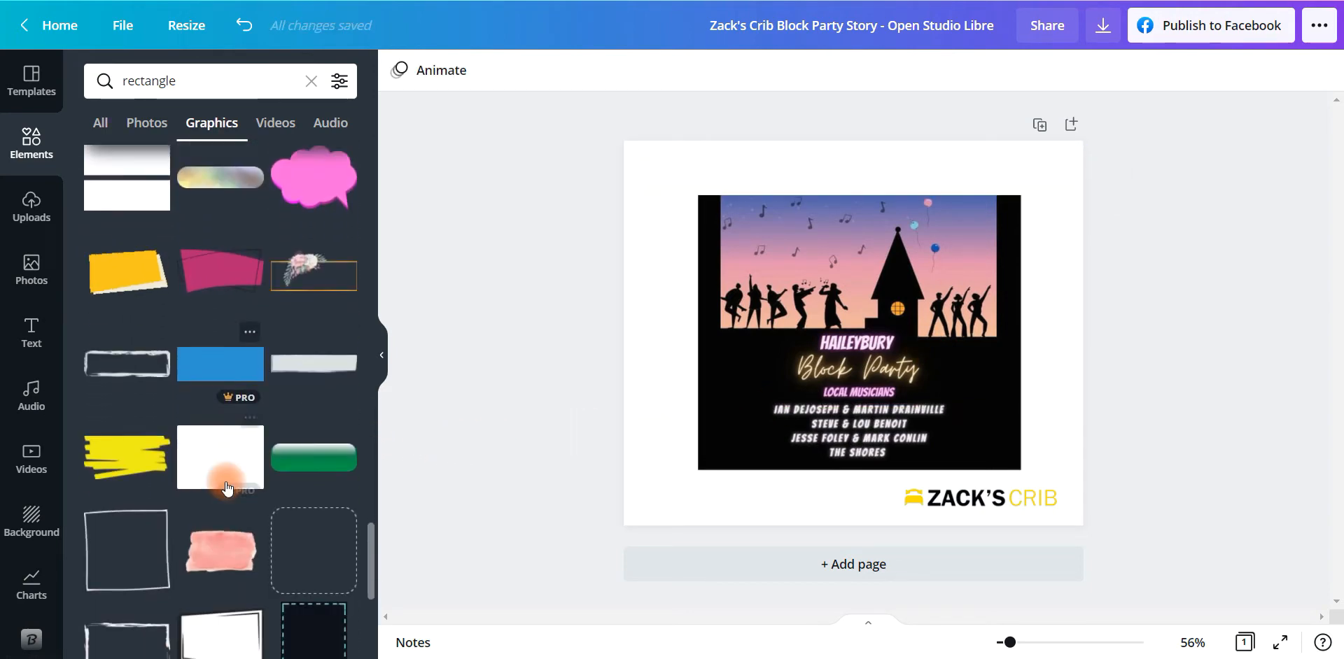
pyautogui.scroll(-3, 224, 462)
pyautogui.click(294, 346)
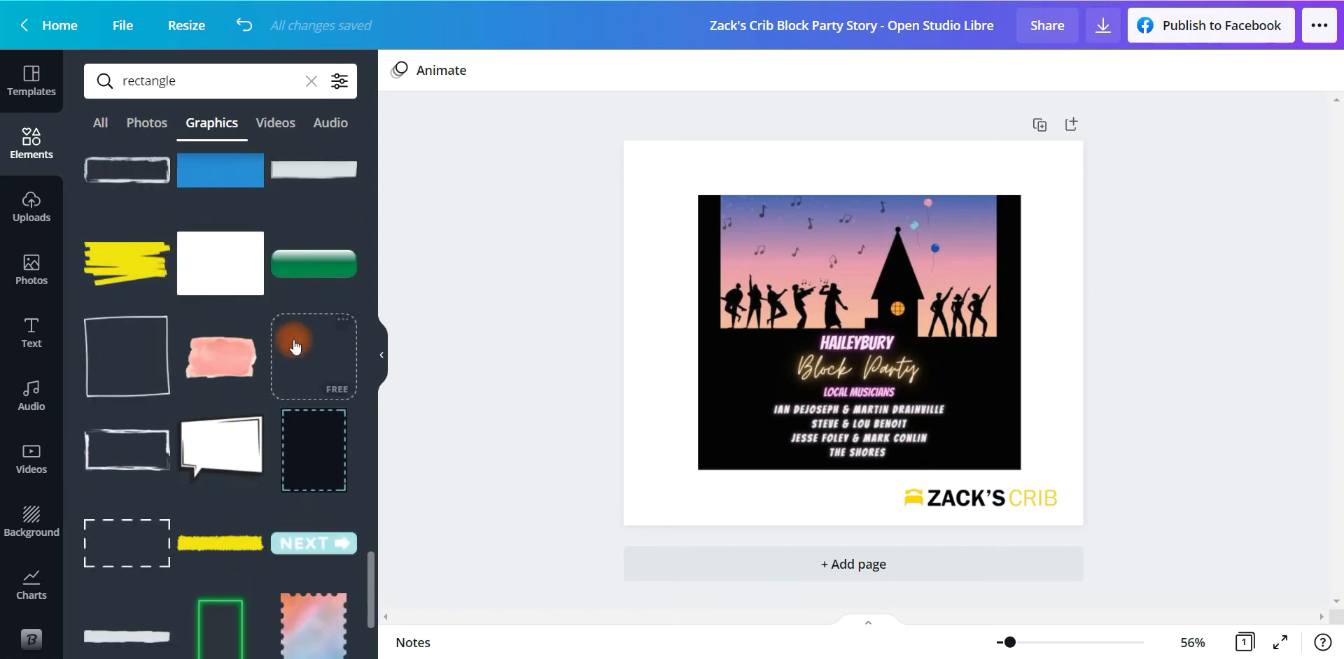
pyautogui.moveTo(777, 410); pyautogui.dragTo(625, 501)
pyautogui.moveTo(700, 467); pyautogui.dragTo(725, 385)
pyautogui.moveTo(949, 436); pyautogui.dragTo(1078, 504)
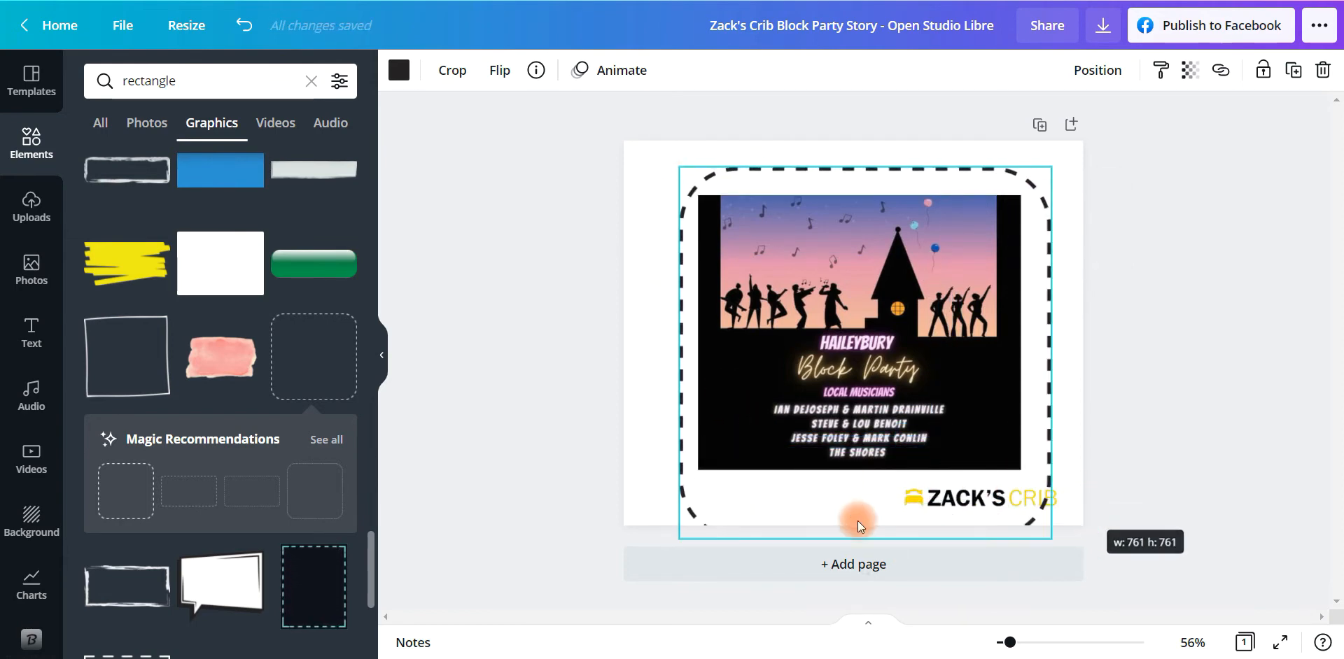
pyautogui.moveTo(846, 506); pyautogui.dragTo(853, 502)
pyautogui.click(1197, 501)
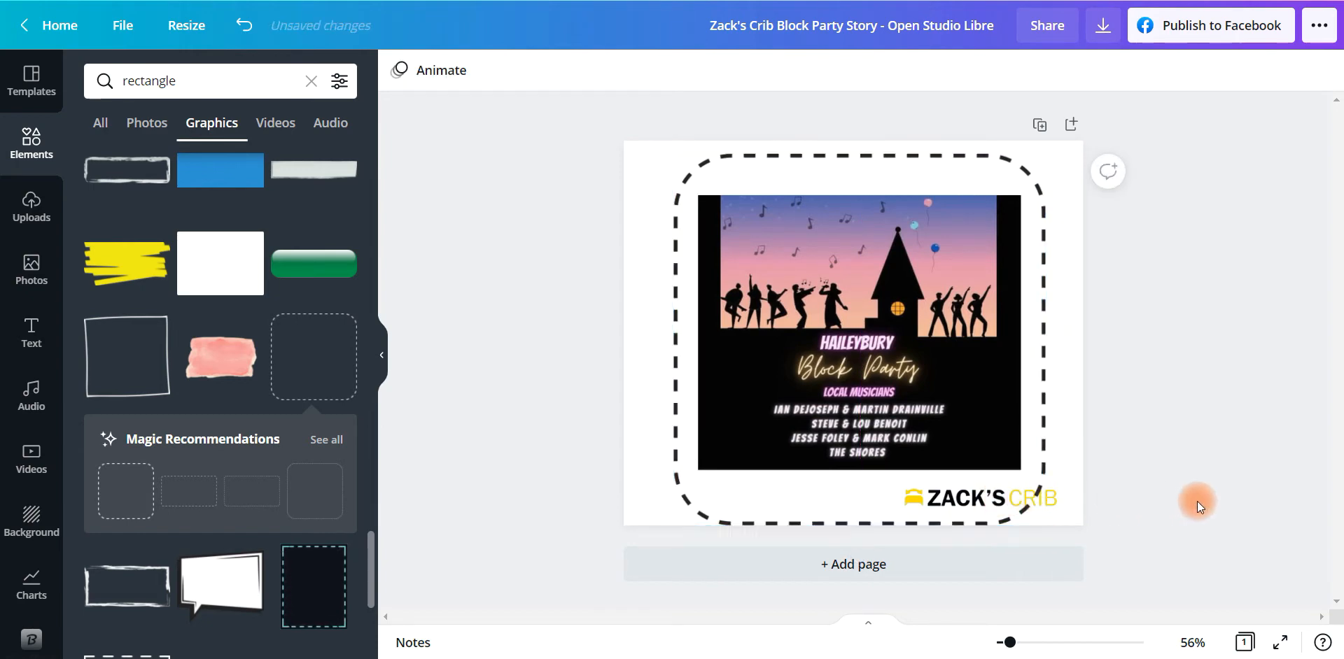
# Move the Zack's Crib logo to the horizontal centre of the page, beneath the poster and inside the dashed border.
pyautogui.moveTo(1052, 498); pyautogui.dragTo(922, 496)
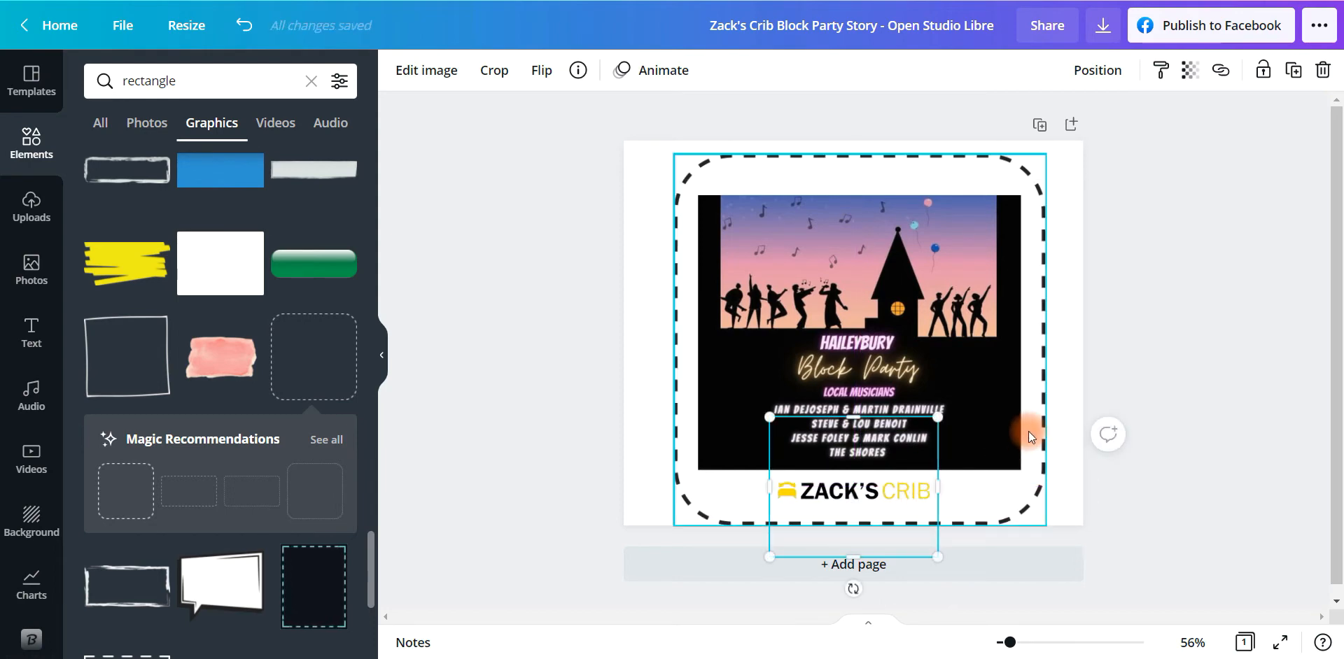
pyautogui.click(1098, 70)
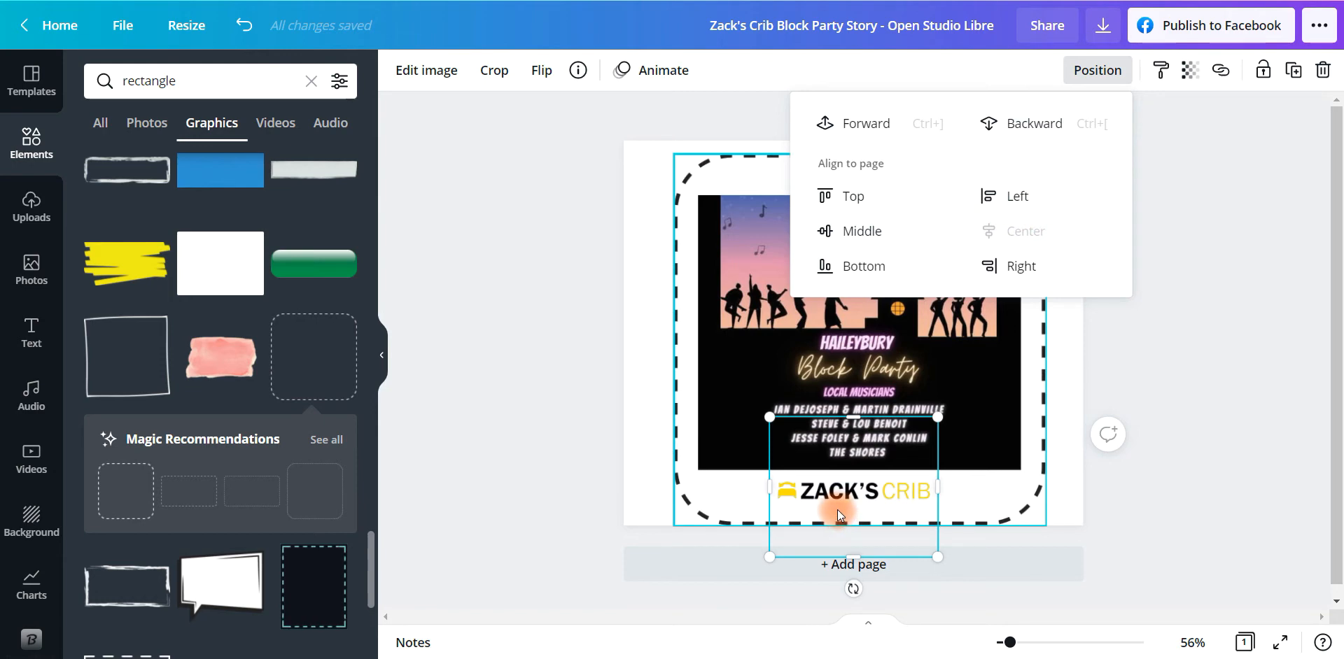
pyautogui.click(1190, 424)
# Align the dashed rounded border to the page's horizontal centre.
pyautogui.click(1038, 472)
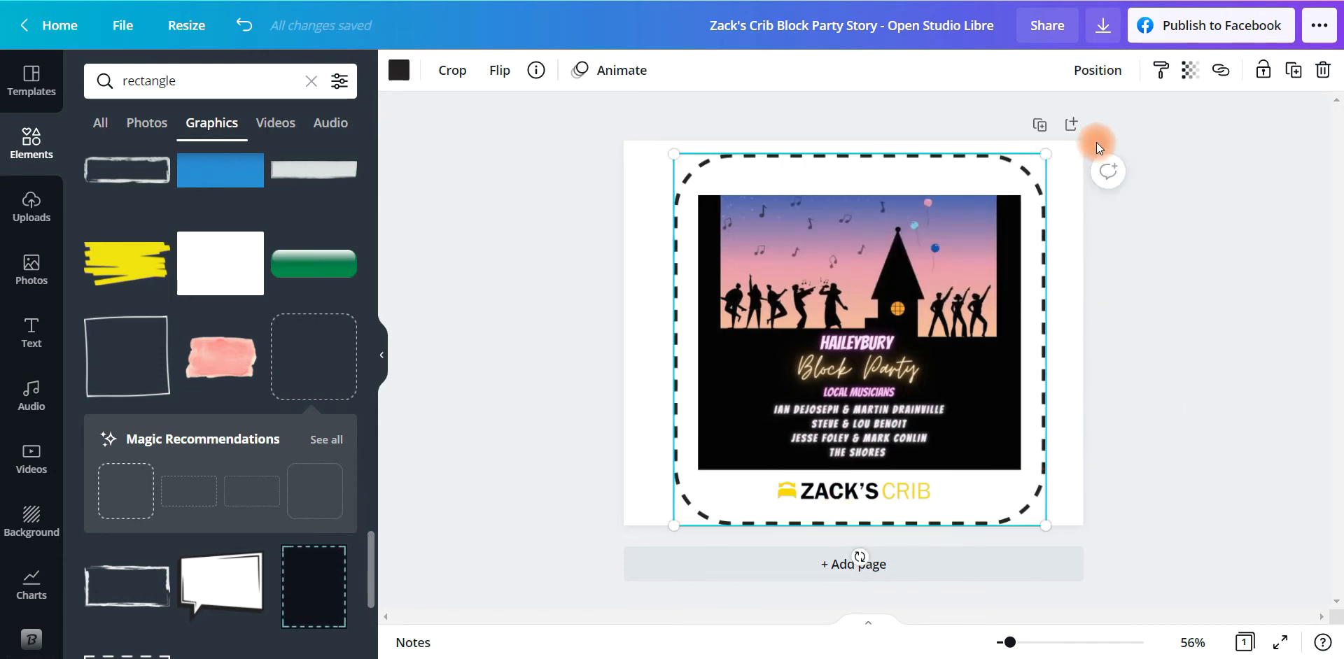
pyautogui.click(1098, 70)
pyautogui.click(1016, 228)
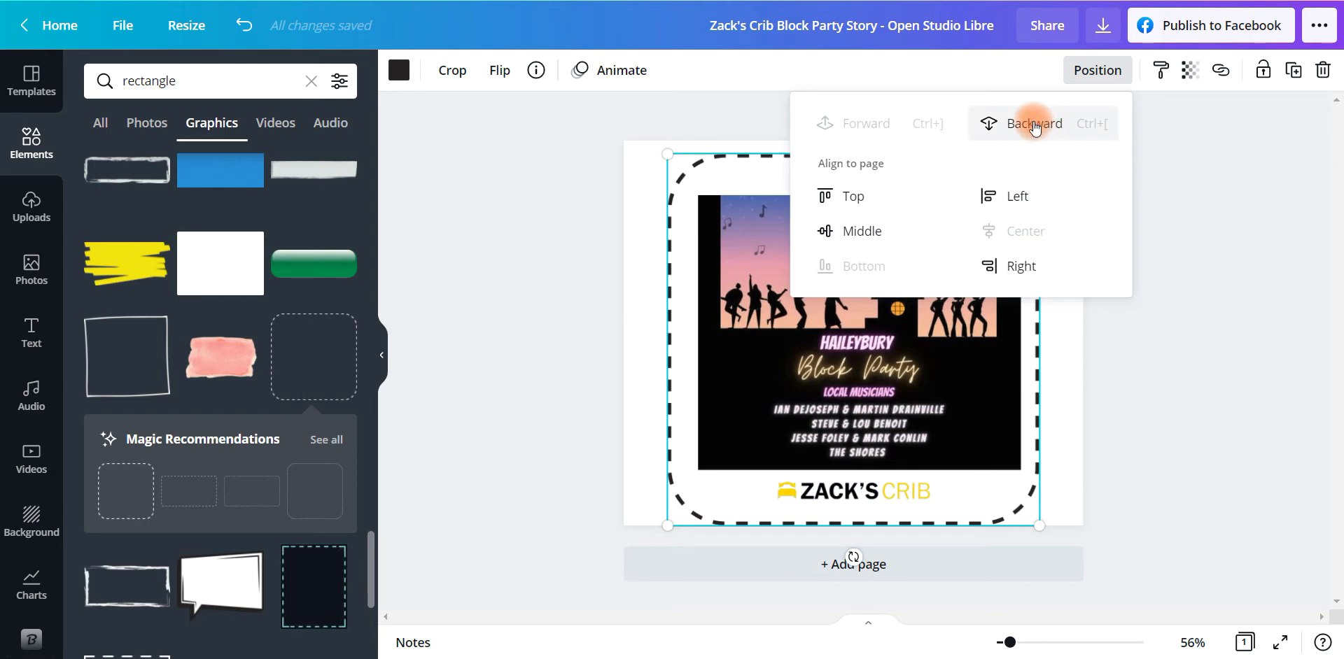
pyautogui.click(1064, 480)
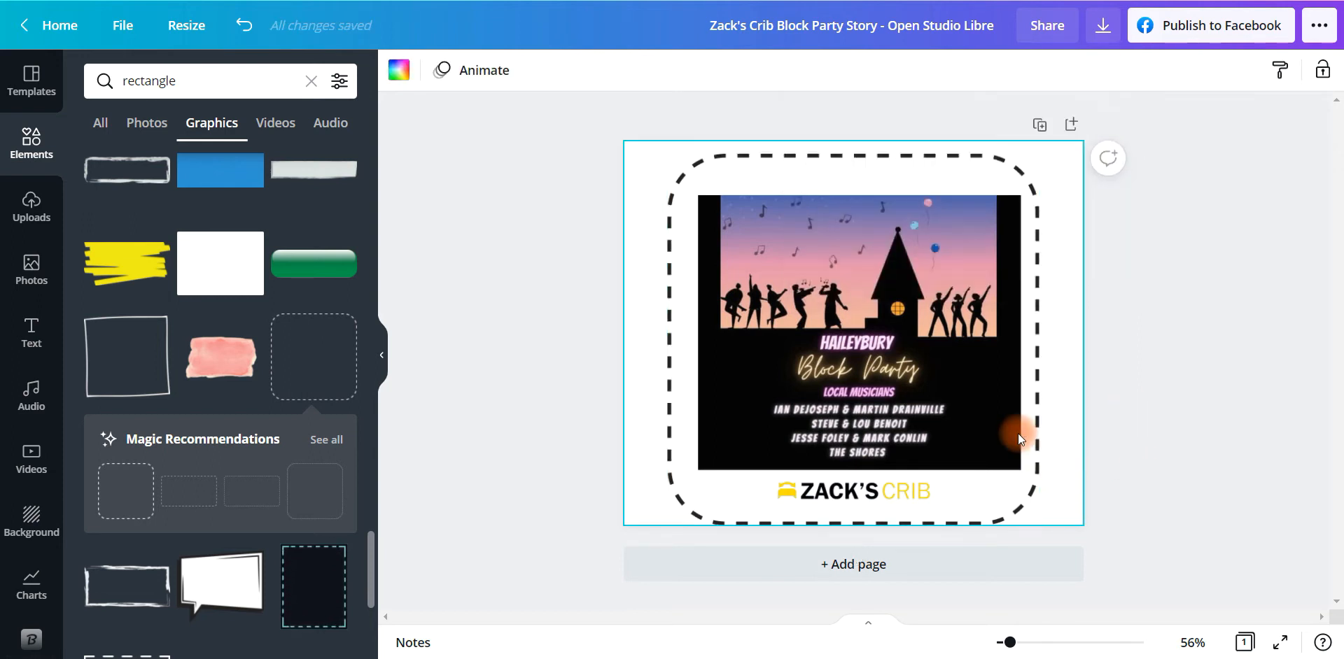
# Send the dashed rounded border backward behind the block party poster and the logo.
pyautogui.doubleClick(928, 405)
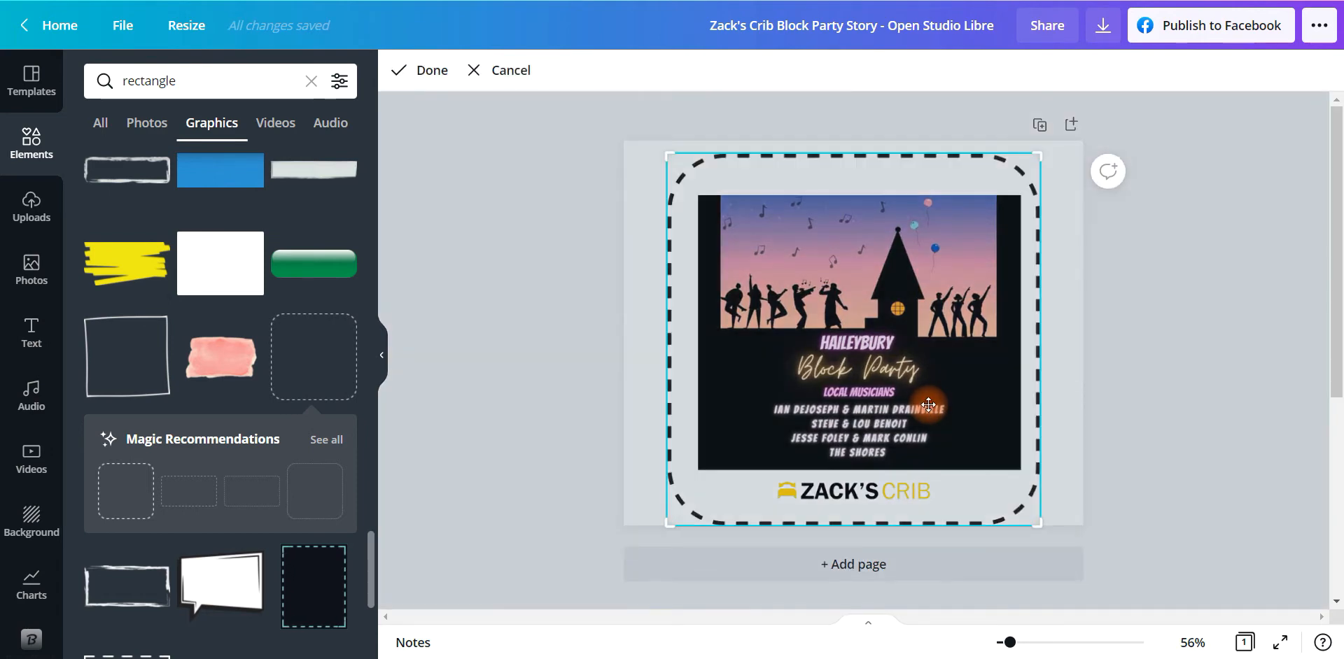
pyautogui.click(1064, 411)
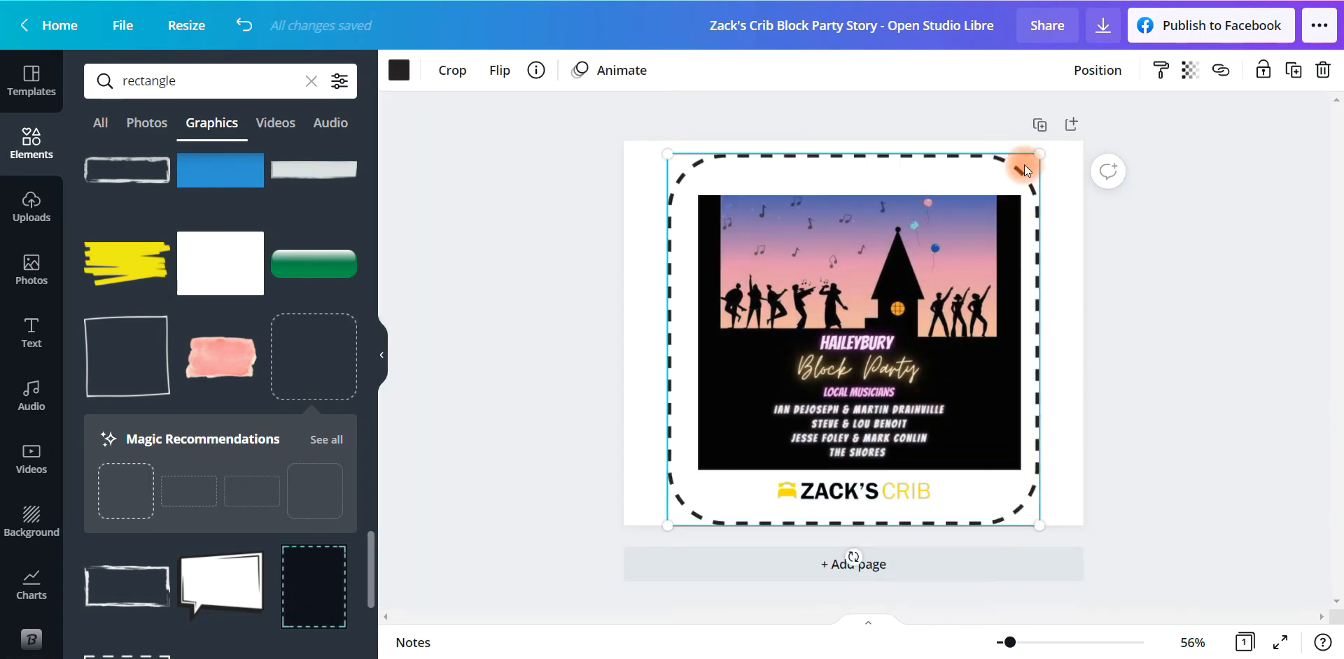
pyautogui.click(1098, 76)
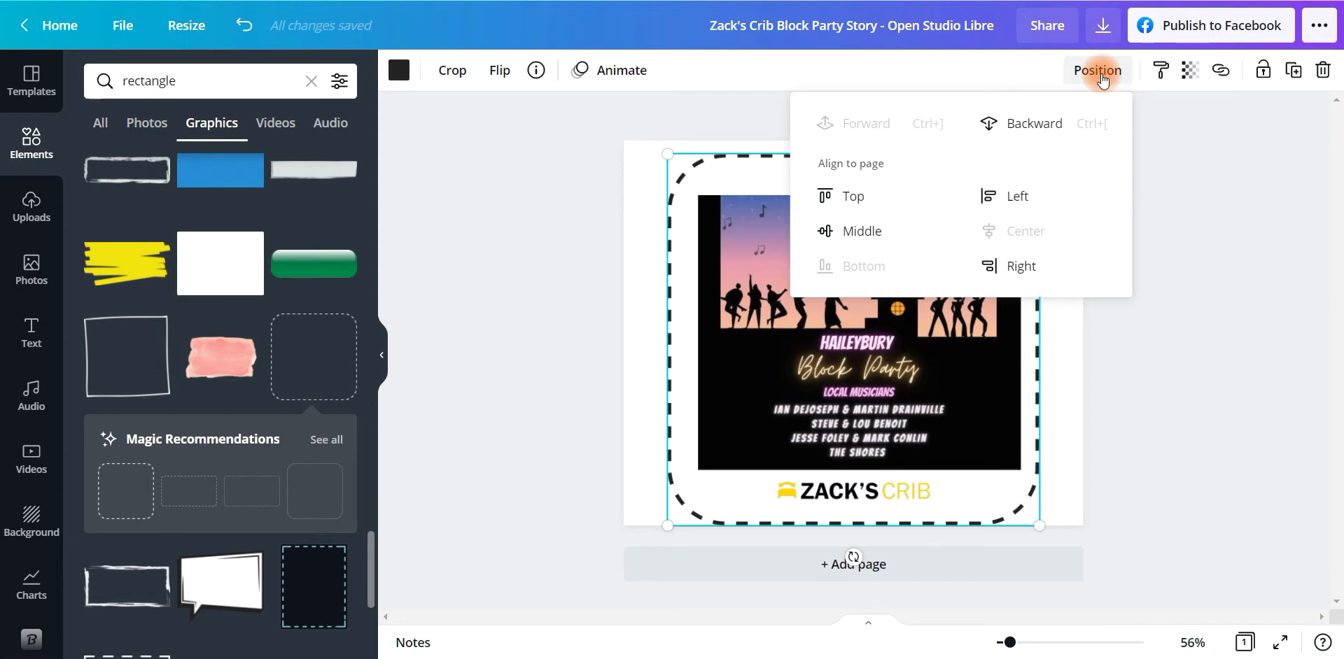
pyautogui.click(1025, 126)
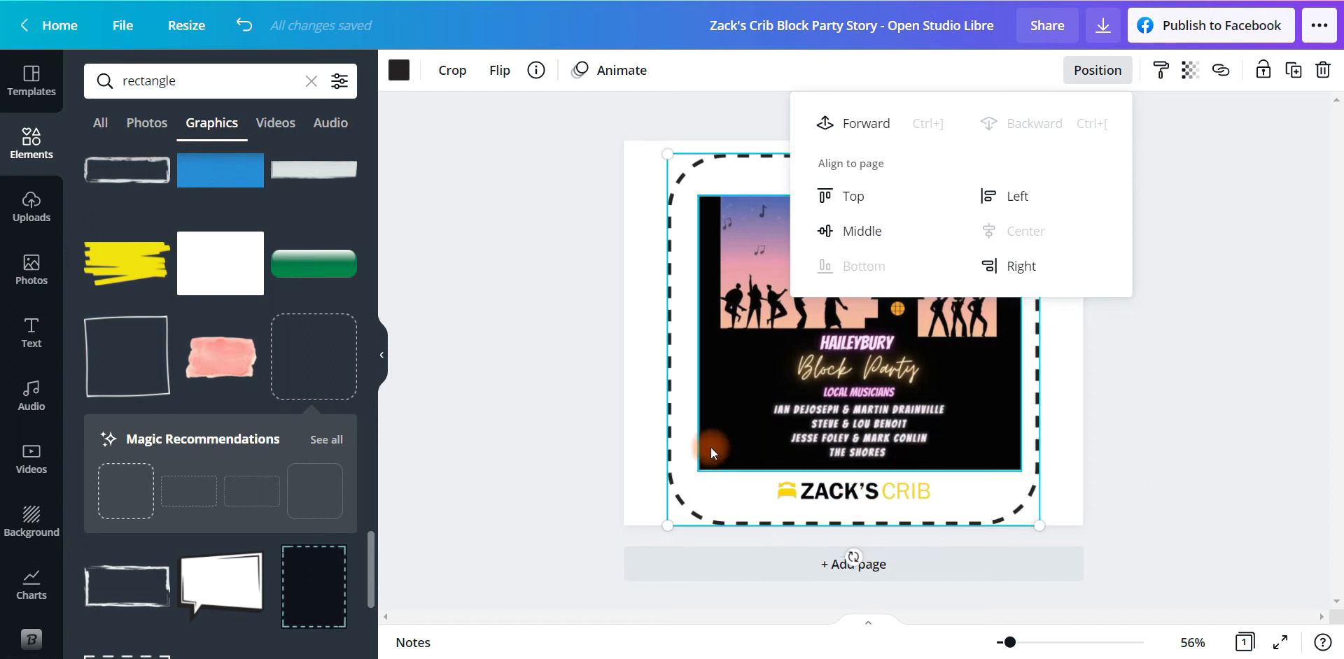
pyautogui.click(560, 442)
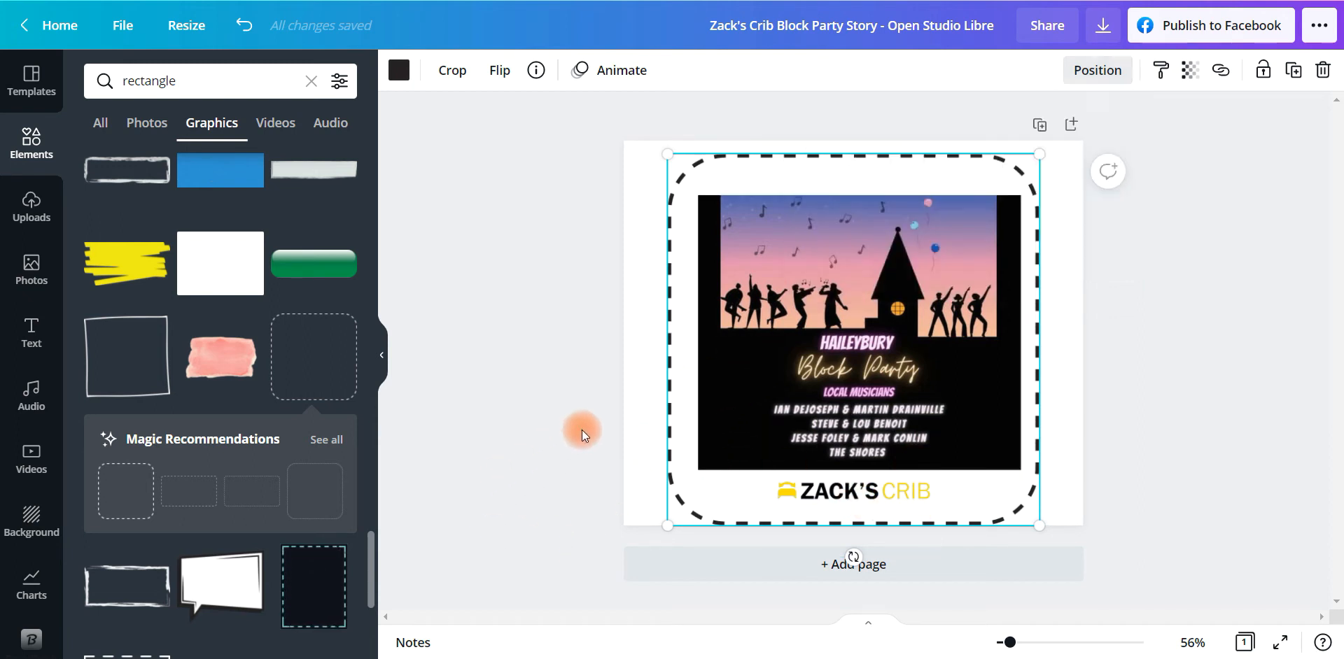
pyautogui.click(605, 402)
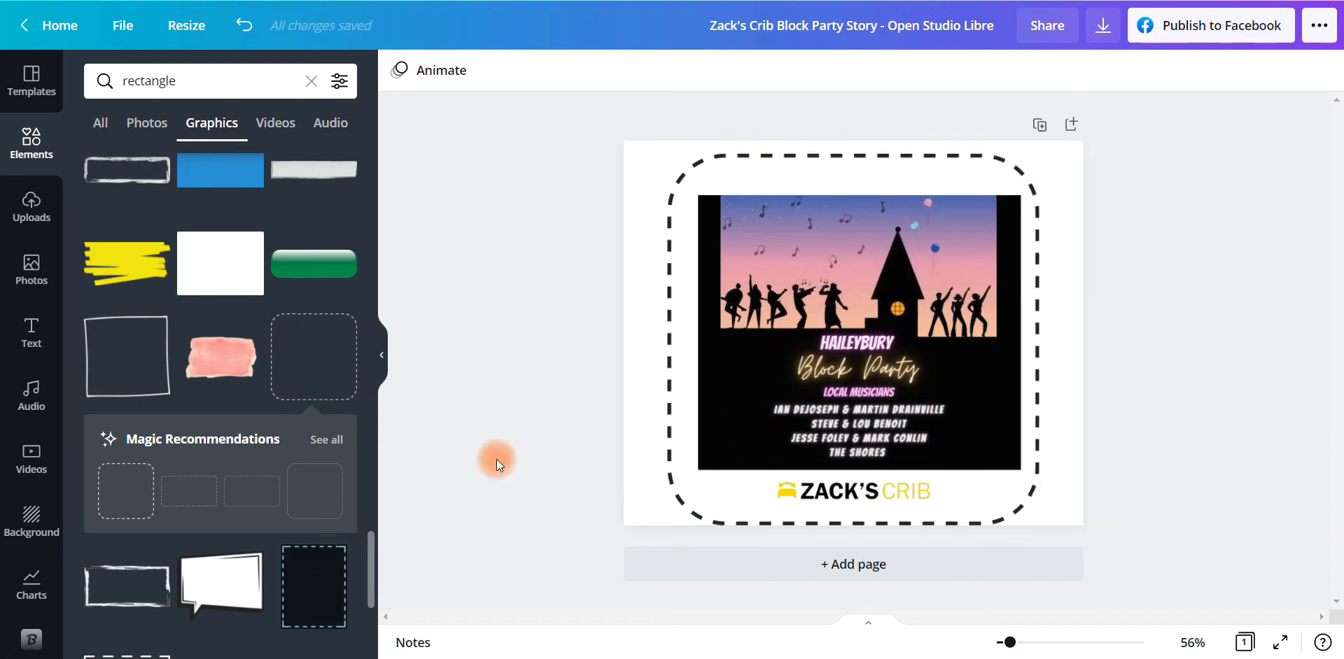
# Align the block party poster to the page's horizontal centre.
pyautogui.click(856, 334)
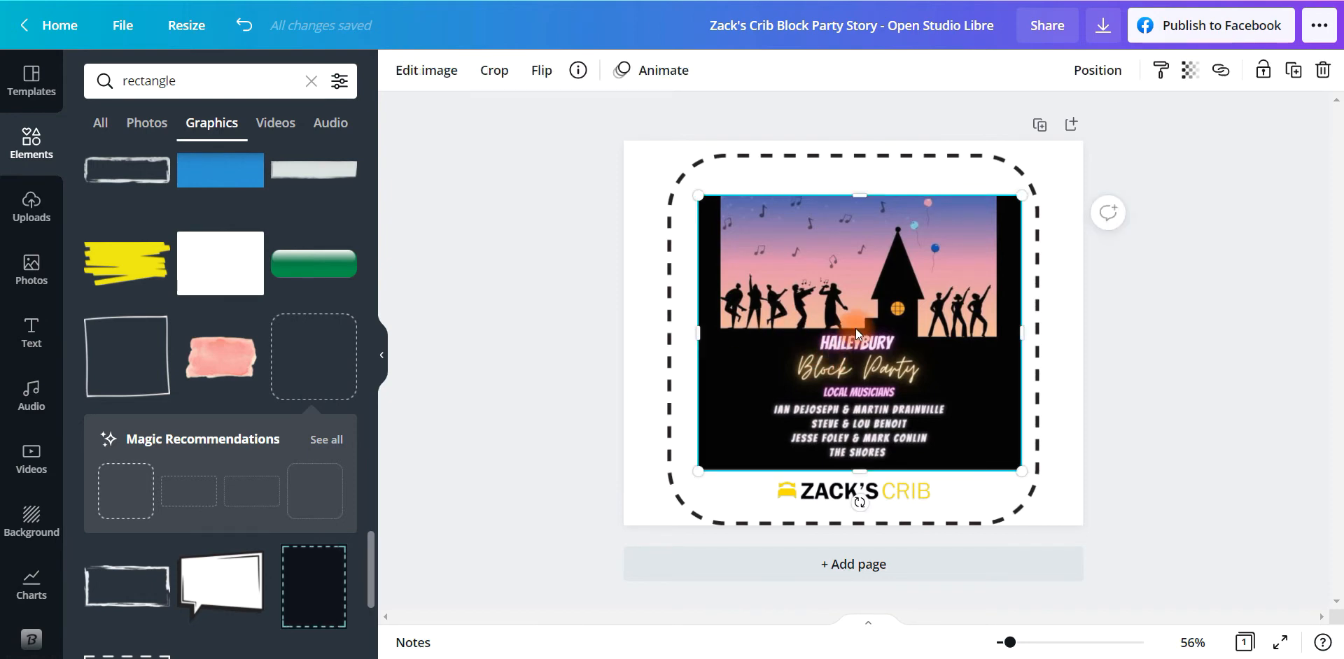
pyautogui.click(1099, 70)
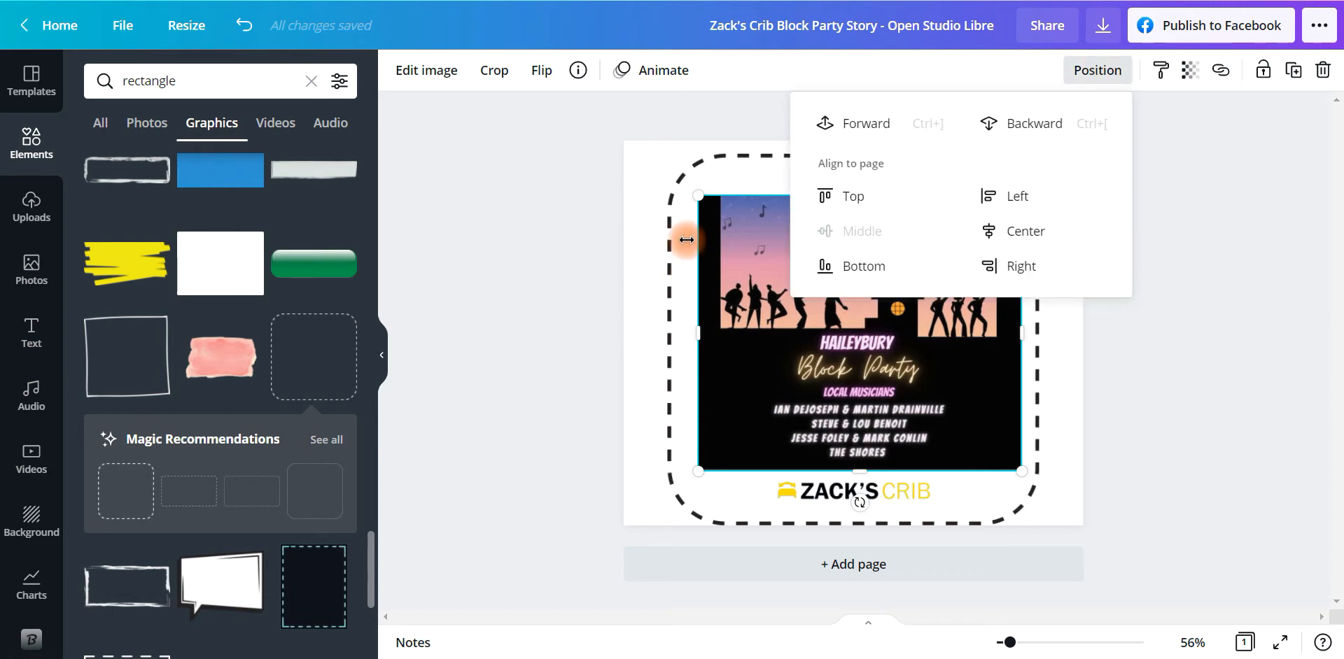
pyautogui.click(1013, 231)
pyautogui.click(1225, 464)
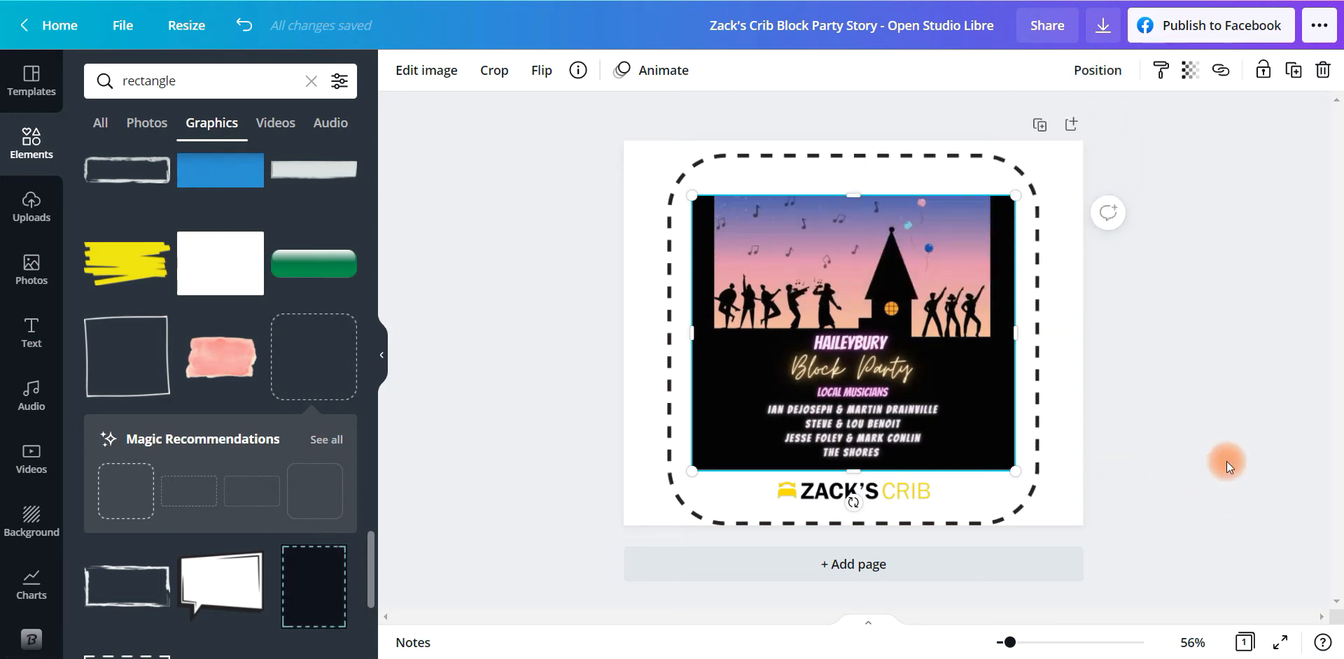
# Recolor the dashed rounded border with the yellow from the Zack's Crib logo's photo colors.
pyautogui.click(678, 170)
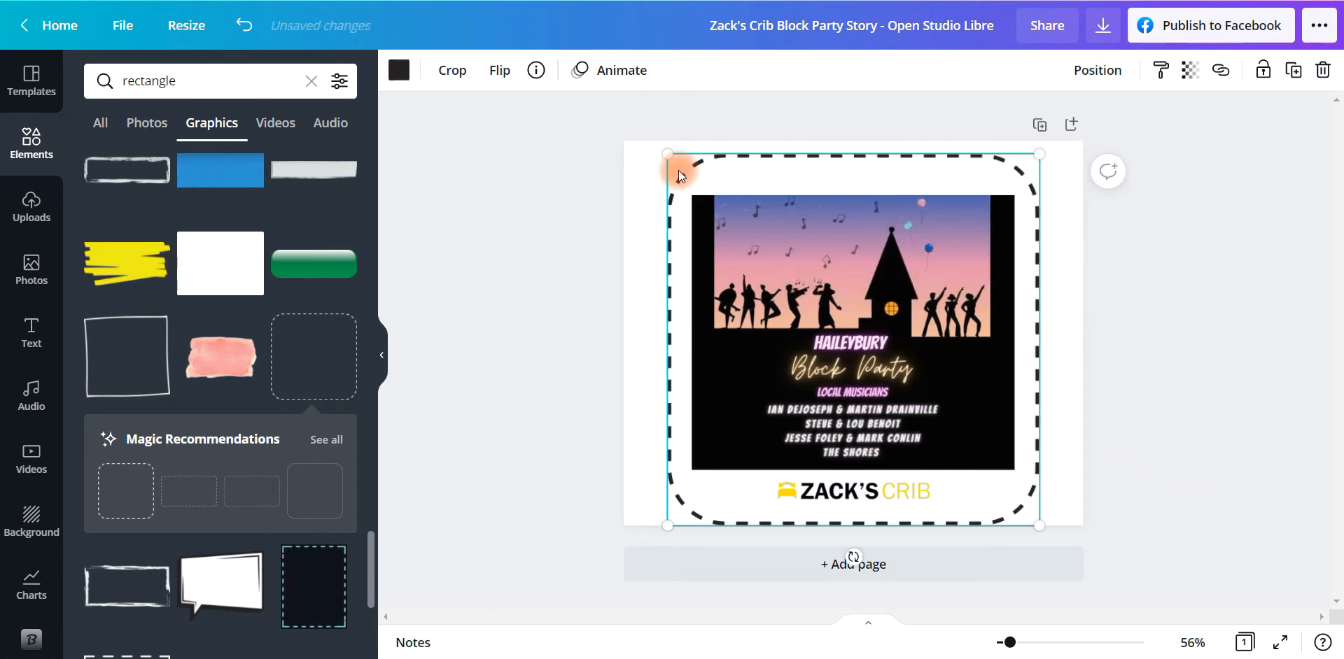
pyautogui.click(399, 70)
pyautogui.click(249, 409)
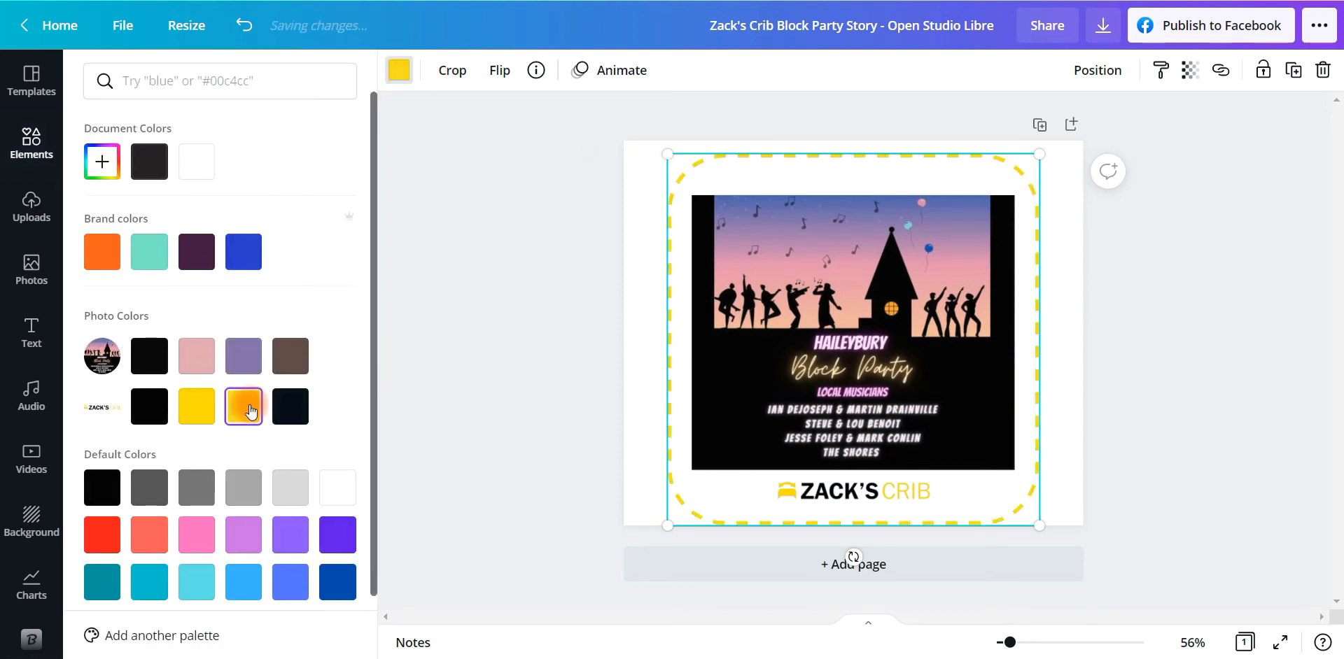
pyautogui.click(1134, 400)
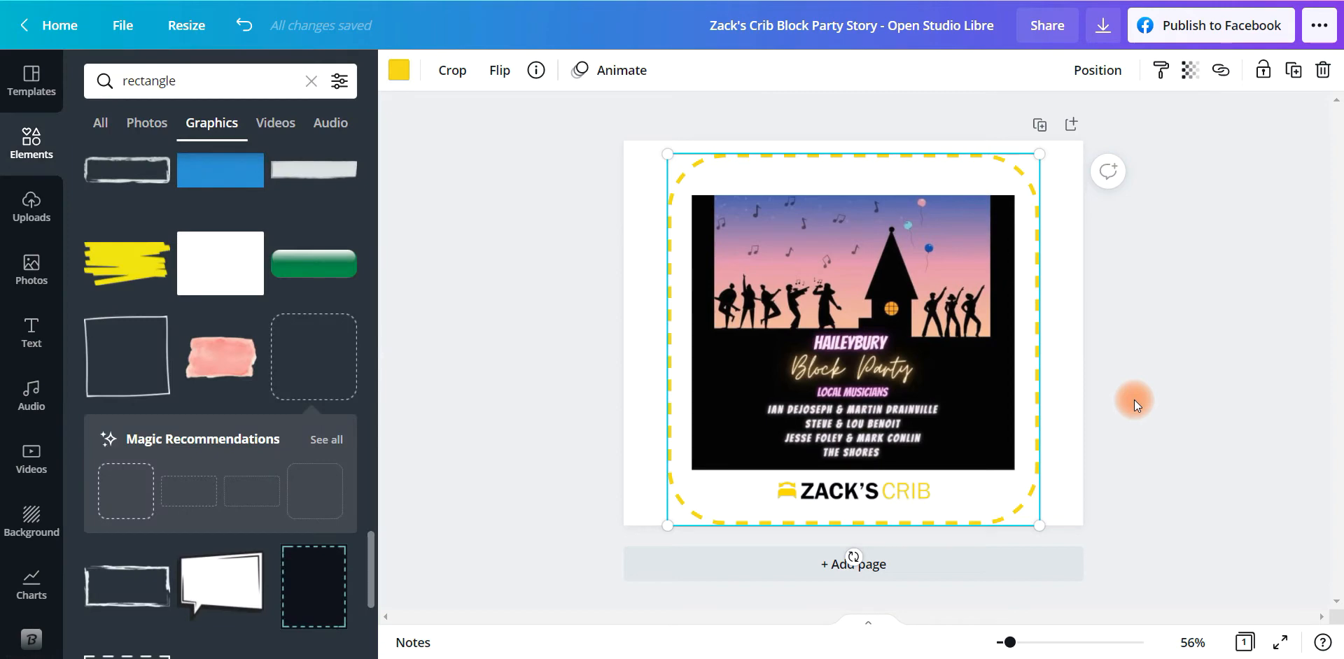
# Add a second dashed rounded border from the rectangle graphics and enlarge it to surround the yellow dashed border.
pyautogui.click(298, 360)
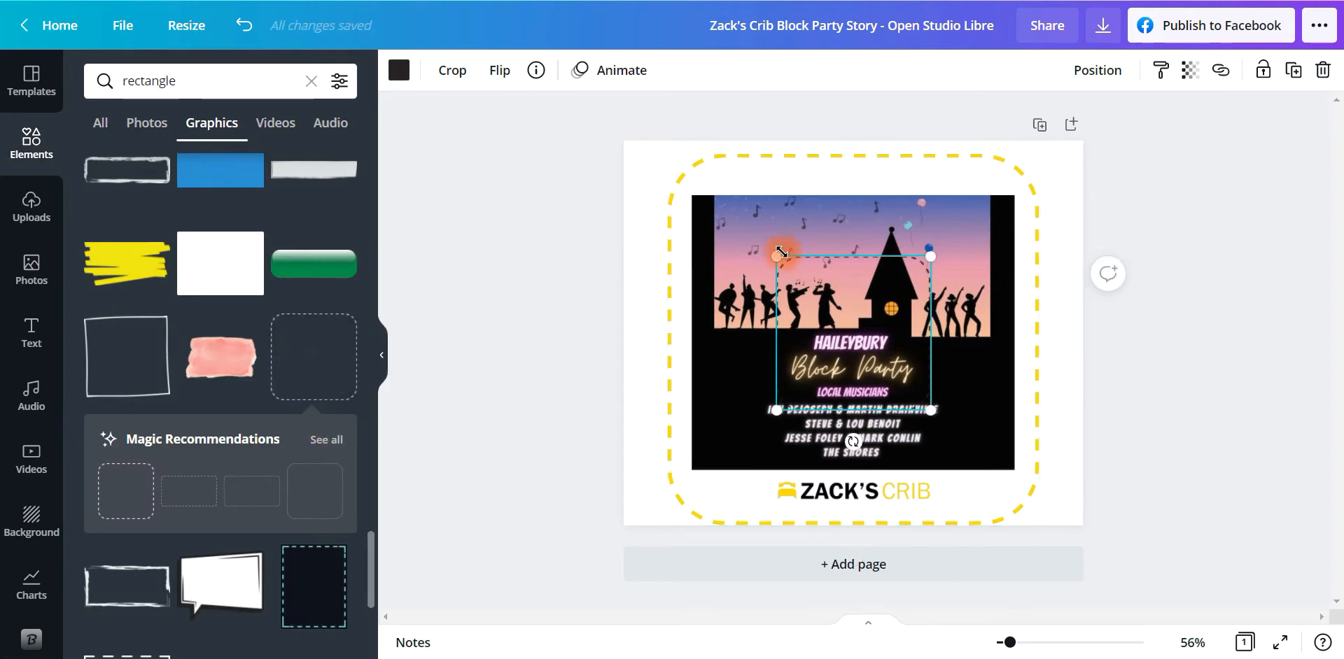
pyautogui.moveTo(778, 256); pyautogui.dragTo(640, 220)
pyautogui.moveTo(931, 411); pyautogui.dragTo(1036, 541)
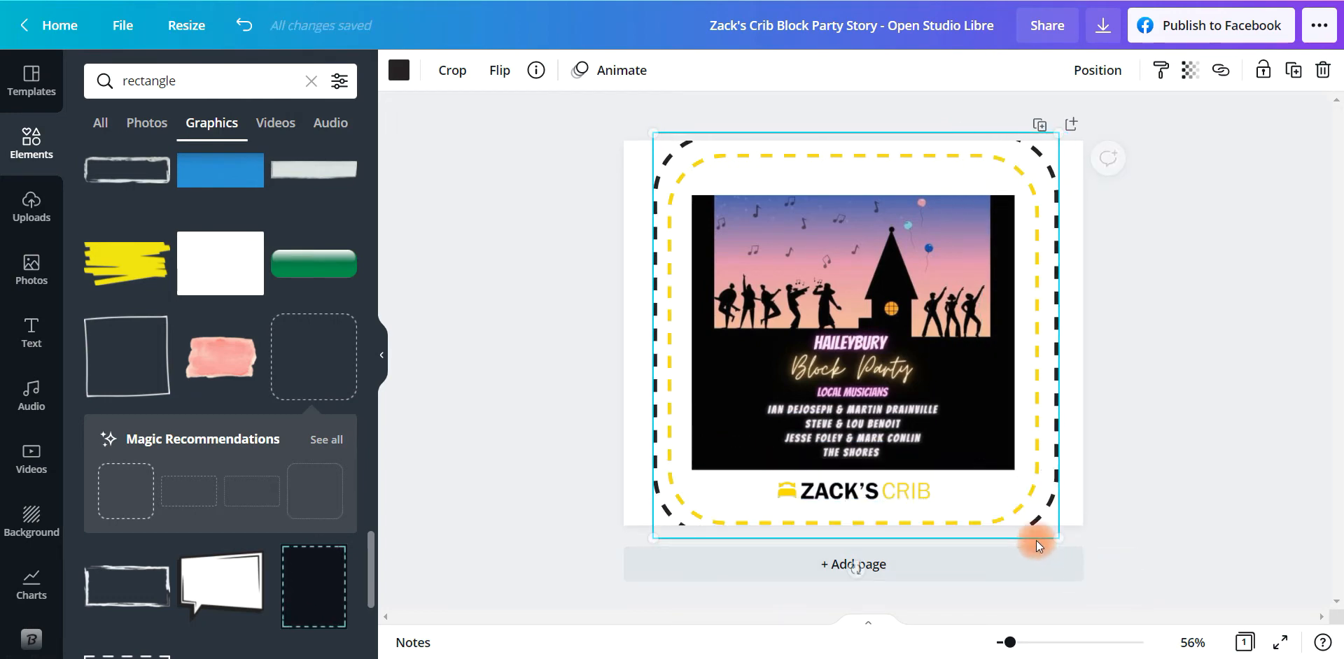
# Align the outer black dashed border to the page's horizontal centre.
pyautogui.click(1099, 79)
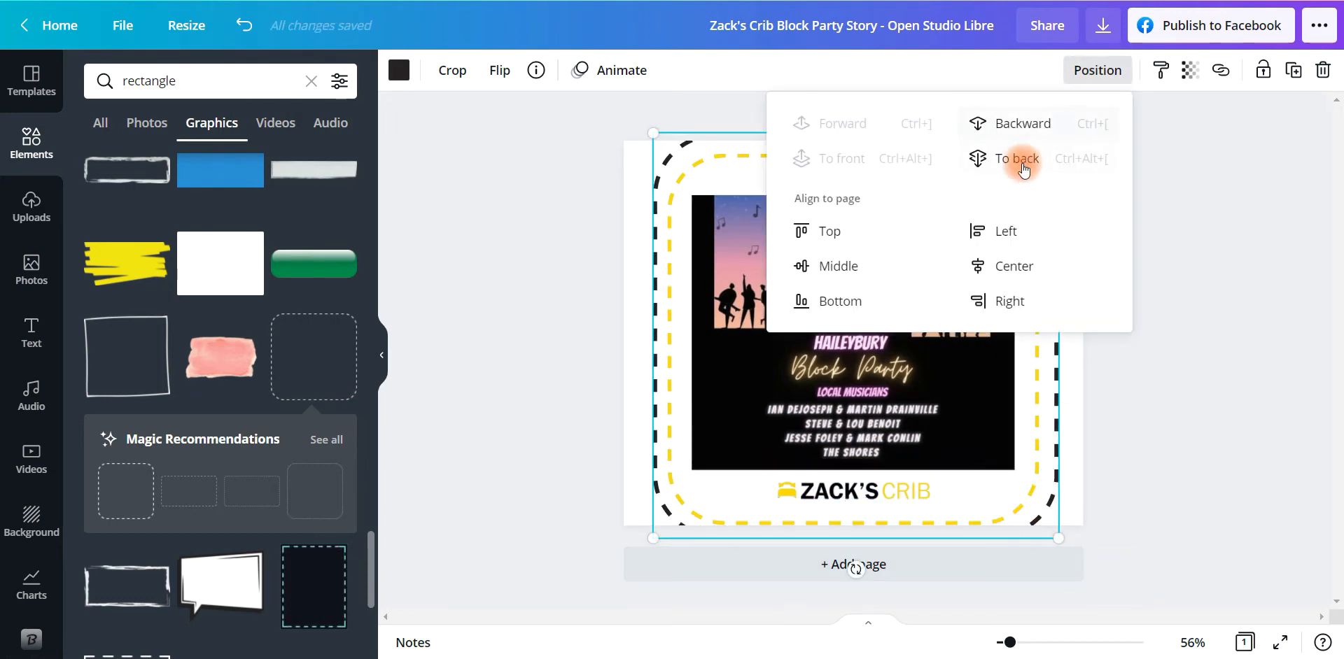
pyautogui.click(1008, 265)
pyautogui.click(1217, 471)
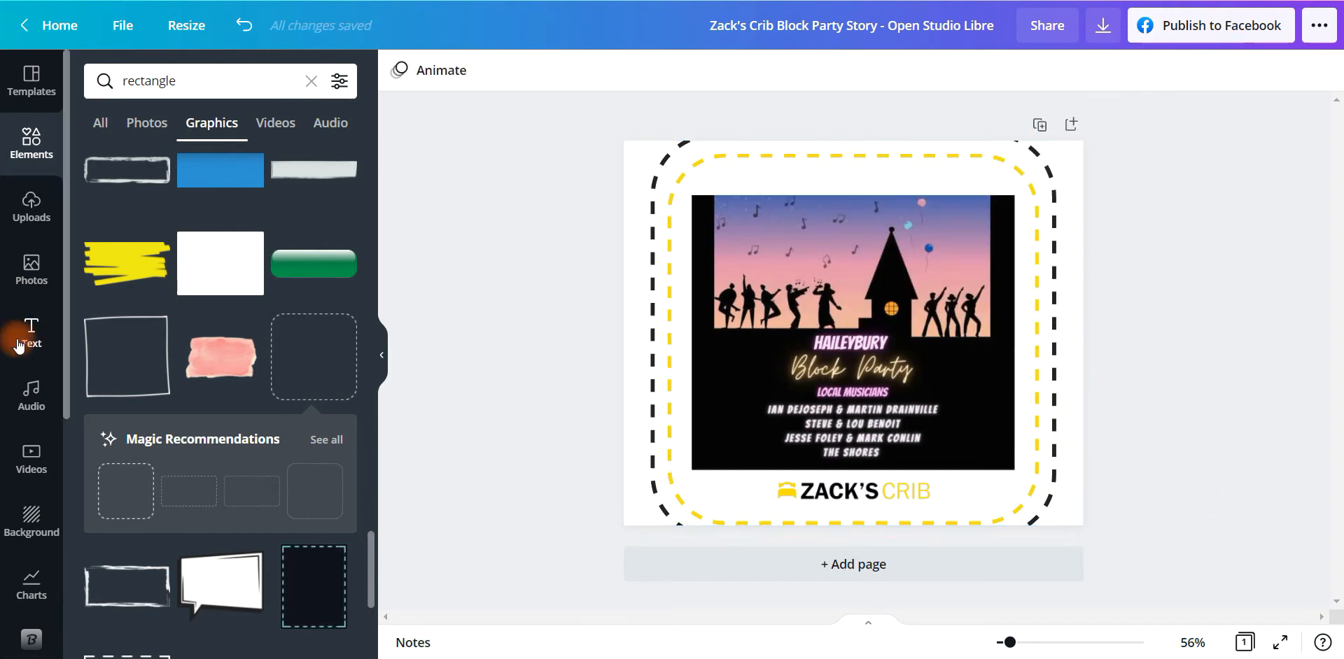
# Try another dashed rounded square from the rectangle graphics on the page, and undo its insertion.
pyautogui.scroll(-1, 194, 403)
pyautogui.scroll(-2, 196, 406)
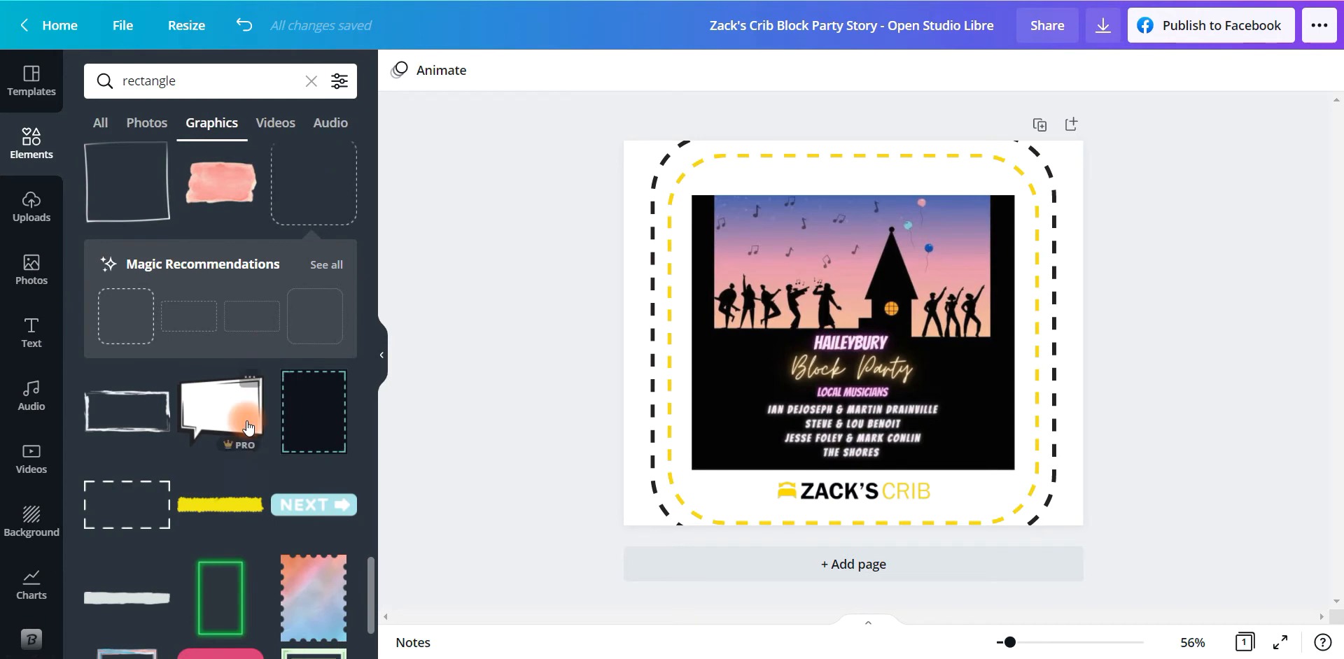
pyautogui.scroll(-3, 245, 426)
pyautogui.scroll(-9, 238, 455)
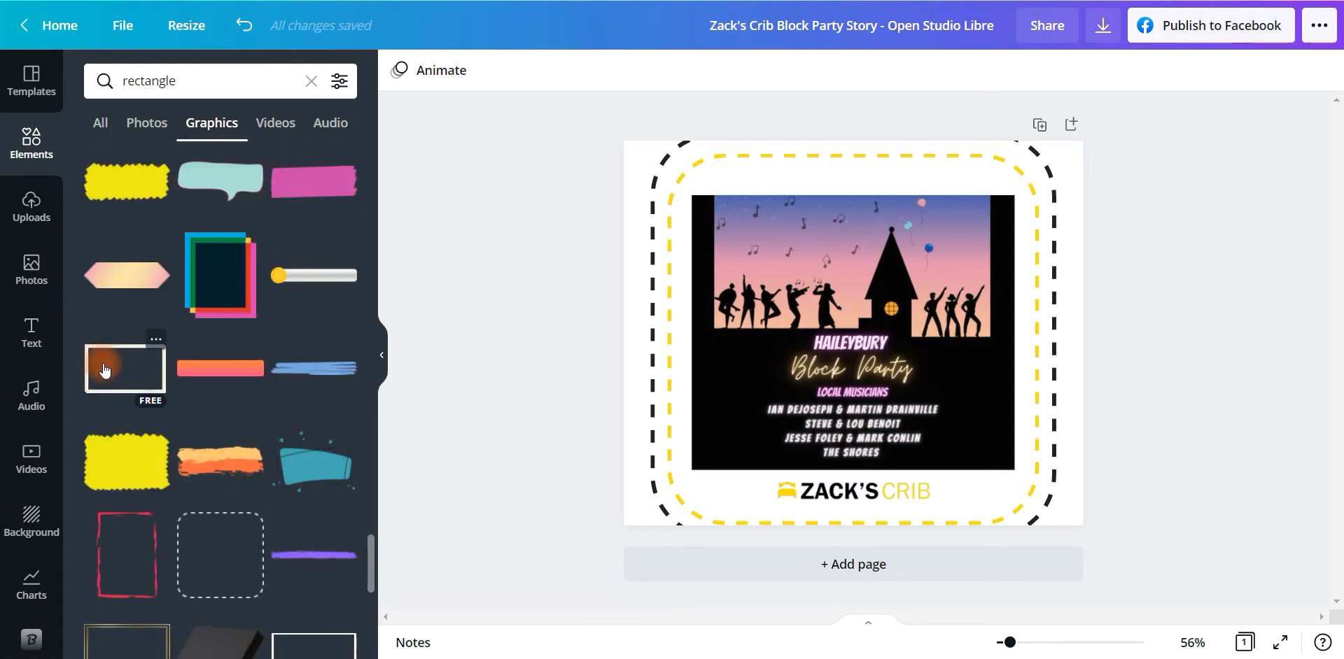
pyautogui.scroll(-3, 216, 450)
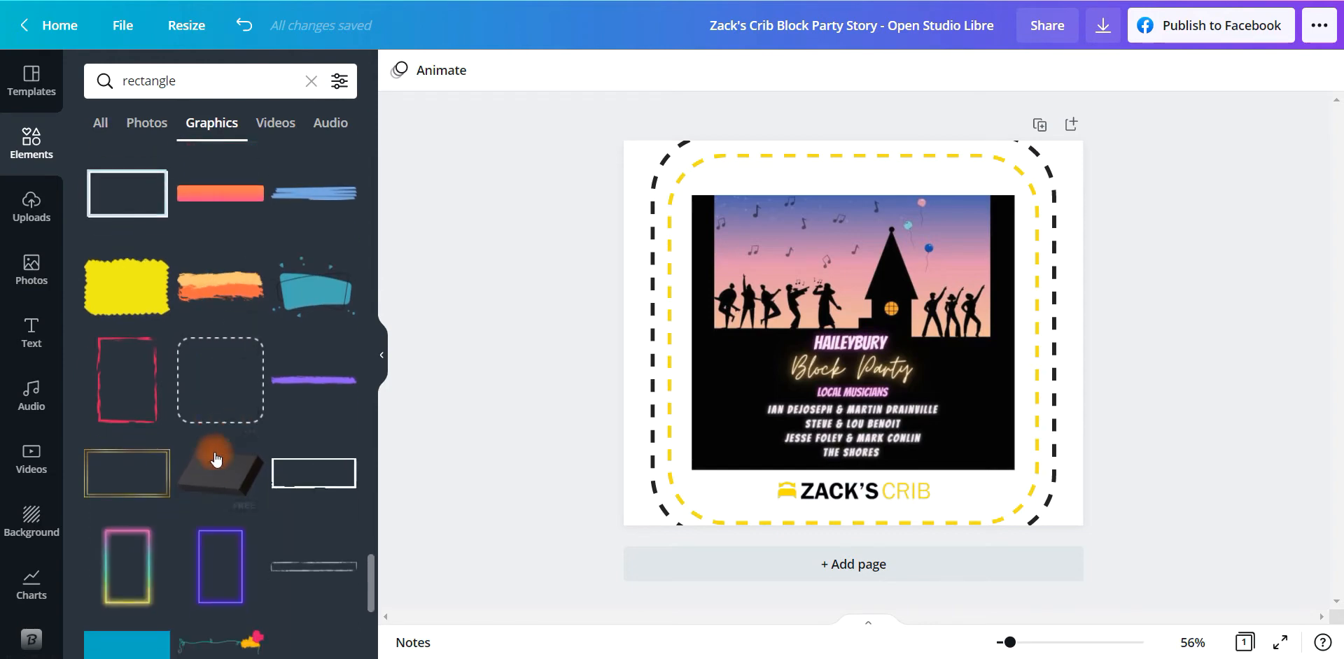
pyautogui.click(215, 390)
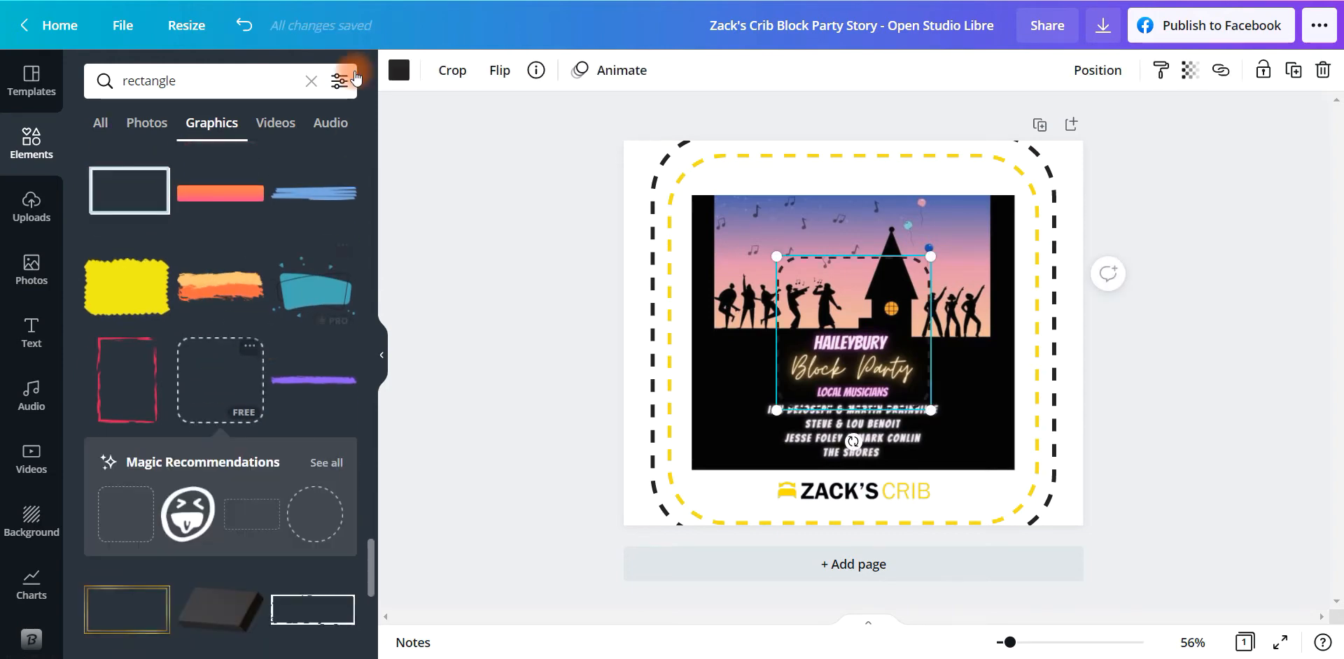
pyautogui.click(238, 26)
# Try a solid rounded rectangle graphic on the page, and delete it.
pyautogui.scroll(-6, 285, 426)
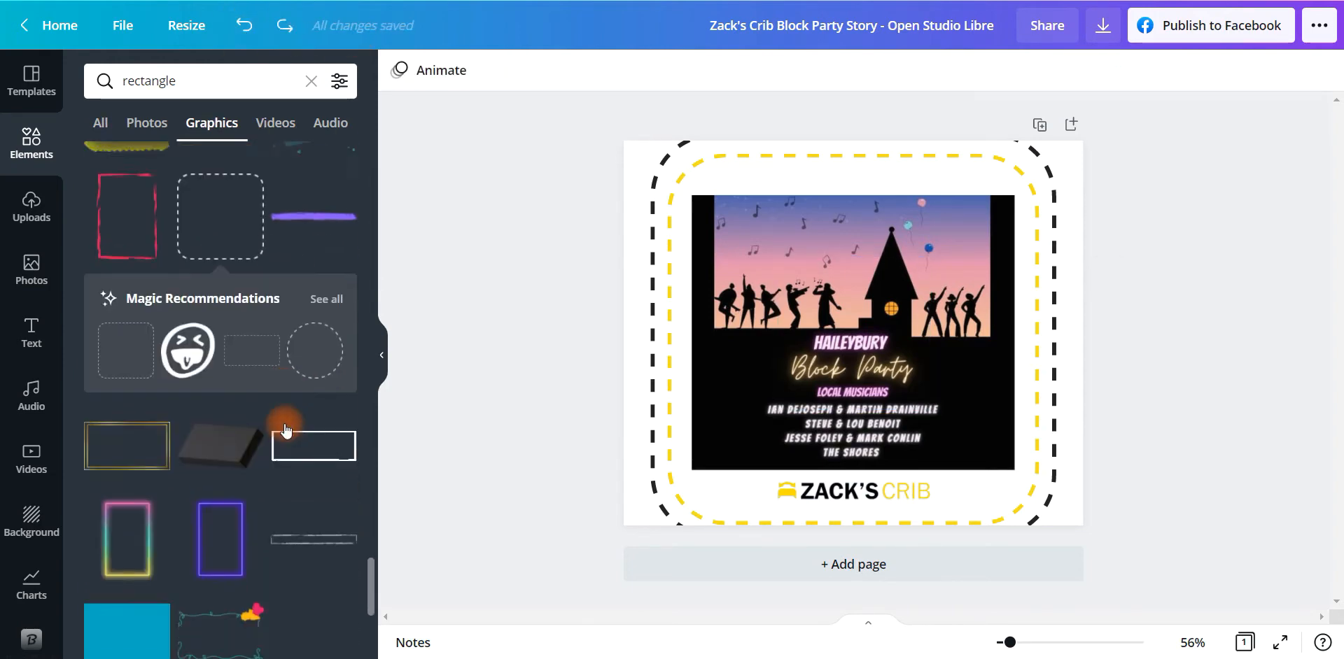
pyautogui.scroll(-5, 283, 430)
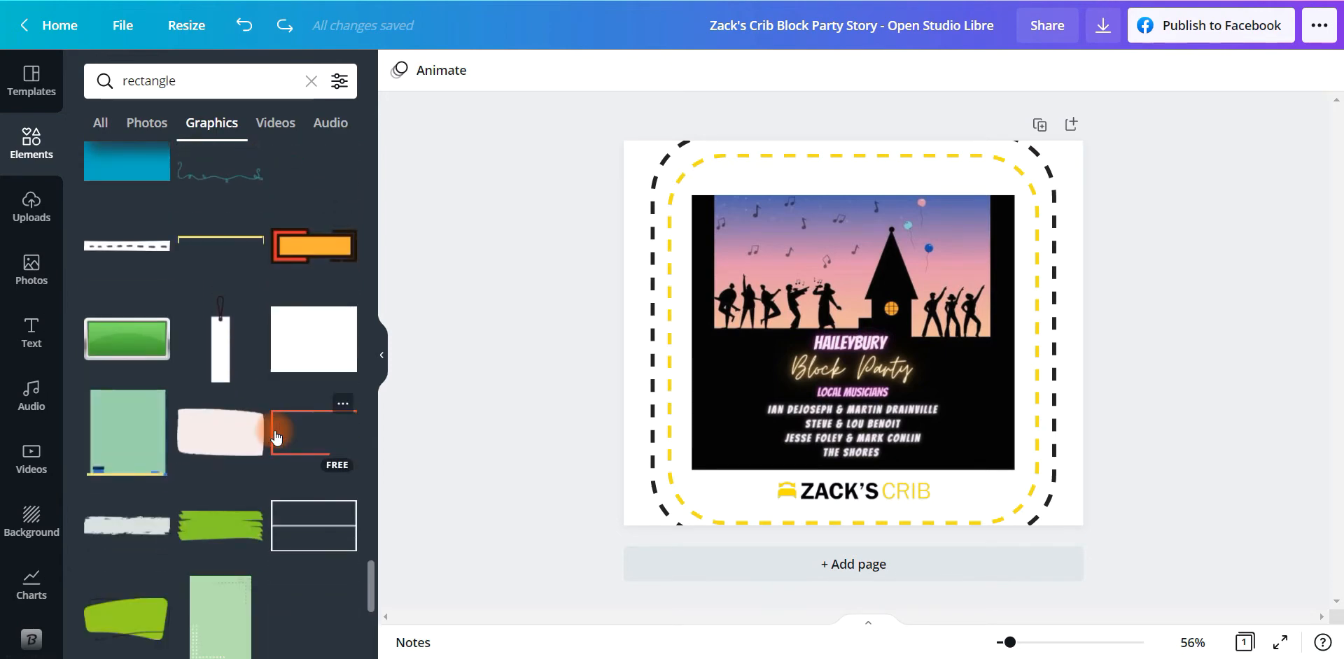
pyautogui.scroll(-2, 255, 448)
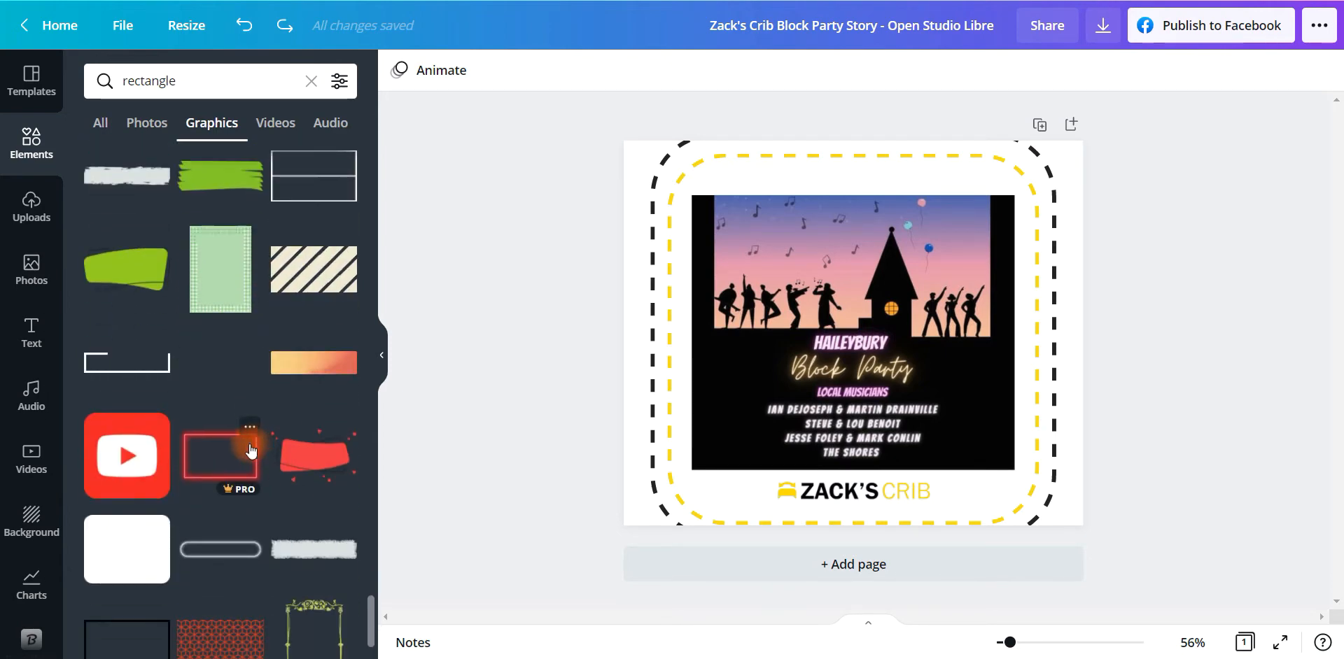
pyautogui.scroll(-3, 252, 448)
pyautogui.click(136, 327)
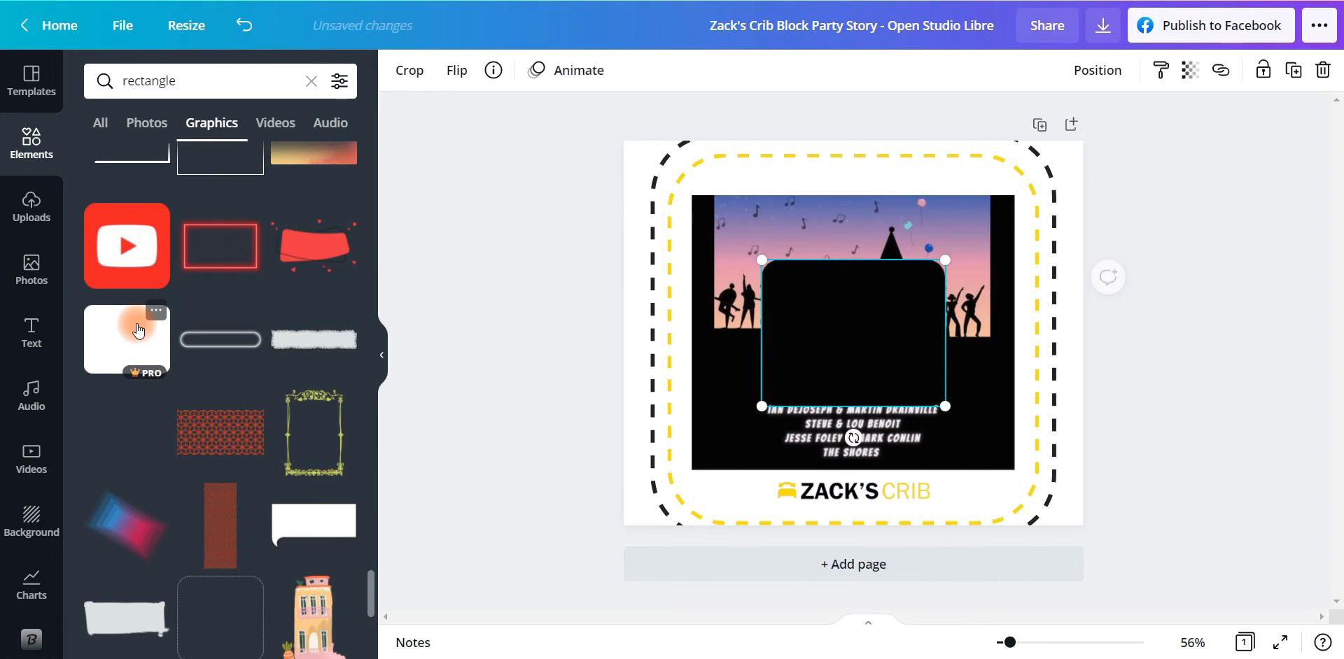
pyautogui.press('Delete')
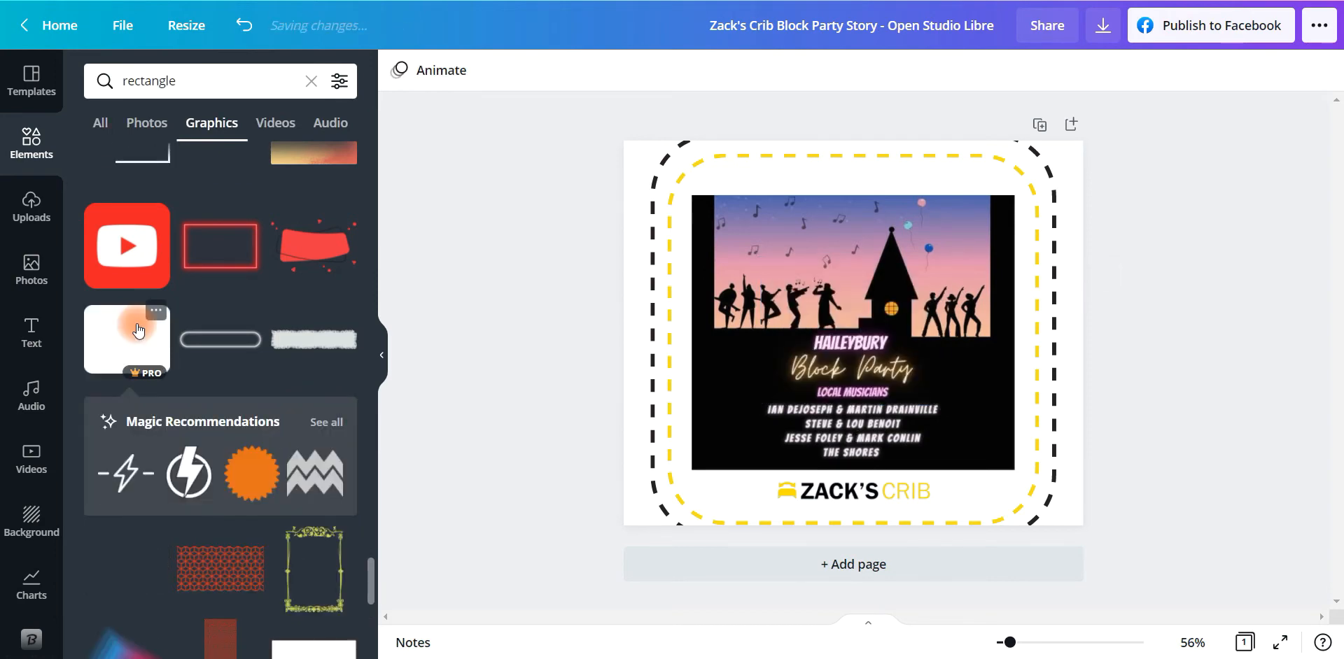
# Try the thin dotted rounded square on the page, remove it, and browse further rectangle graphics.
pyautogui.scroll(-5, 203, 518)
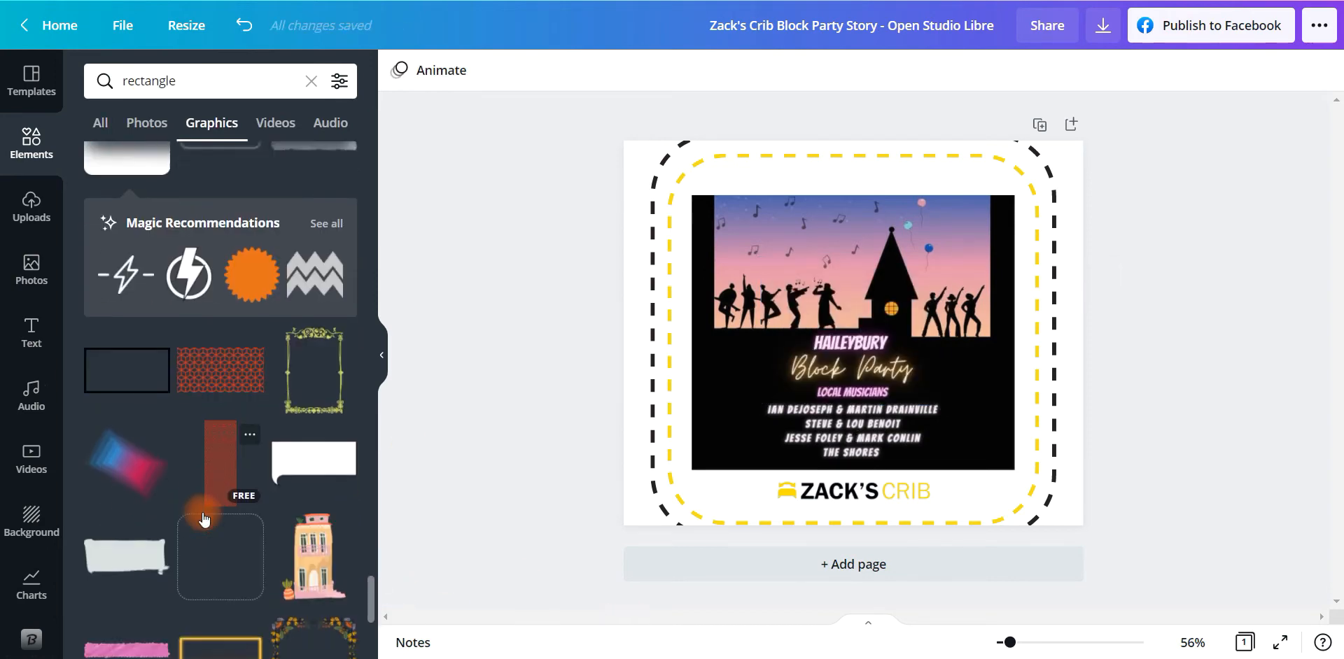
pyautogui.click(205, 393)
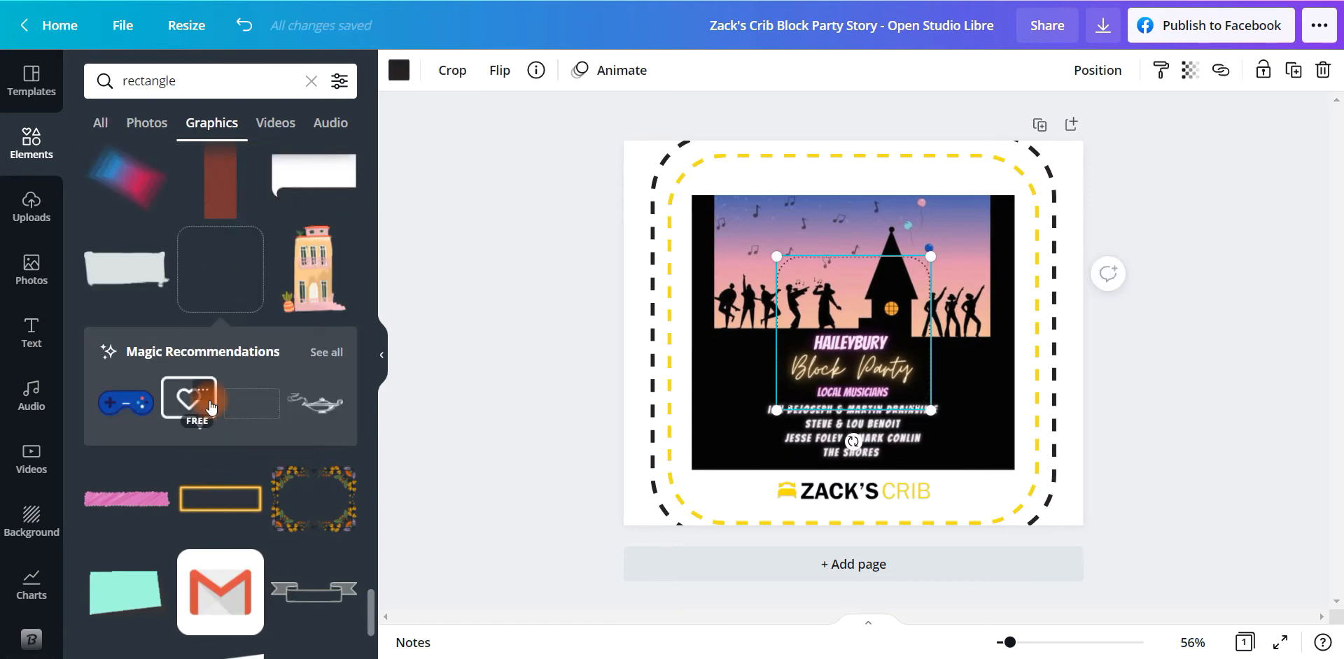
pyautogui.press('Escape')
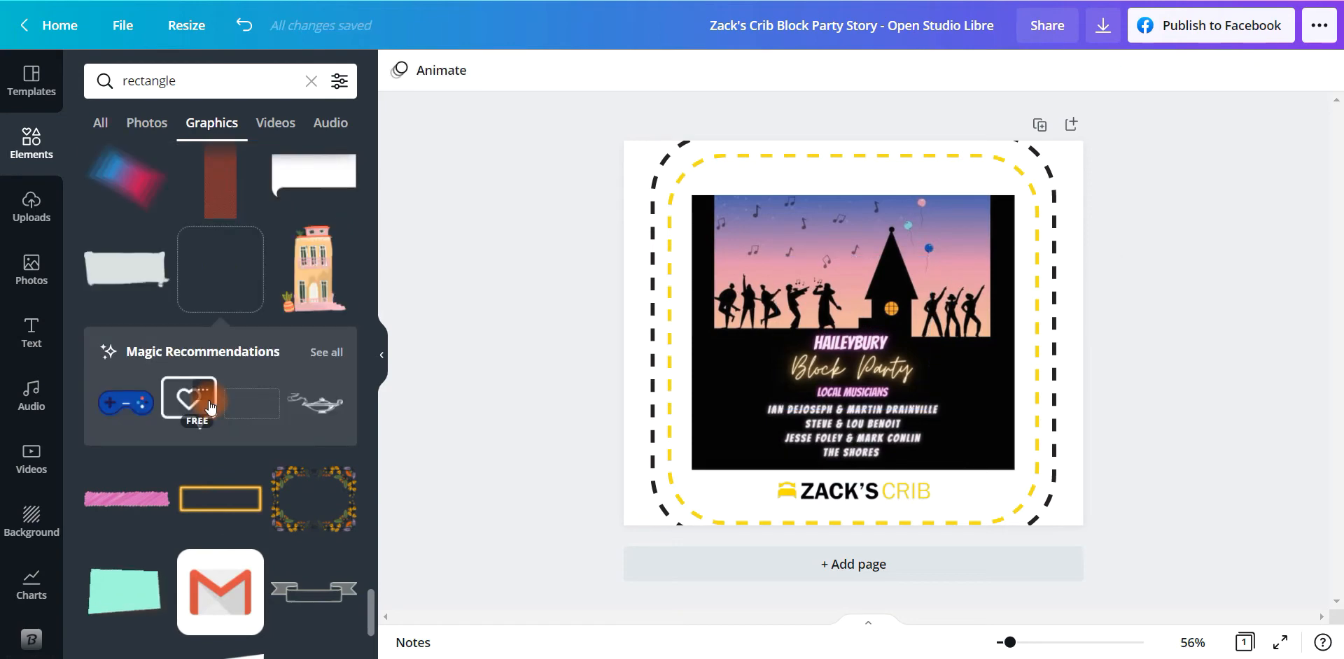
pyautogui.scroll(-2, 256, 547)
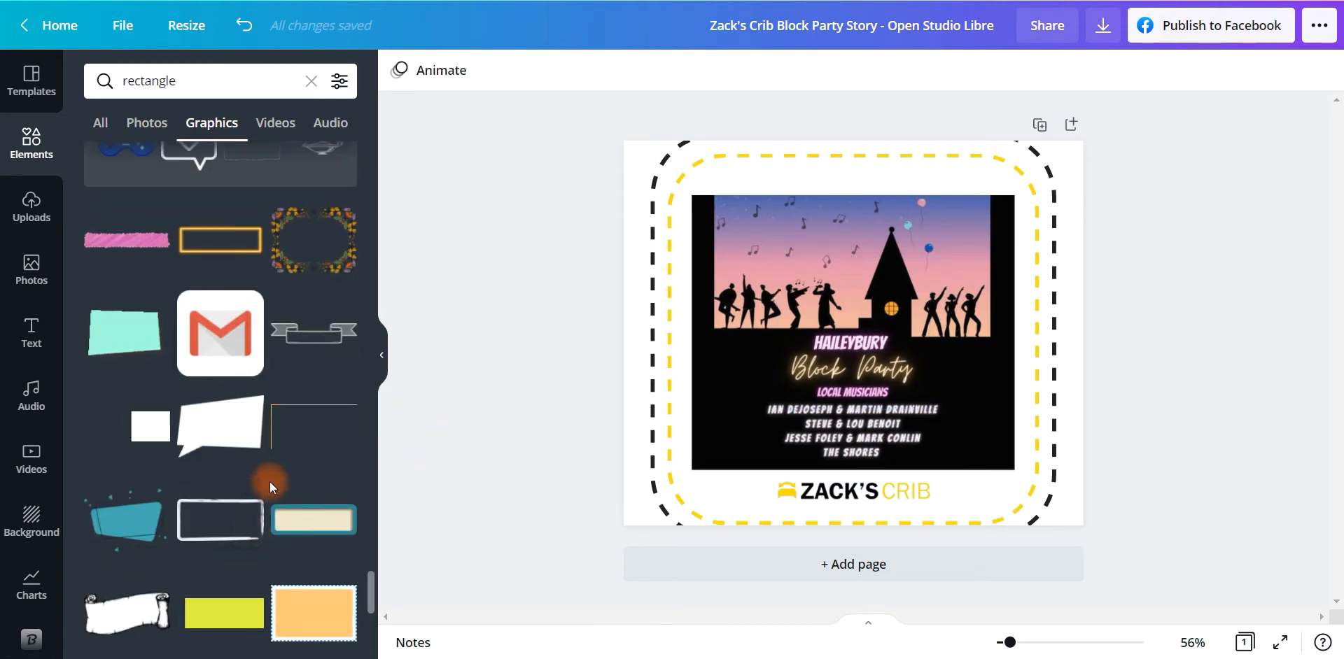
pyautogui.scroll(-2, 270, 481)
pyautogui.scroll(-2, 266, 482)
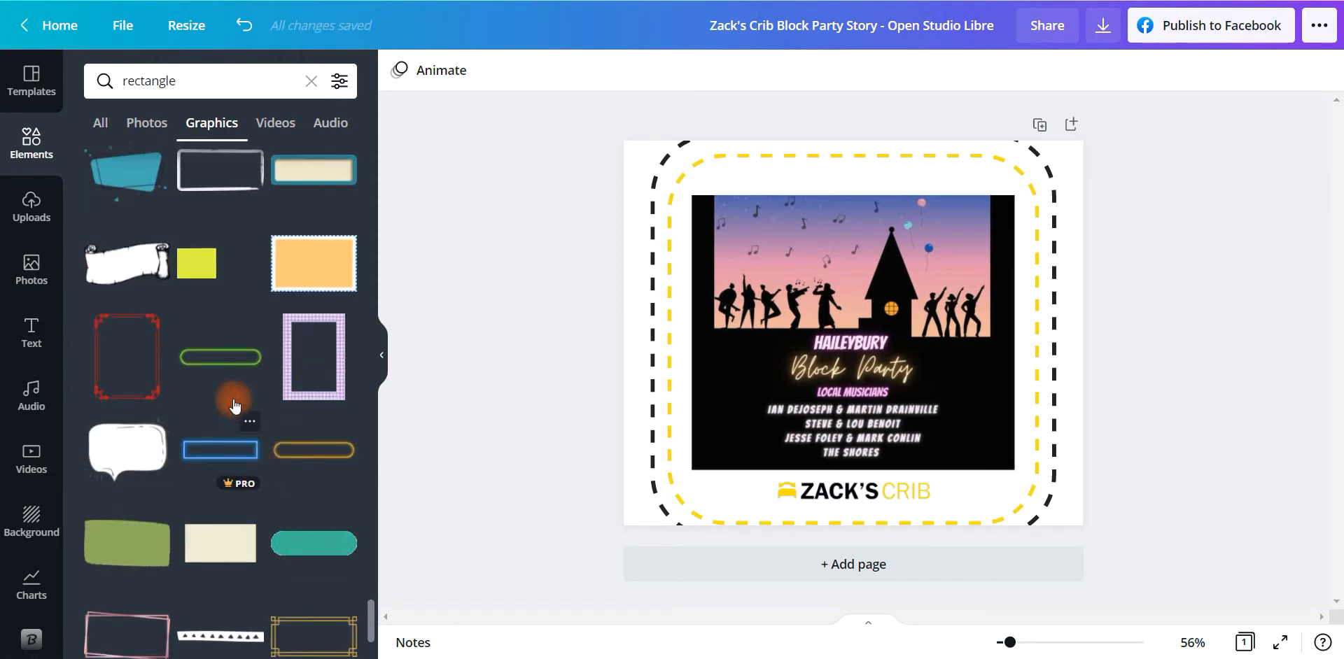
pyautogui.scroll(-2, 179, 372)
pyautogui.scroll(-2, 170, 367)
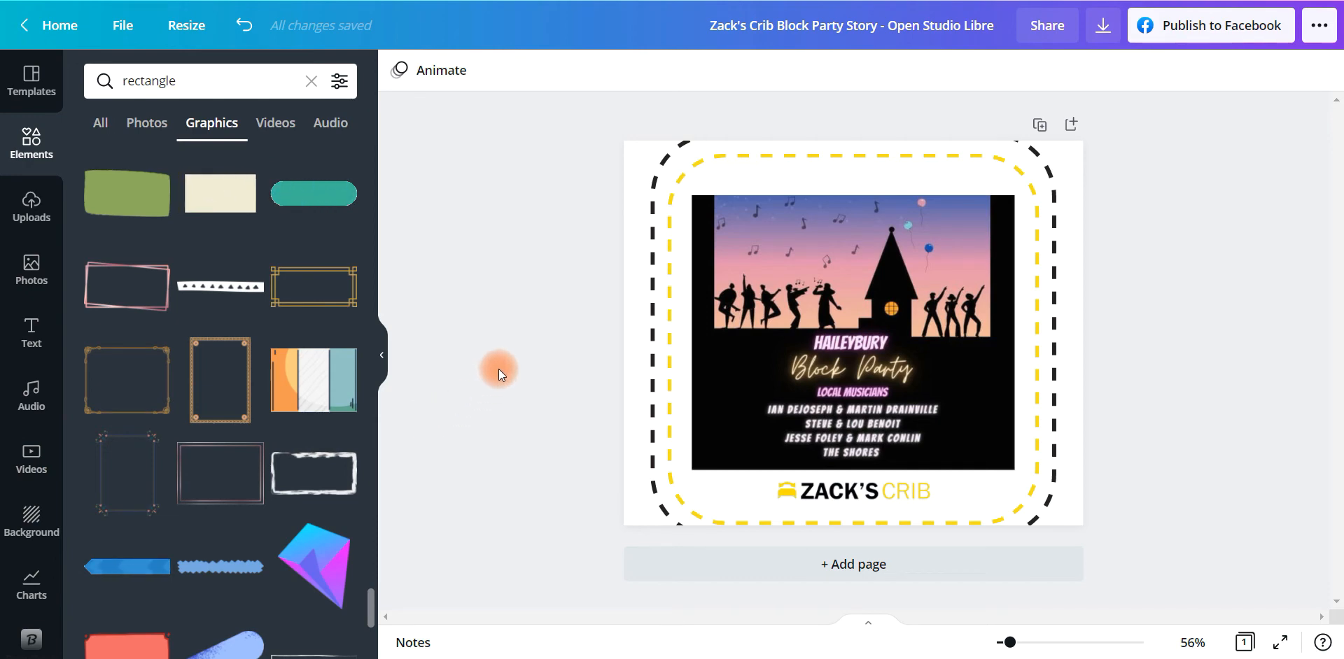
# Send the outer black dashed border two levels backward, behind the block party poster.
pyautogui.click(819, 294)
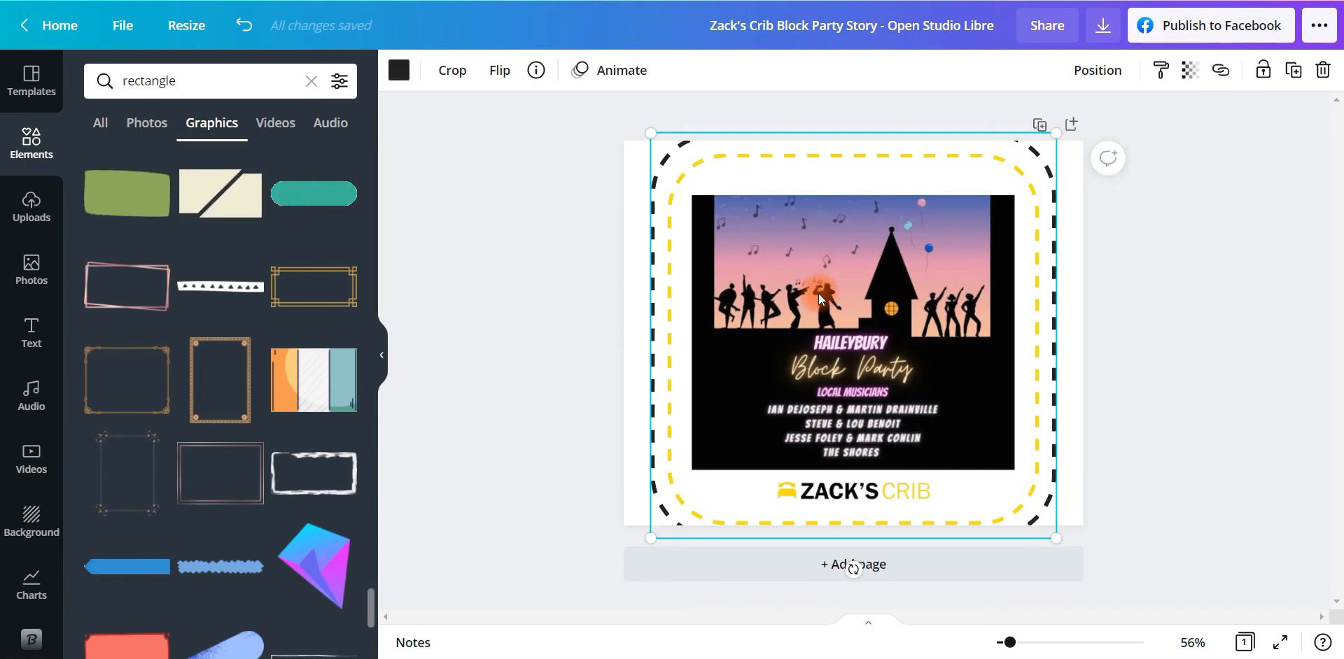
pyautogui.click(1098, 70)
pyautogui.click(1027, 125)
pyautogui.click(1027, 125)
# Extend the block party poster upward by its upper edge, closer to the yellow dashed border.
pyautogui.click(880, 434)
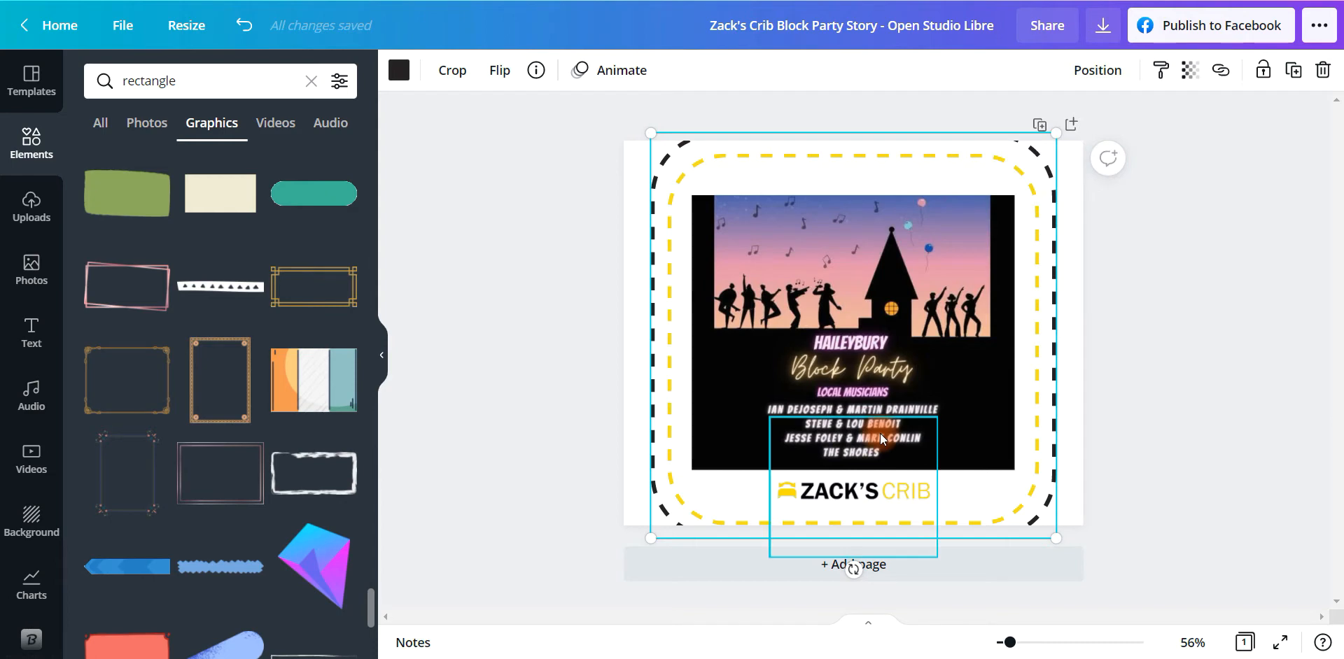
pyautogui.click(880, 434)
pyautogui.click(900, 313)
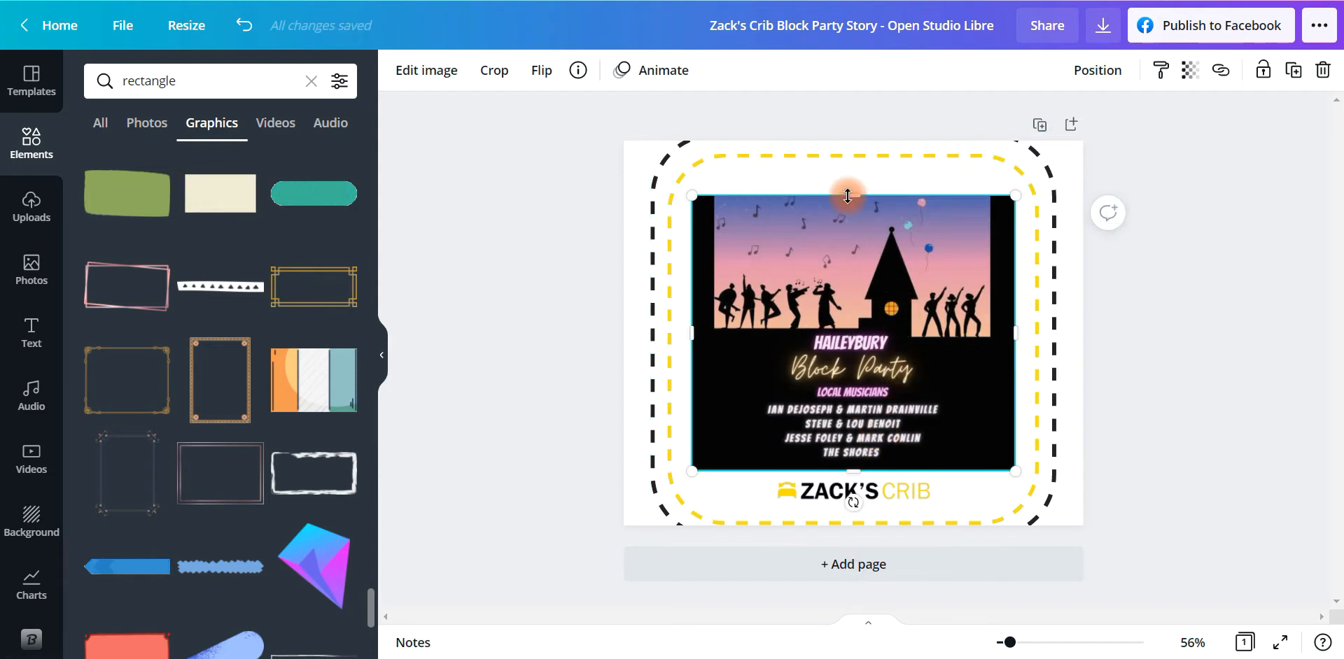
pyautogui.moveTo(854, 193); pyautogui.dragTo(854, 182)
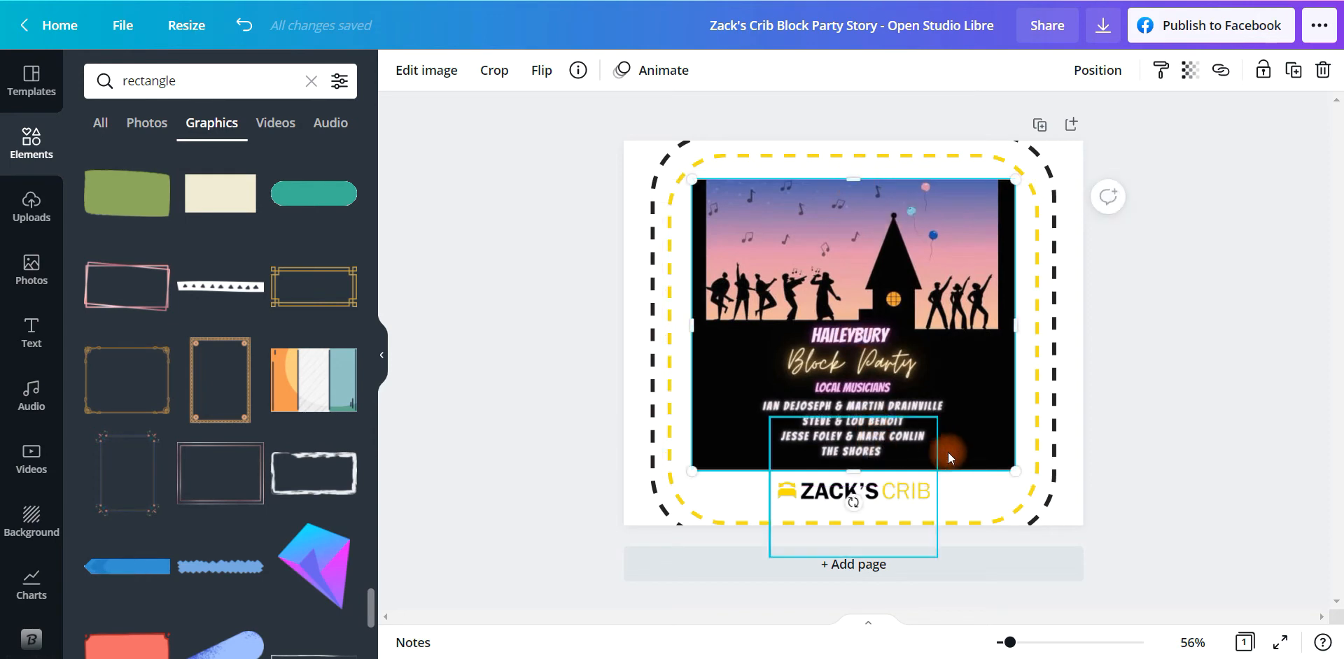
pyautogui.click(1127, 435)
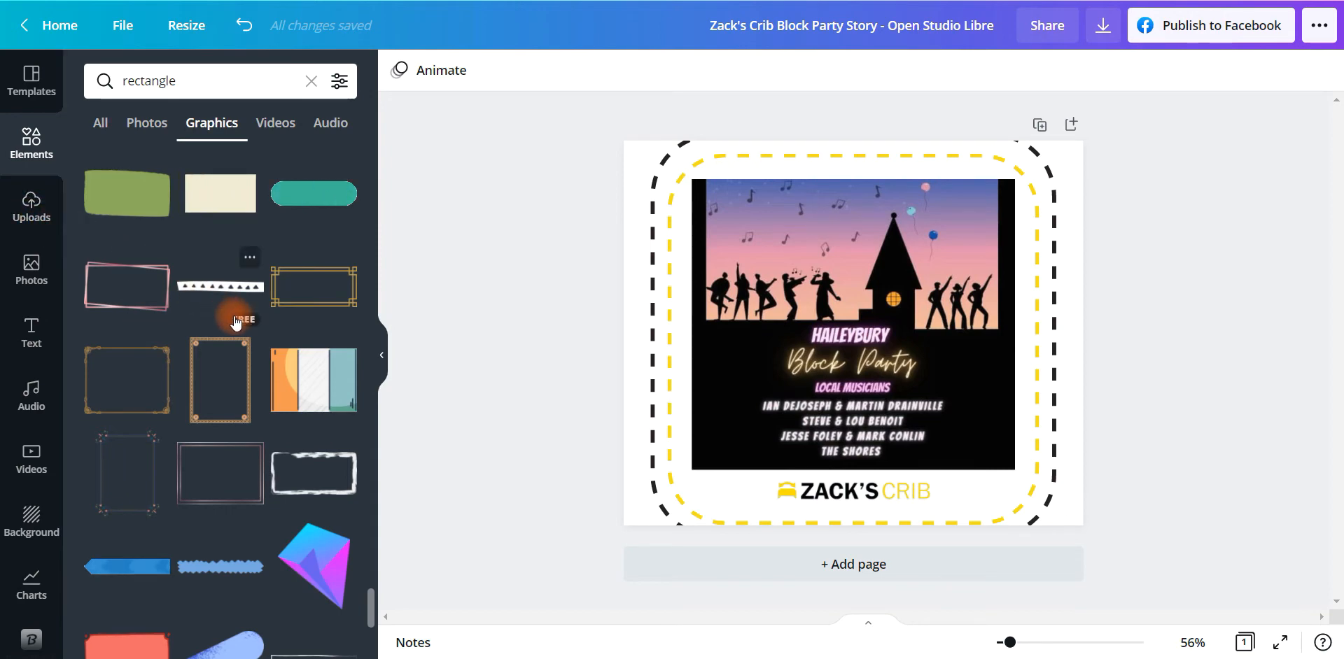
pyautogui.scroll(-1, 299, 384)
pyautogui.scroll(4, 293, 408)
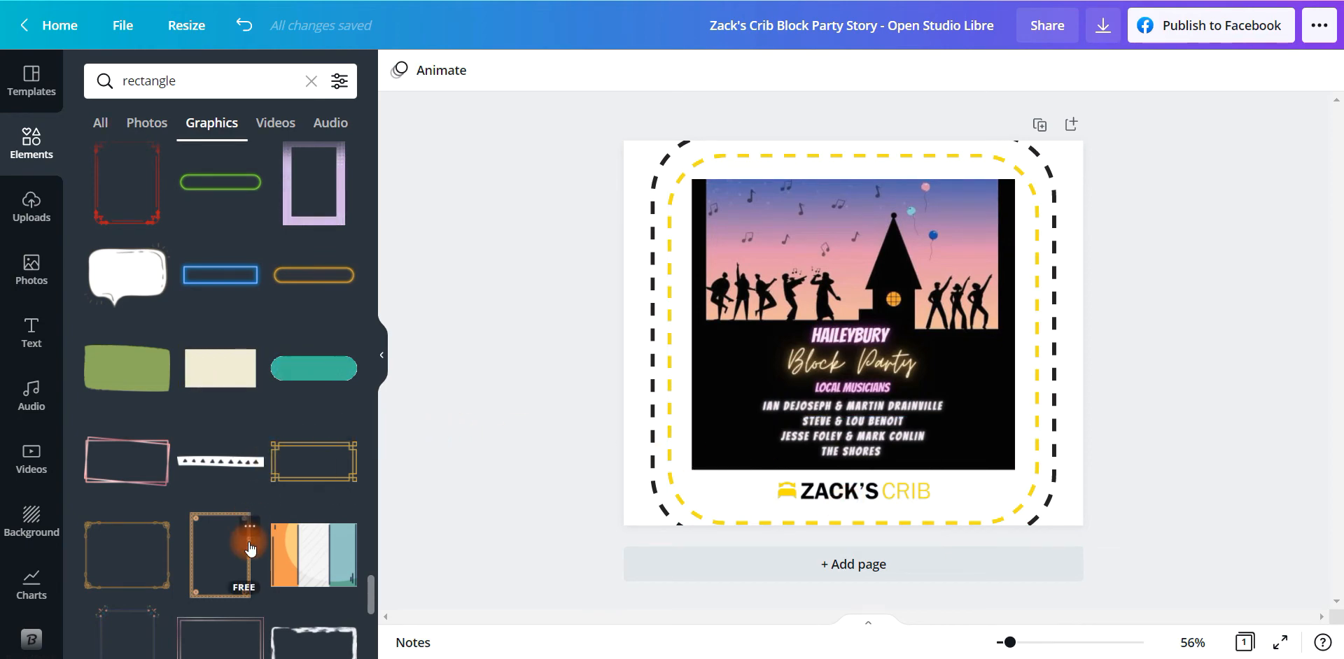
# Search the backgrounds for "party", clear the search, and try the recently used bright blue background before undoing it.
pyautogui.click(34, 526)
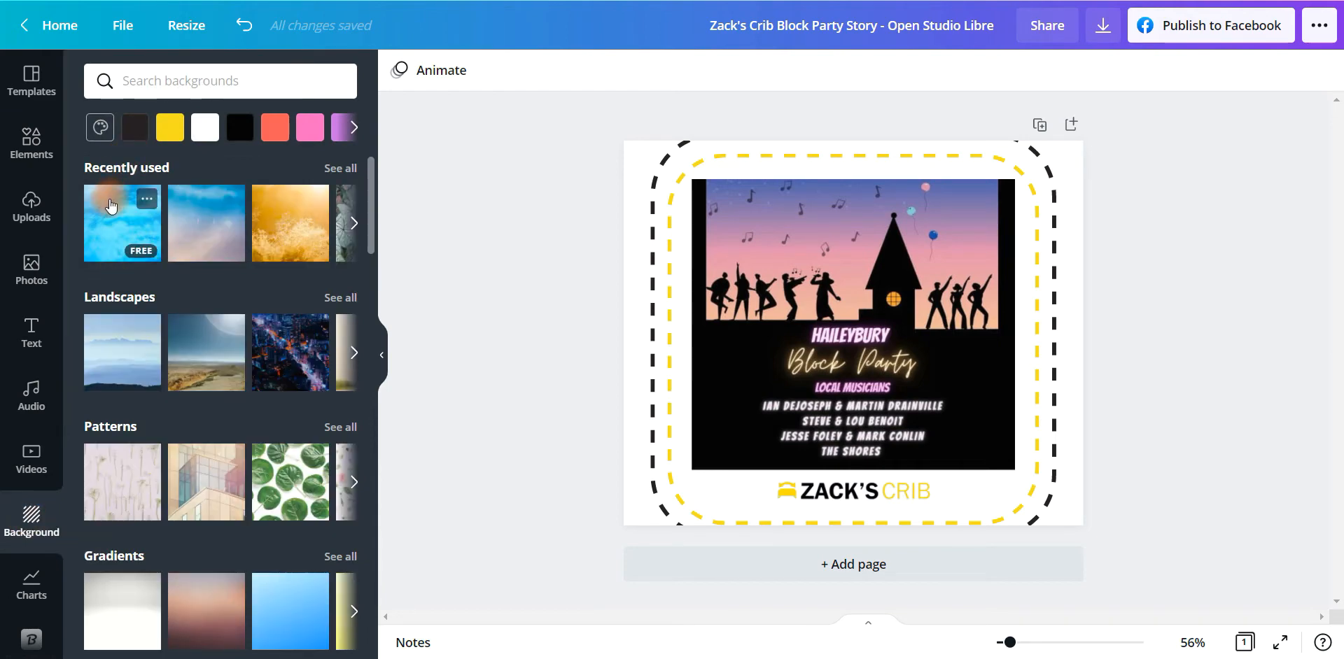
pyautogui.click(198, 67)
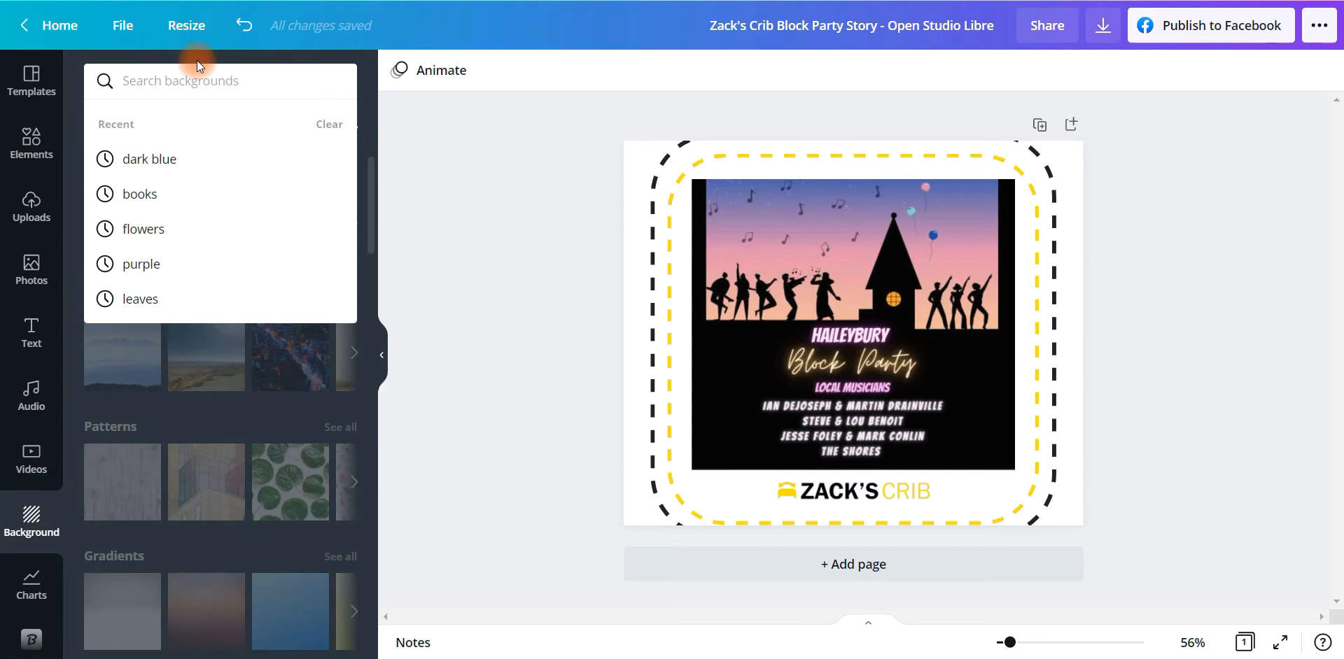
pyautogui.write('party')
pyautogui.press('Return')
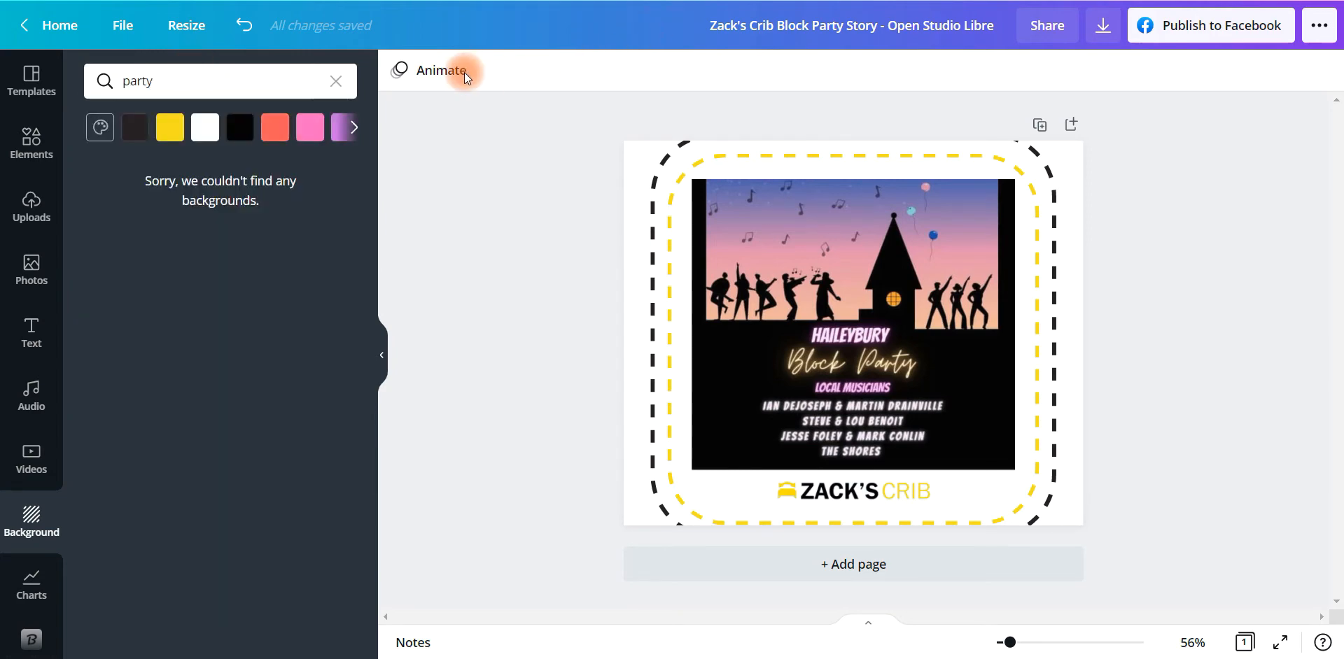
pyautogui.click(337, 82)
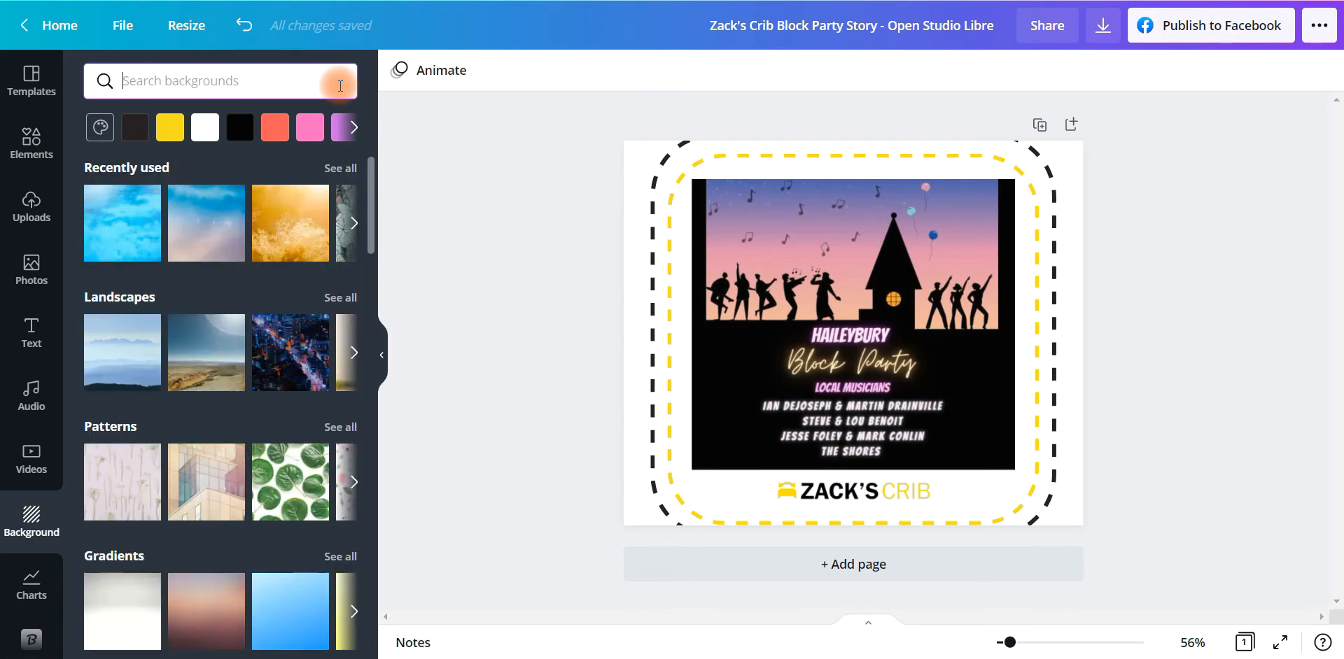
pyautogui.click(118, 216)
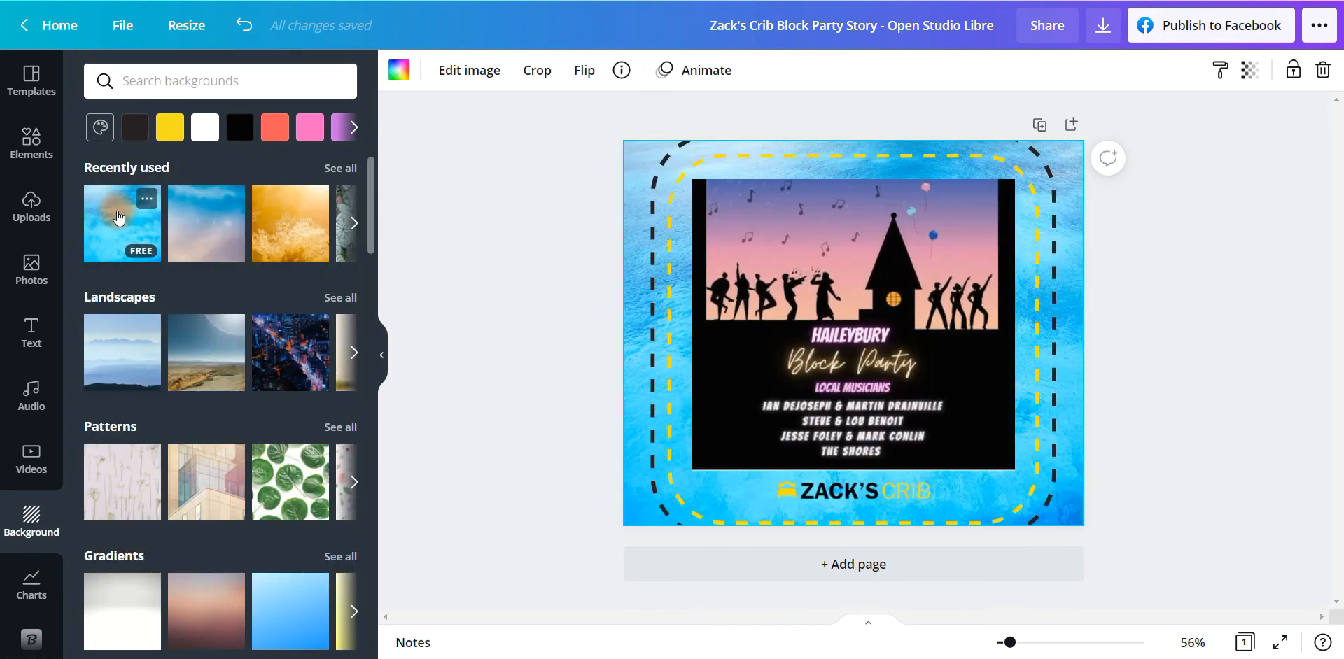
pyautogui.click(243, 27)
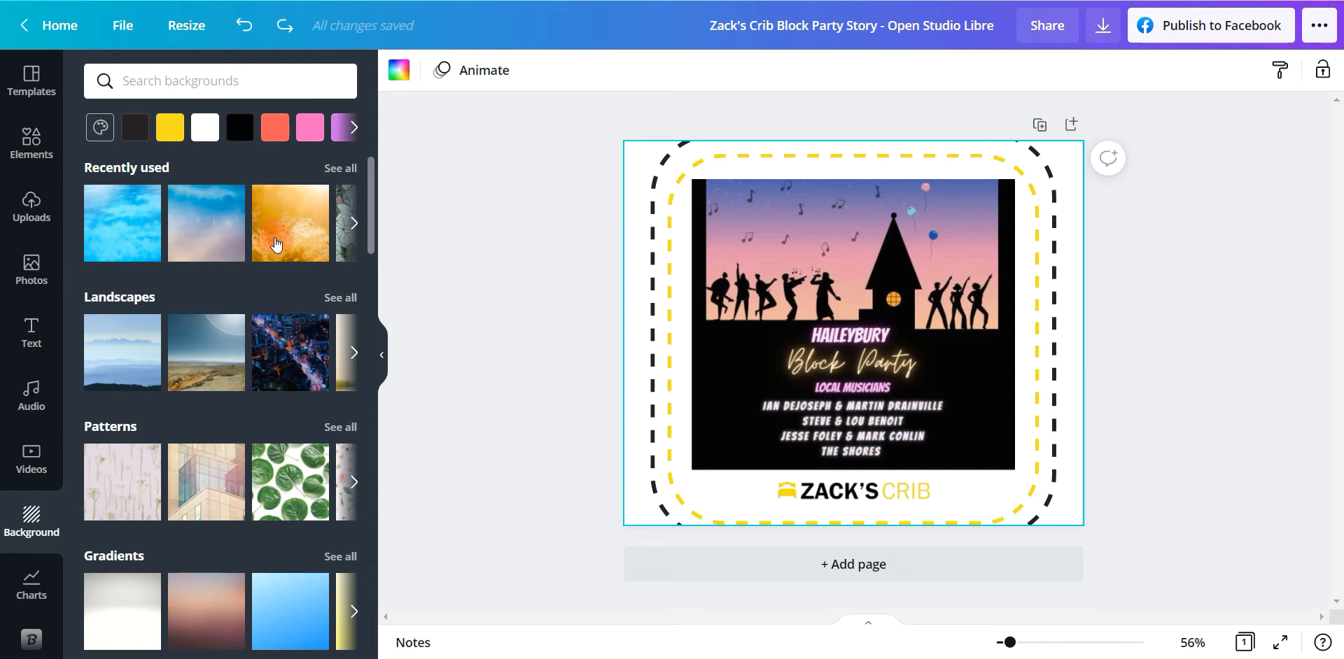
# Search the photos for "block party" and browse the results for a suitable background picture.
pyautogui.click(10, 268)
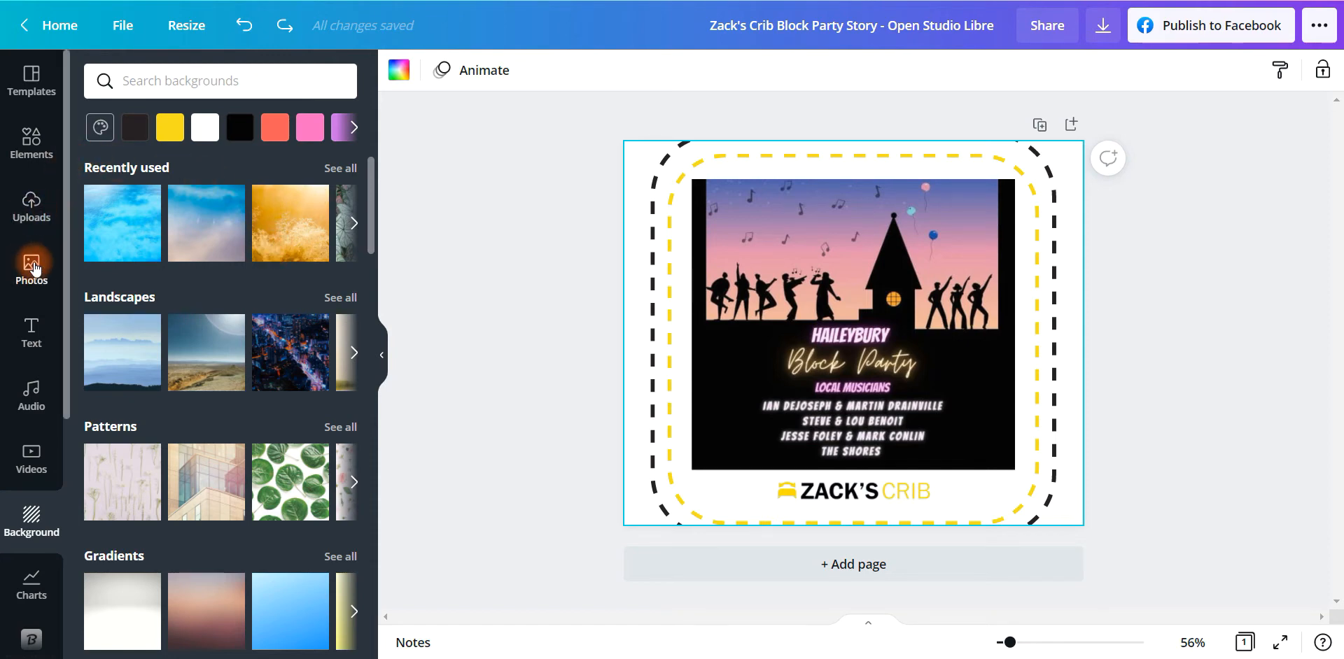
pyautogui.click(149, 81)
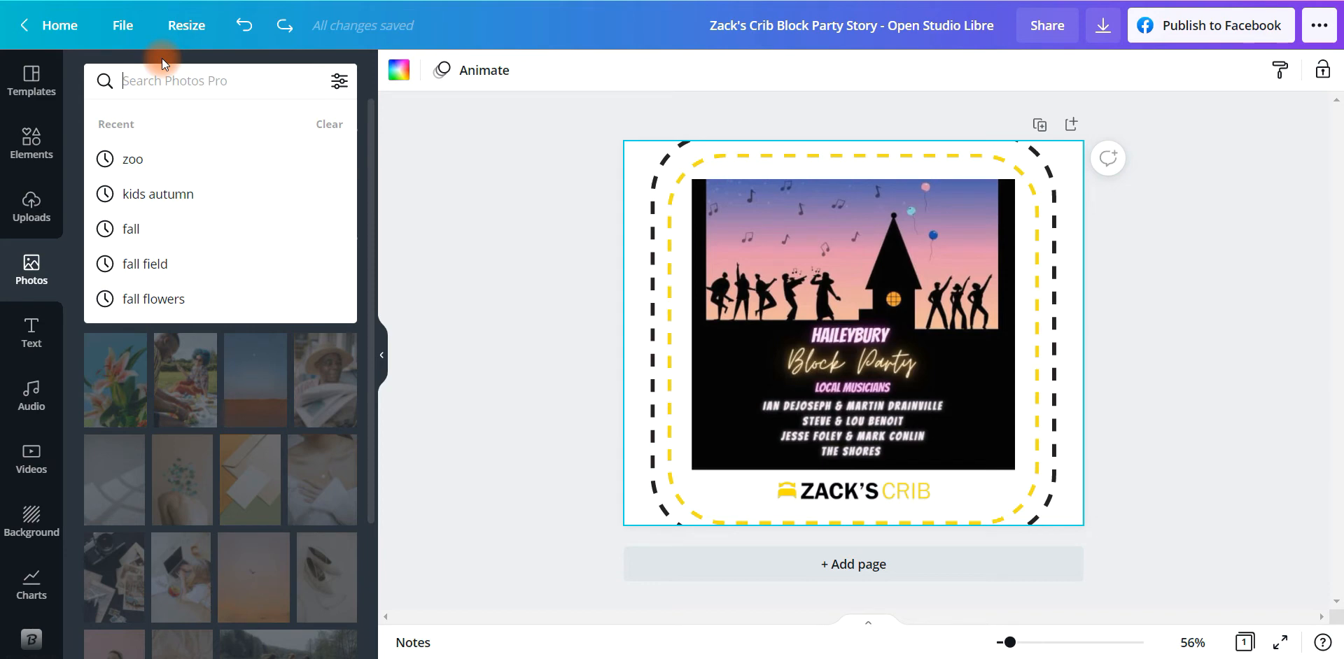
pyautogui.write('block party')
pyautogui.press('Return')
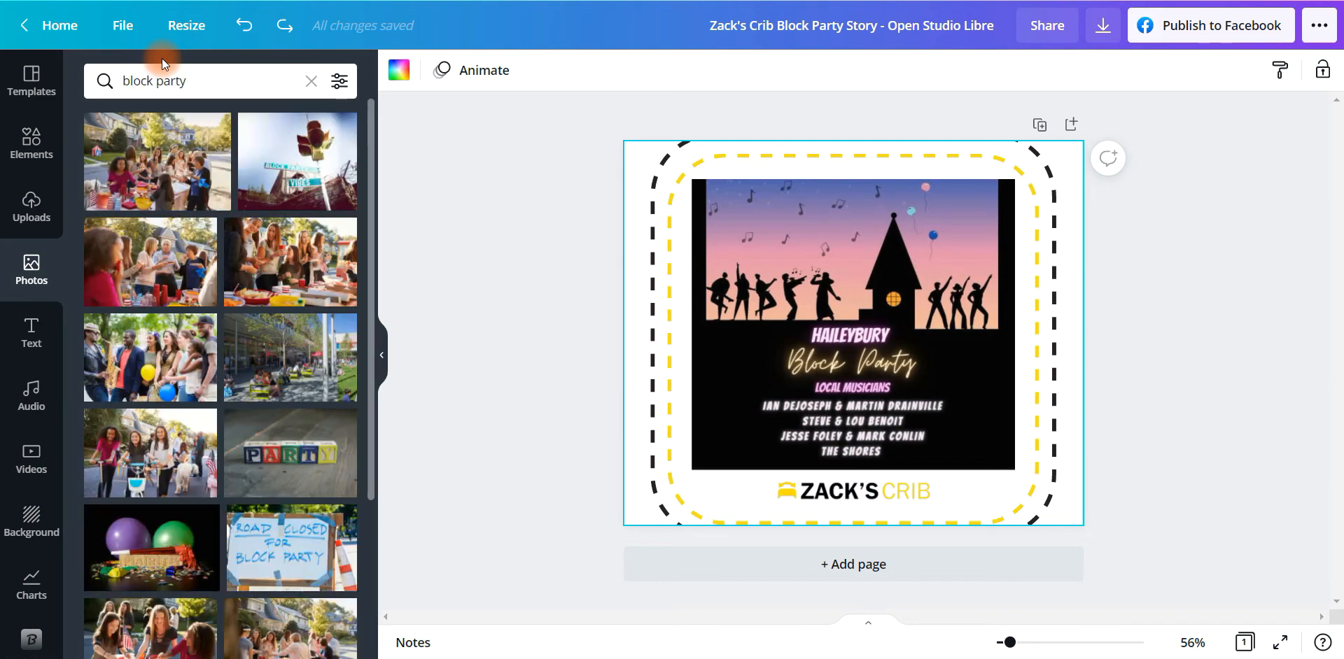
pyautogui.scroll(-6, 235, 431)
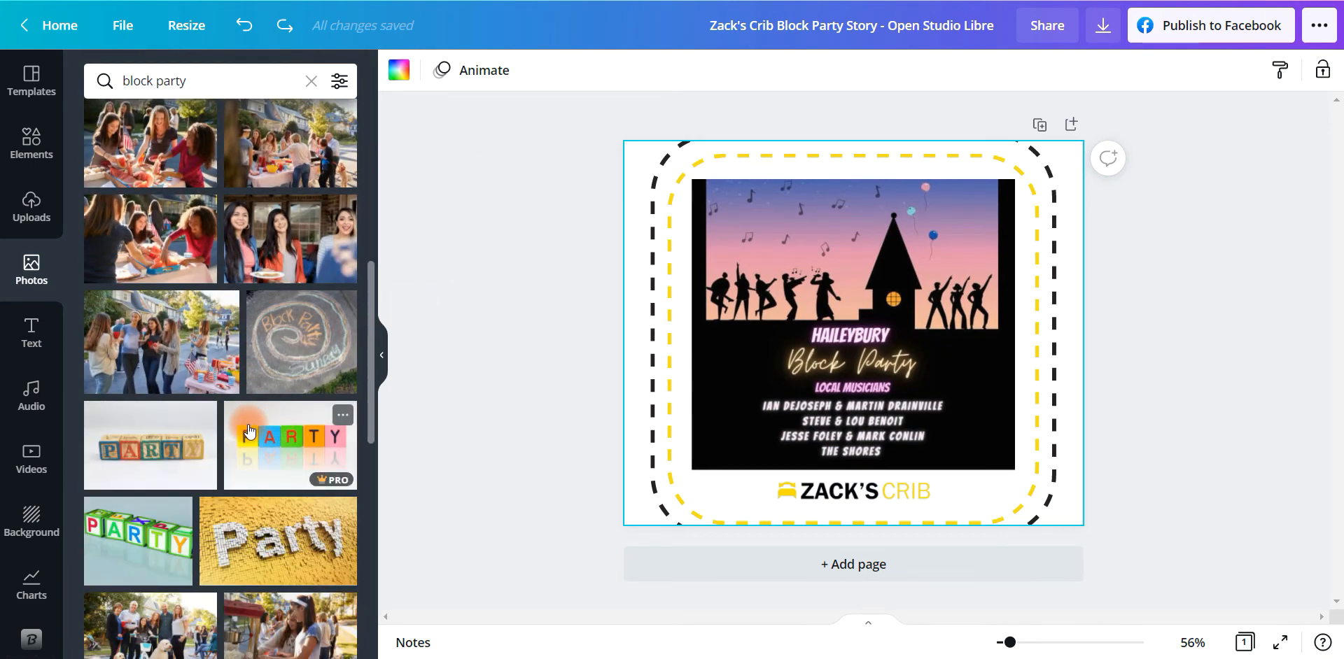
# Browse further through the block party photos, and try the picture of a hand stacking white blocks before deleting it.
pyautogui.scroll(-3, 242, 429)
pyautogui.scroll(-4, 238, 423)
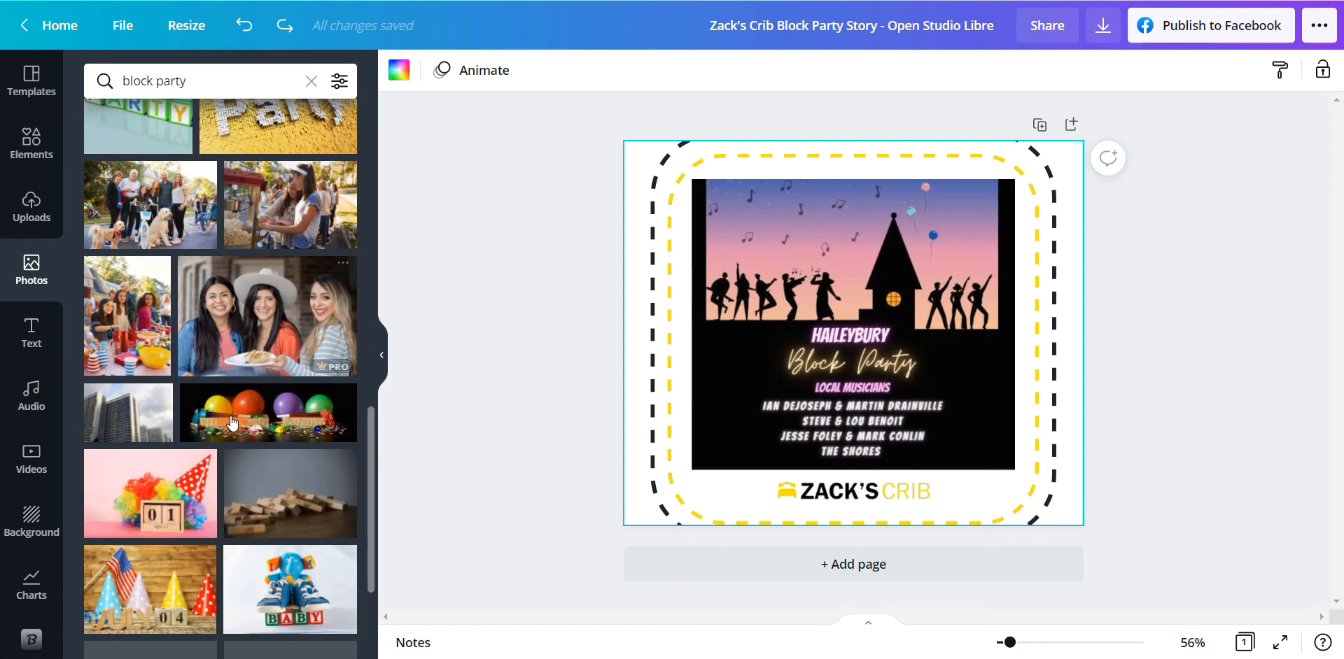
pyautogui.scroll(-5, 231, 420)
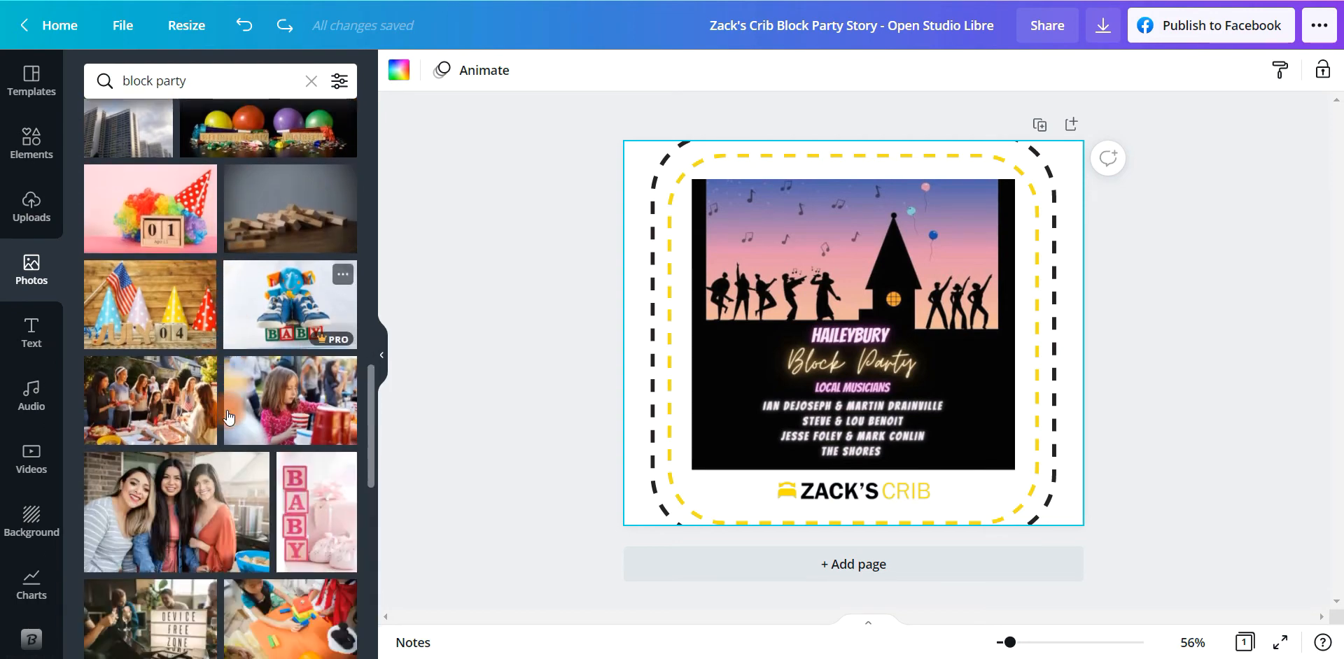
pyautogui.scroll(-4, 224, 417)
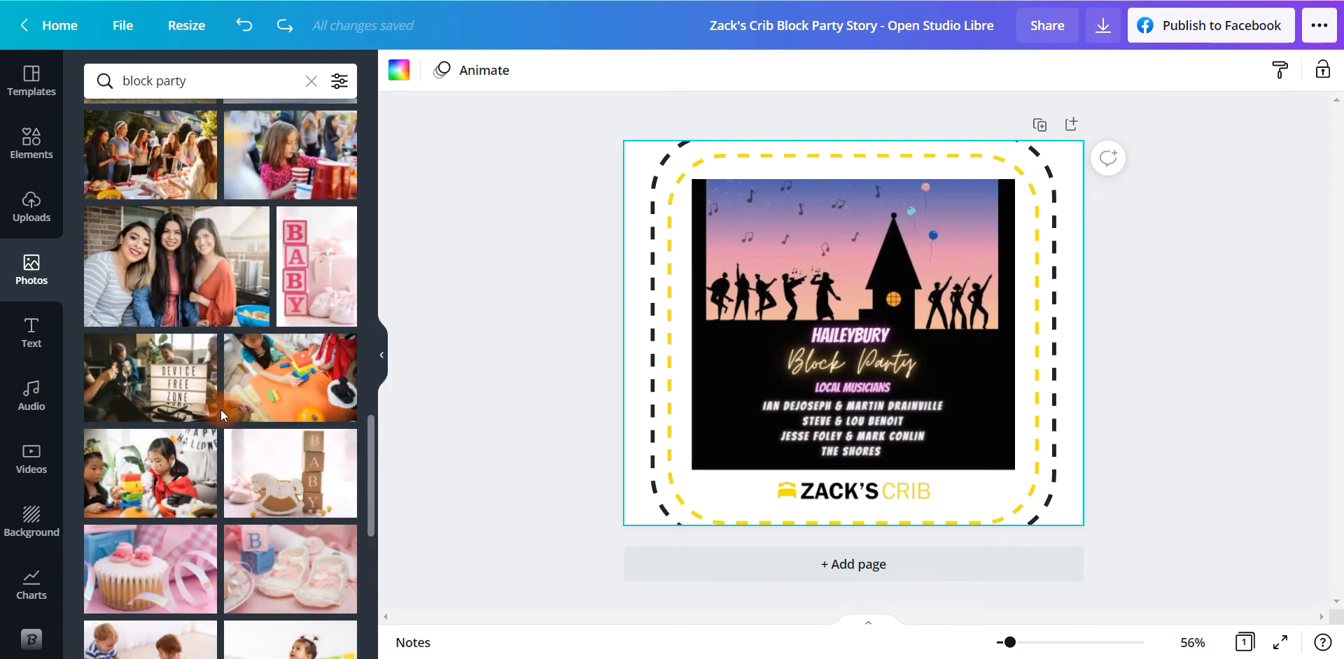
pyautogui.scroll(-3, 220, 414)
pyautogui.scroll(-4, 220, 411)
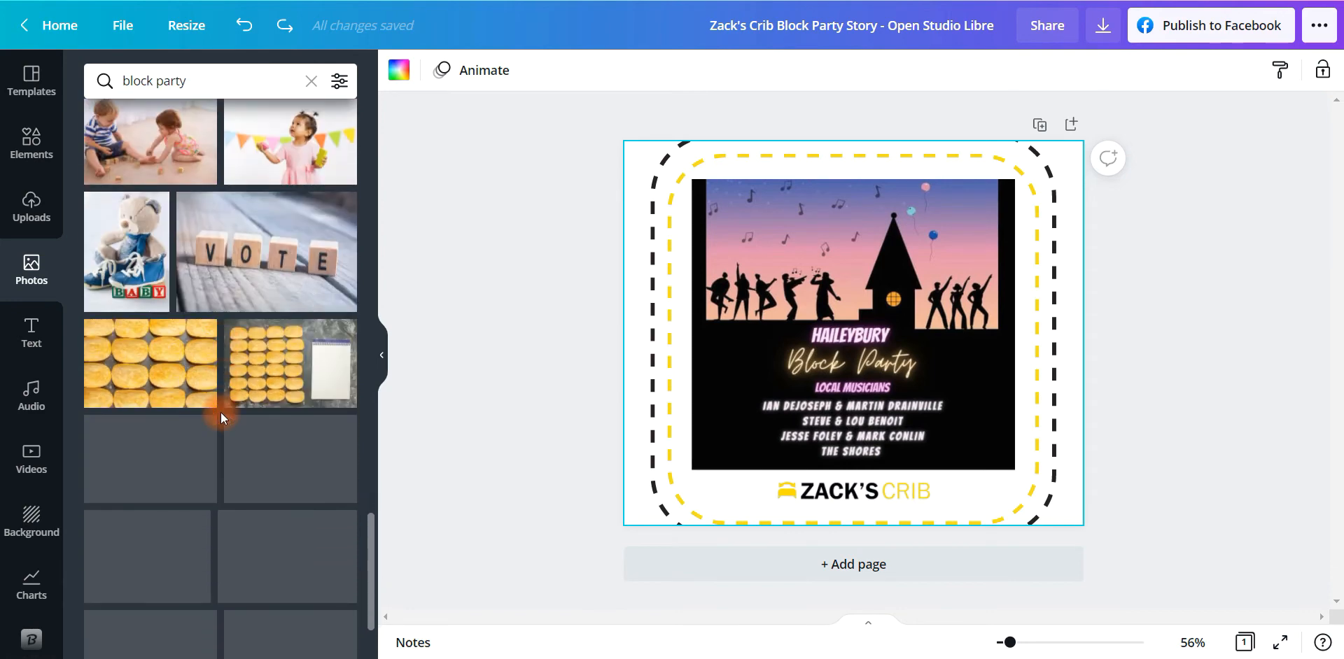
pyautogui.scroll(-5, 261, 455)
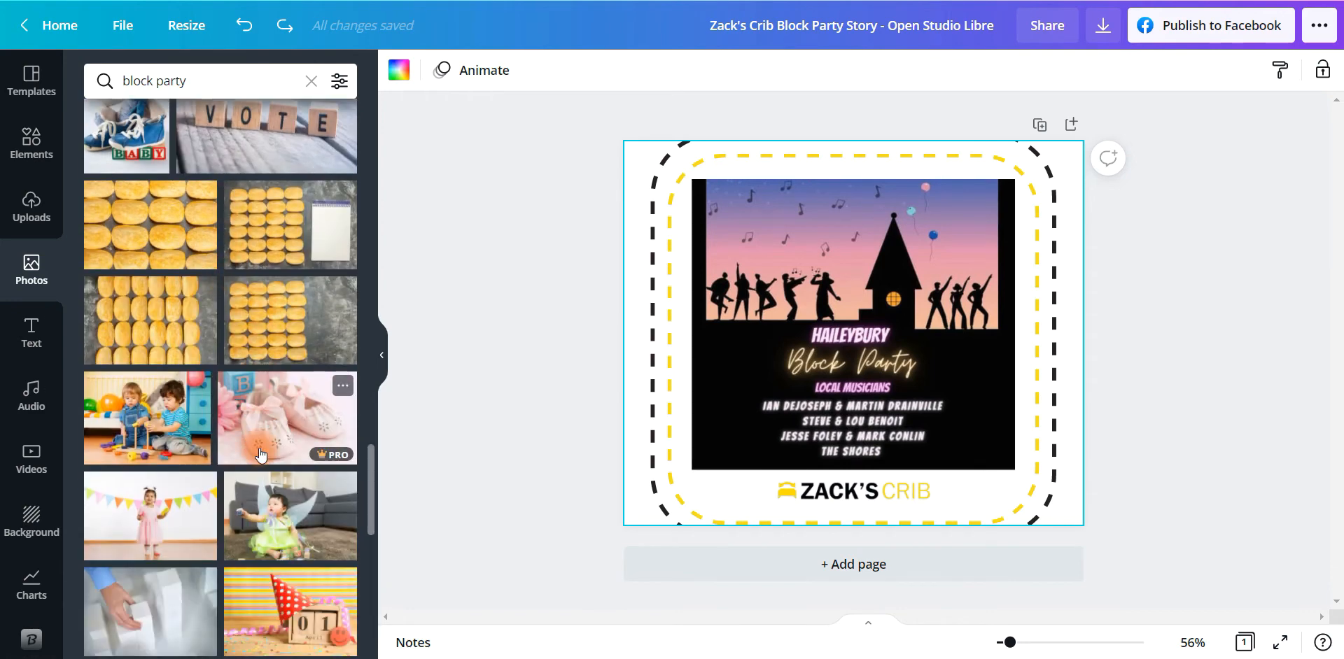
pyautogui.scroll(-2, 256, 456)
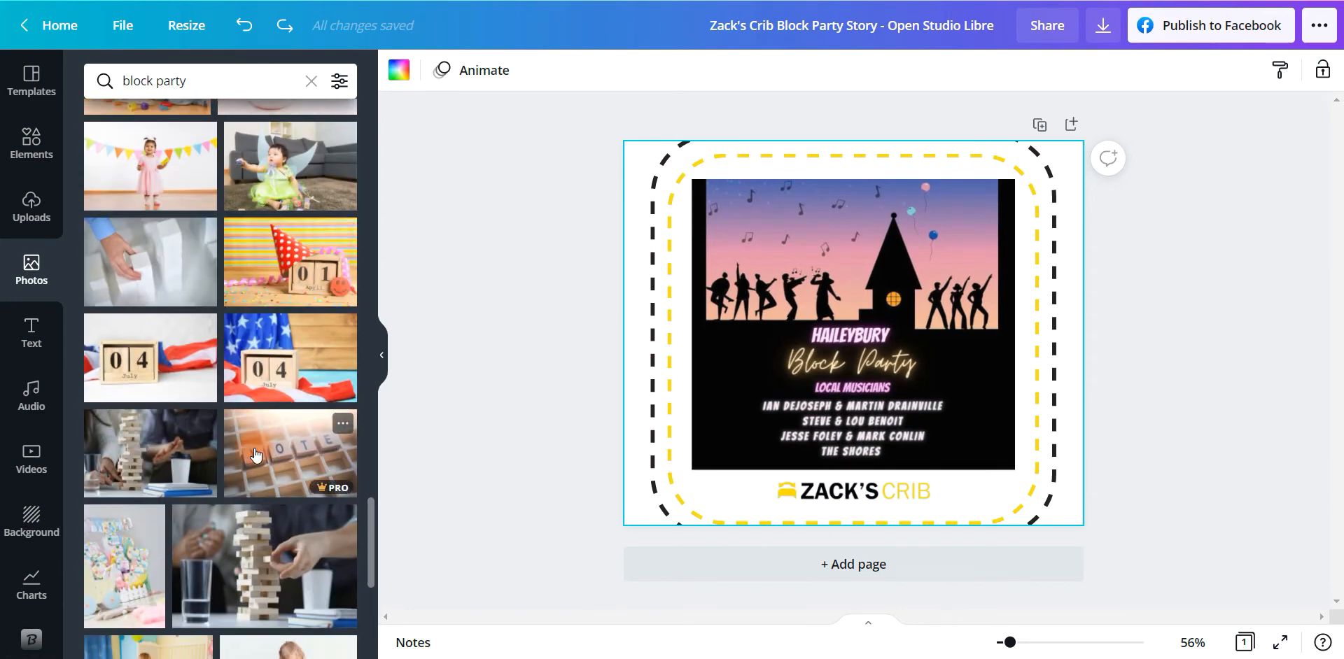
pyautogui.click(157, 261)
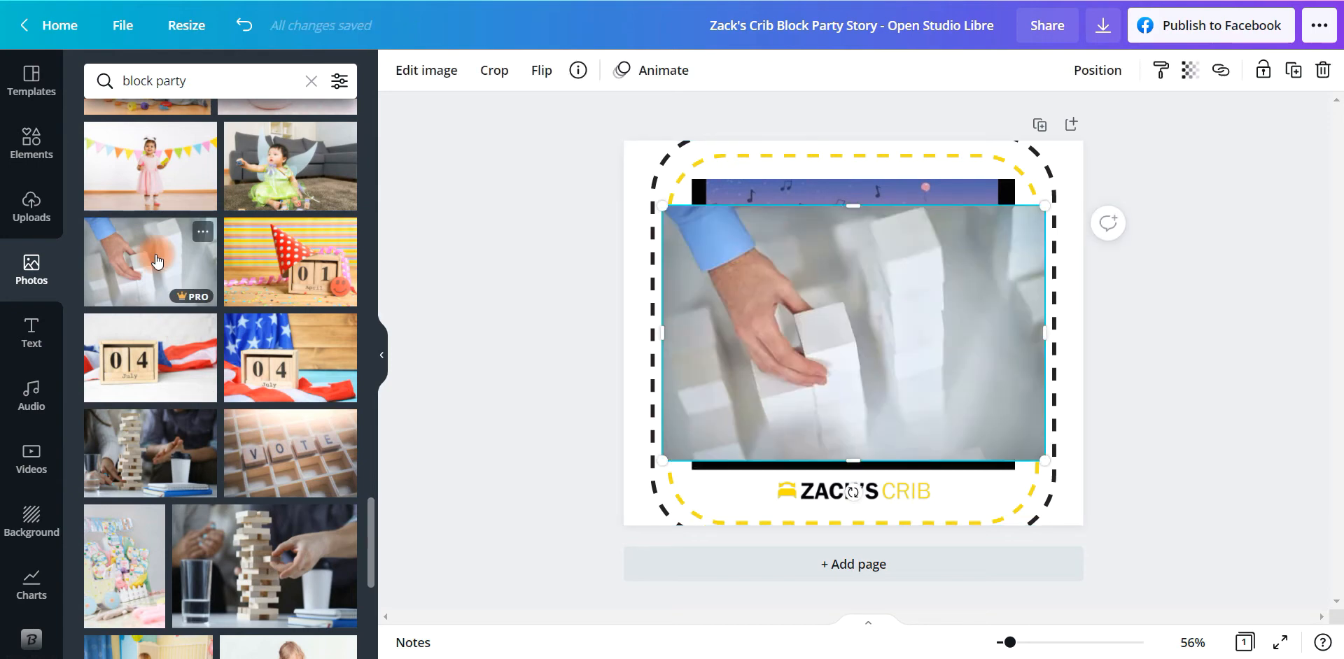
pyautogui.press('Delete')
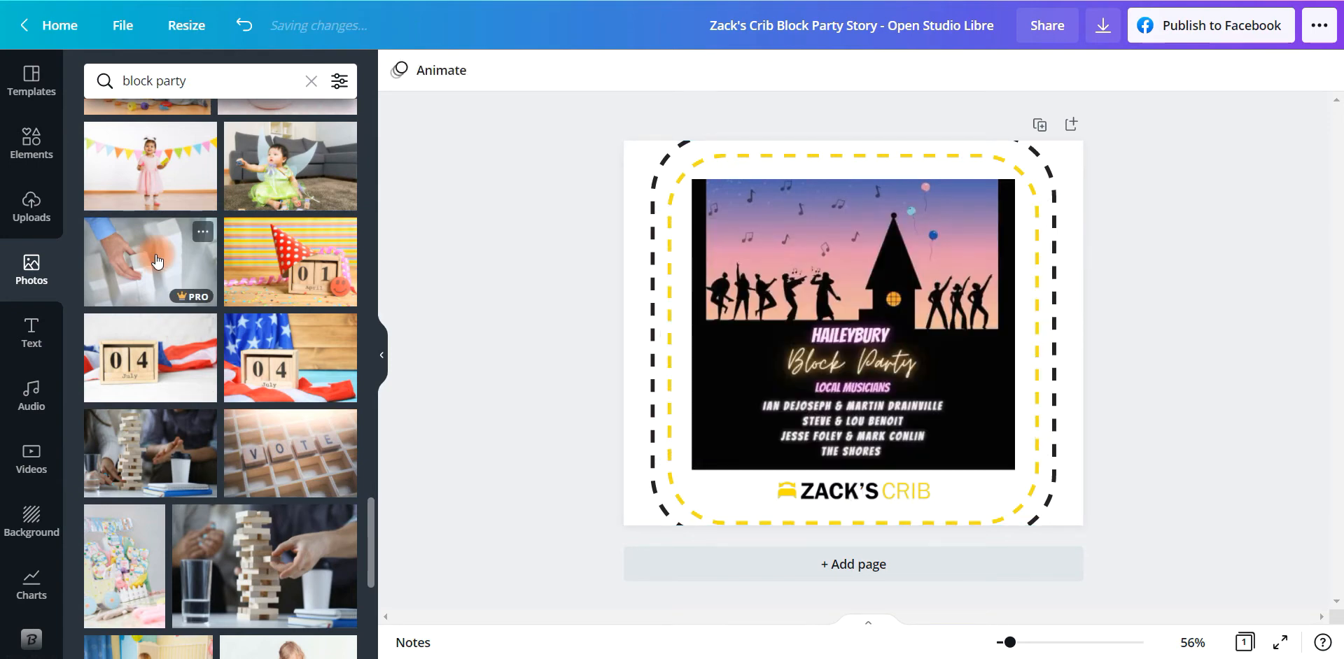
# Add the photo of the wooden block tower, then enlarge and position it to cover the whole page.
pyautogui.click(261, 557)
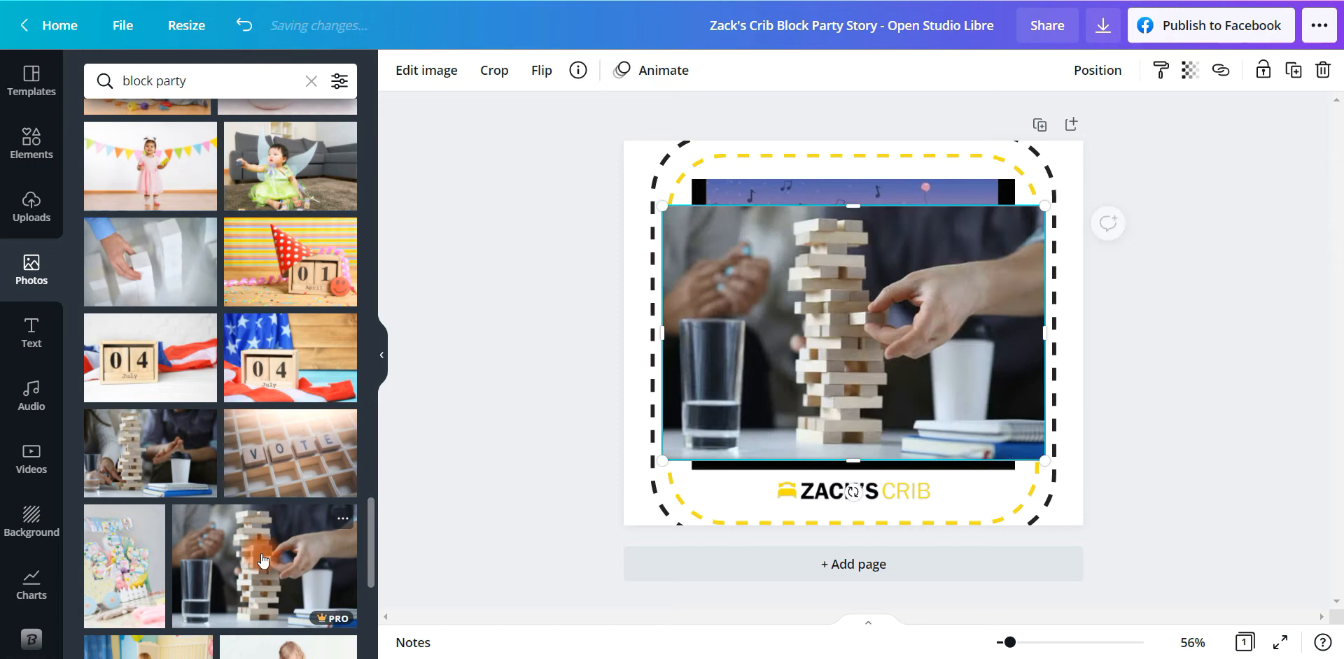
pyautogui.moveTo(665, 214); pyautogui.dragTo(504, 103)
pyautogui.moveTo(1042, 460); pyautogui.dragTo(1149, 592)
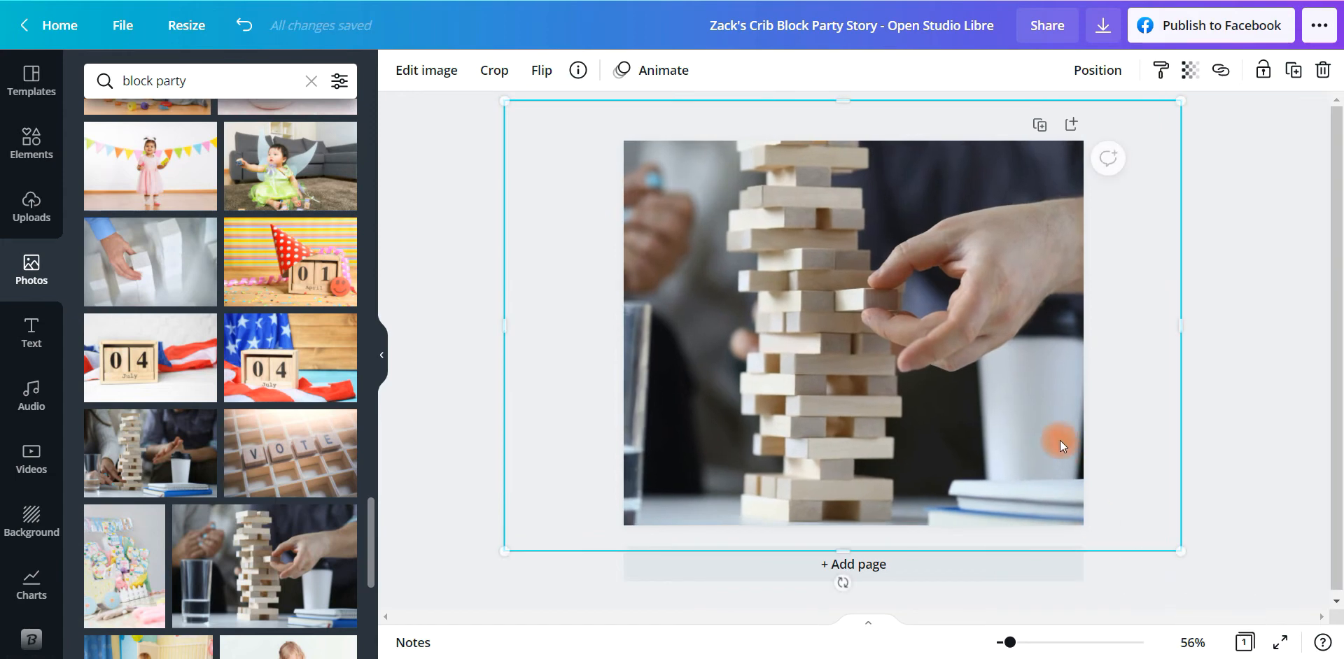
pyautogui.moveTo(1006, 418); pyautogui.dragTo(964, 413)
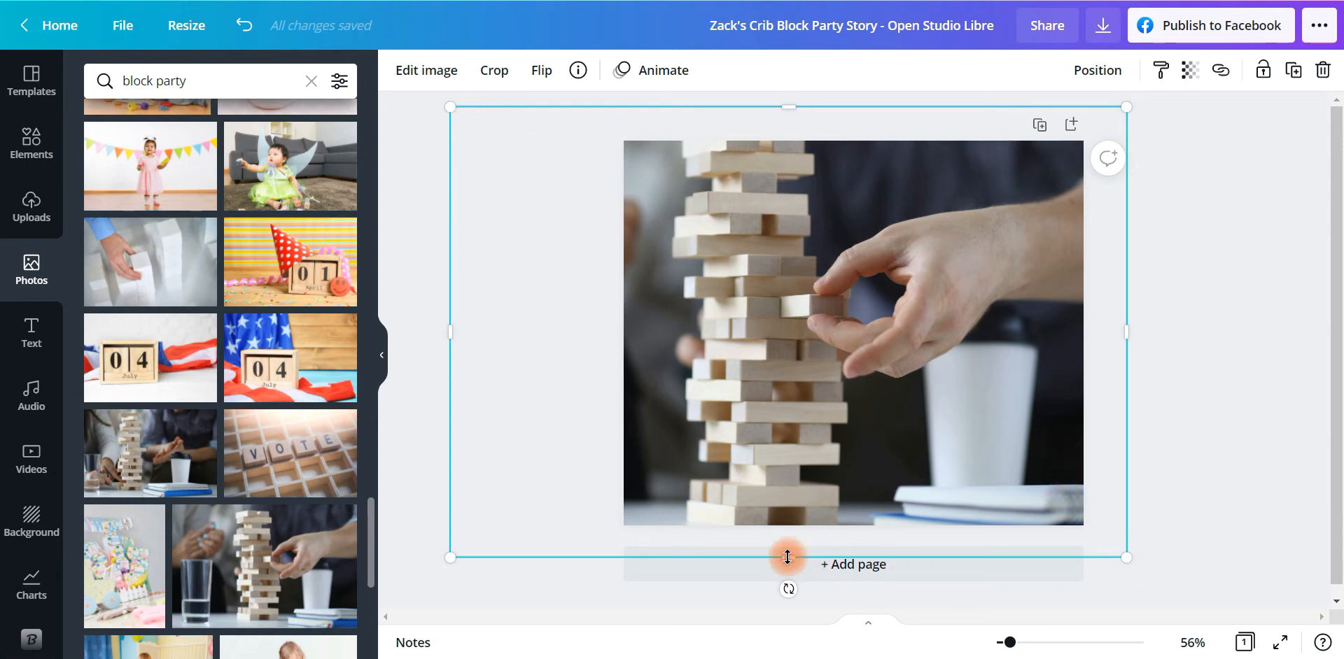
pyautogui.moveTo(787, 557); pyautogui.dragTo(789, 530)
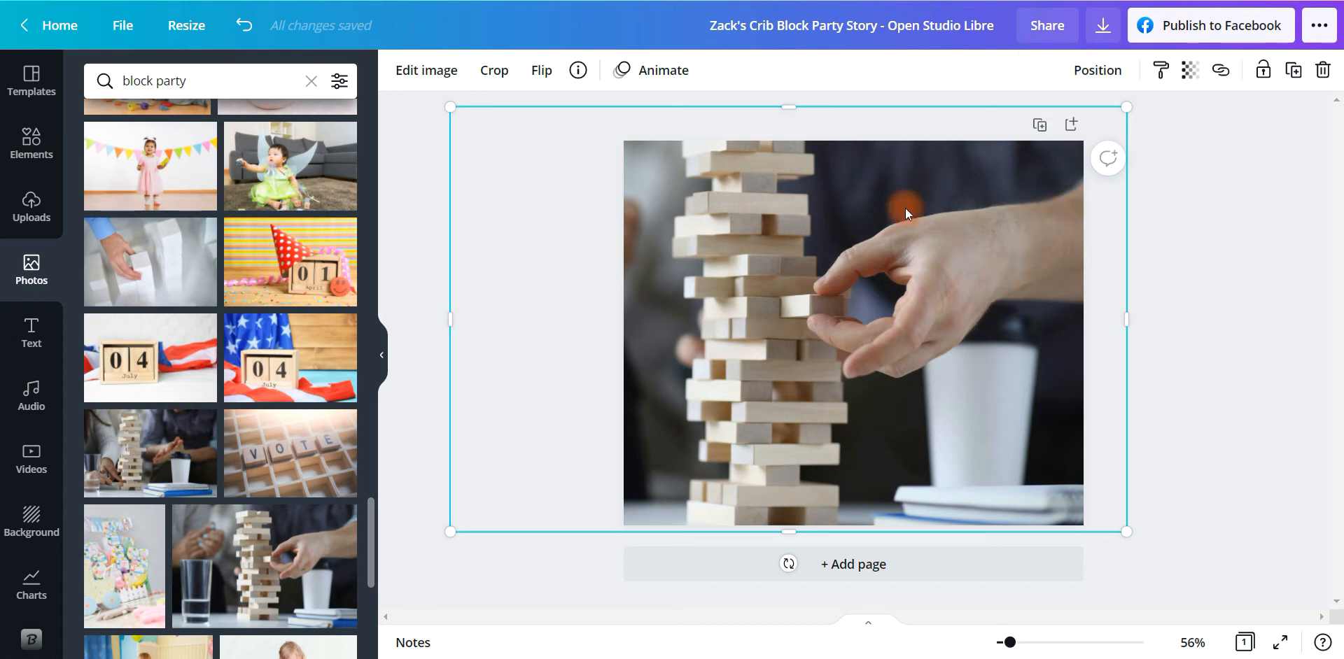
# Try the wooden block tower photo at the back, behind the poster, logo and borders, before deleting it.
pyautogui.click(1097, 72)
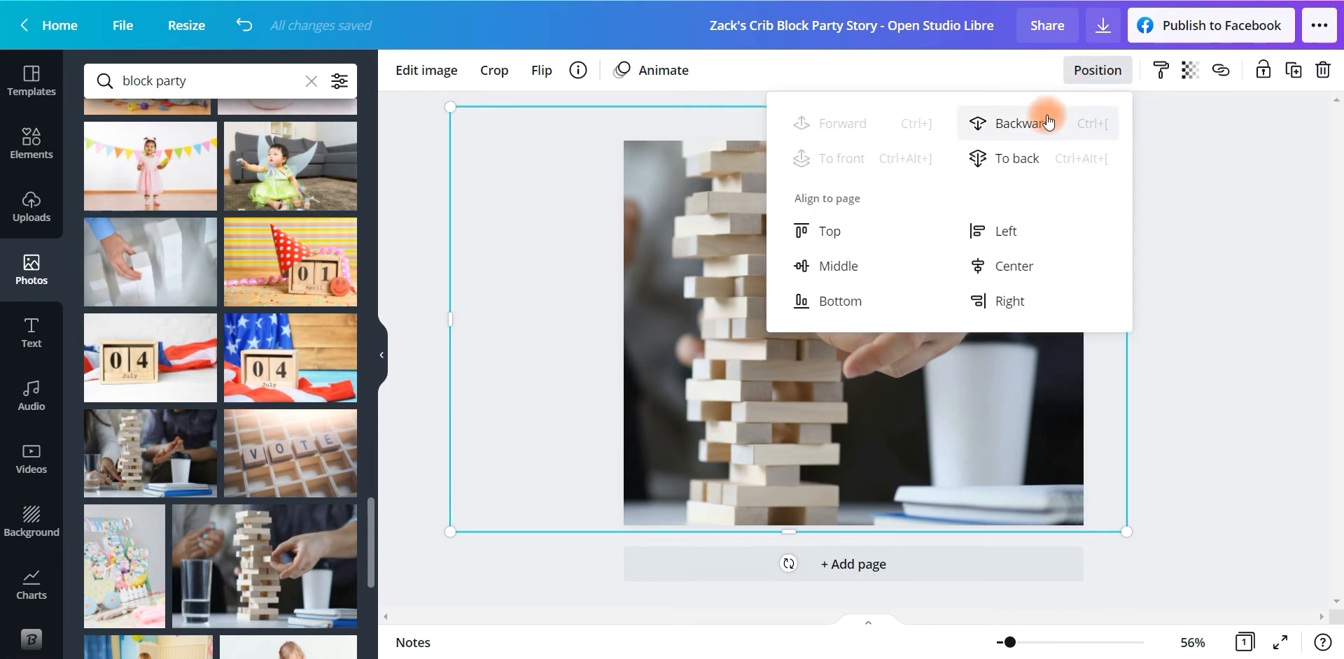
pyautogui.click(1012, 162)
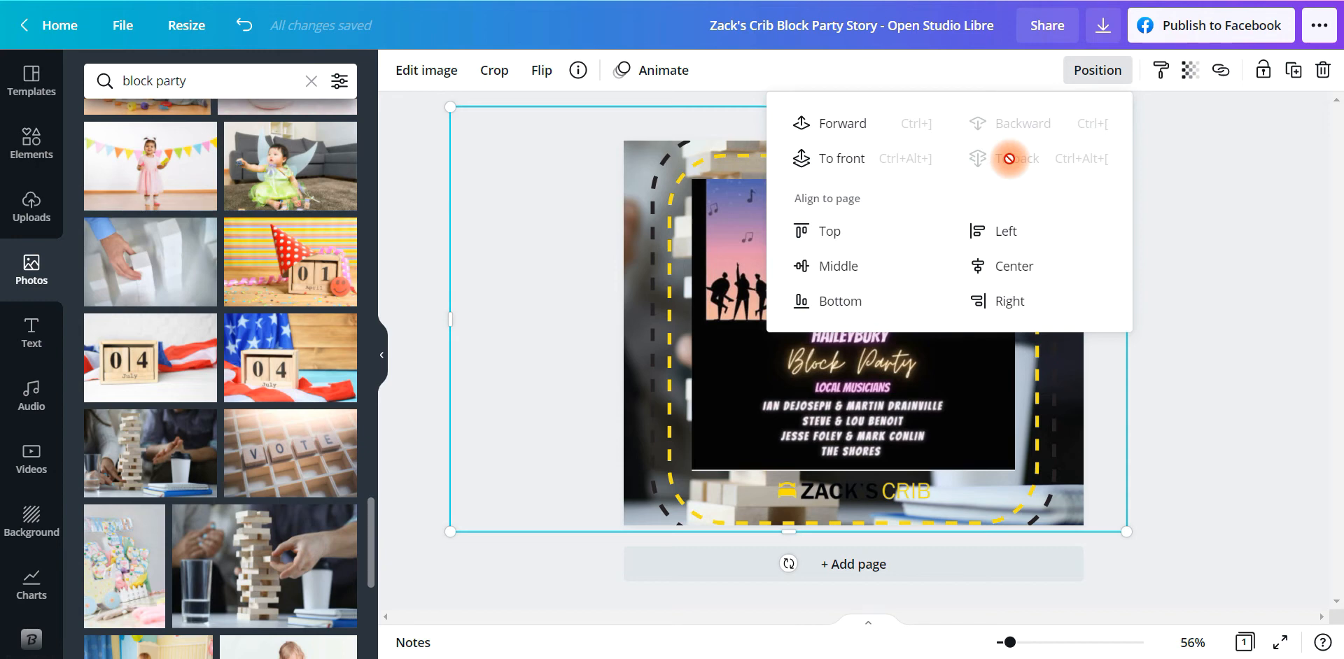
pyautogui.click(827, 232)
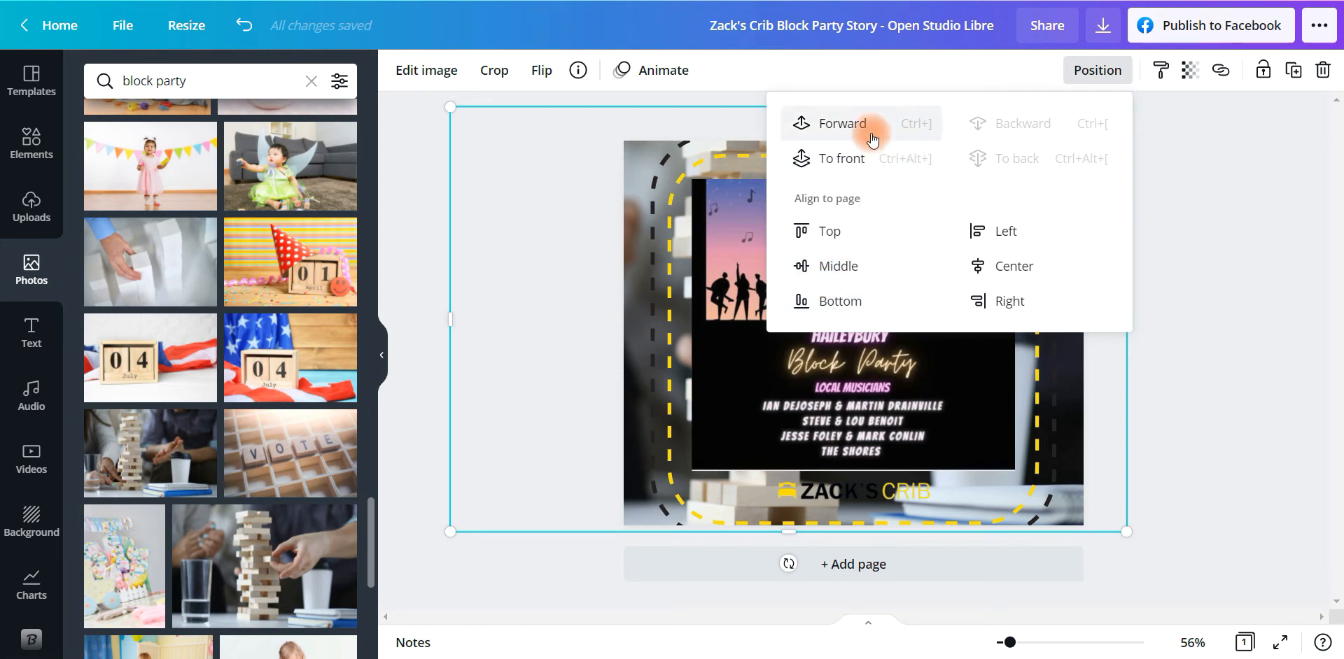
pyautogui.click(922, 79)
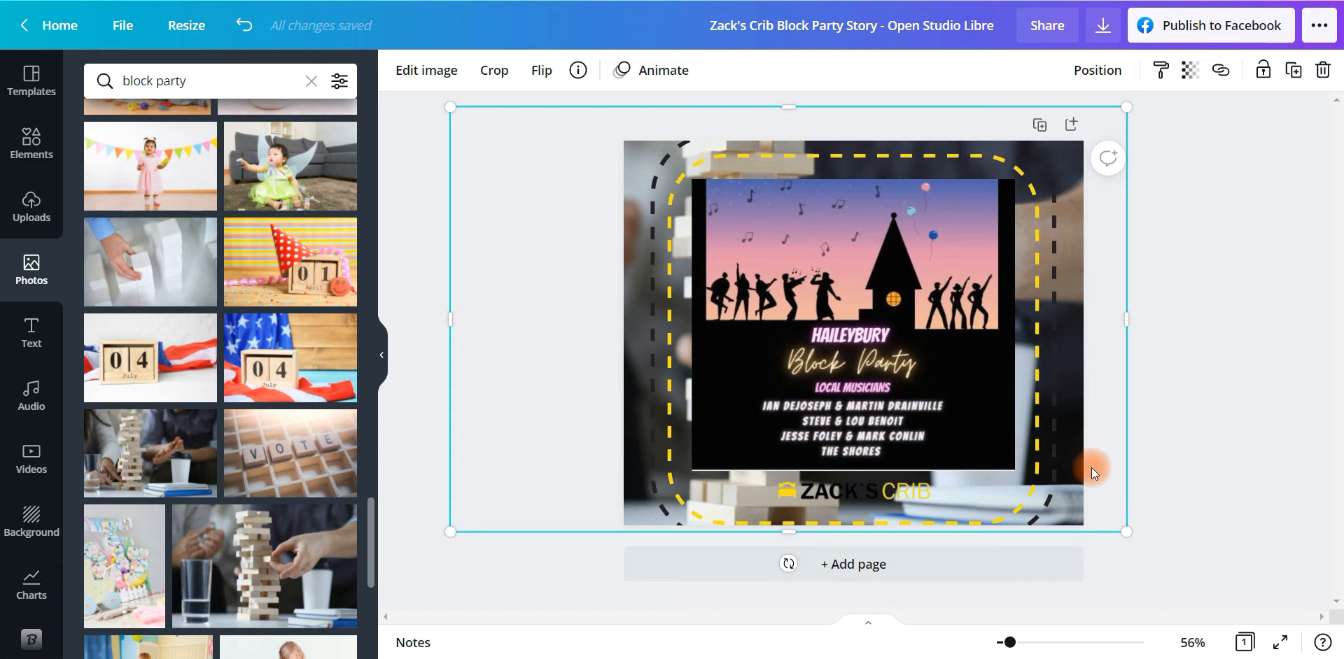
pyautogui.press('Delete')
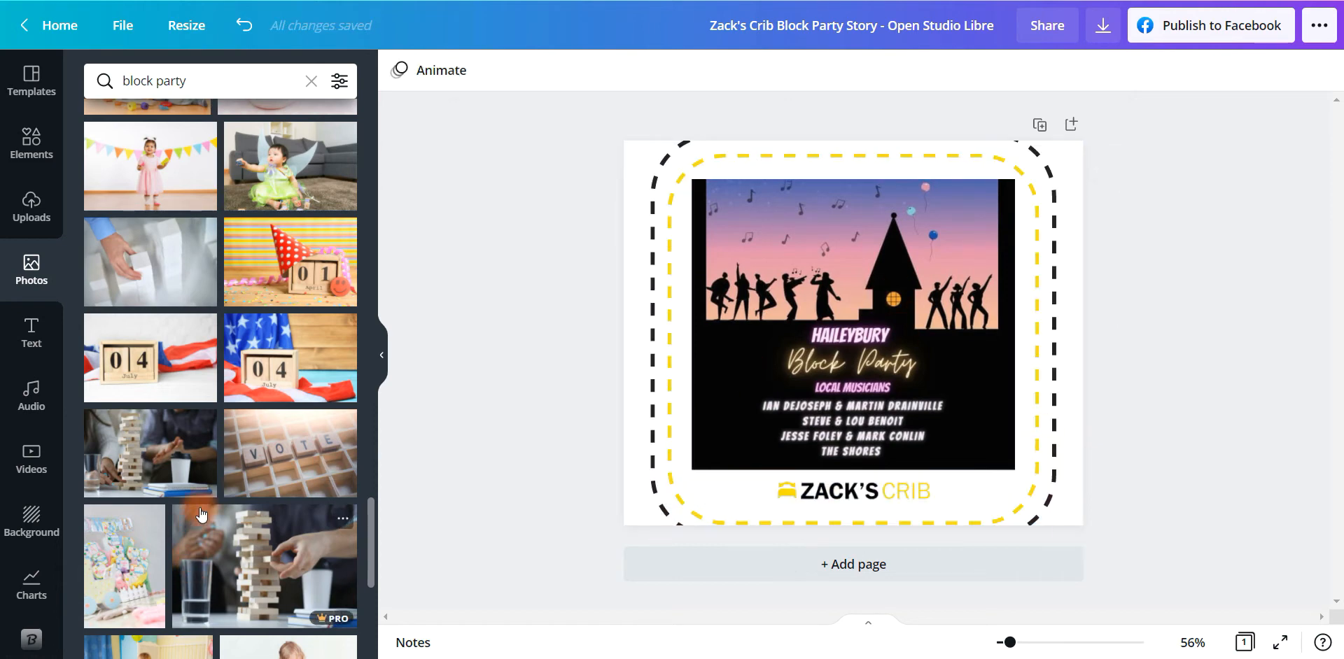
# Search the photos for "downtown" and browse the results for a background picture.
pyautogui.scroll(-4, 199, 522)
pyautogui.scroll(5, 199, 522)
pyautogui.moveTo(219, 82); pyautogui.dragTo(64, 93)
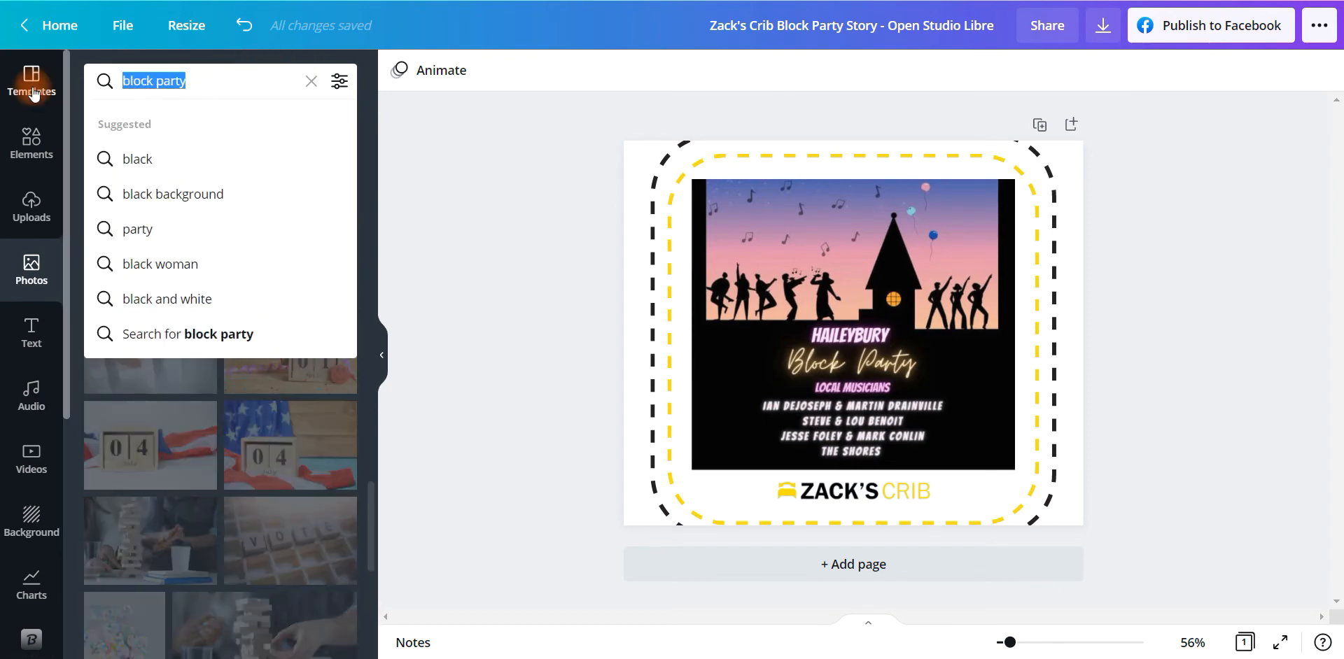
pyautogui.write('downtown')
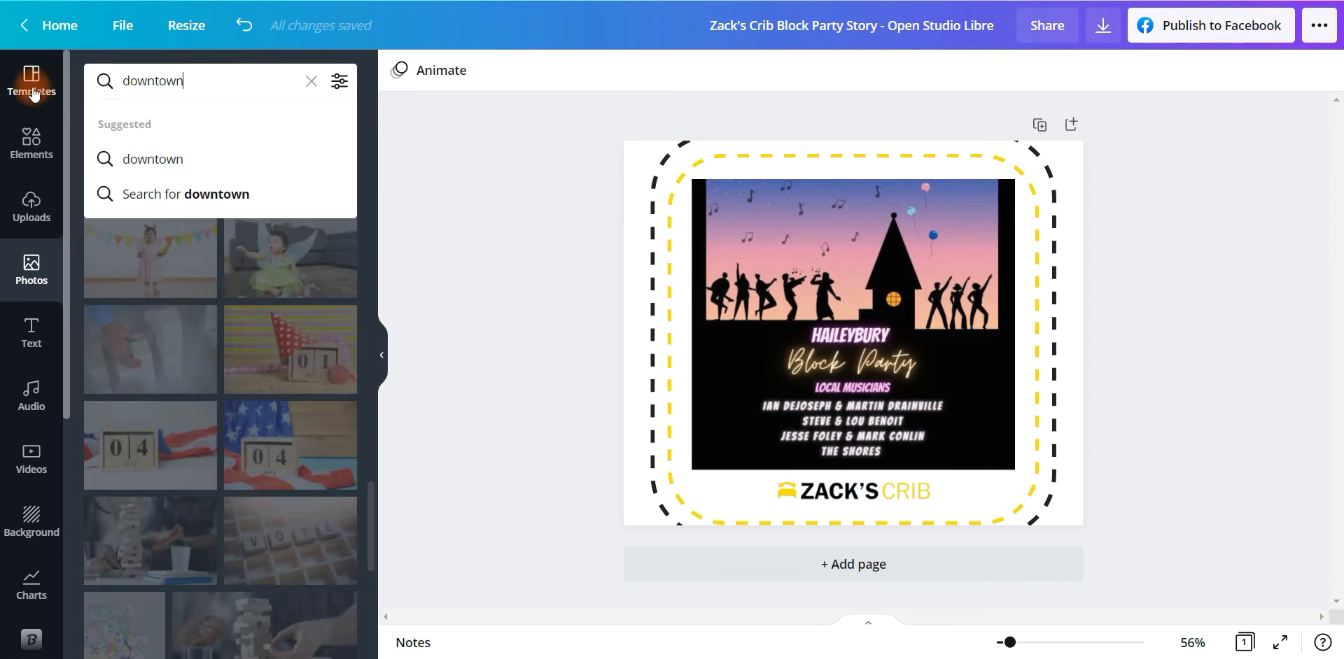
pyautogui.press('Return')
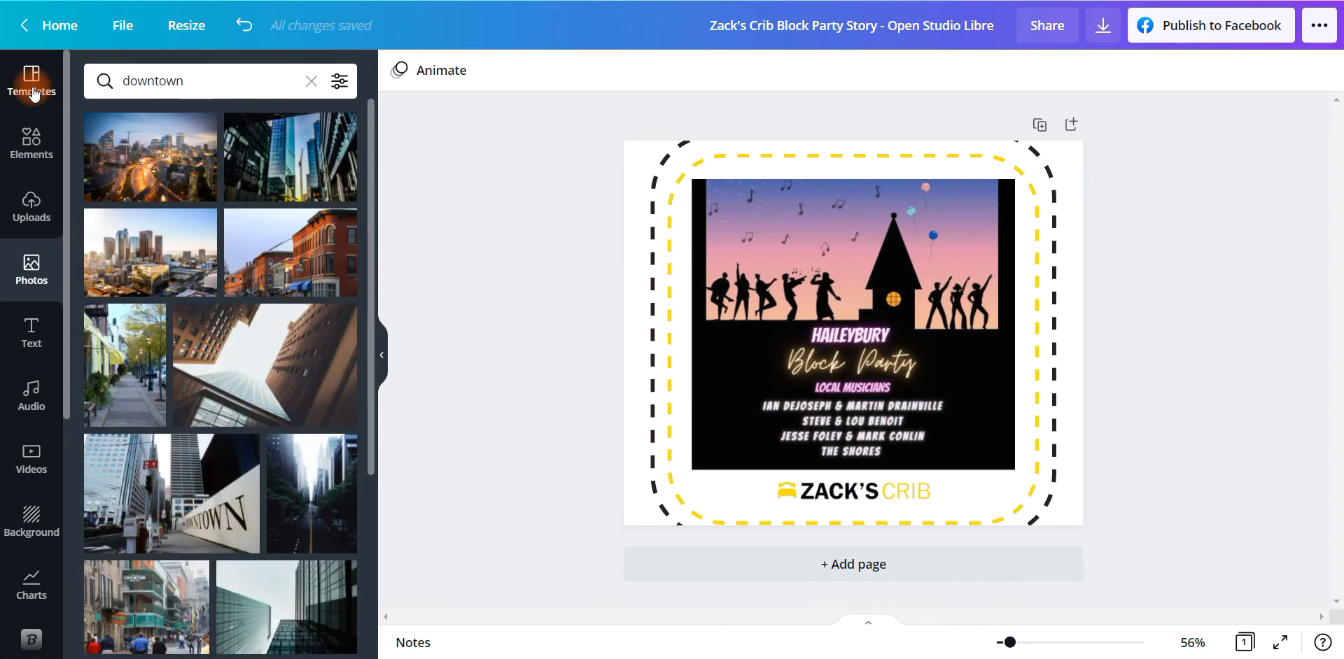
pyautogui.scroll(-3, 150, 413)
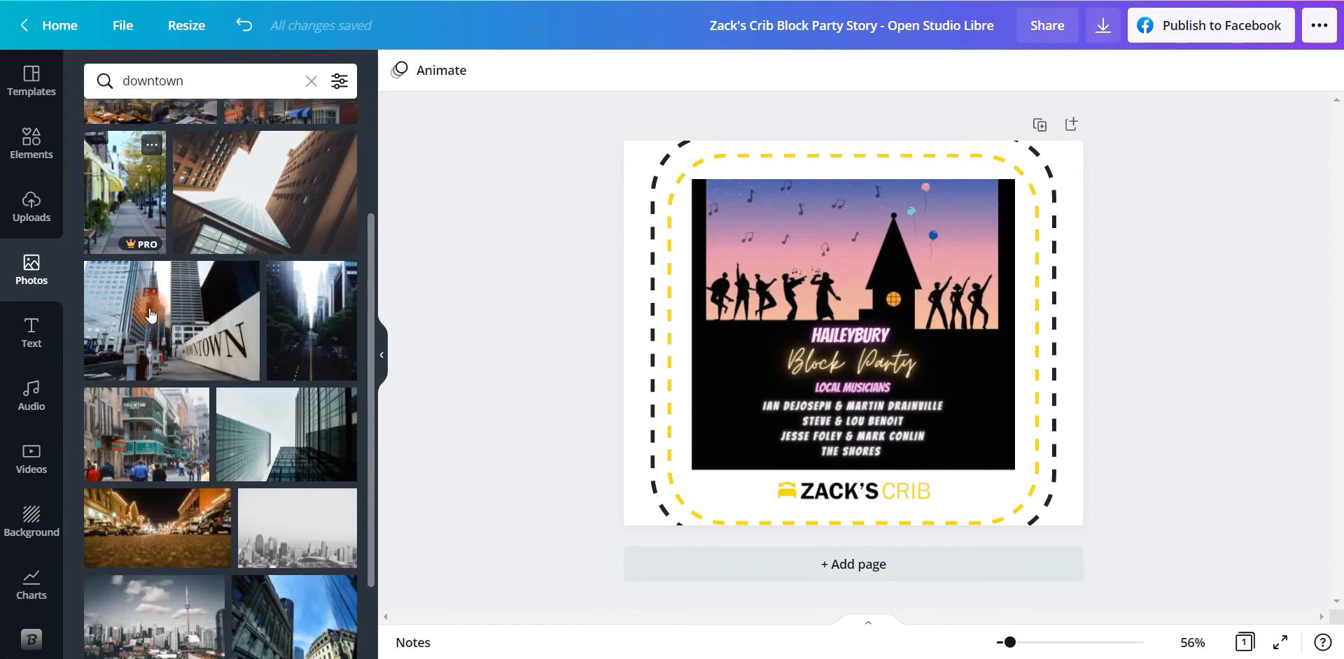
pyautogui.scroll(-3, 206, 475)
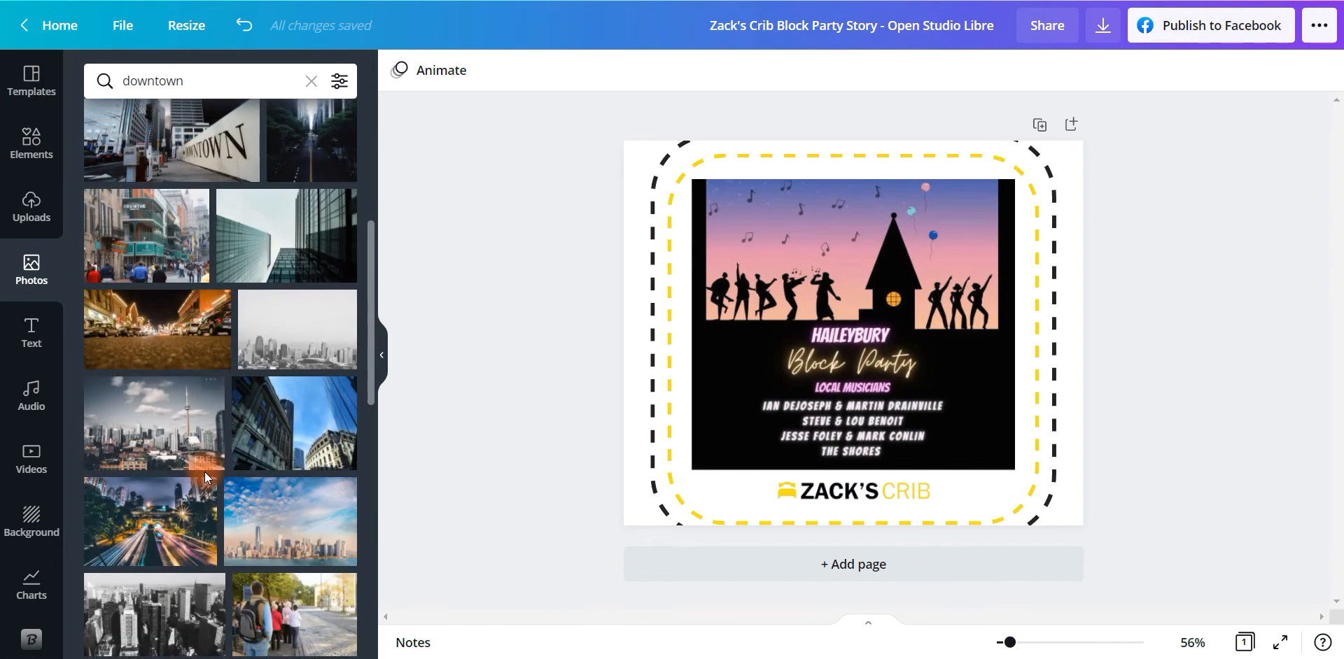
# Add the photo of the lit downtown street at night, then enlarge and position it to cover the whole page.
pyautogui.click(168, 330)
pyautogui.moveTo(662, 437); pyautogui.dragTo(422, 588)
pyautogui.moveTo(1076, 225); pyautogui.dragTo(1202, 141)
pyautogui.moveTo(798, 219); pyautogui.dragTo(813, 211)
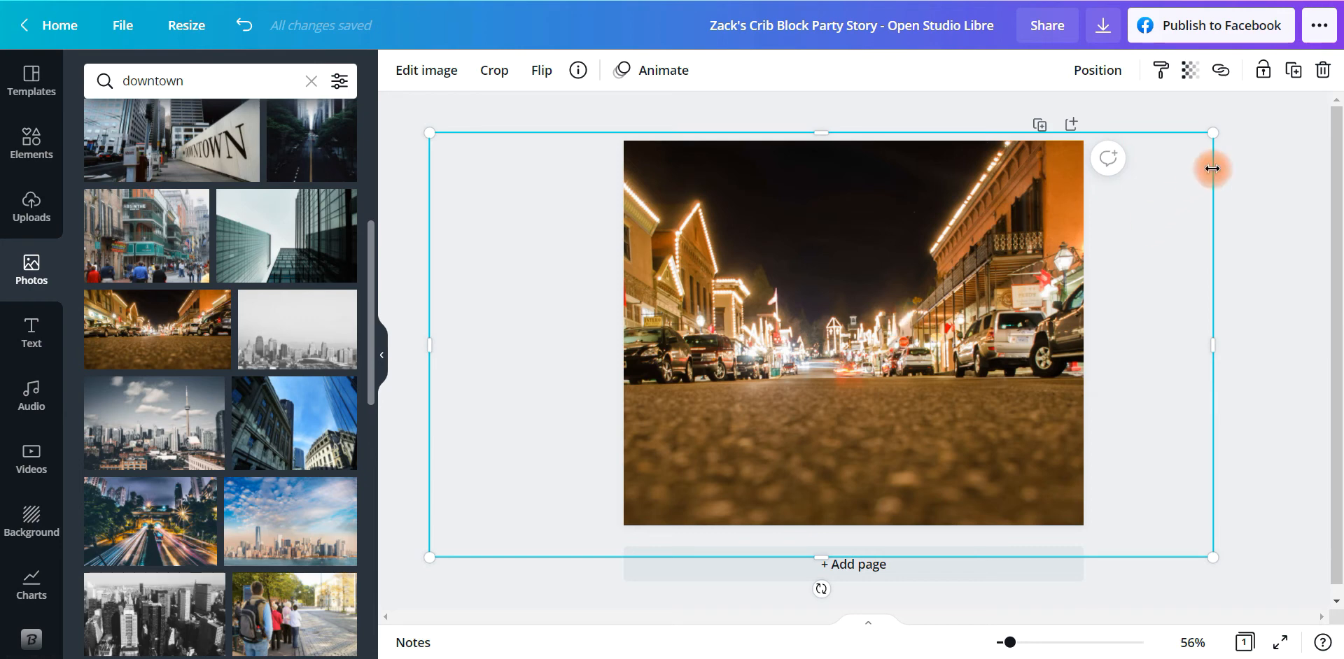
# Send the night street photo to the back, behind the poster, logo and dashed borders.
pyautogui.click(1092, 76)
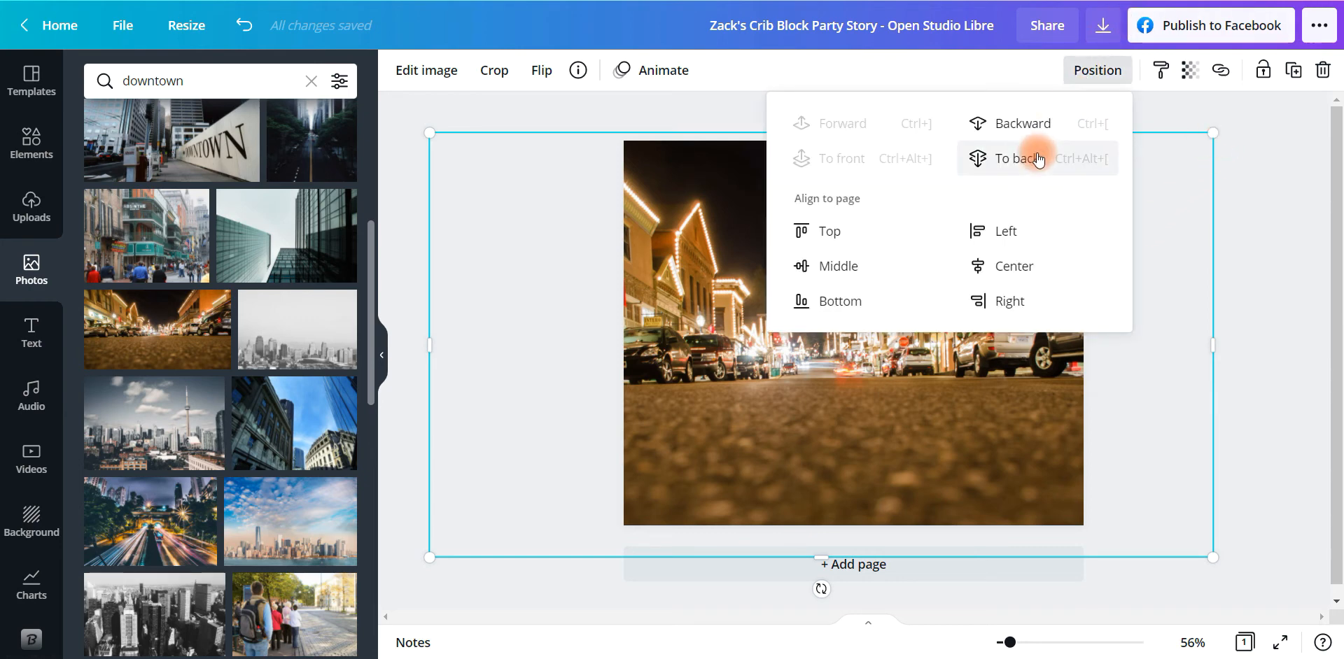
pyautogui.click(1015, 161)
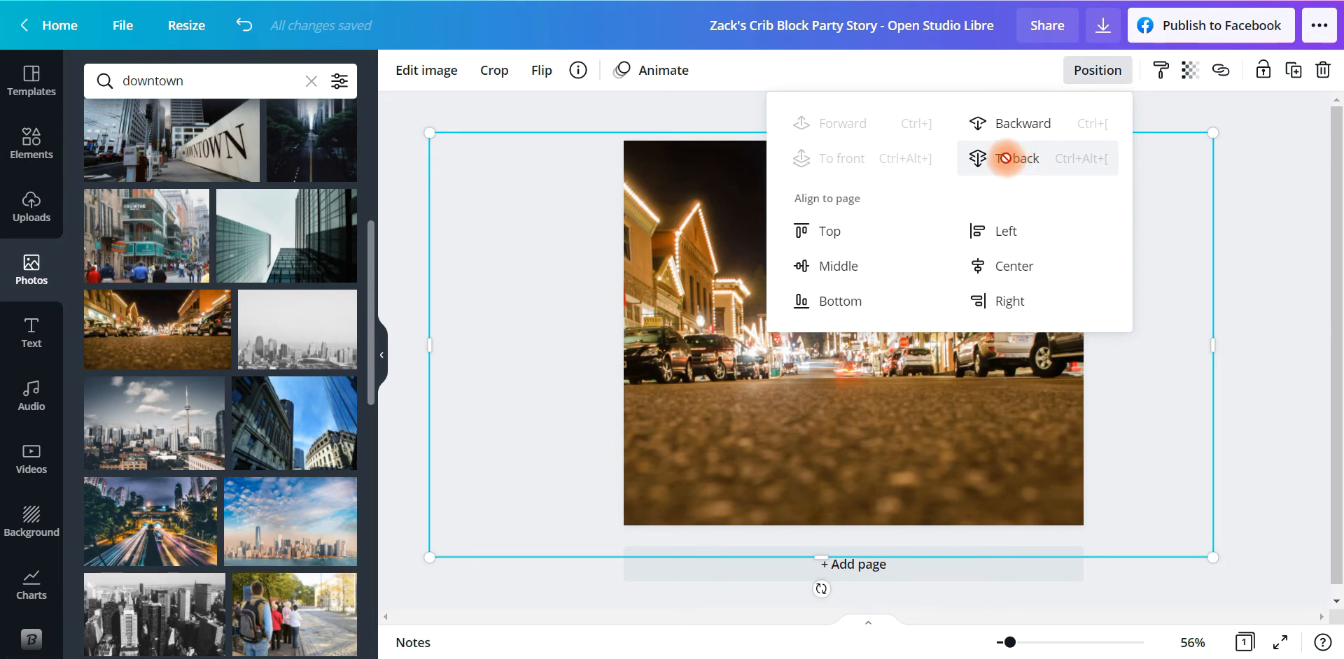
pyautogui.click(1015, 159)
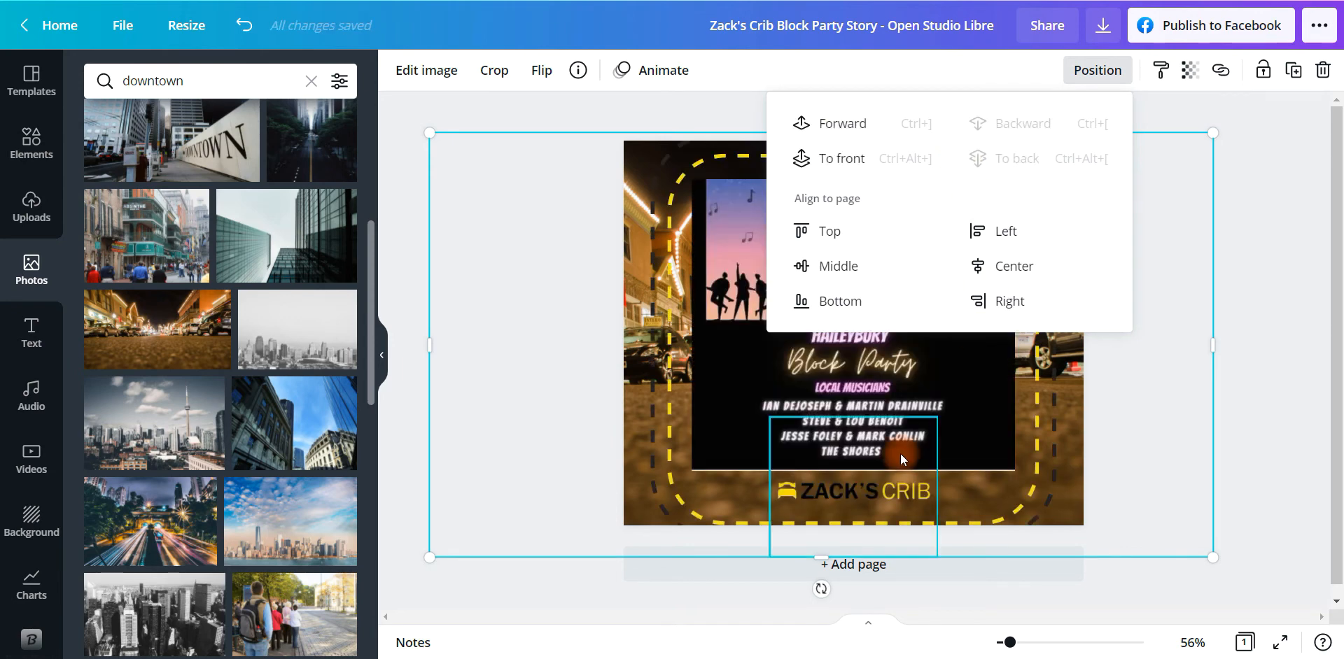
pyautogui.click(1255, 300)
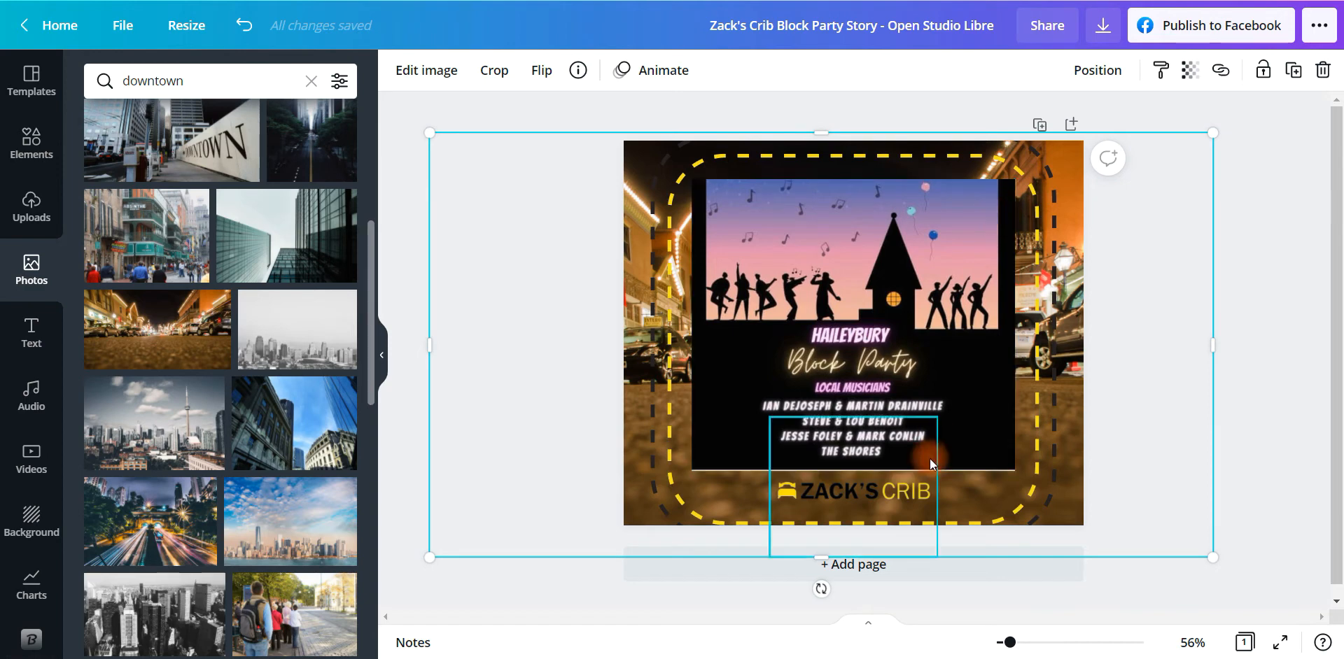
# Set the transparency of the night street background photo to 55 and deselect it.
pyautogui.click(1192, 72)
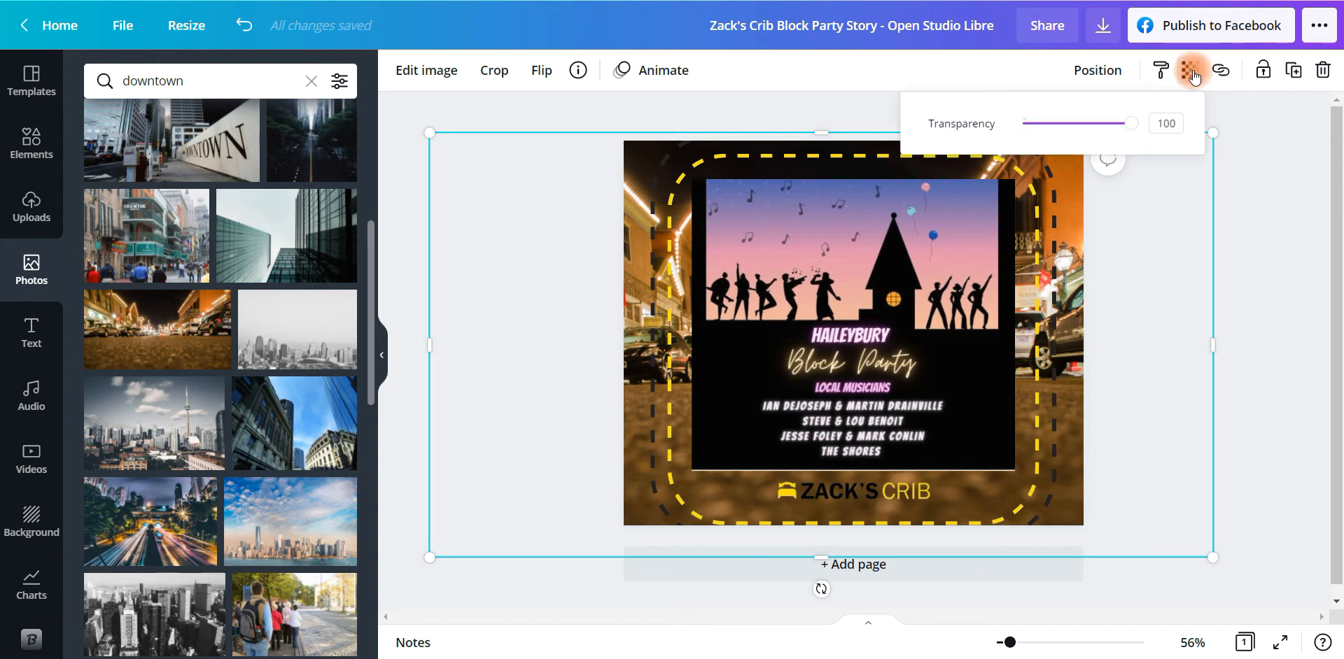
pyautogui.click(742, 103)
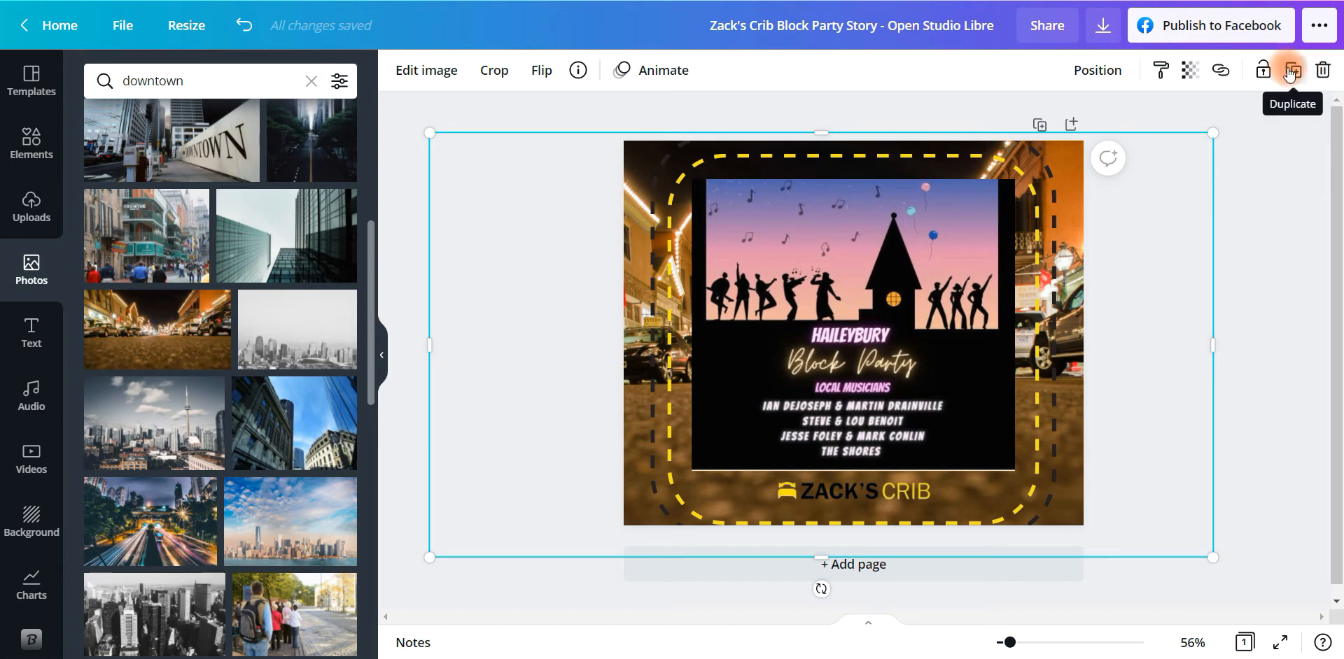
pyautogui.click(1188, 72)
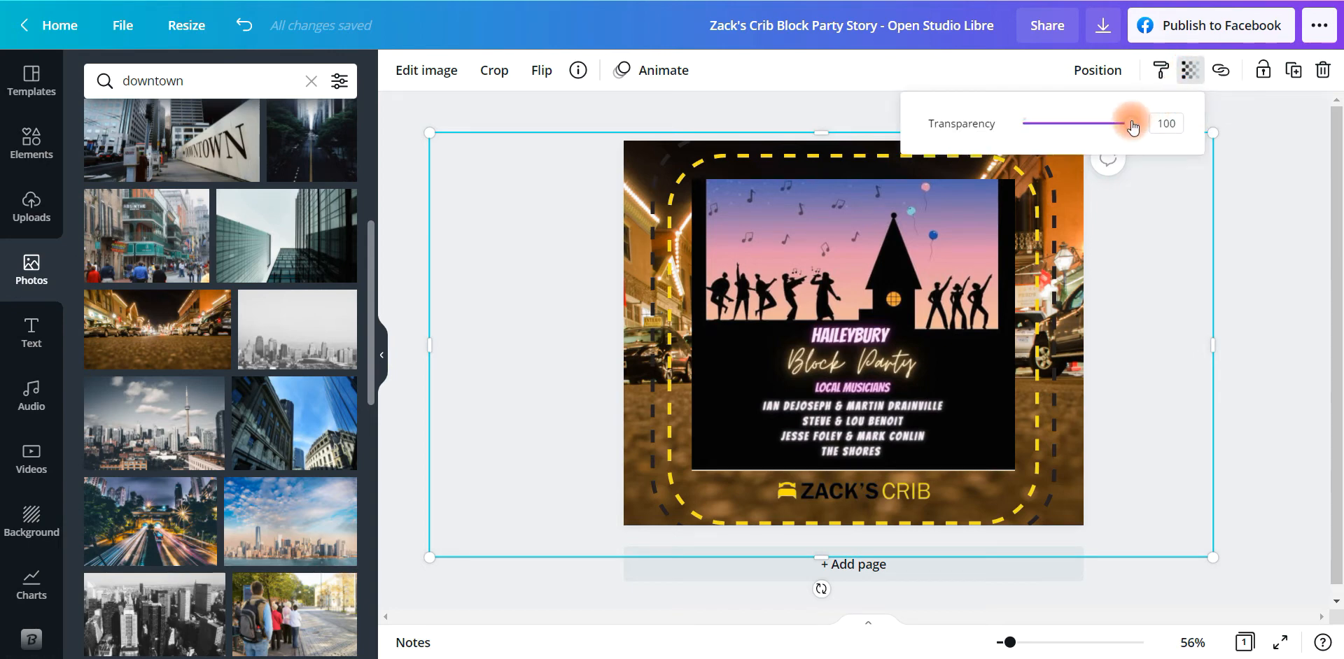
pyautogui.moveTo(1134, 126); pyautogui.dragTo(1084, 131)
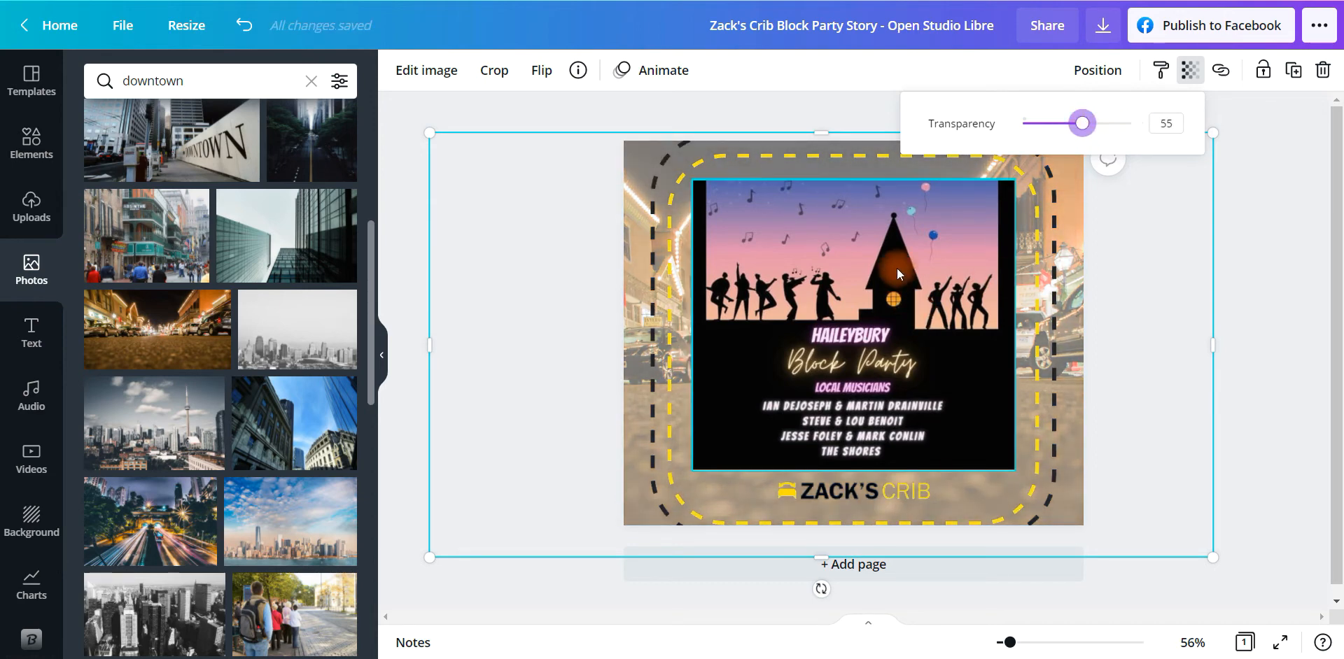
pyautogui.click(1255, 355)
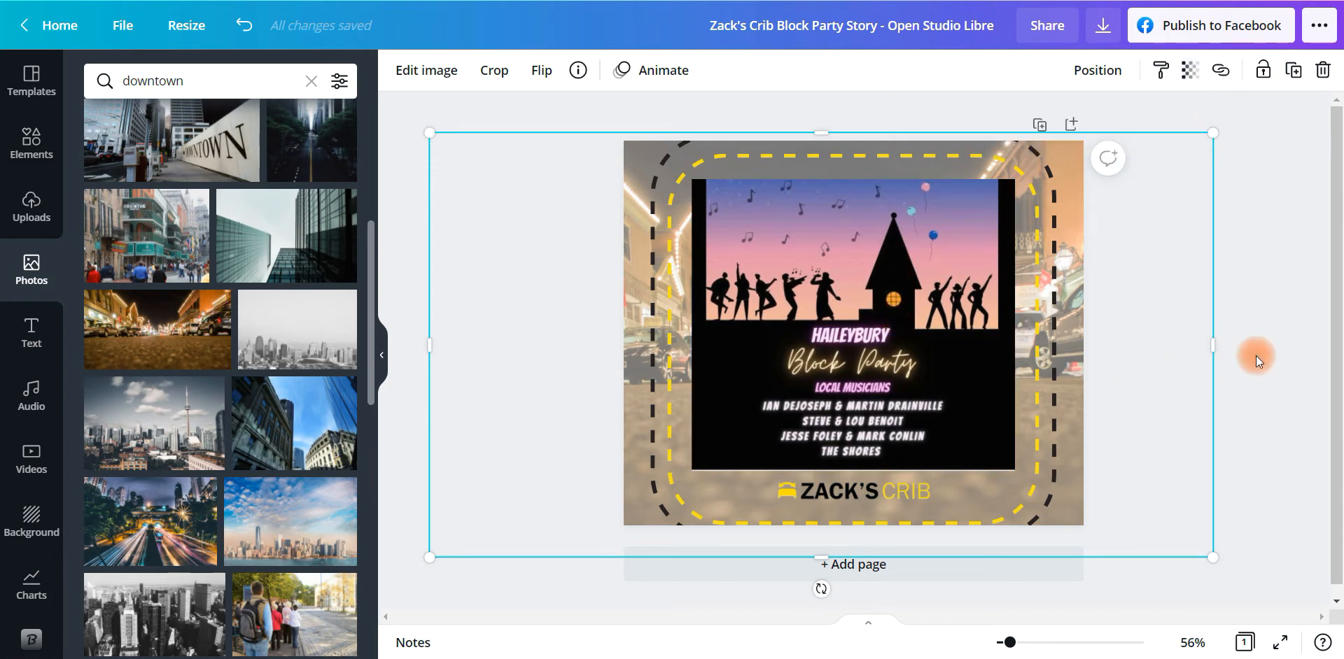
pyautogui.click(1256, 355)
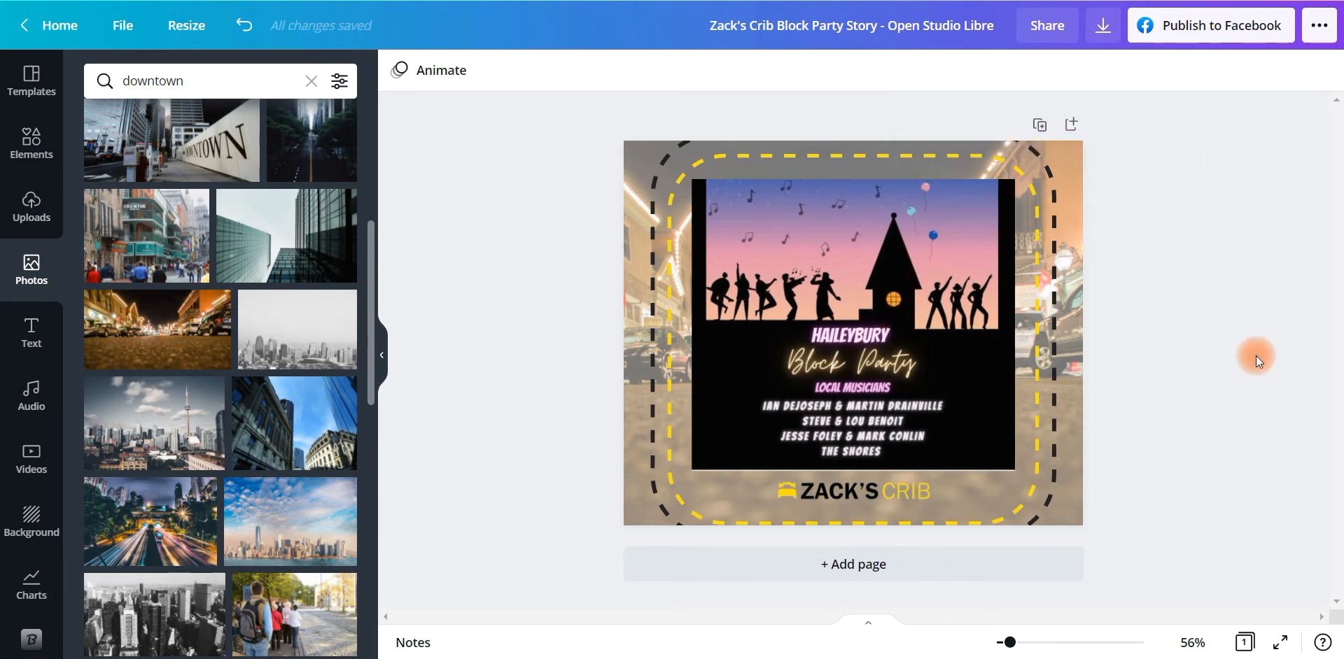
# Shrink the block party poster to about two-thirds of its size and centre it just above the Zack's Crib logo.
pyautogui.click(930, 272)
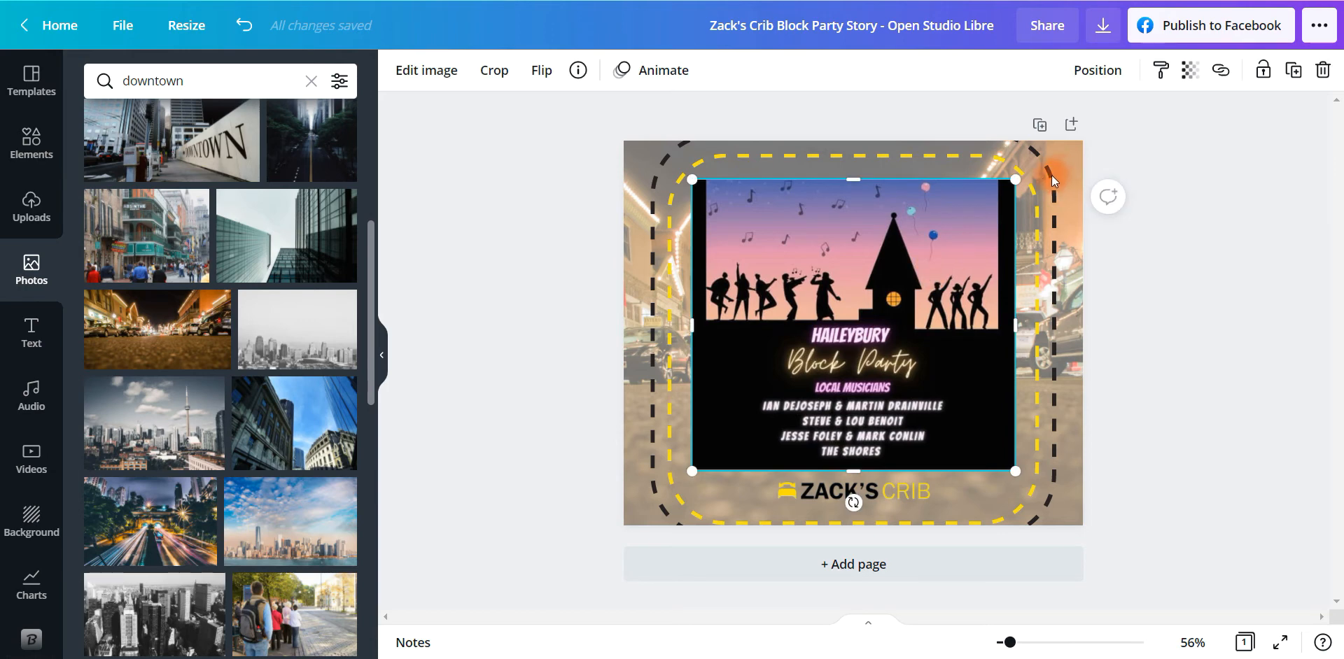
pyautogui.moveTo(1022, 182); pyautogui.dragTo(894, 280)
pyautogui.moveTo(802, 361); pyautogui.dragTo(858, 360)
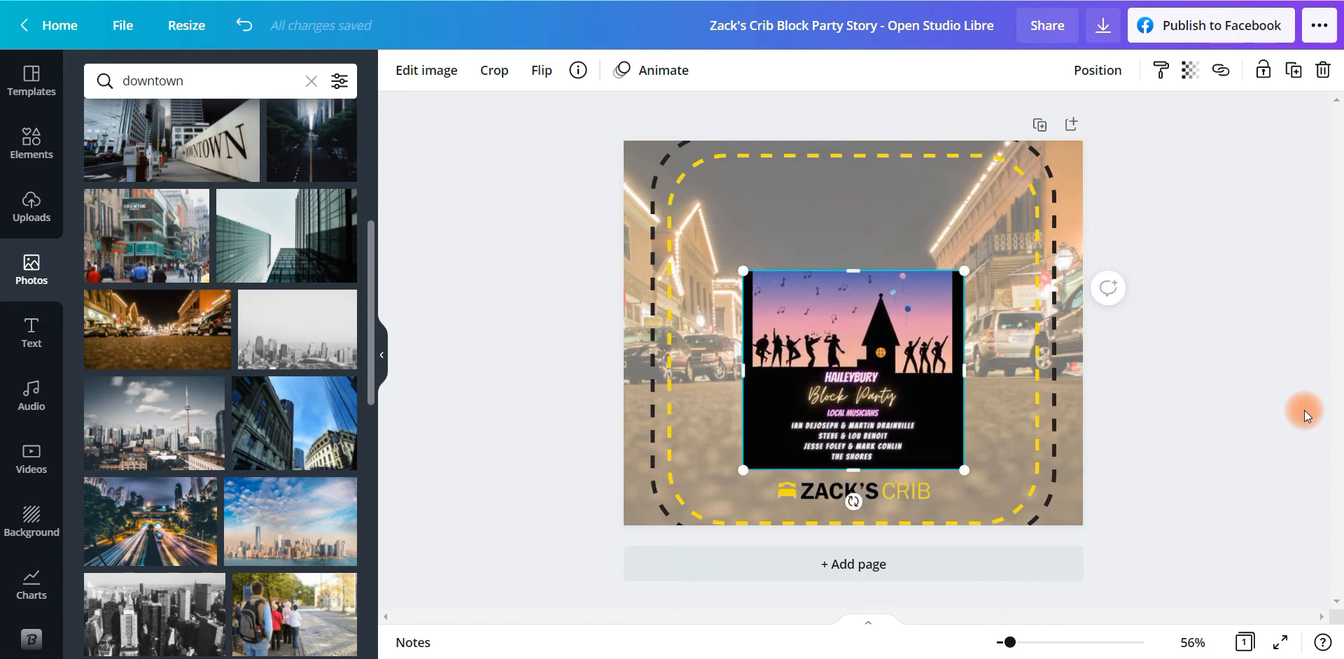
# Shrink the yellow and black dashed borders so they fit closely around the block party poster and Zack's Crib logo.
pyautogui.click(1025, 170)
pyautogui.moveTo(1036, 154); pyautogui.dragTo(951, 242)
pyautogui.moveTo(683, 338); pyautogui.dragTo(727, 344)
pyautogui.click(986, 166)
pyautogui.moveTo(1060, 132); pyautogui.dragTo(946, 242)
pyautogui.moveTo(678, 385); pyautogui.dragTo(727, 386)
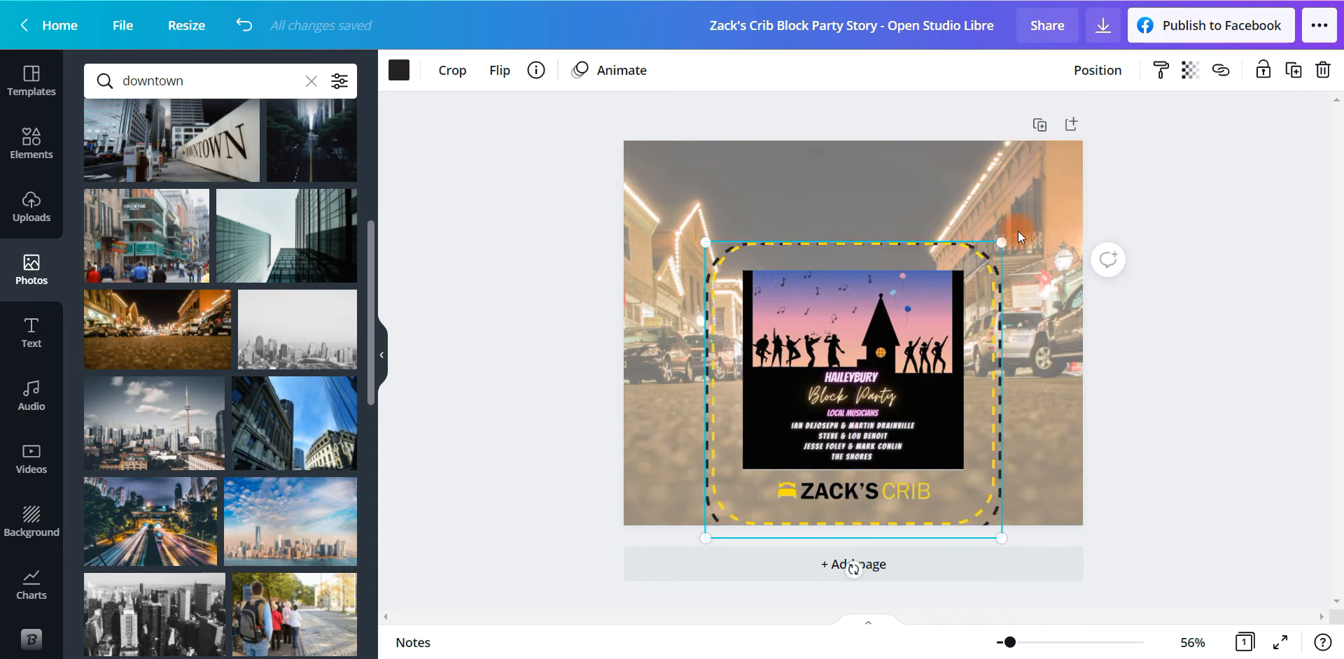
pyautogui.moveTo(1003, 241); pyautogui.dragTo(1014, 225)
pyautogui.moveTo(993, 266); pyautogui.dragTo(991, 266)
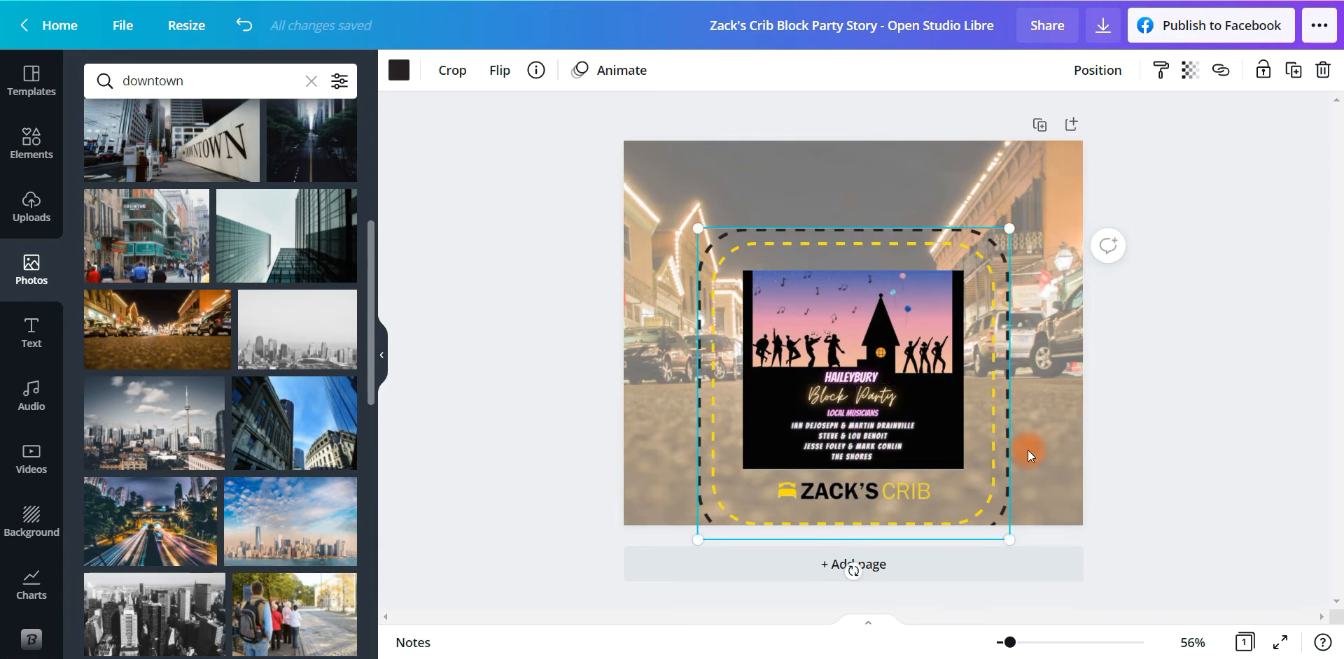
# Delete the black and yellow dashed borders around the poster and logo.
pyautogui.click(1022, 448)
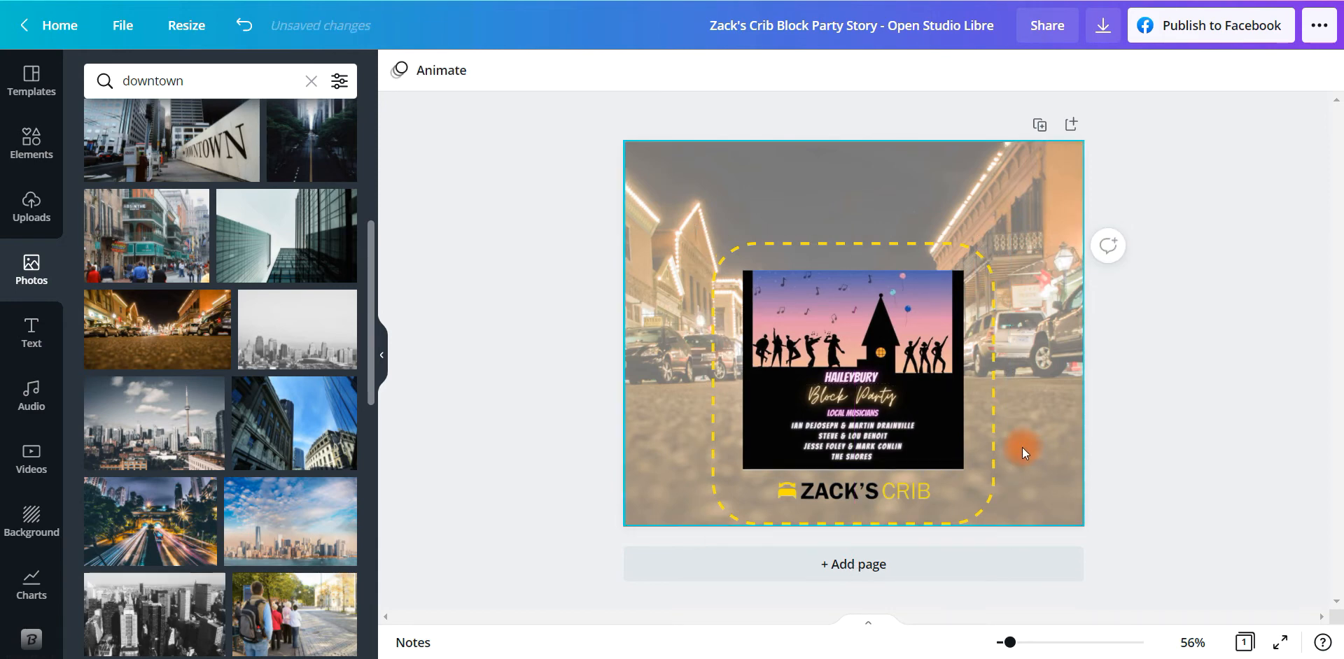
pyautogui.click(990, 418)
pyautogui.press('Delete')
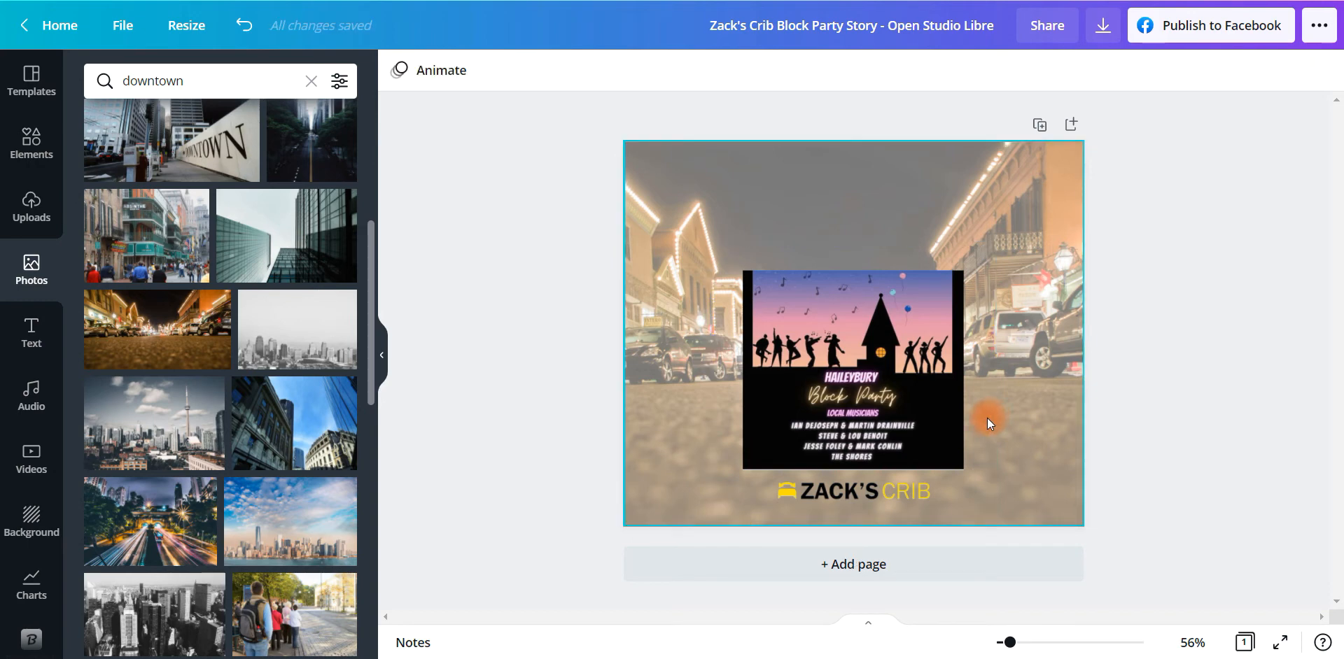
# Try the red ornate rectangle frame, enlarged over the poster and logo, and remove it again.
pyautogui.click(27, 155)
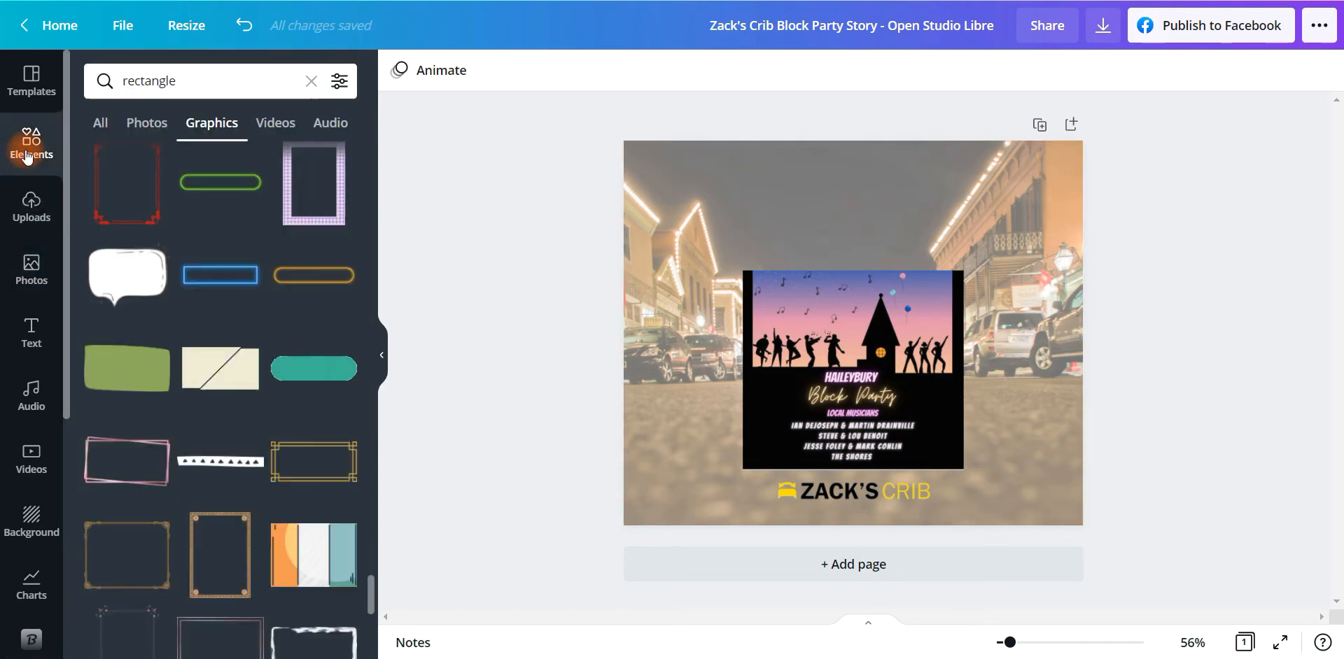
pyautogui.click(207, 282)
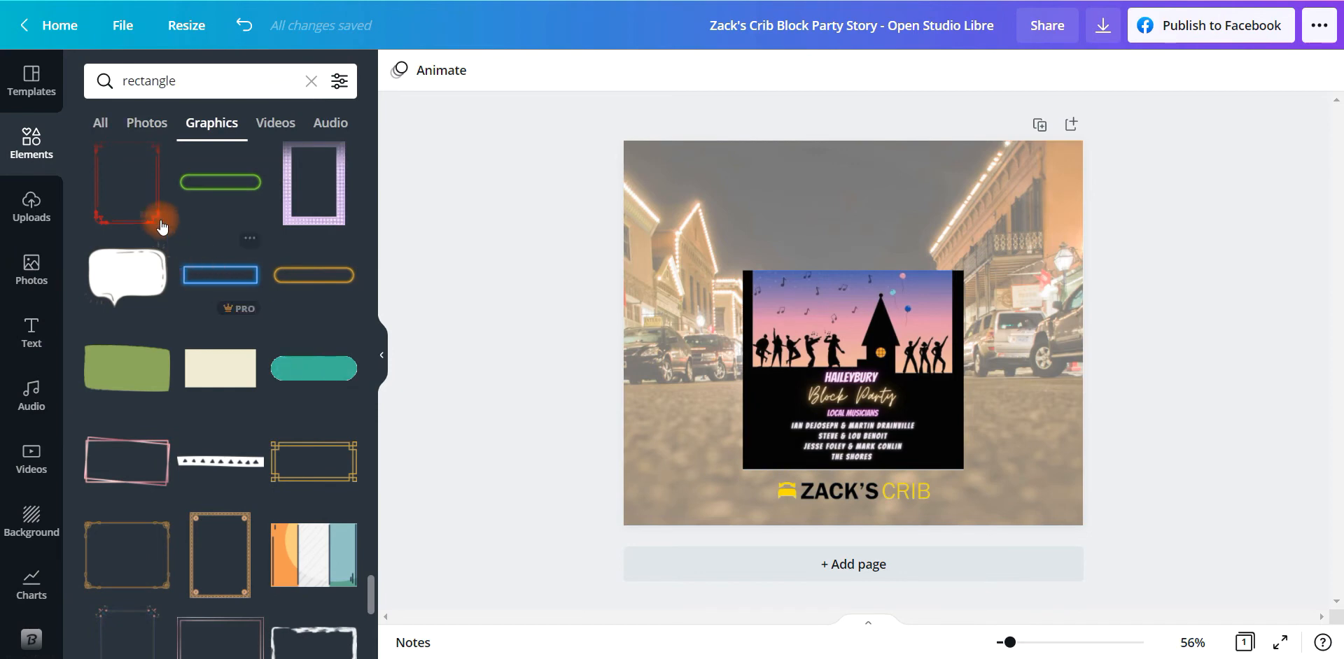
pyautogui.click(128, 192)
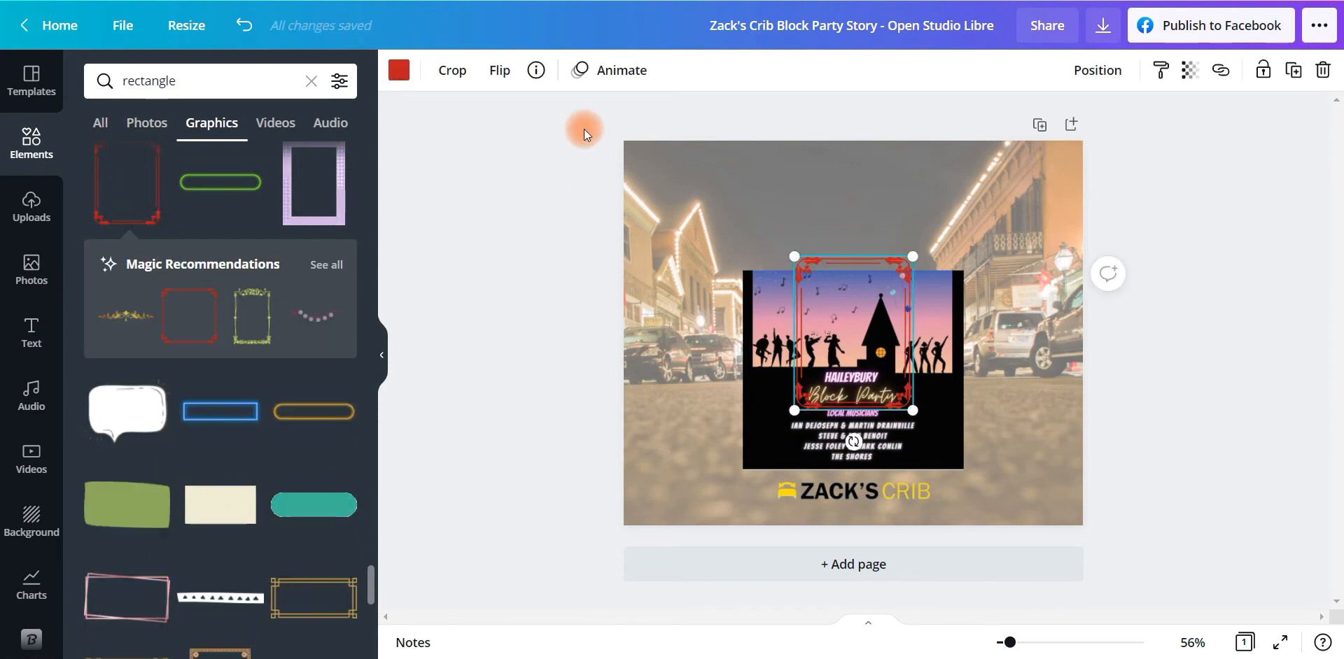
pyautogui.moveTo(792, 409); pyautogui.dragTo(694, 539)
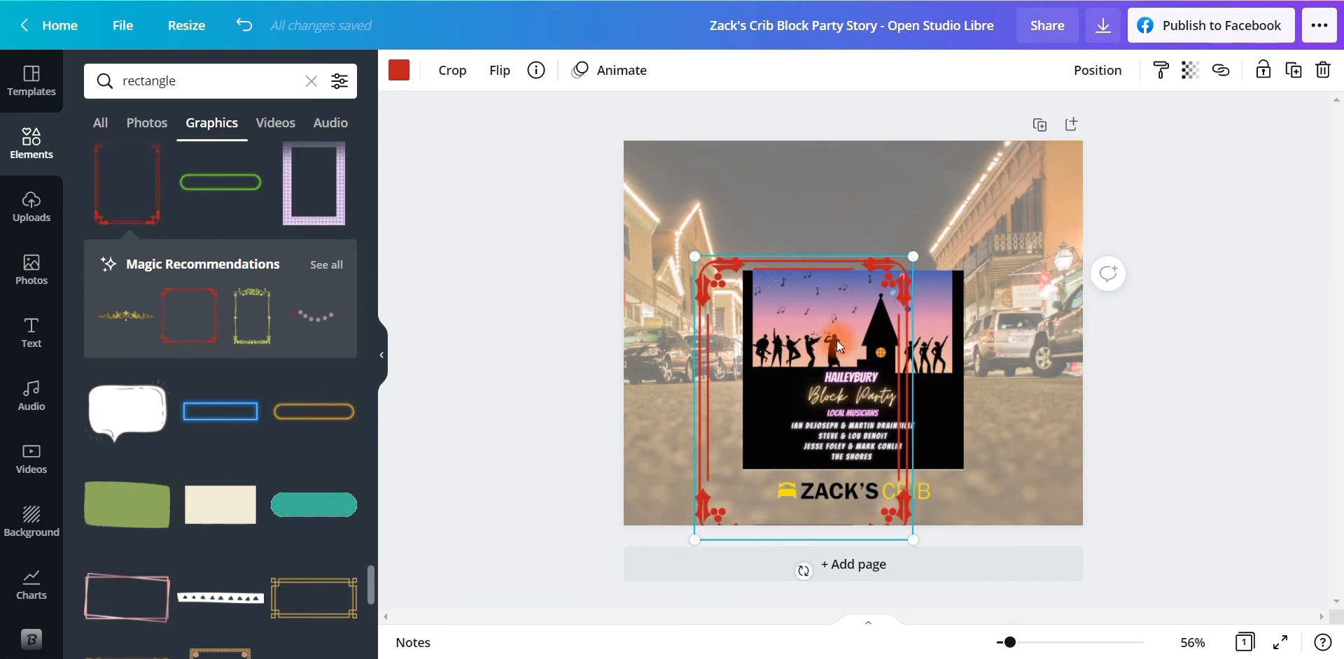
pyautogui.press('Delete')
# Try the rectangle frame with floral corners over the poster and remove it again.
pyautogui.scroll(-5, 329, 350)
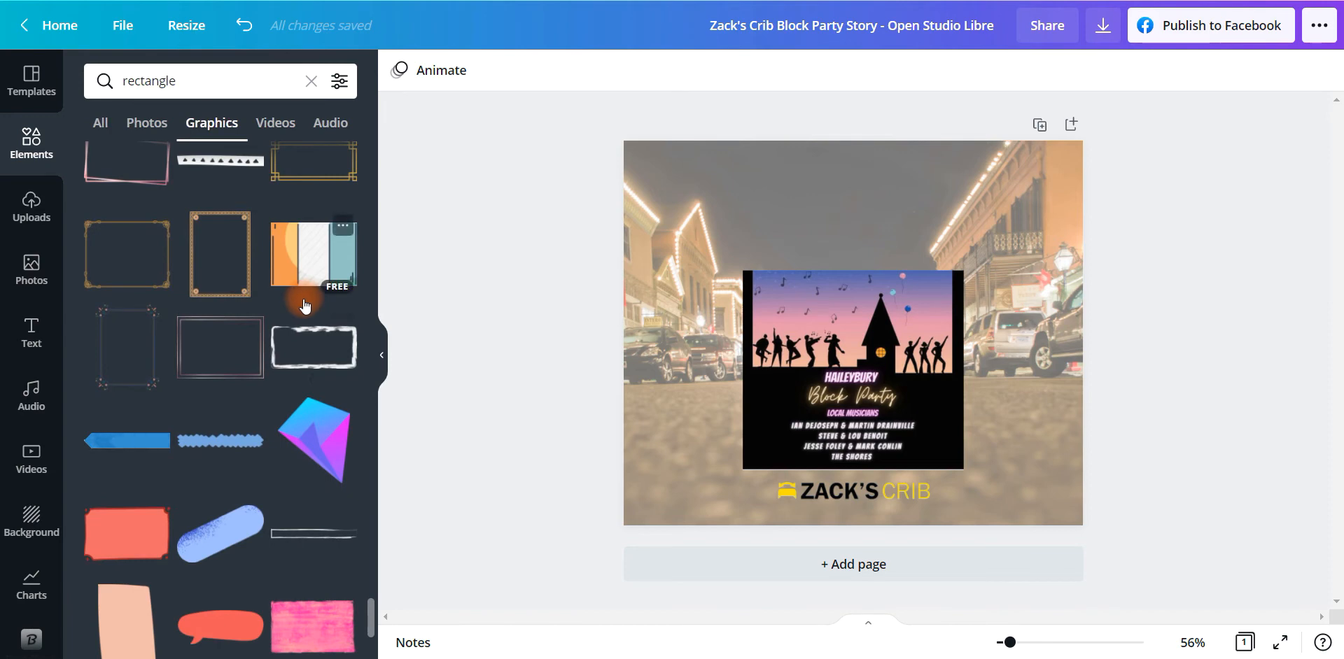
pyautogui.scroll(-1, 294, 301)
pyautogui.click(142, 264)
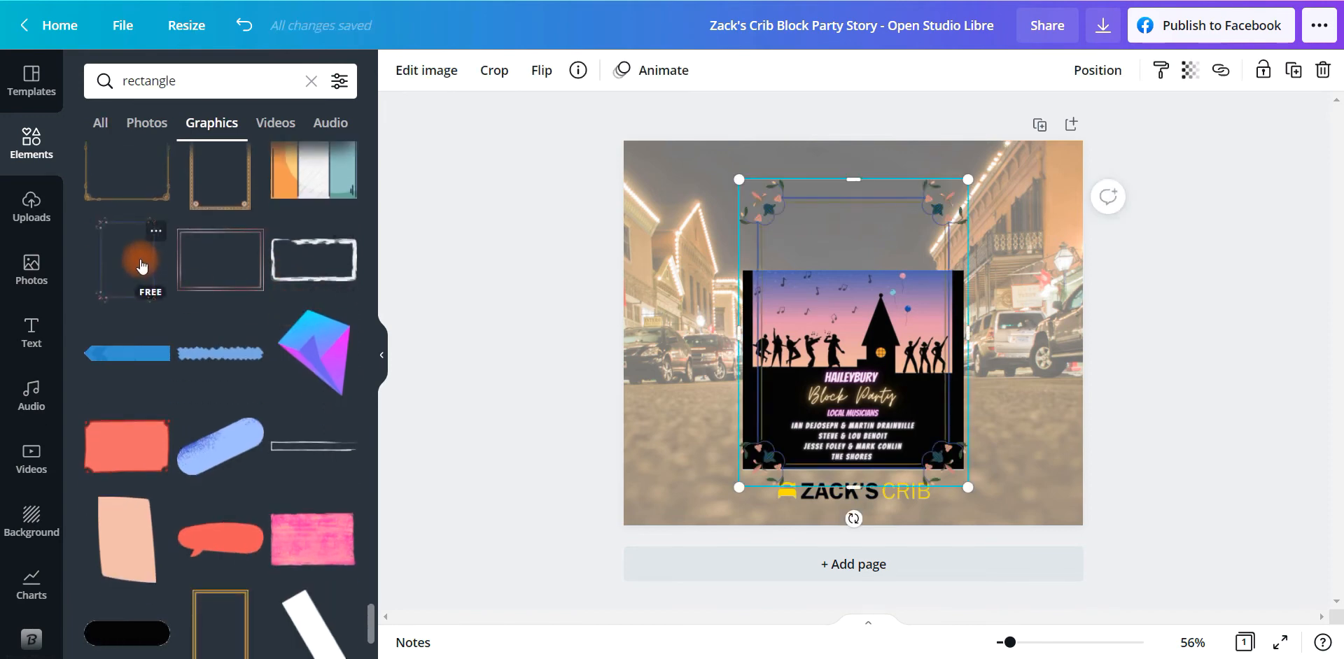
pyautogui.press('Delete')
# Search the elements for "party" and narrow the results to graphics.
pyautogui.click(154, 83)
pyautogui.write('a')
pyautogui.press('BackSpace')
pyautogui.write('party')
pyautogui.press('Return')
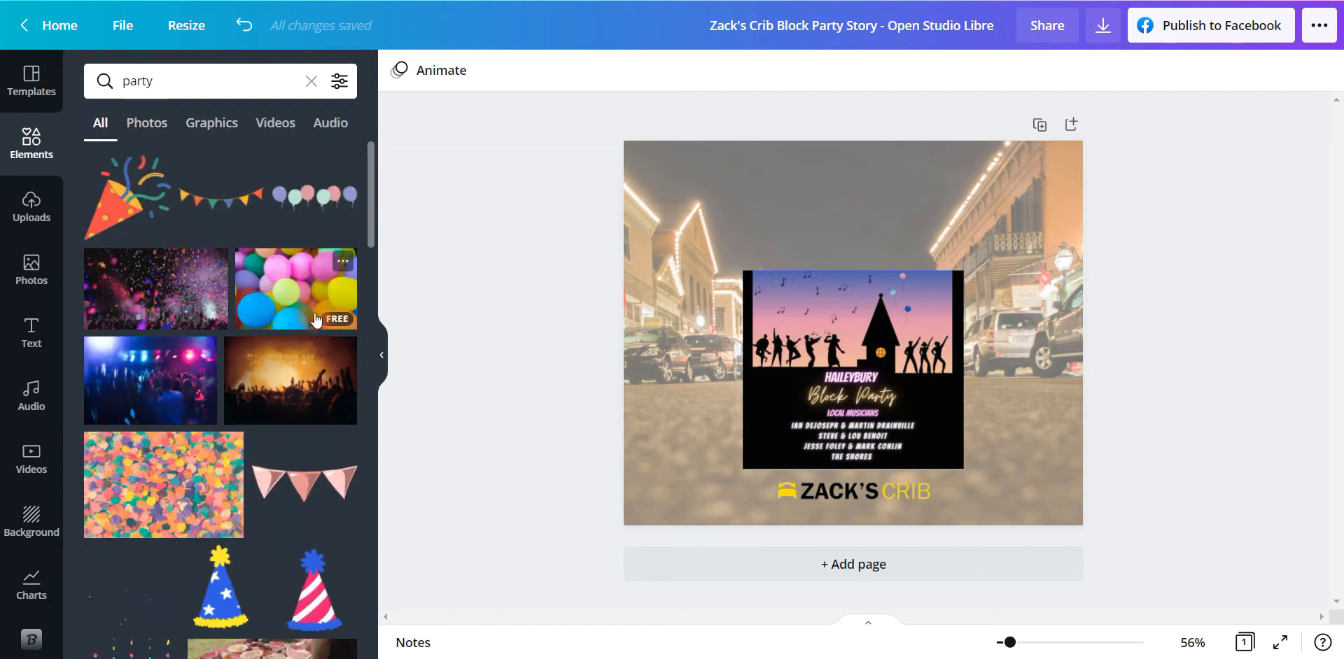
pyautogui.click(217, 126)
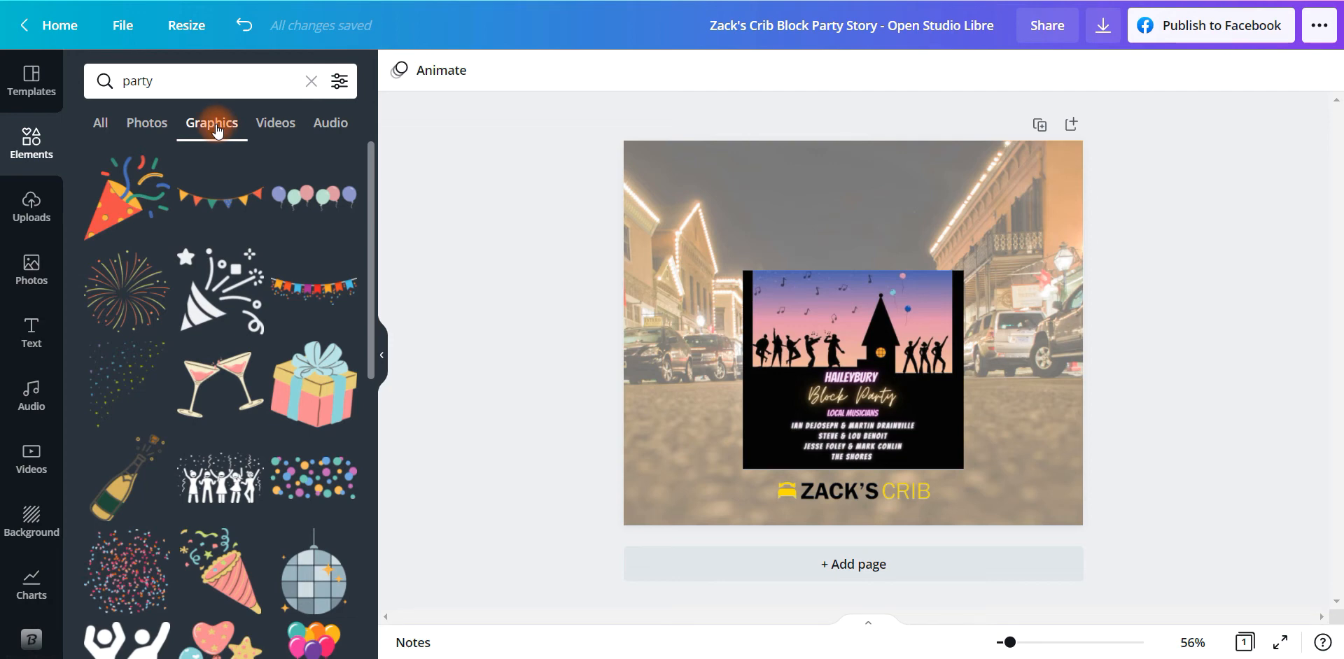
# Add the cheering crowd graphic, place it in the page's lower-right corner and colour it white.
pyautogui.click(237, 476)
pyautogui.moveTo(812, 371); pyautogui.dragTo(967, 476)
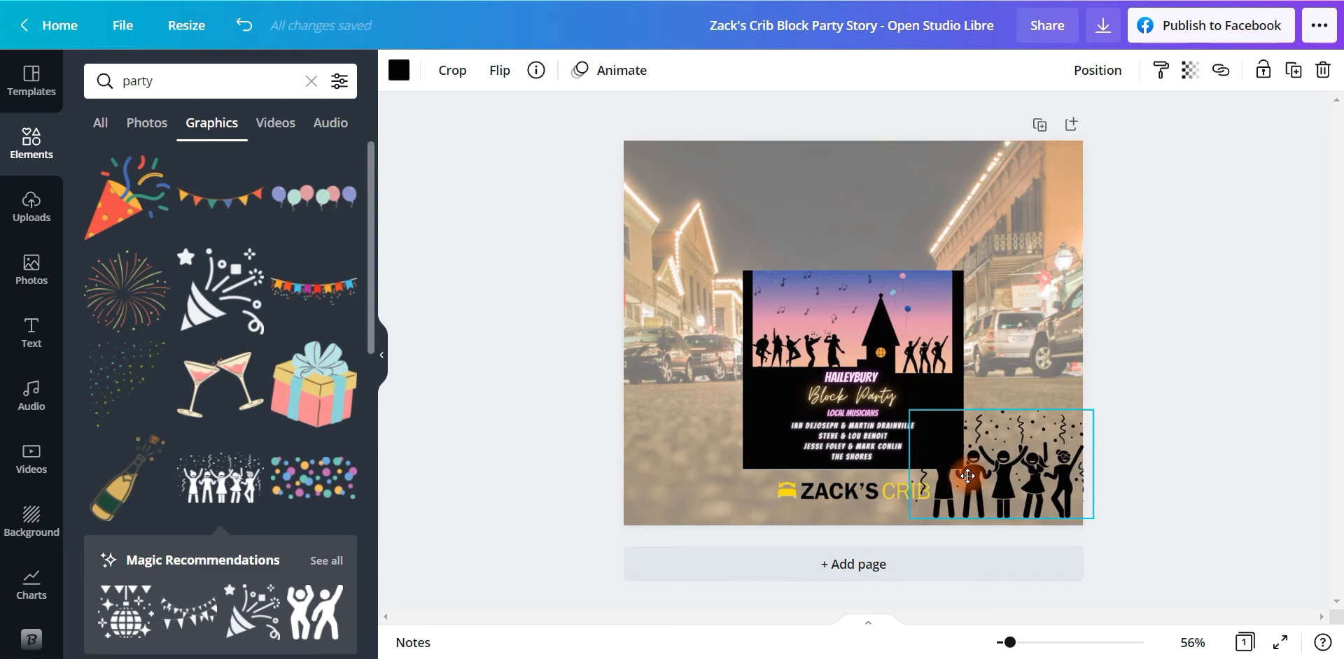
pyautogui.click(399, 70)
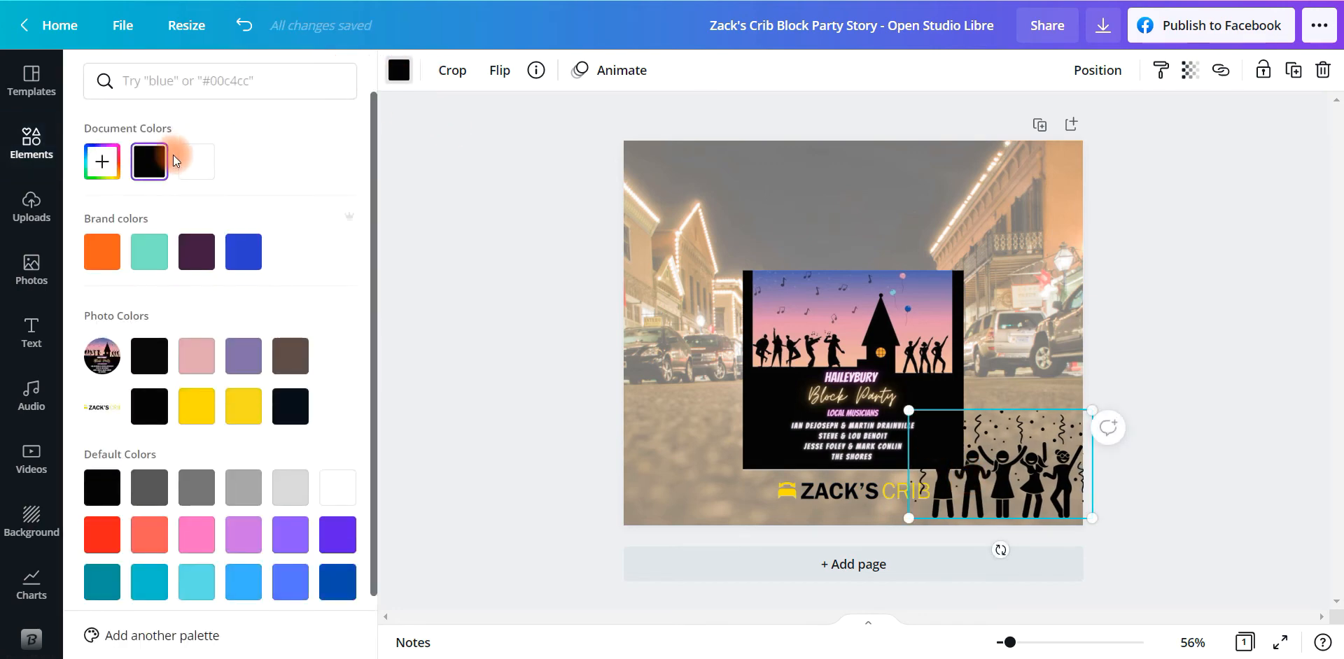
pyautogui.click(195, 163)
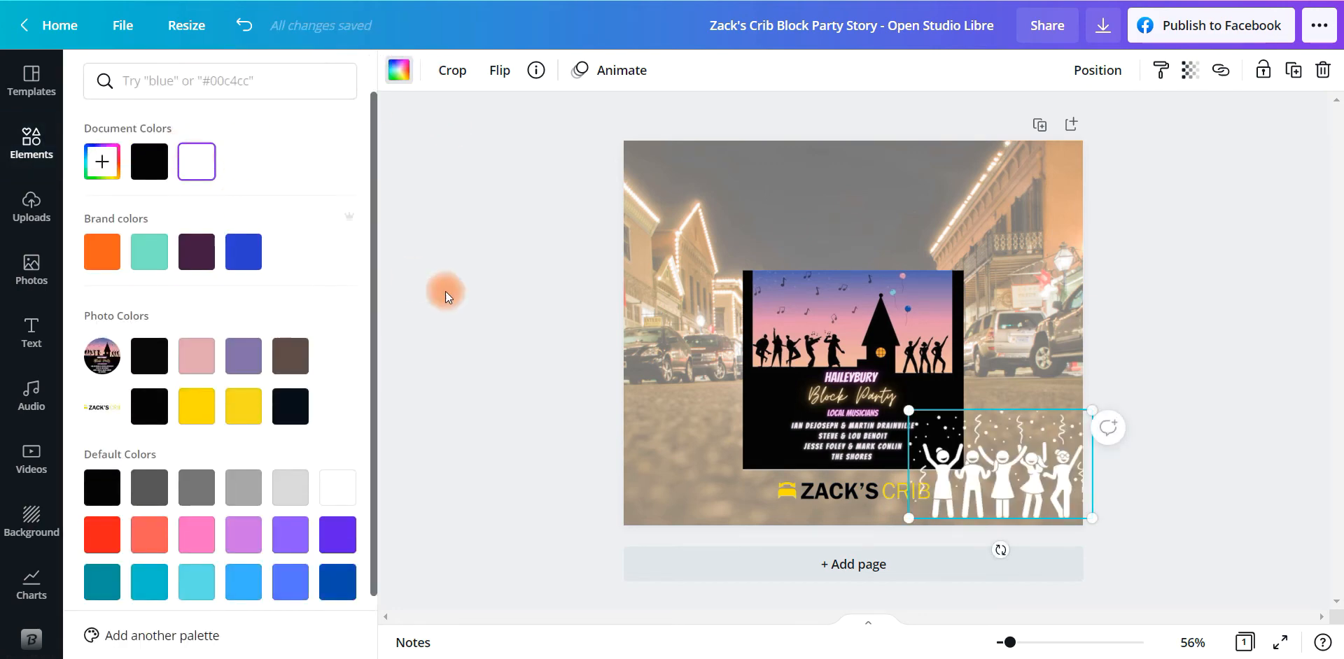
pyautogui.moveTo(1031, 488); pyautogui.dragTo(1028, 498)
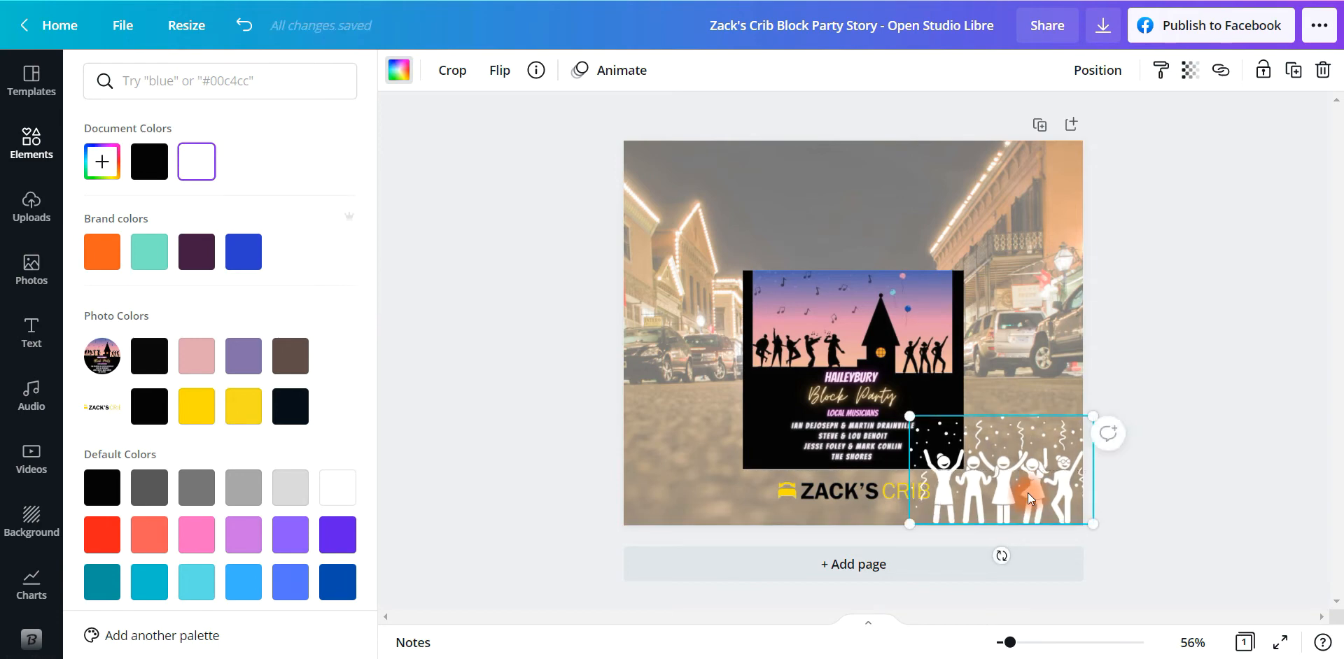
# Add a second cheering crowd graphic in the page's lower-left corner and colour it white.
pyautogui.click(28, 147)
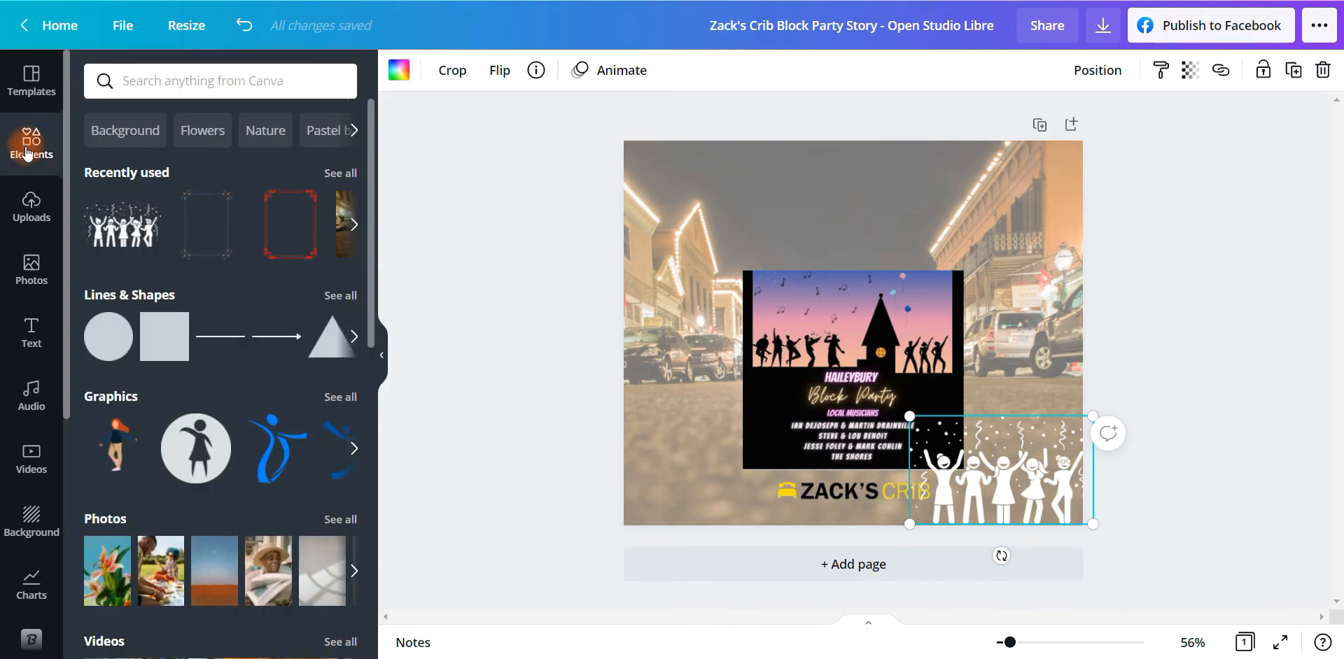
pyautogui.click(122, 226)
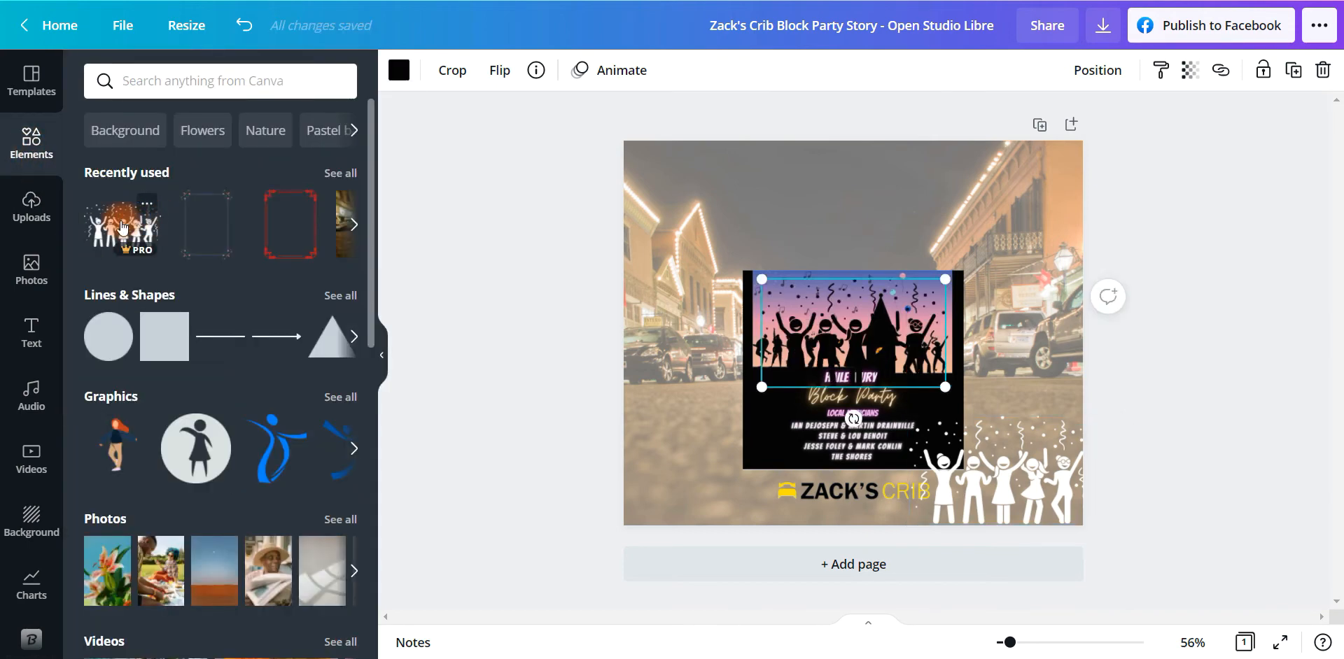
pyautogui.moveTo(820, 357); pyautogui.dragTo(667, 488)
pyautogui.click(399, 70)
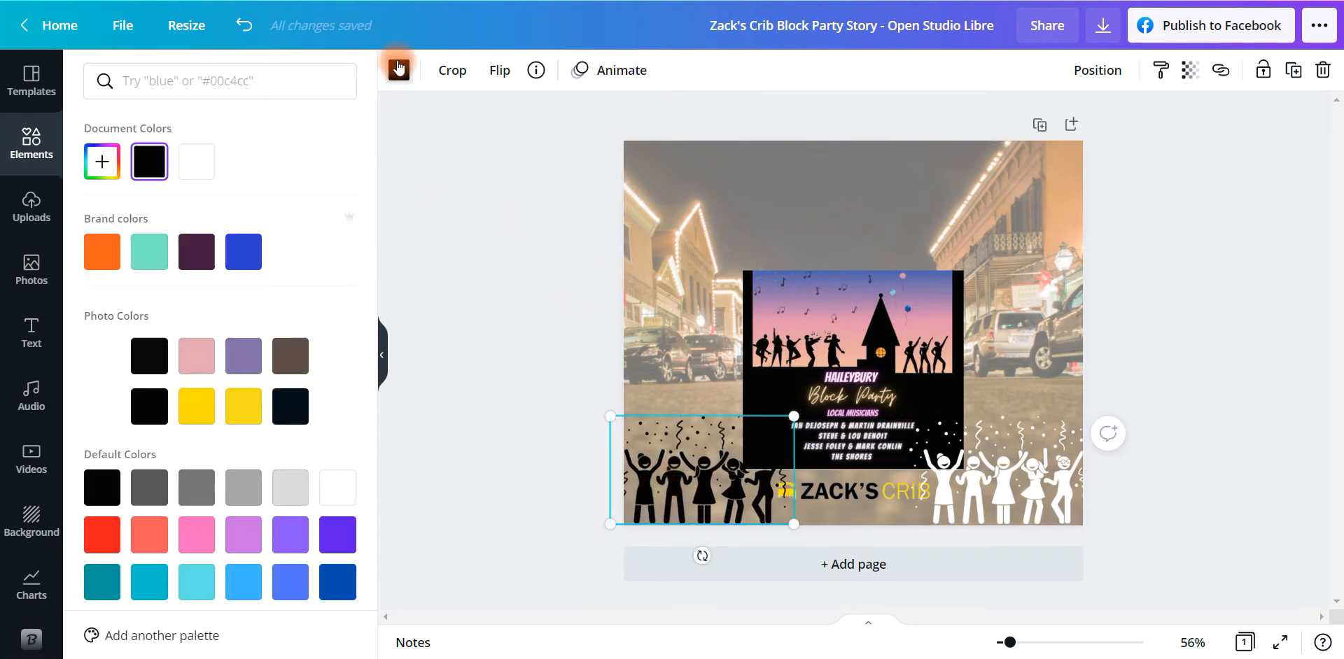
pyautogui.click(197, 162)
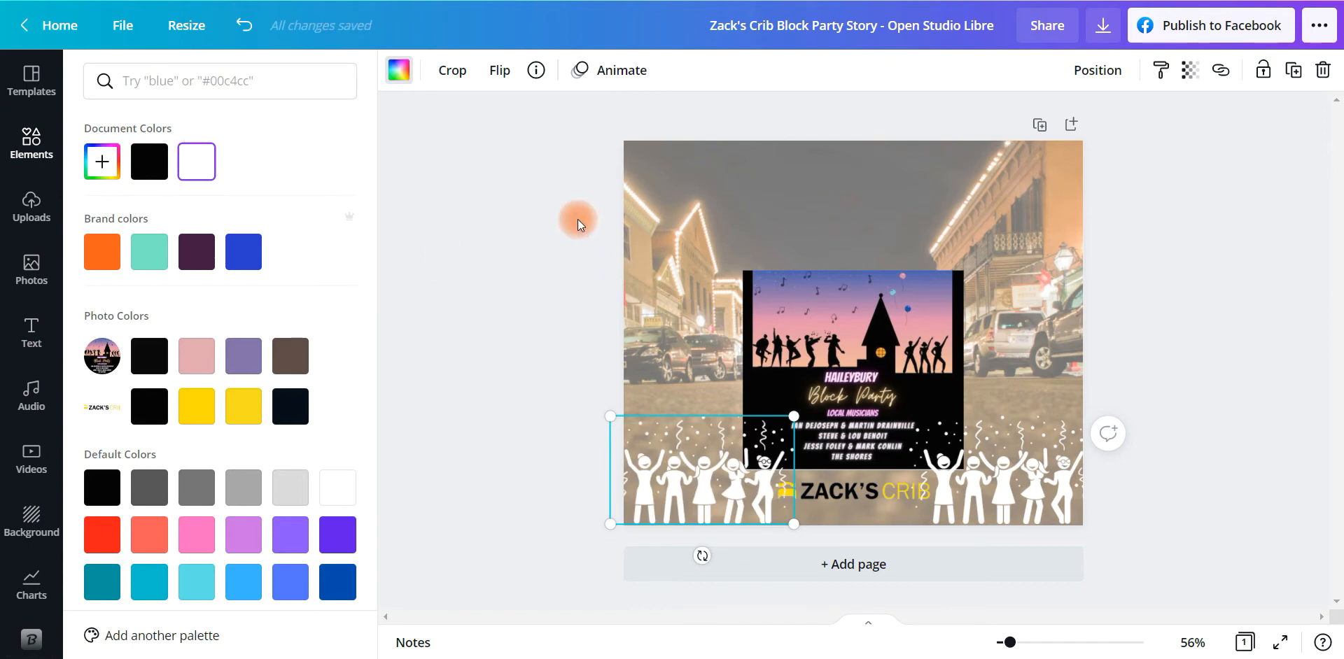
pyautogui.click(611, 241)
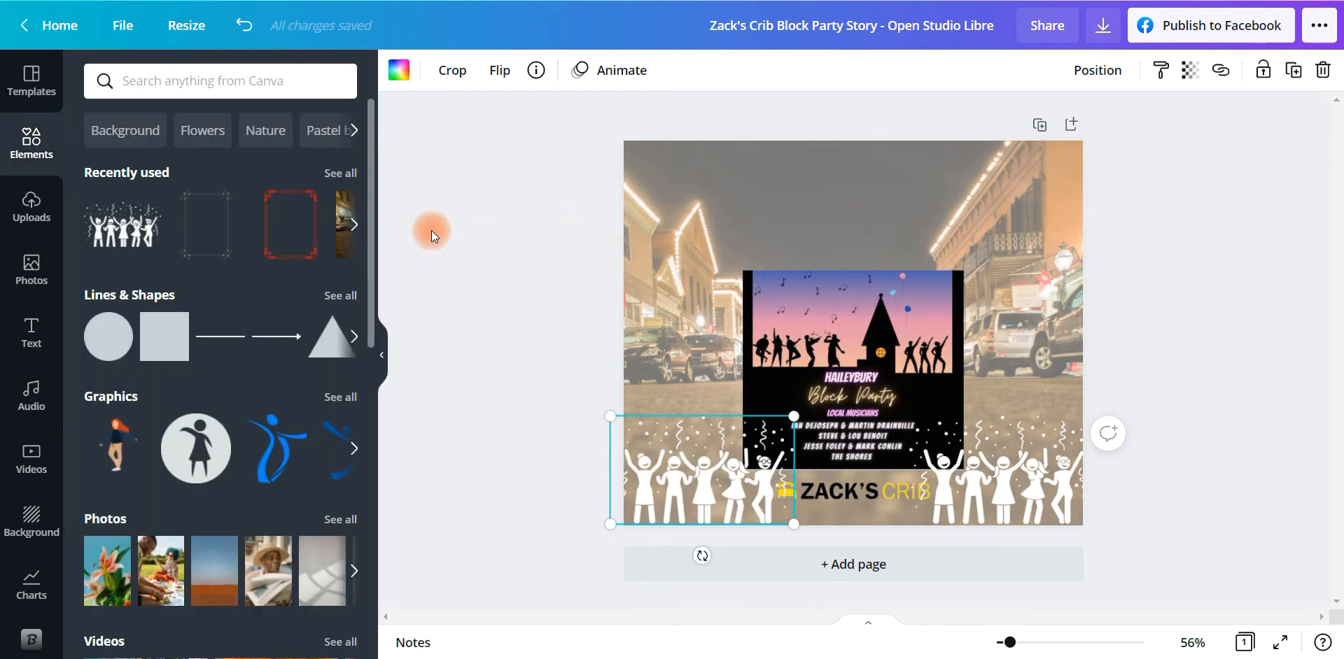
# Show all Magic Recommendations for the cheering crowd graphic by adding it again, and delete the extra copy.
pyautogui.click(347, 172)
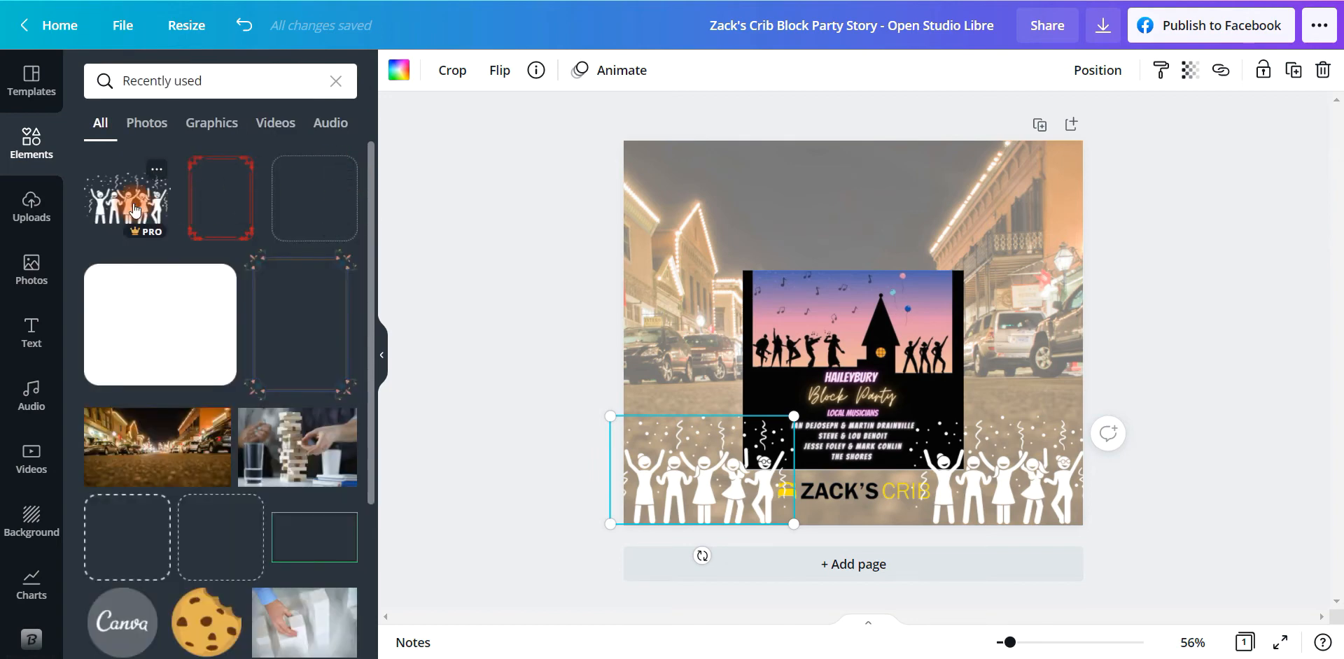
pyautogui.click(135, 210)
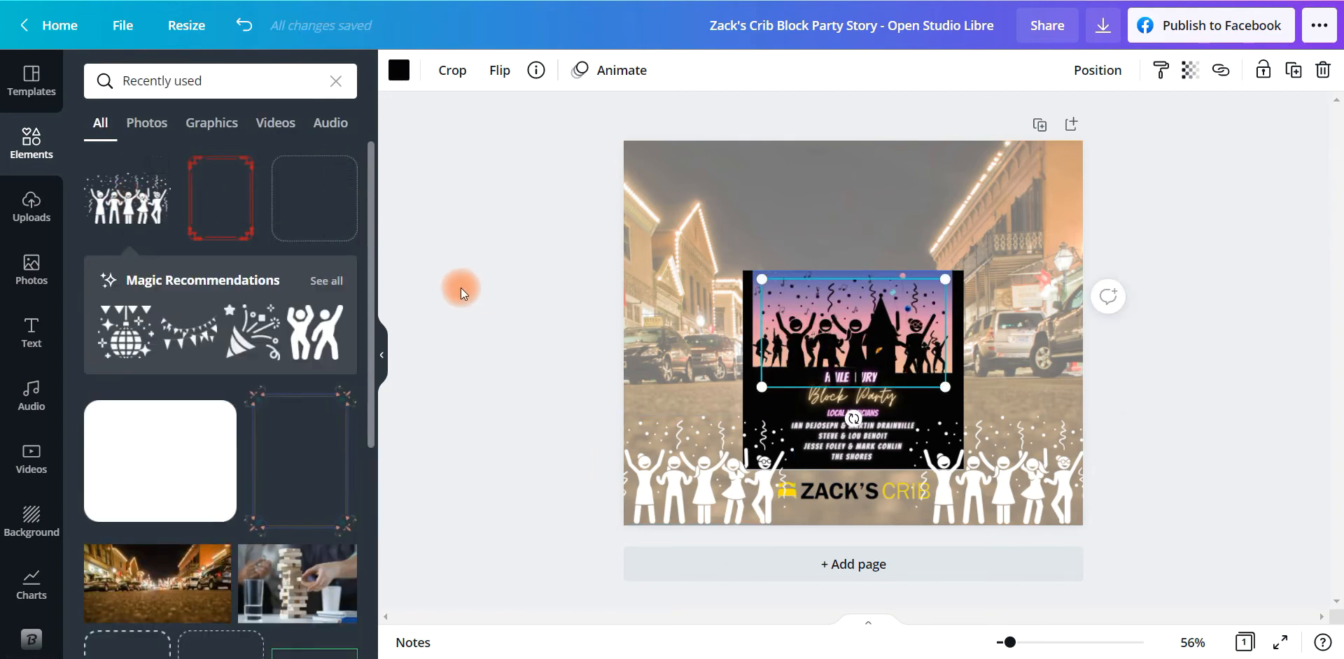
pyautogui.press('Delete')
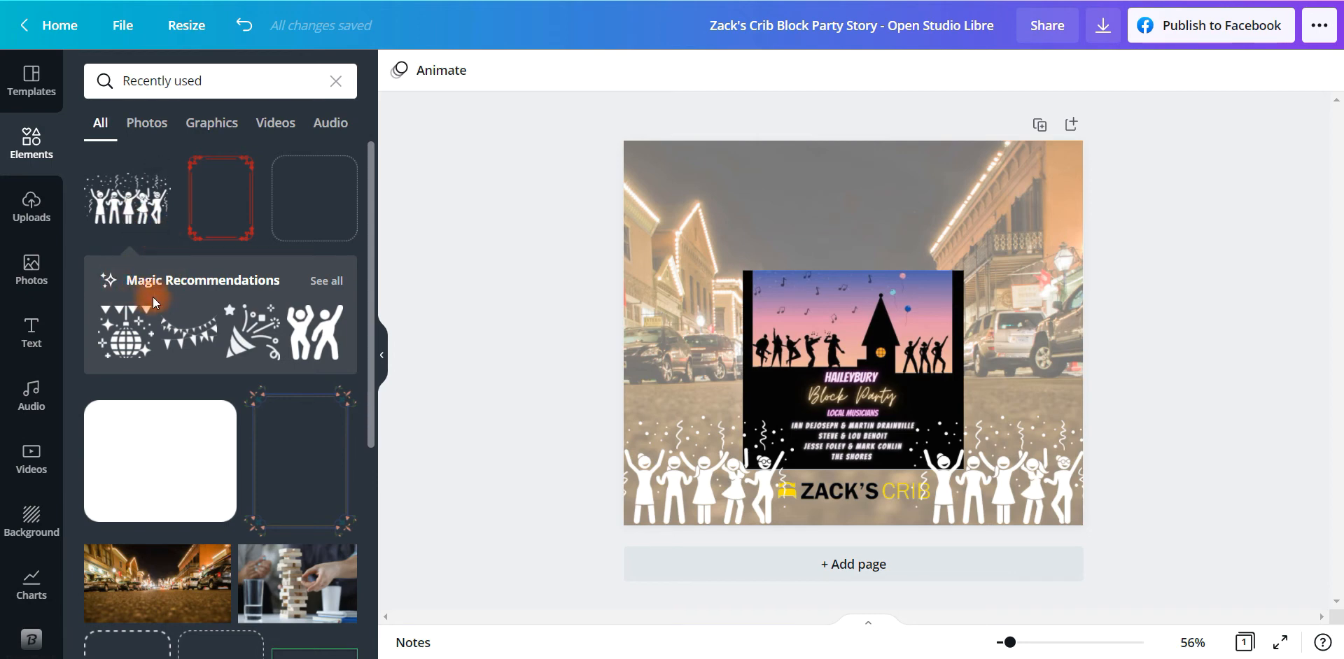
pyautogui.click(326, 281)
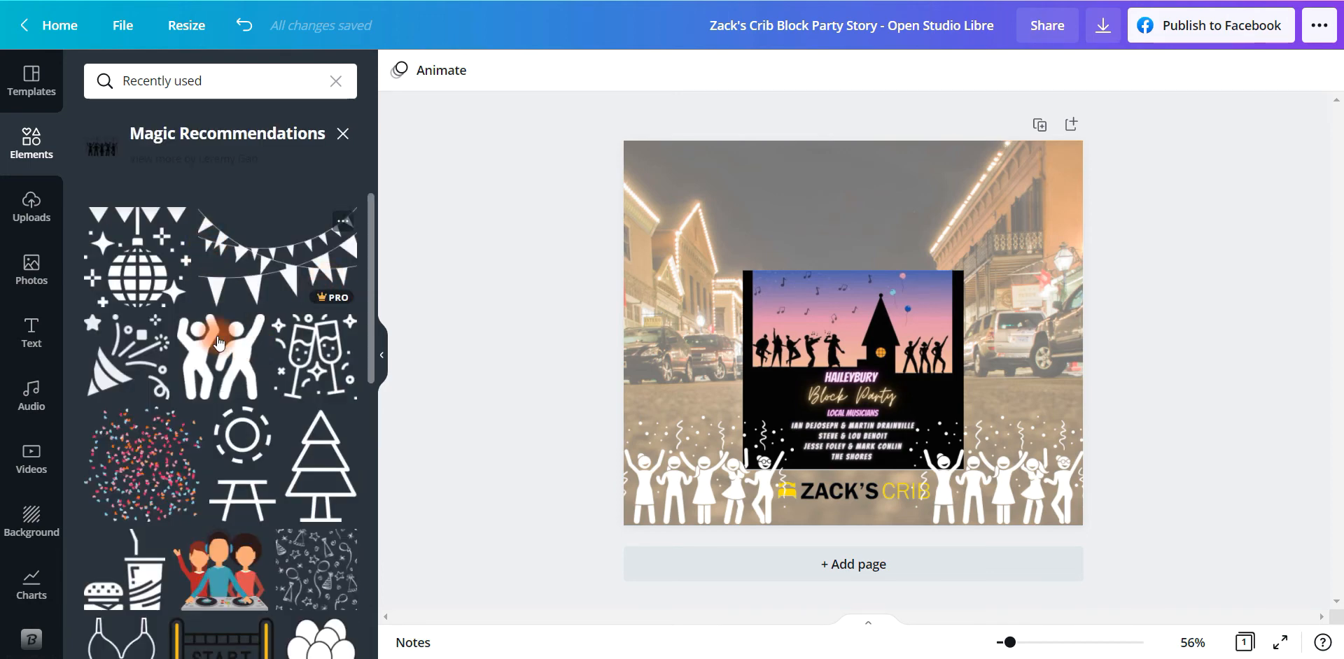
# Add the bunting flags graphic, enlarge it to about 987 × 622 and position it across the upper part of the page.
pyautogui.click(253, 268)
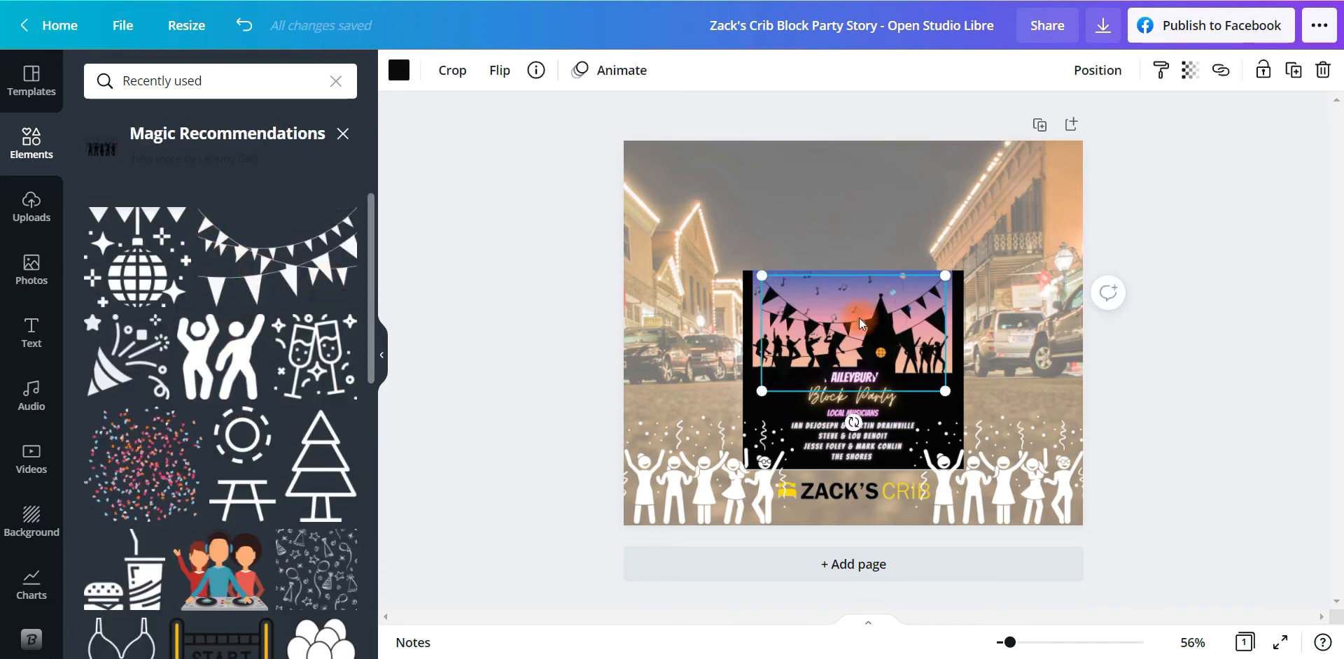
pyautogui.moveTo(844, 345); pyautogui.dragTo(707, 211)
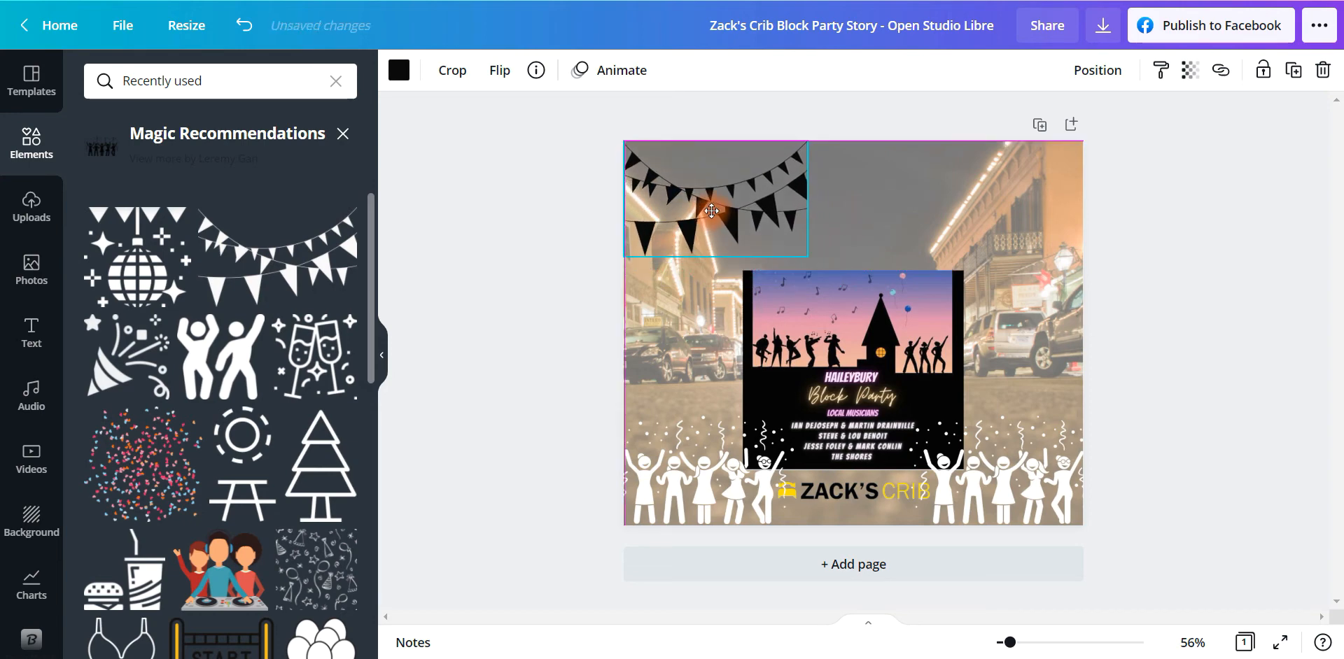
pyautogui.moveTo(806, 142); pyautogui.dragTo(1110, 144)
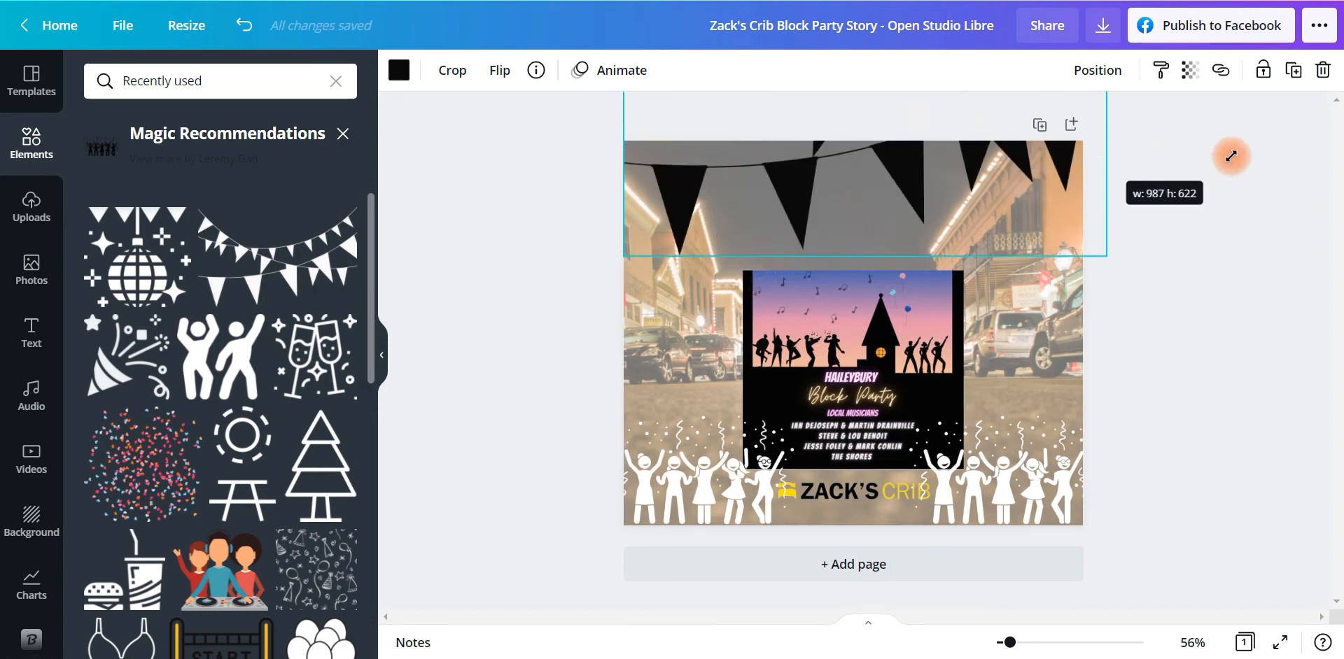
pyautogui.moveTo(1008, 192); pyautogui.dragTo(965, 231)
pyautogui.moveTo(955, 245); pyautogui.dragTo(955, 270)
# Recolour the bunting and both cheering crowd graphics with the lighter yellow from the Zack's Crib logo's photo colours.
pyautogui.click(398, 70)
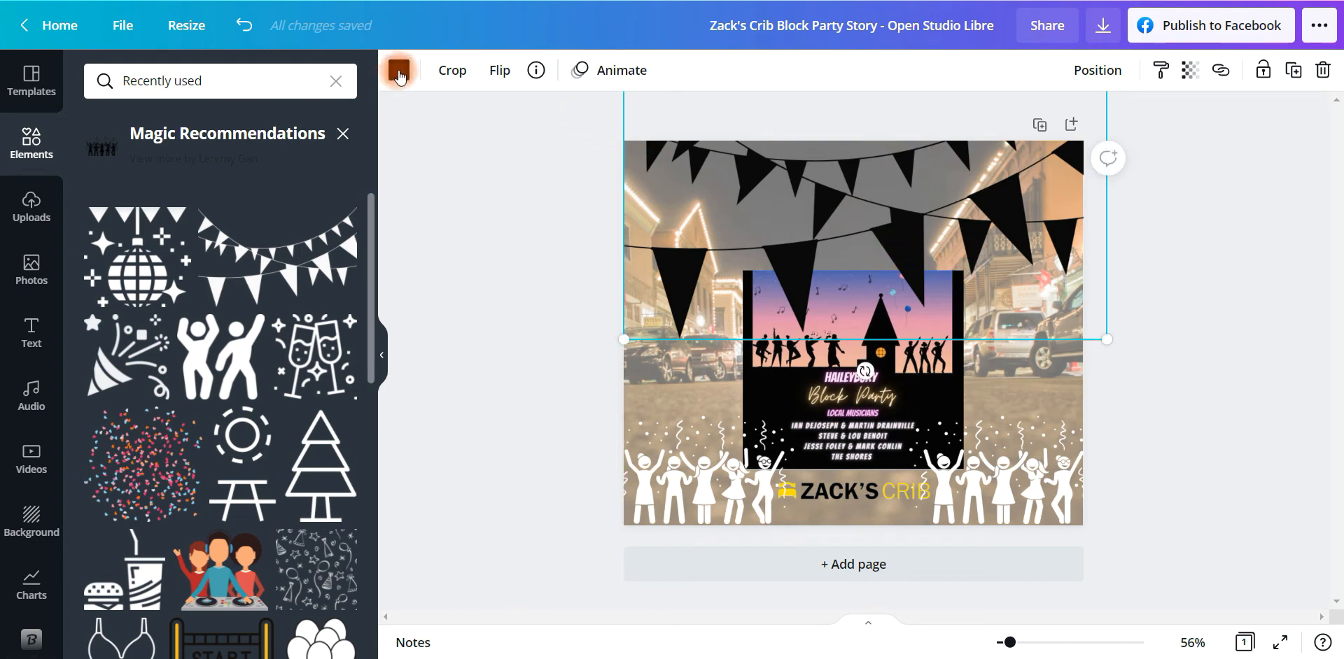
pyautogui.click(196, 164)
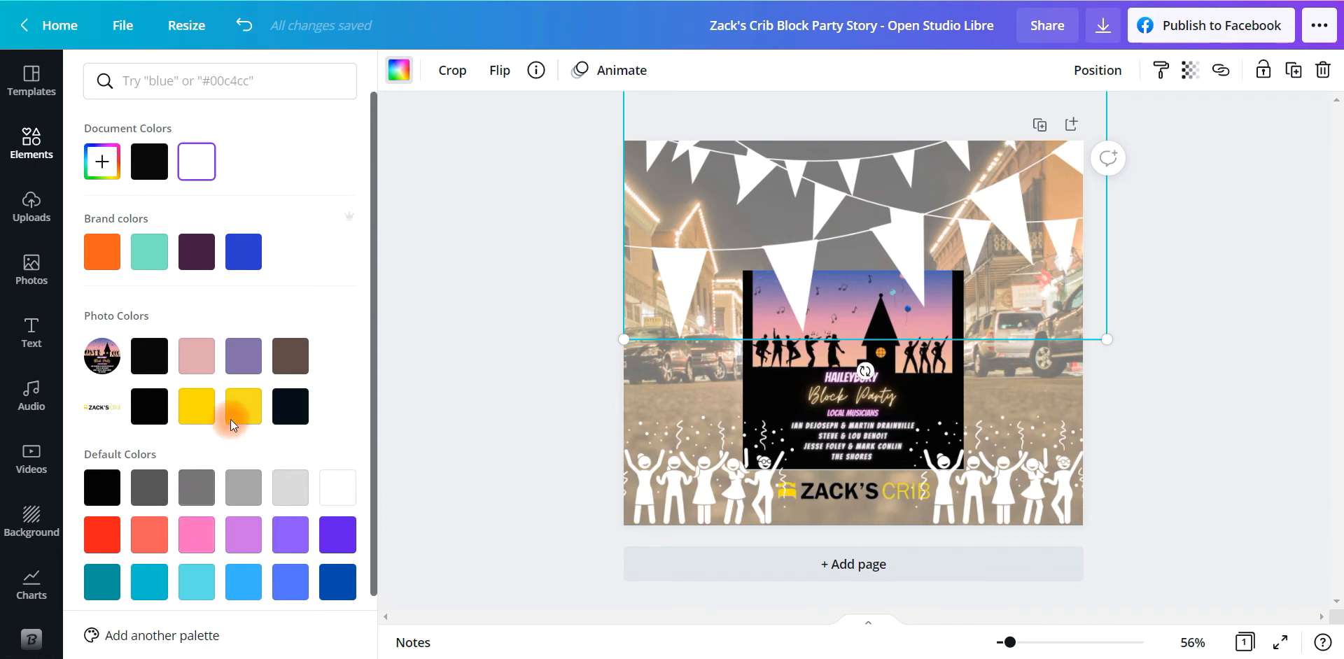
pyautogui.click(244, 406)
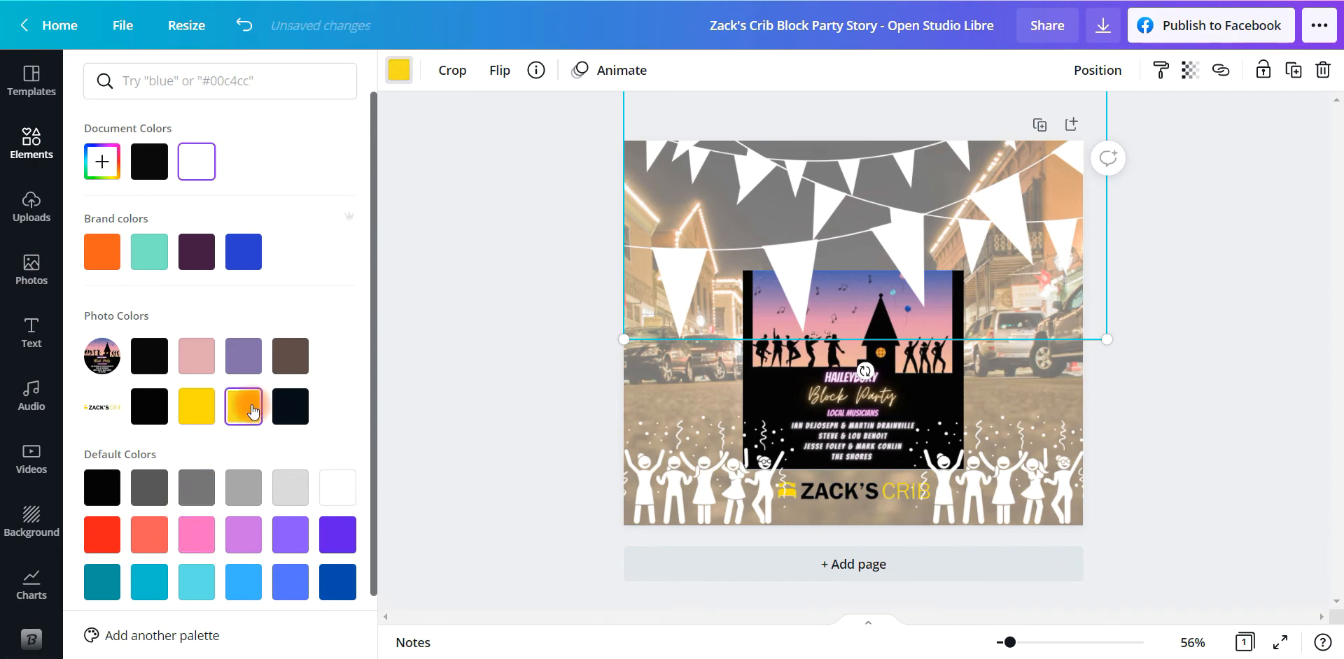
pyautogui.click(690, 494)
pyautogui.click(243, 406)
pyautogui.click(1004, 518)
pyautogui.click(252, 418)
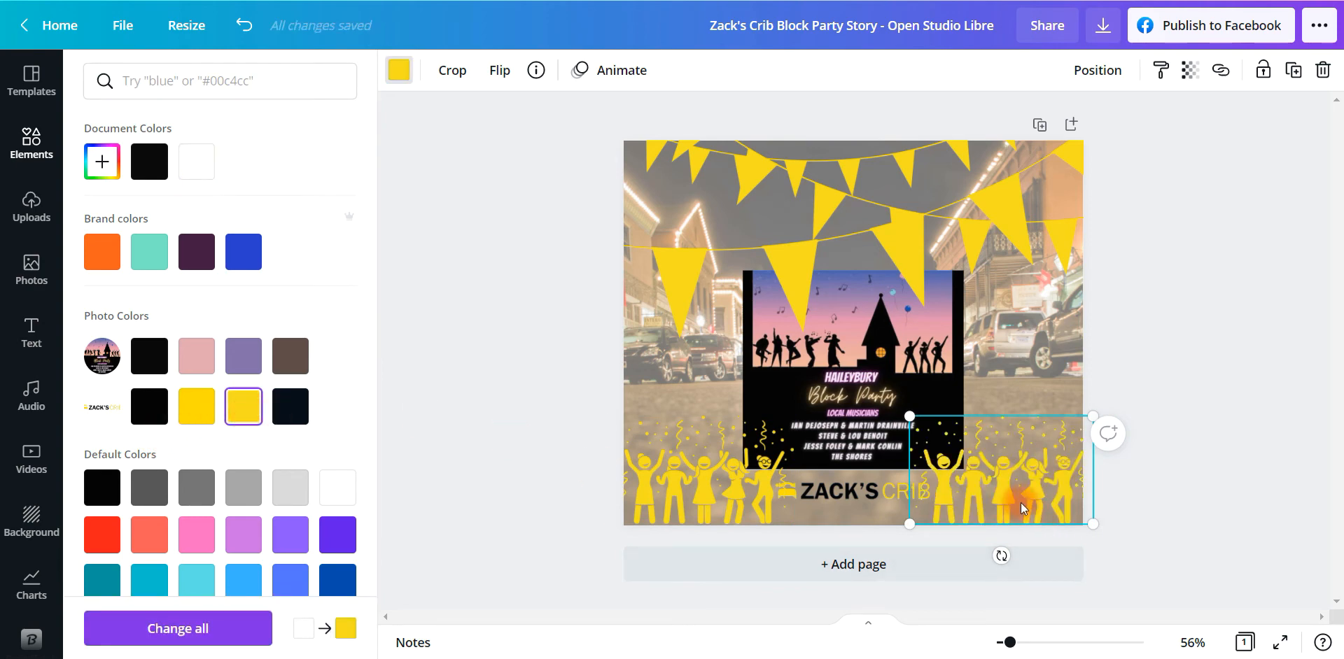
# Move the lower-right crowd graphic slightly outward, clear of the logo, and check the flip options for the lower-left crowd.
pyautogui.moveTo(1011, 504); pyautogui.dragTo(1024, 504)
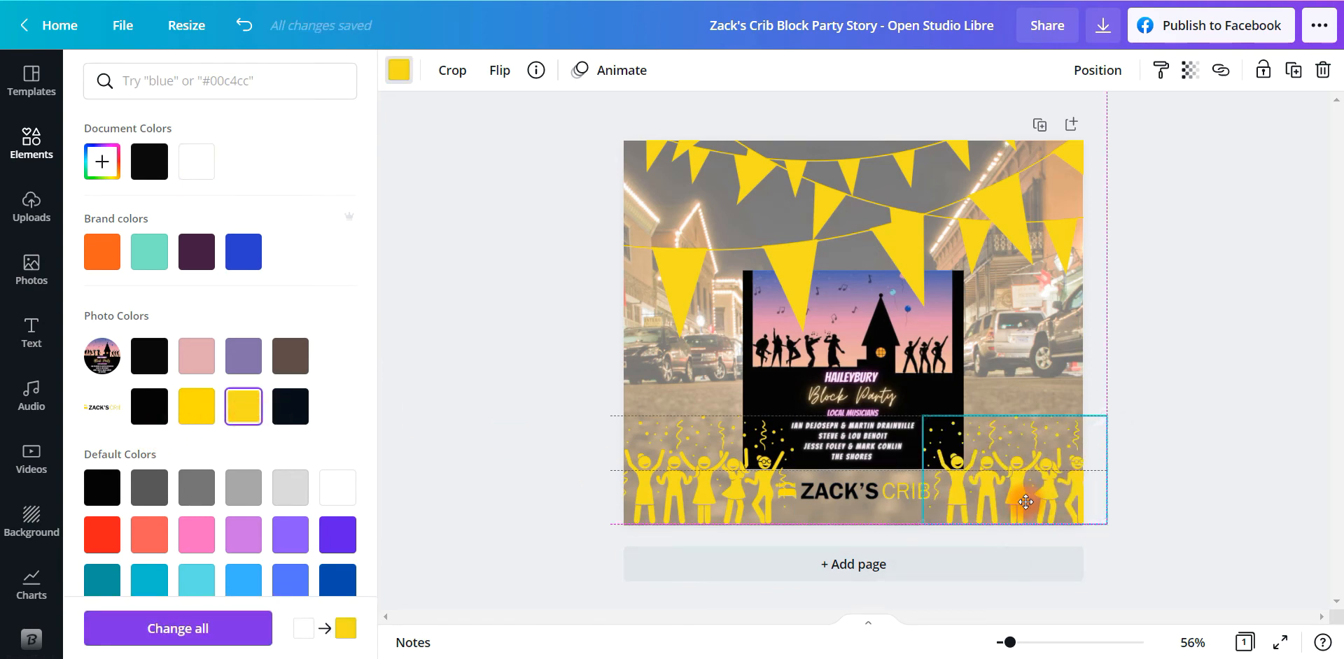
pyautogui.click(717, 498)
pyautogui.click(501, 83)
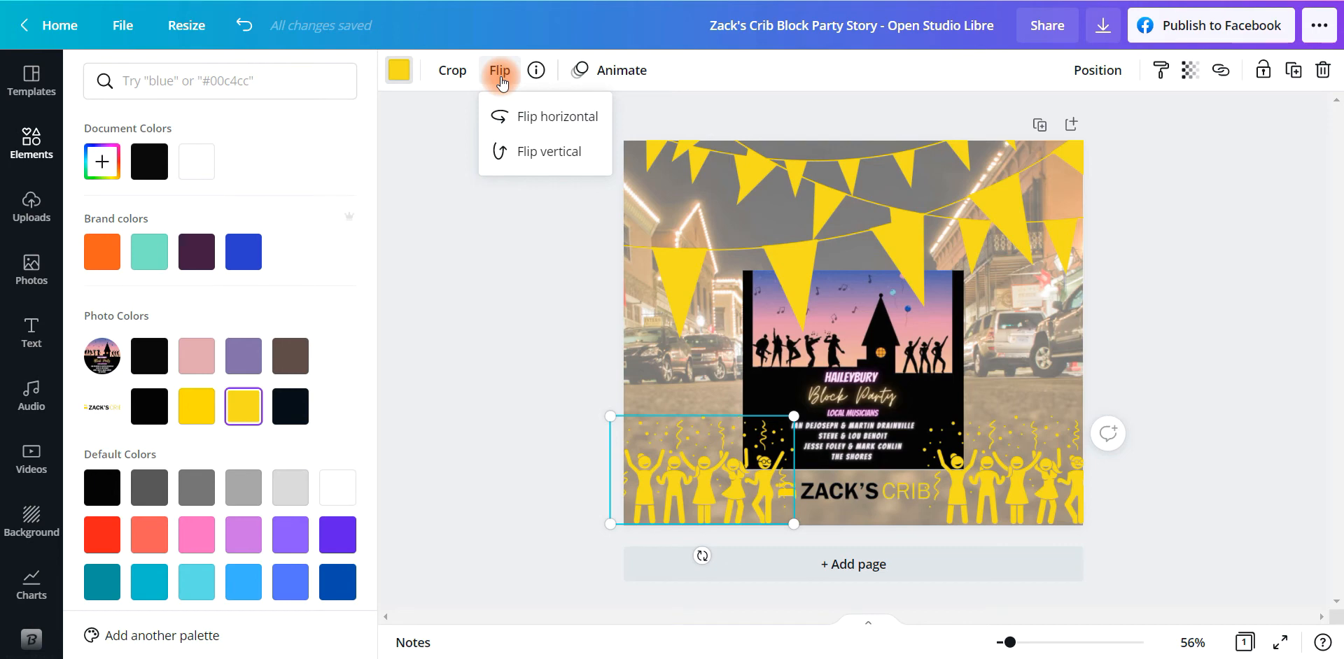
pyautogui.click(490, 349)
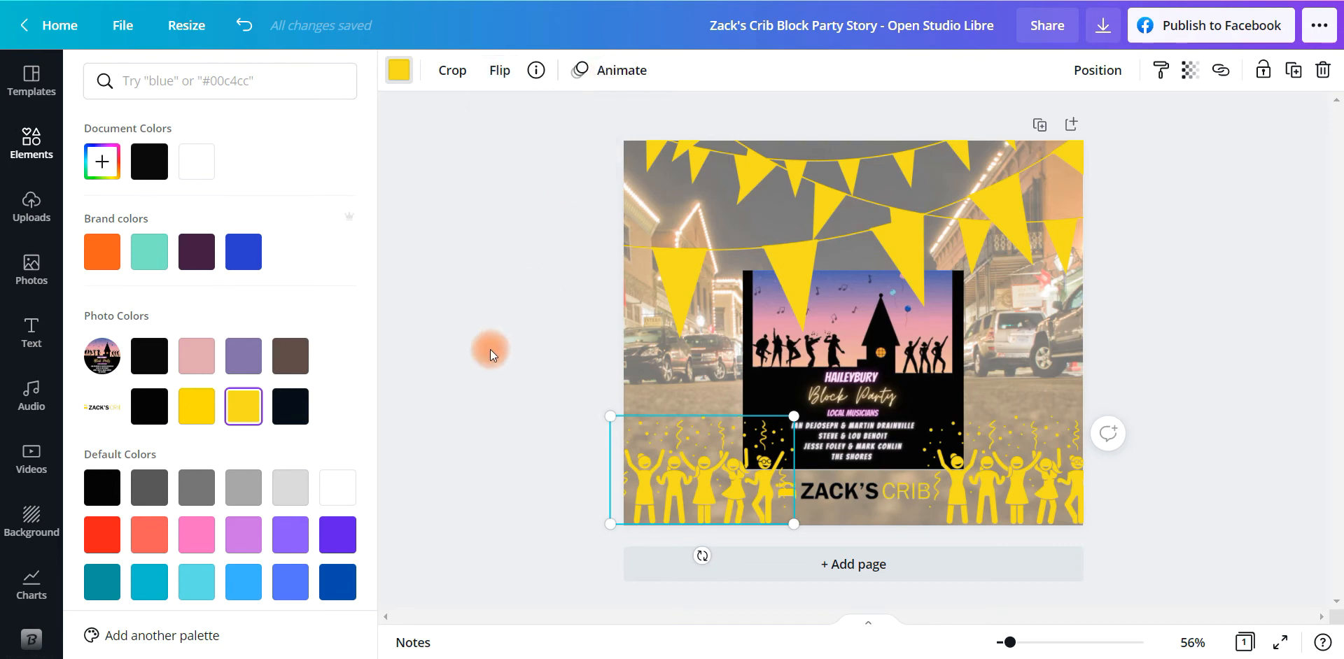
# Move the lower-left crowd graphic outward past the page's edge, clear of the logo, and enlarge it from its upper inner corner.
pyautogui.click(497, 70)
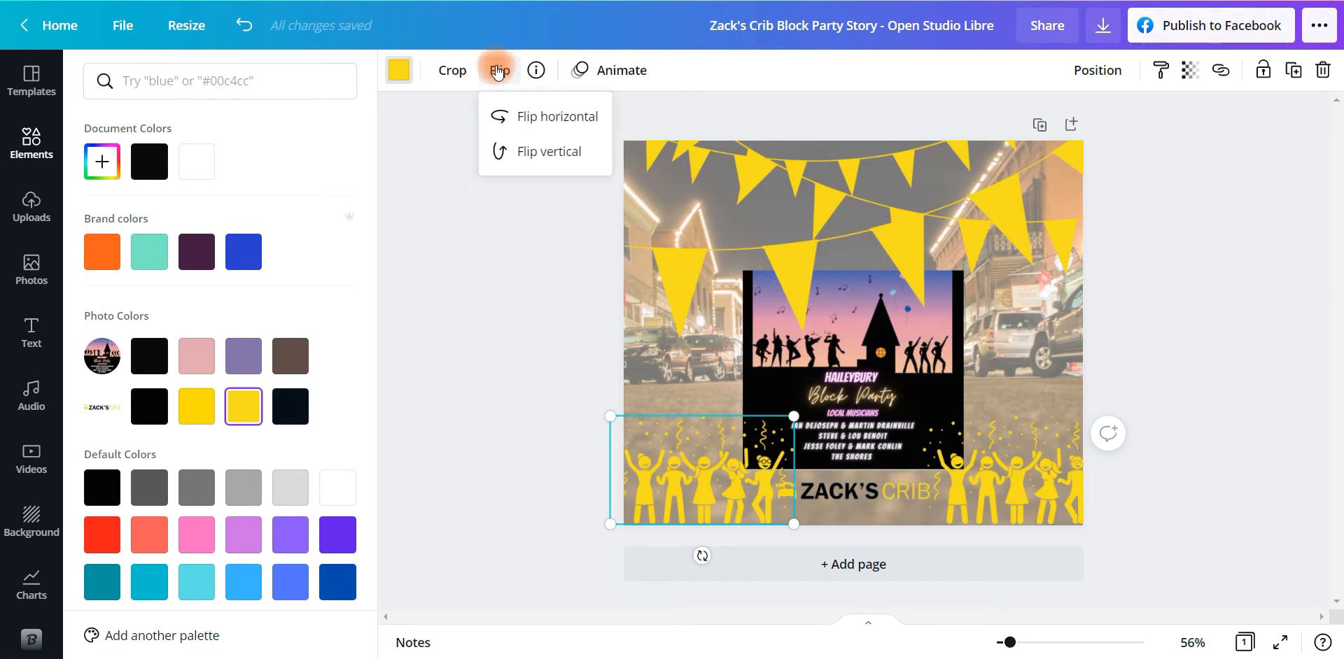
pyautogui.click(532, 123)
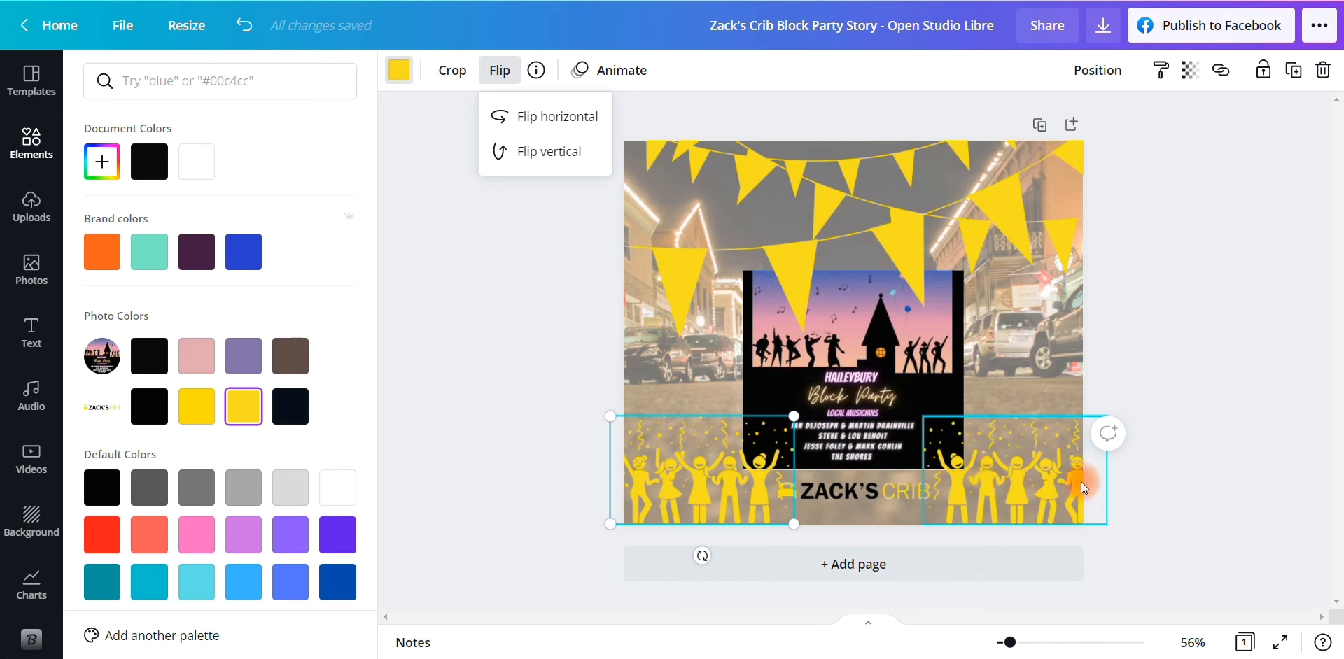
pyautogui.moveTo(695, 513); pyautogui.dragTo(671, 506)
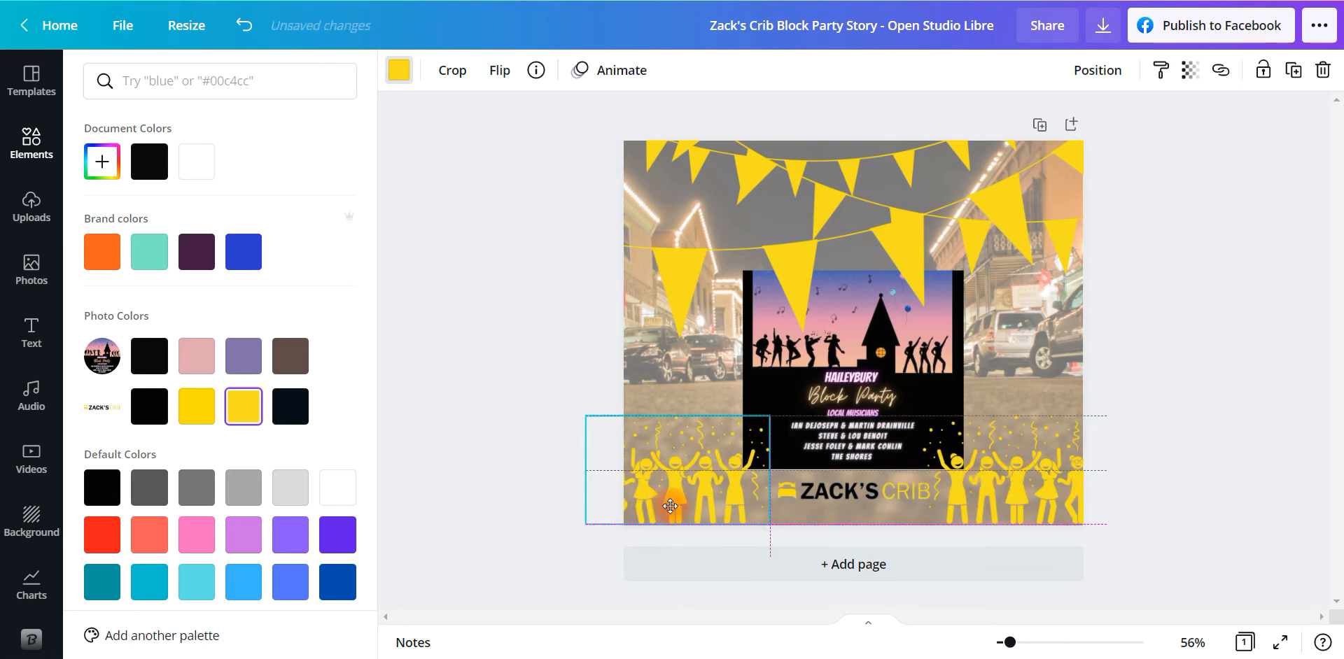
pyautogui.moveTo(671, 506); pyautogui.dragTo(661, 509)
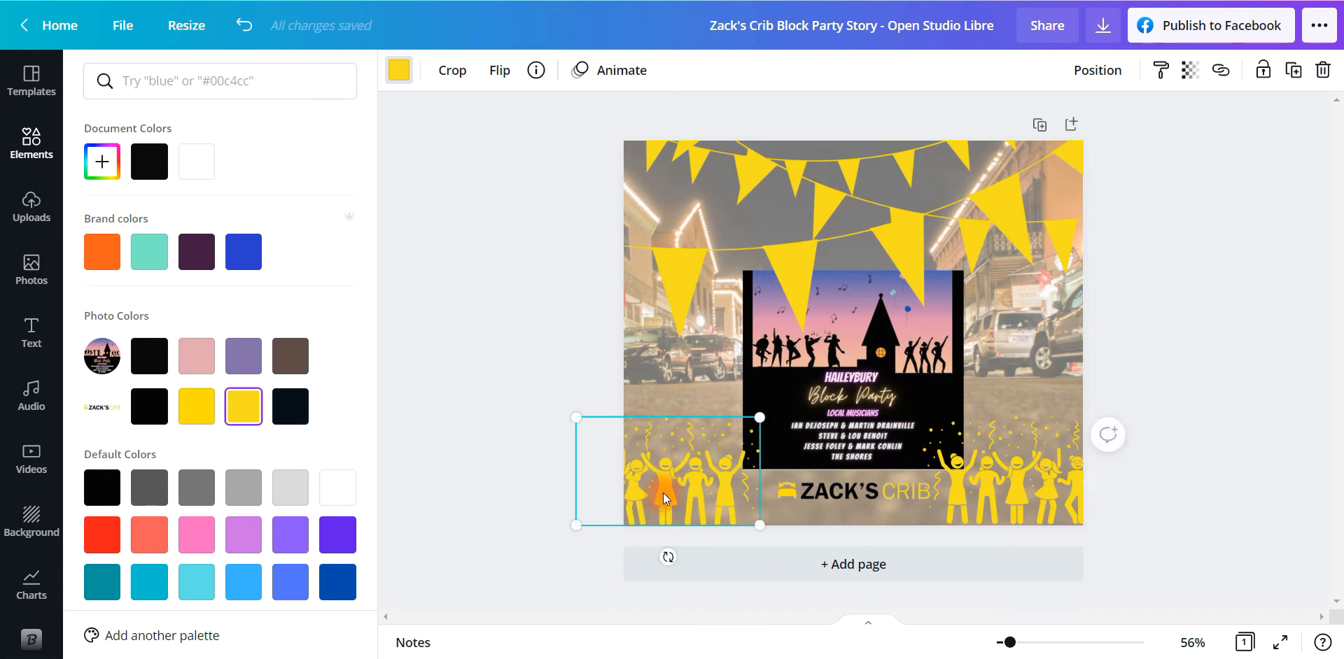
pyautogui.click(817, 564)
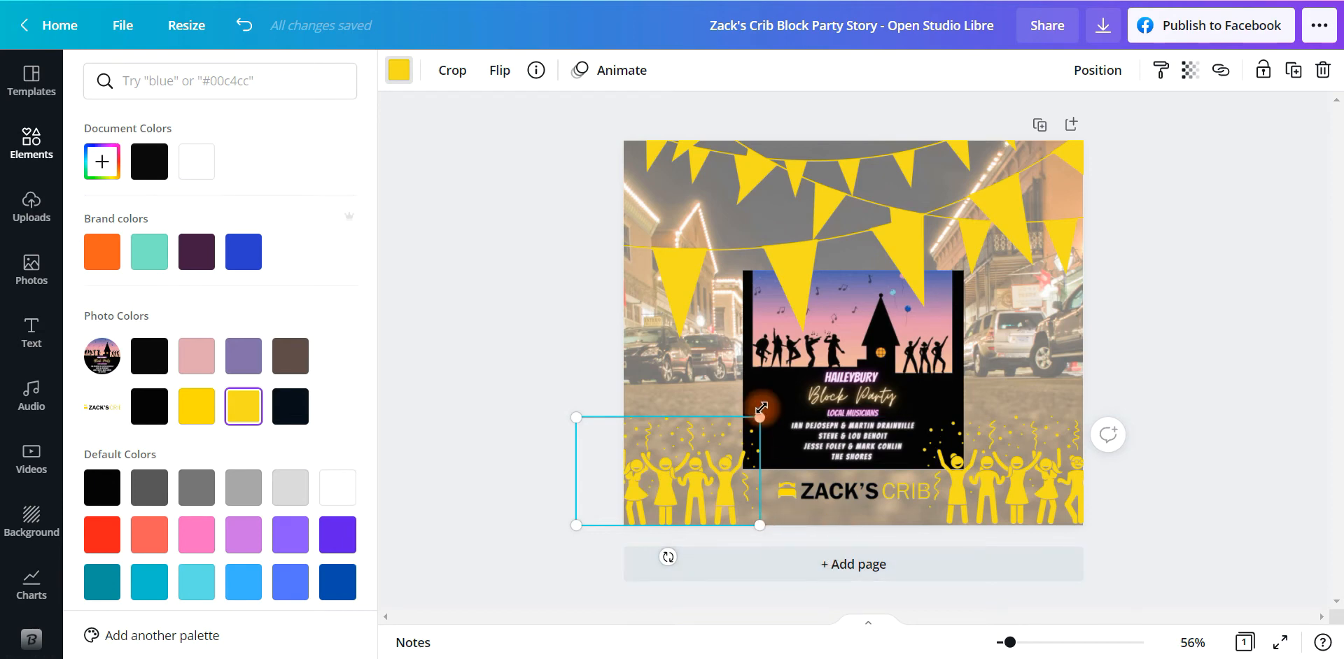
pyautogui.moveTo(764, 419); pyautogui.dragTo(798, 396)
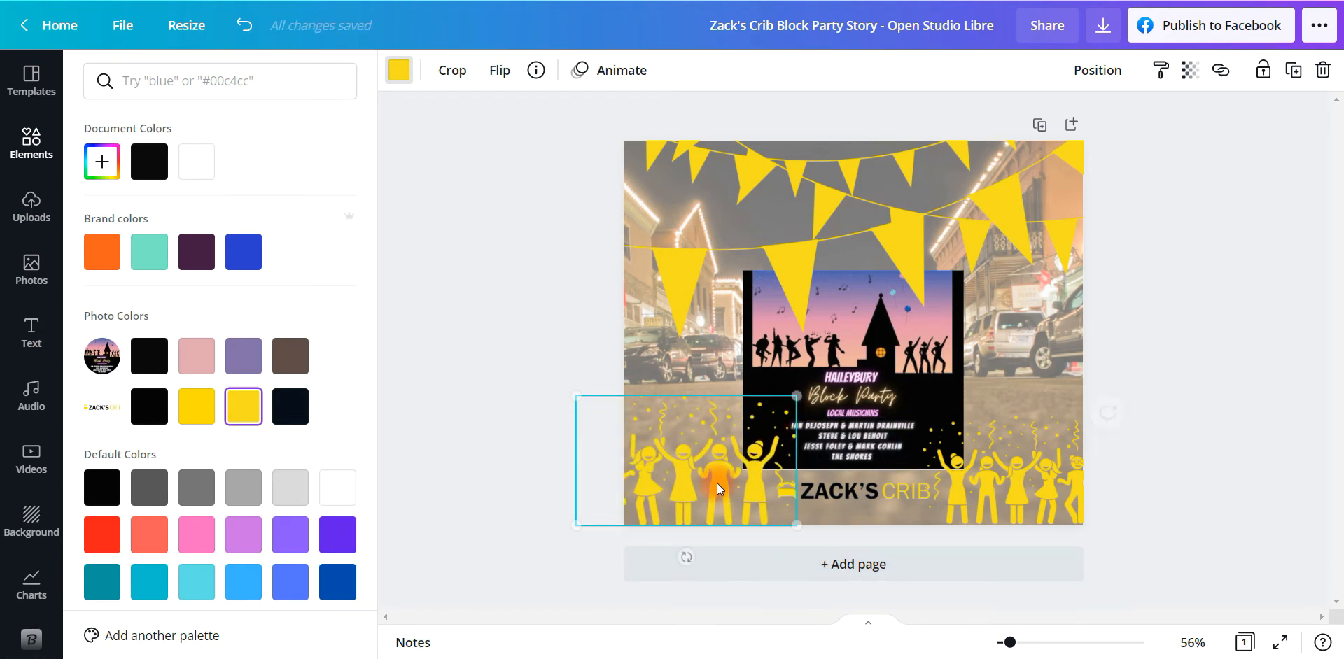
# Enlarge the lower-right crowd graphic from its upper inner corner and shift it slightly outward from the logo.
pyautogui.click(980, 483)
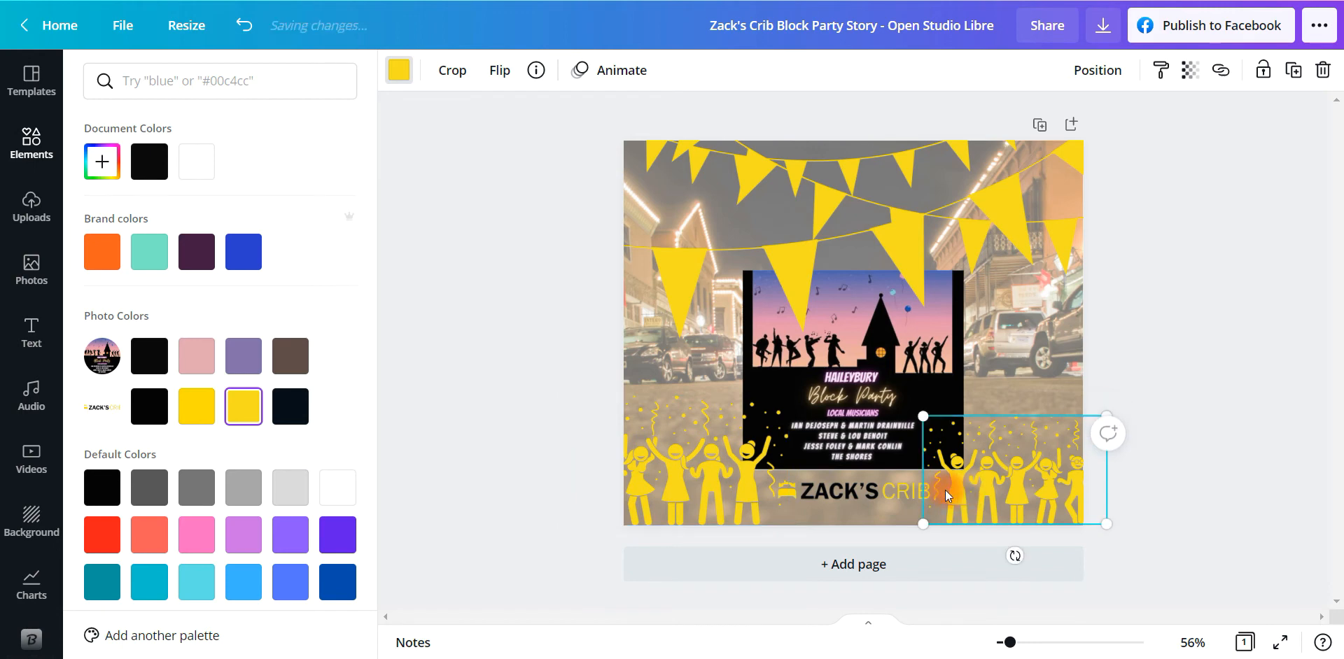
pyautogui.moveTo(924, 421); pyautogui.dragTo(908, 408)
pyautogui.moveTo(1012, 493); pyautogui.dragTo(1018, 489)
pyautogui.click(1185, 395)
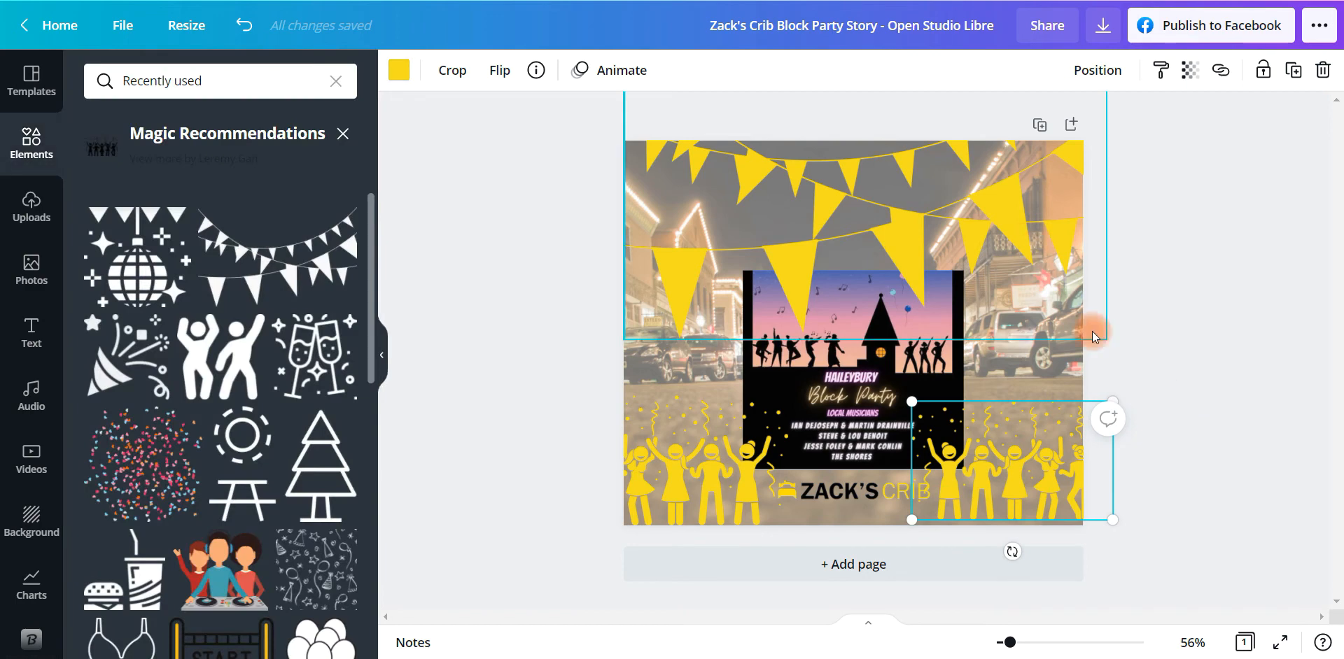
pyautogui.click(1234, 329)
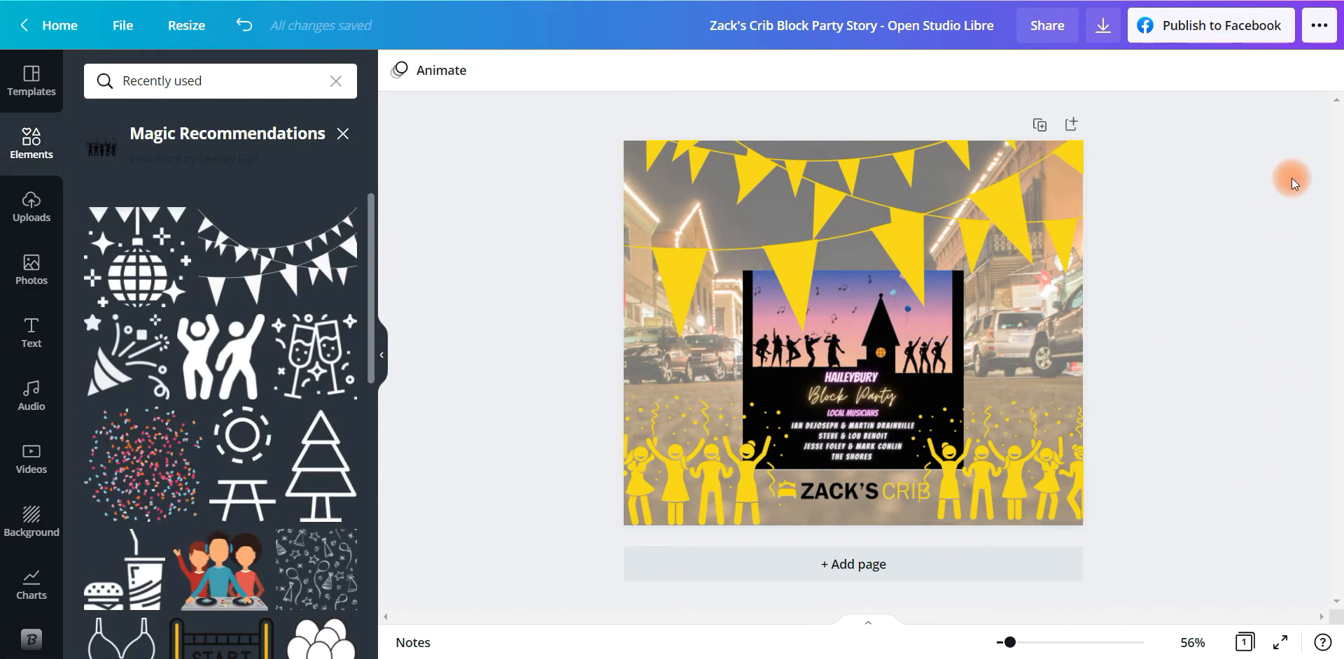
# Recolour both cheering crowd graphics white using the document colours.
pyautogui.click(820, 494)
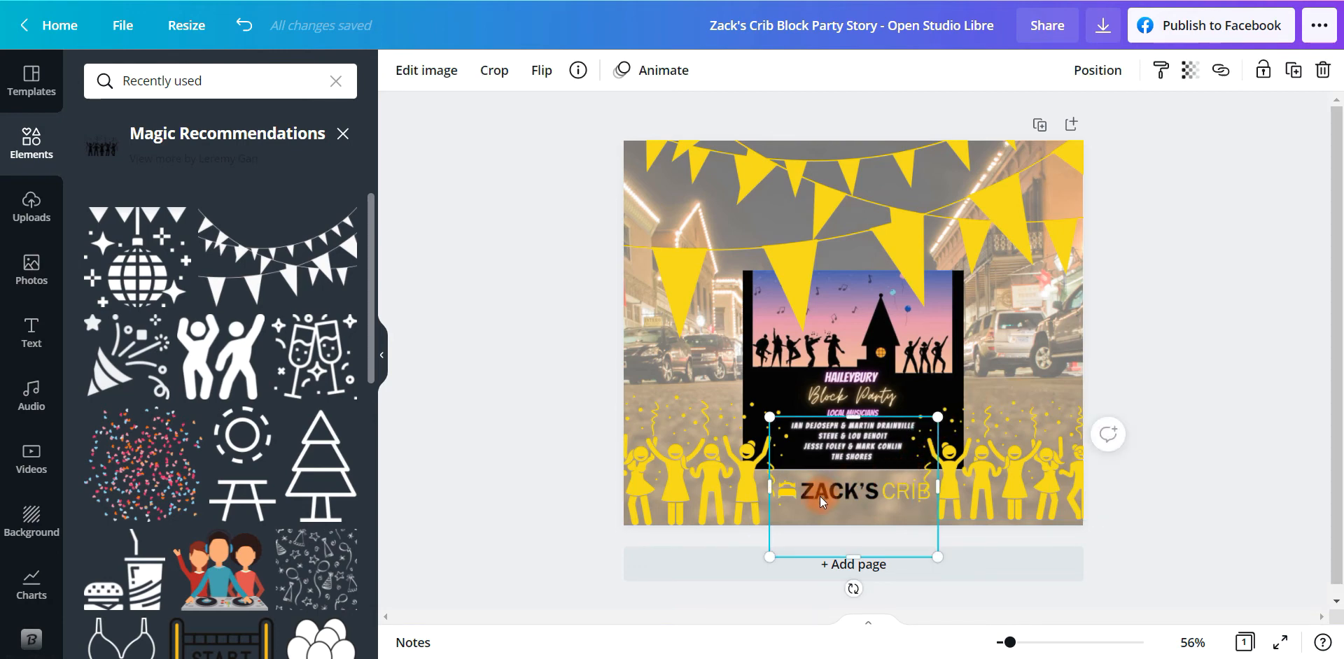
pyautogui.click(703, 489)
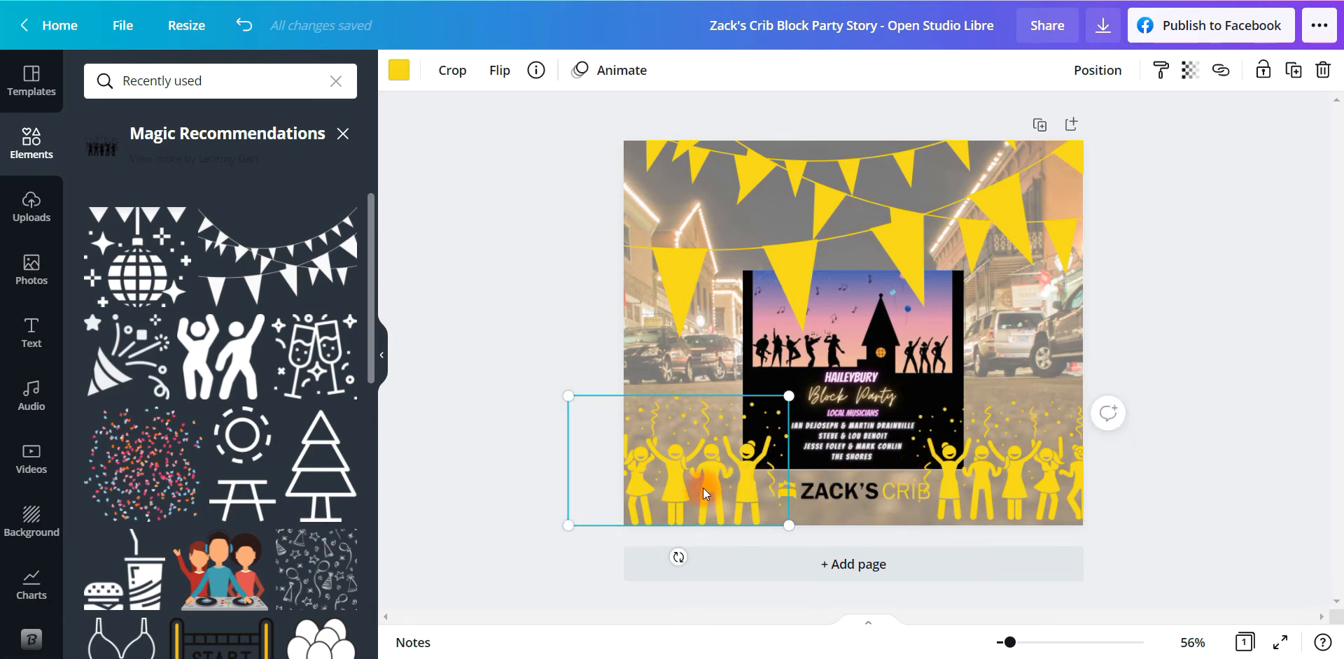
pyautogui.click(399, 70)
pyautogui.click(197, 162)
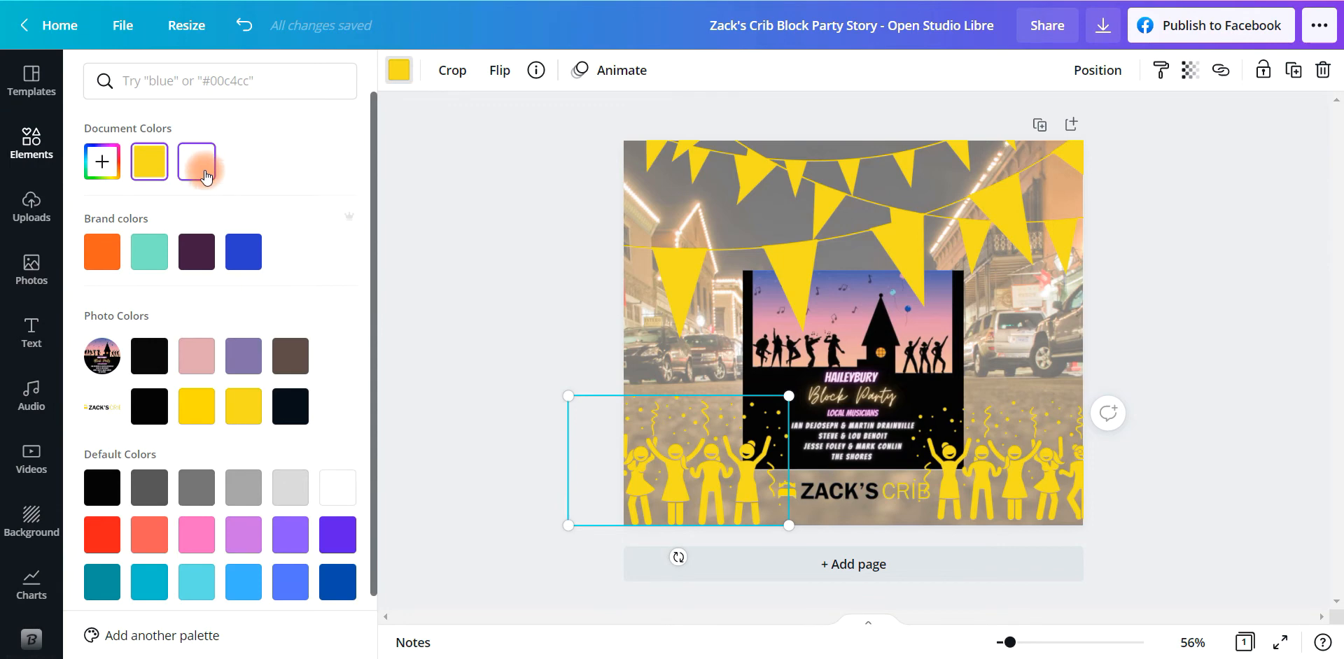
pyautogui.click(1052, 481)
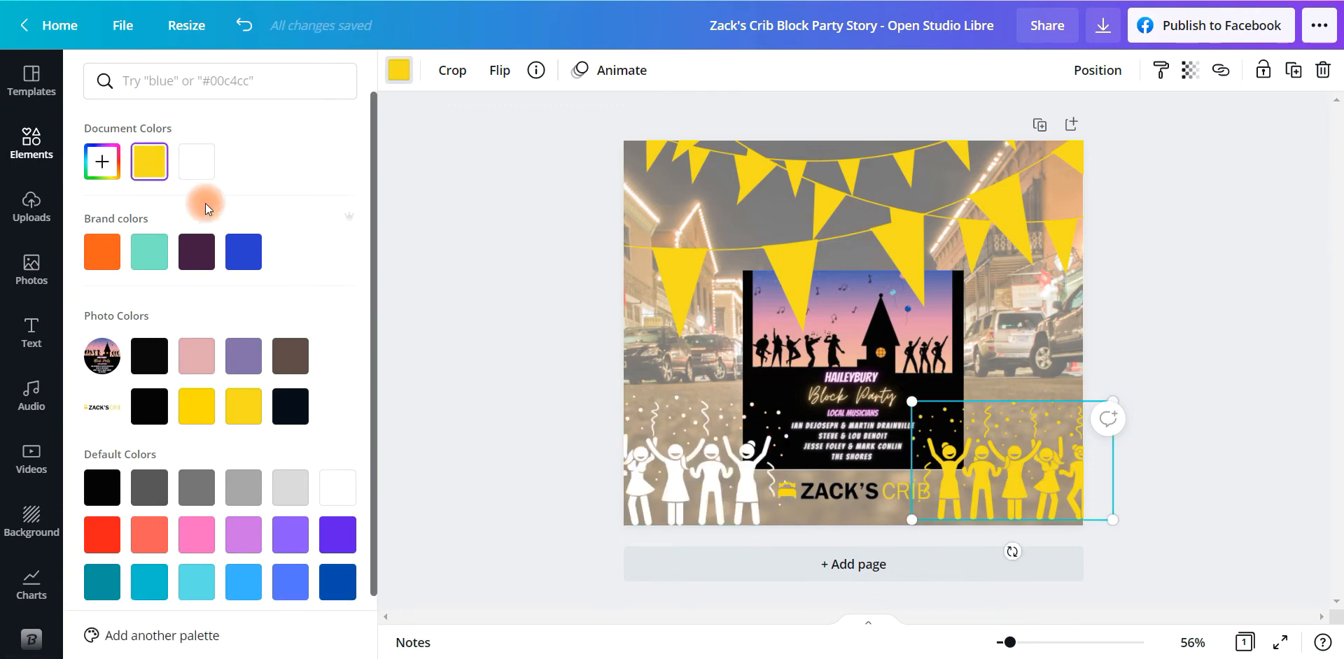
pyautogui.click(210, 164)
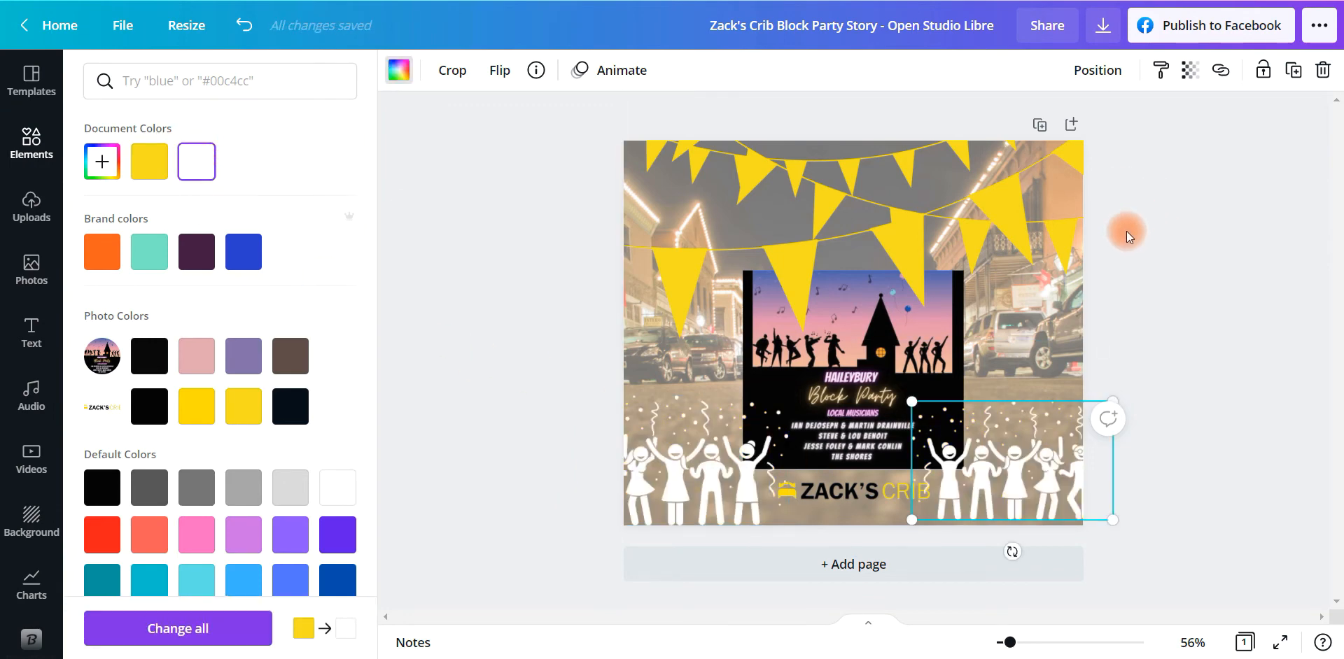
pyautogui.click(1201, 225)
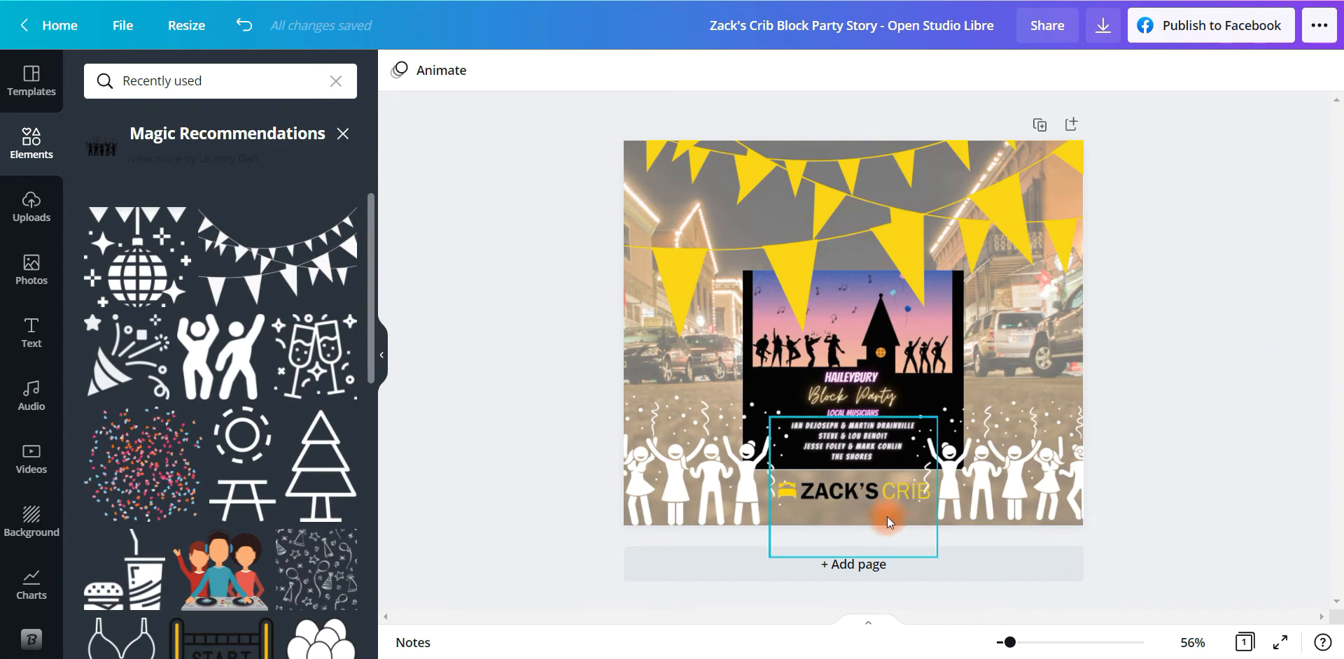
# Bring the Zack's Crib logo to the front of the layer order.
pyautogui.click(885, 518)
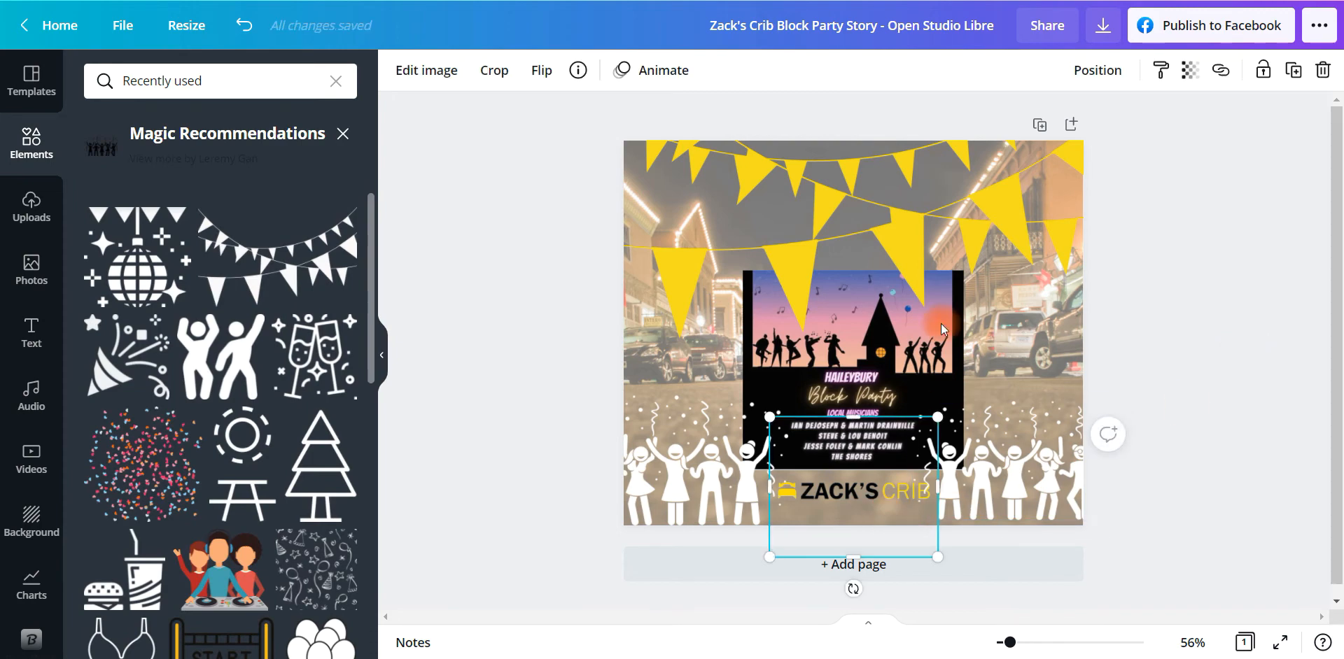
pyautogui.click(1098, 70)
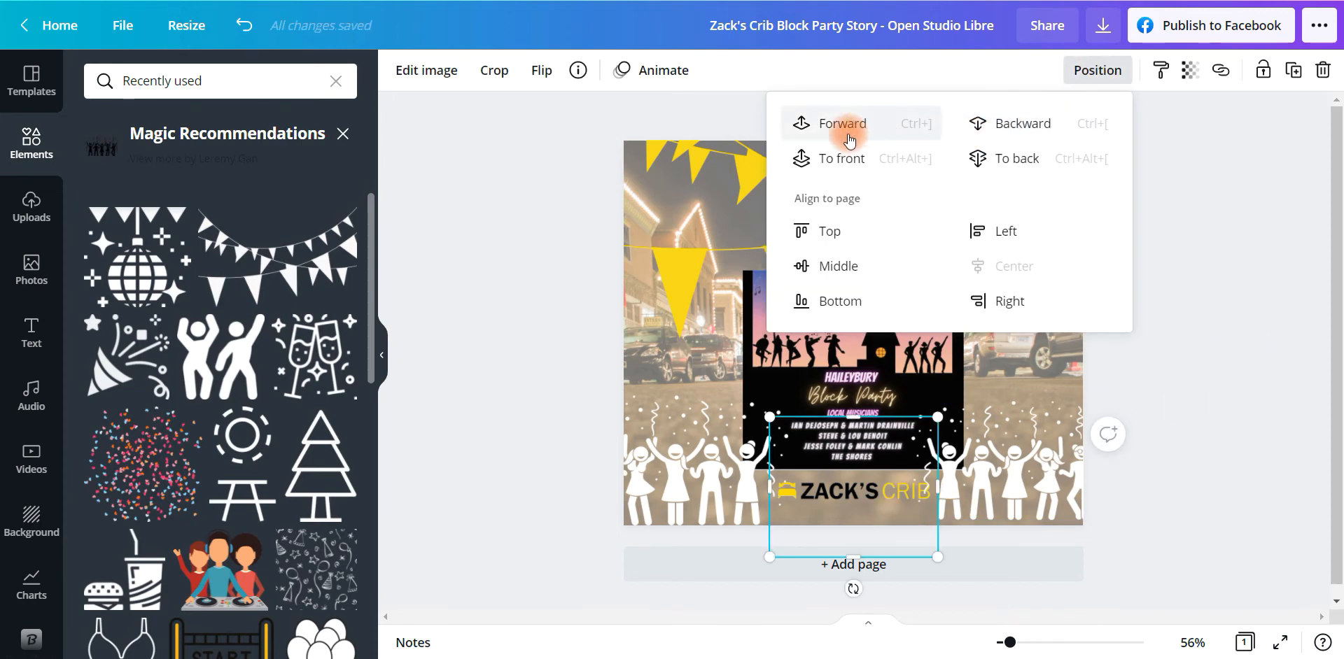
pyautogui.click(833, 162)
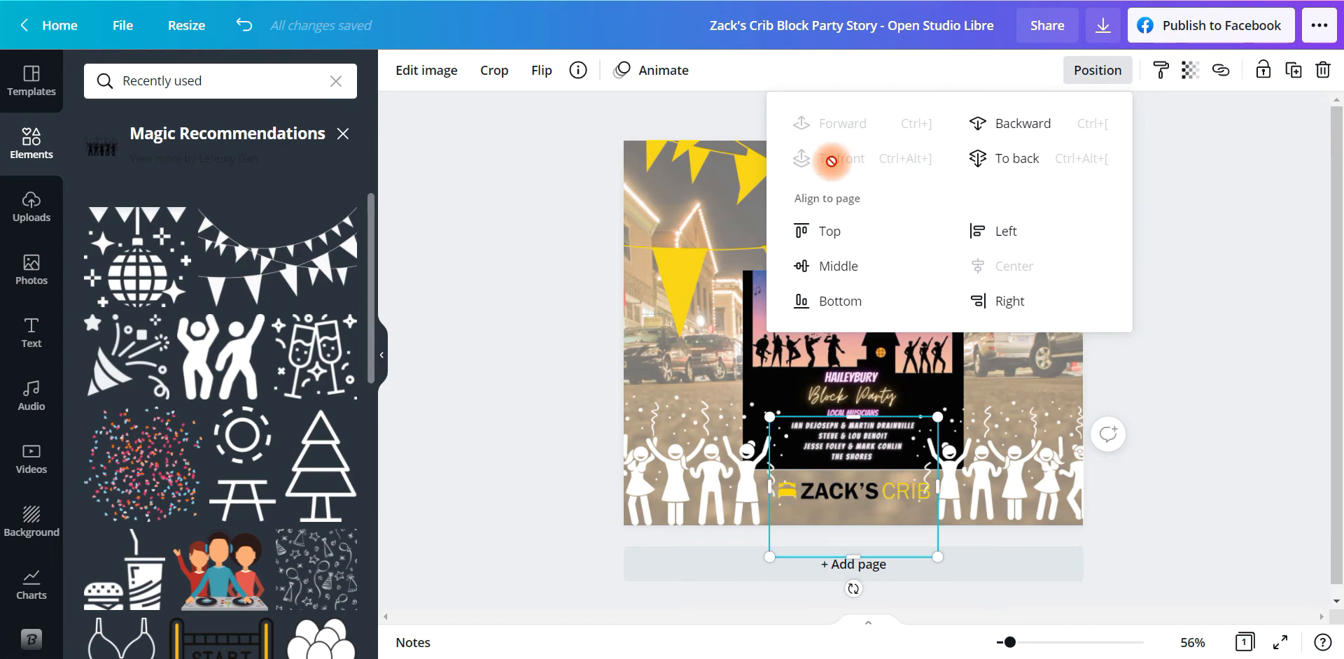
pyautogui.click(1182, 402)
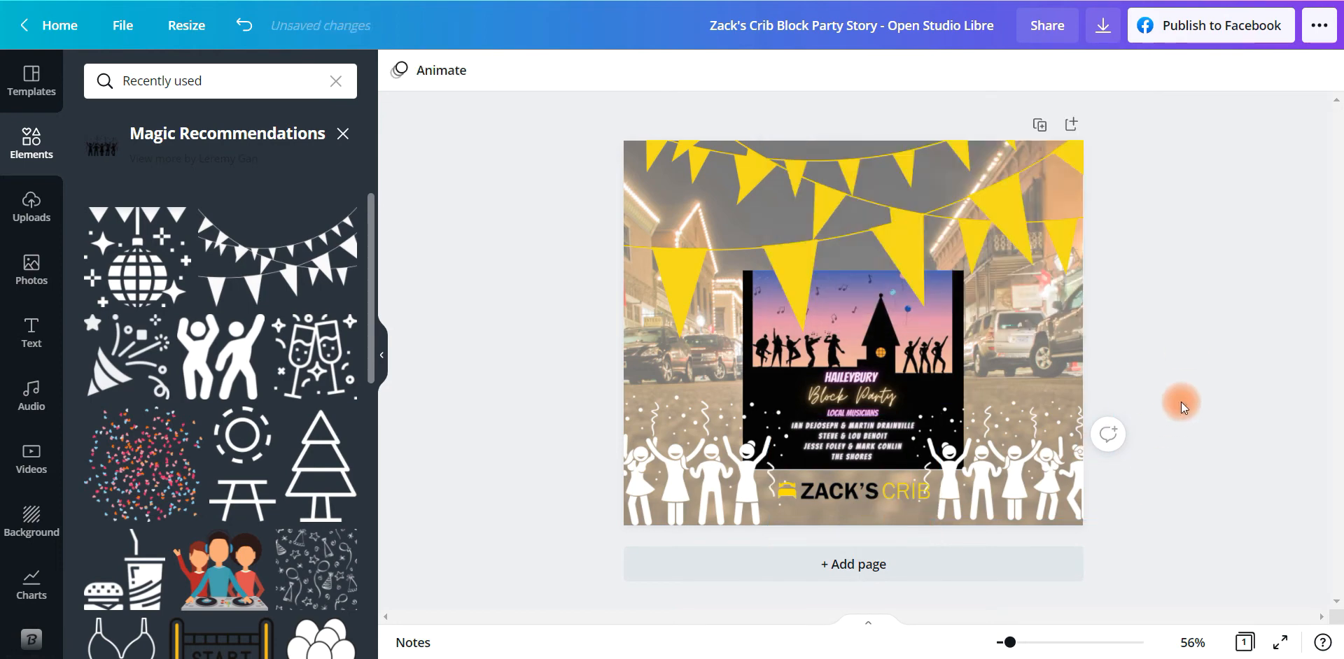
# Send the Zack's Crib logo one layer backward.
pyautogui.click(851, 494)
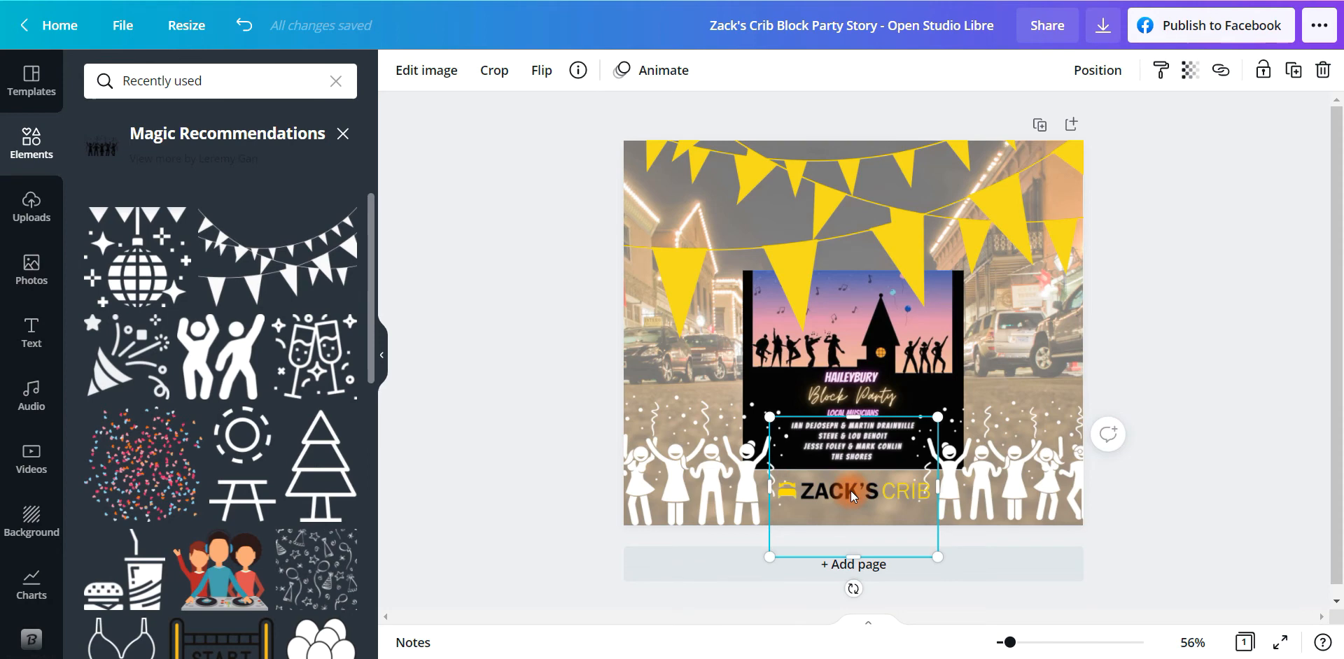
pyautogui.click(1109, 70)
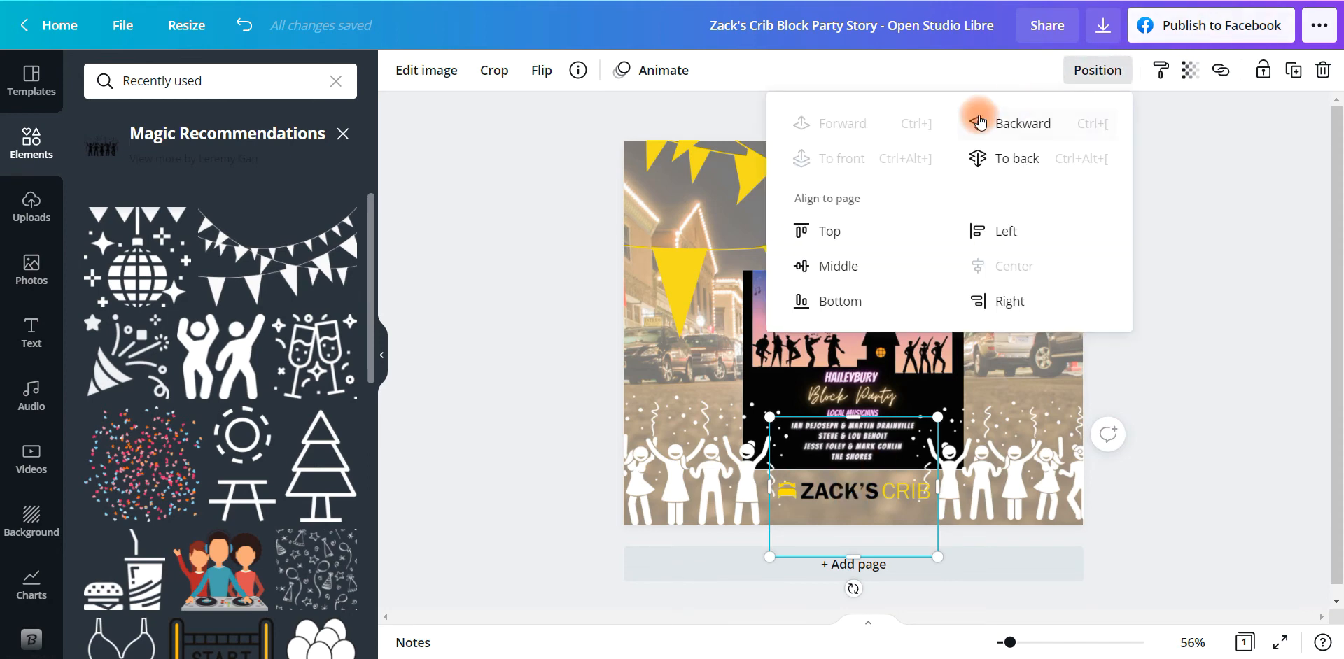
pyautogui.click(979, 123)
pyautogui.click(1254, 364)
# Try sending the lower-right crowd graphic one layer backward, and bring it forward again.
pyautogui.click(1008, 462)
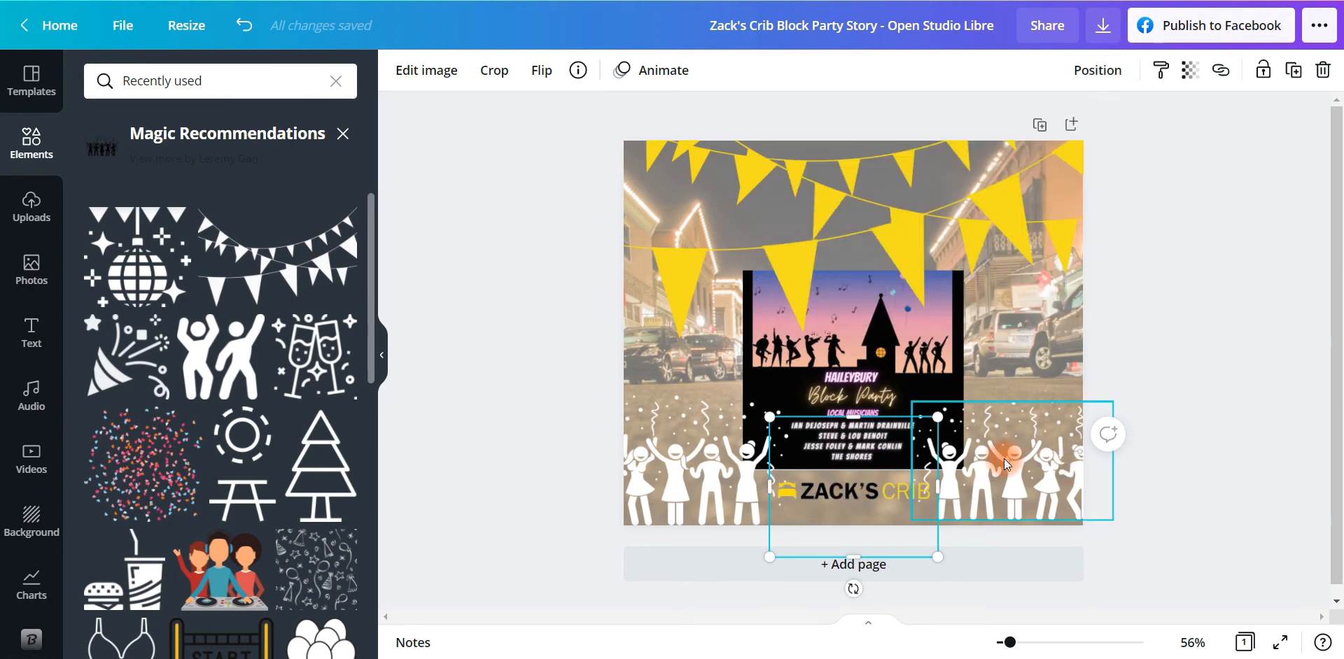
pyautogui.click(1118, 70)
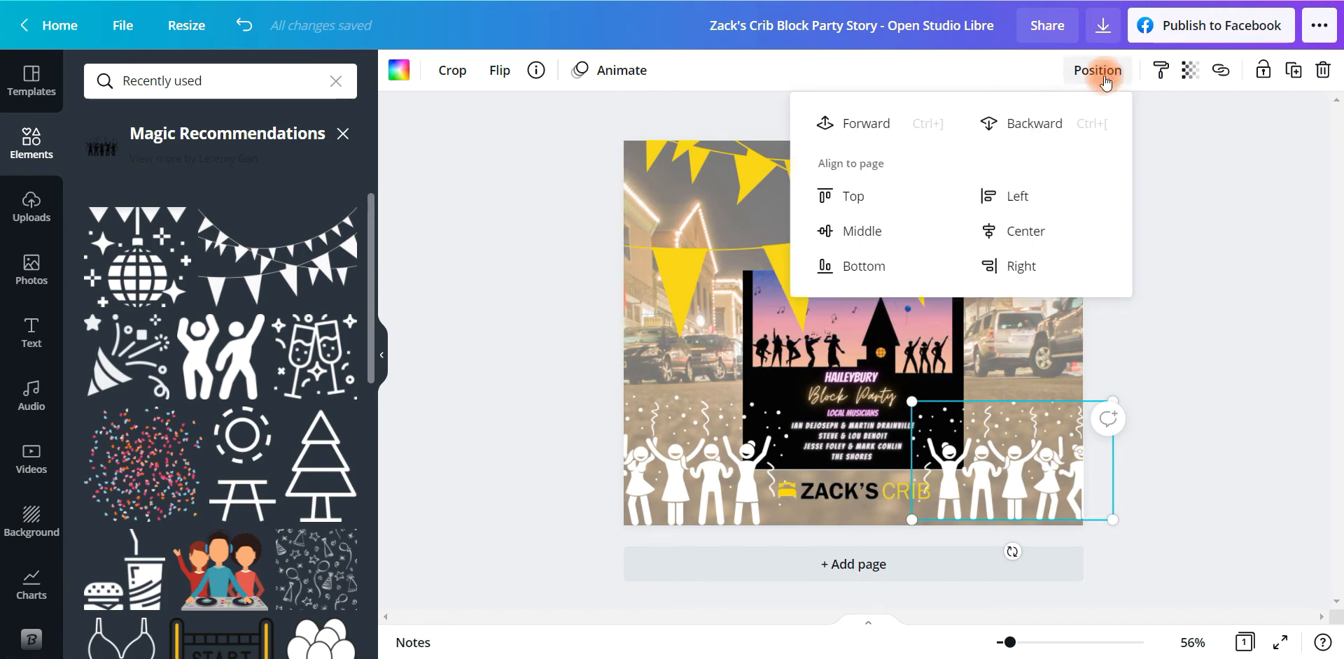
pyautogui.click(1023, 126)
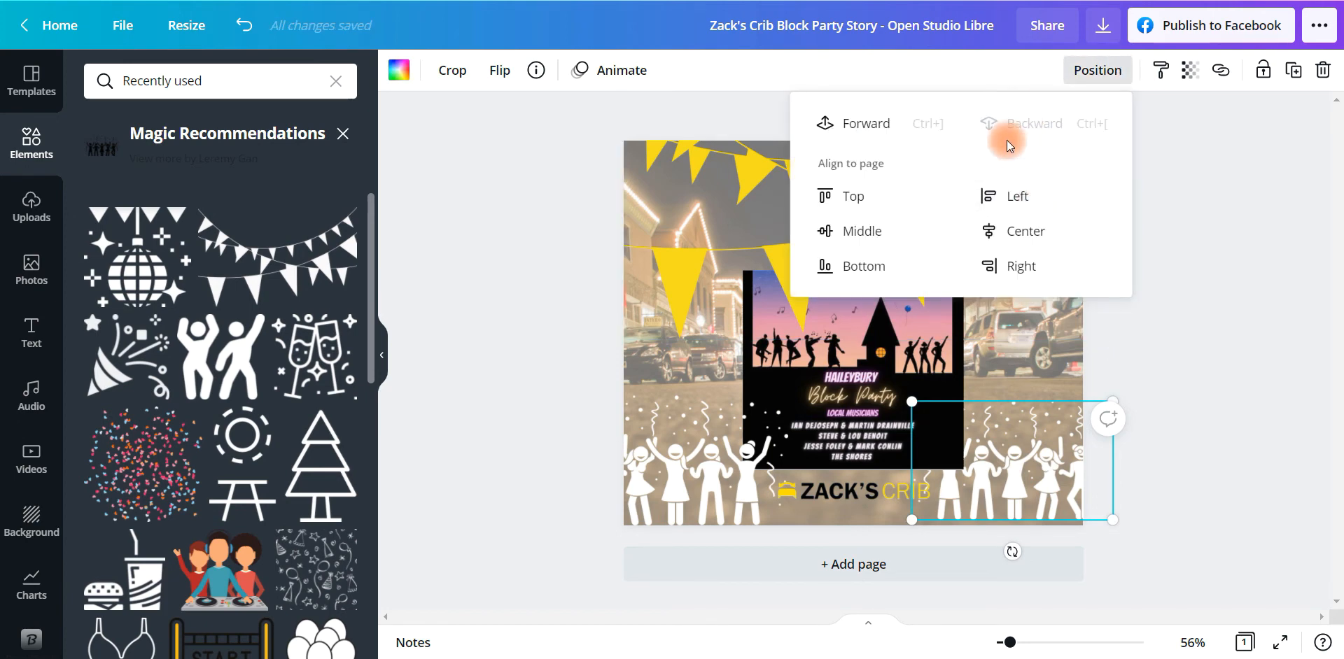
pyautogui.click(868, 125)
pyautogui.click(1230, 394)
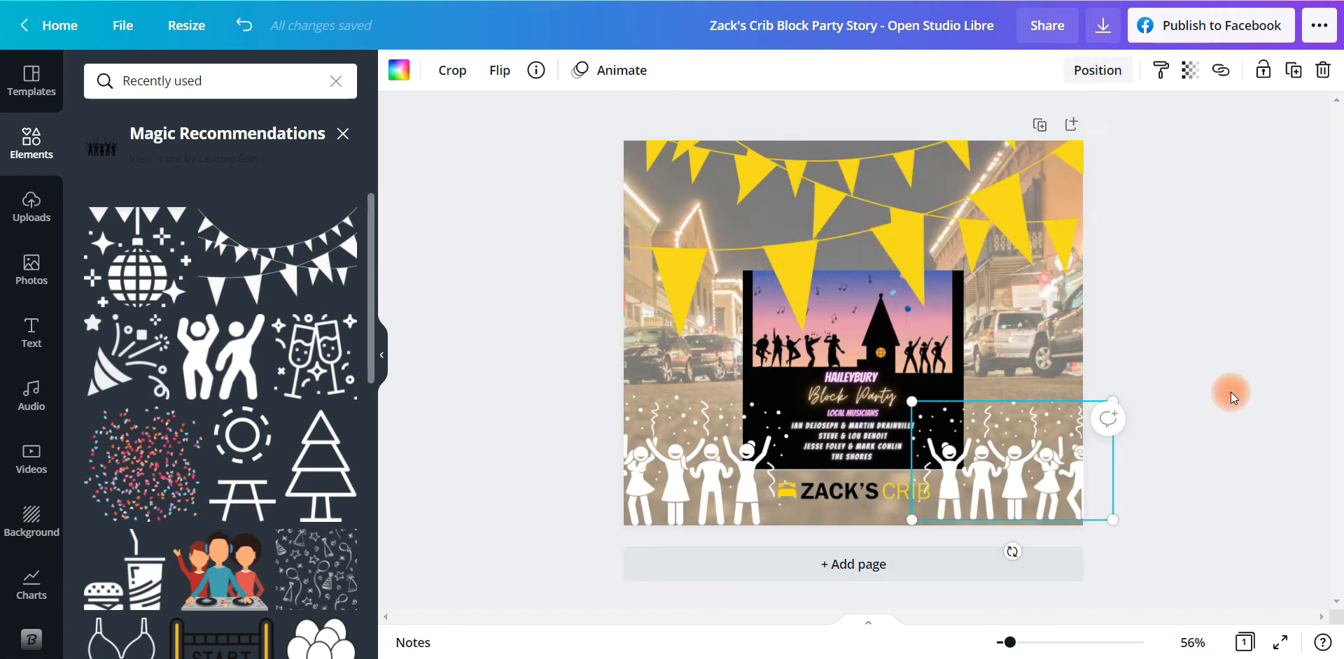
pyautogui.click(846, 494)
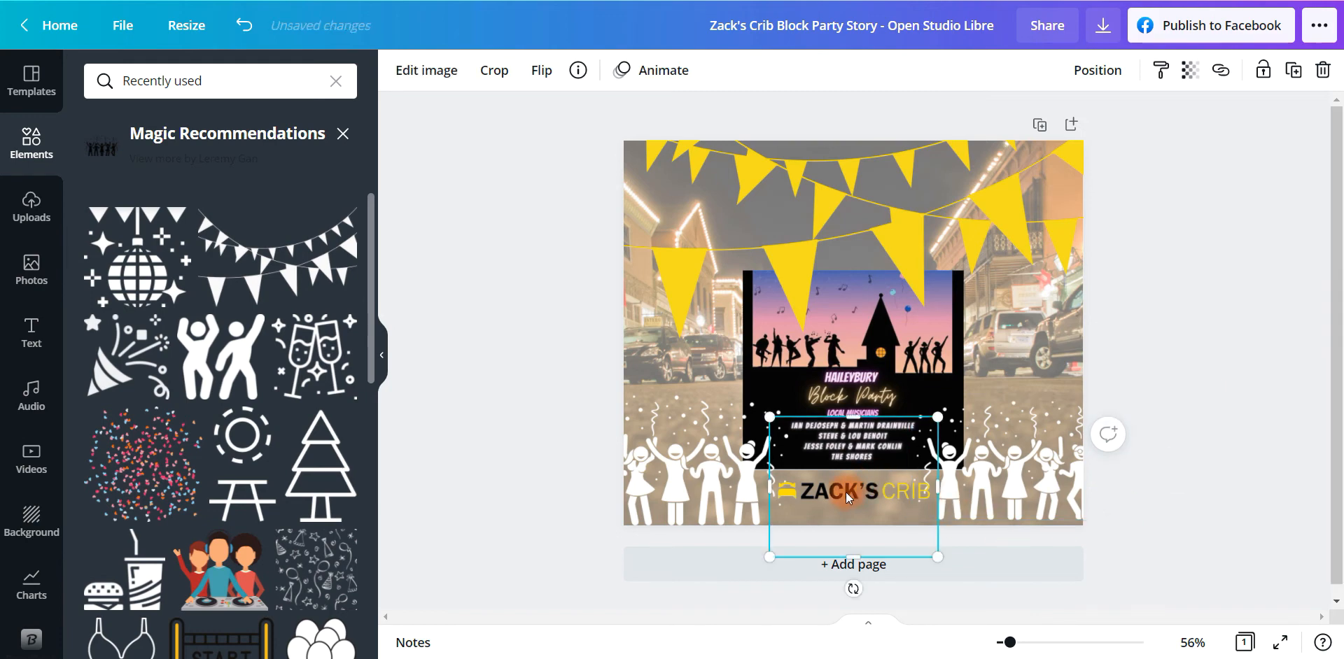
pyautogui.click(1267, 344)
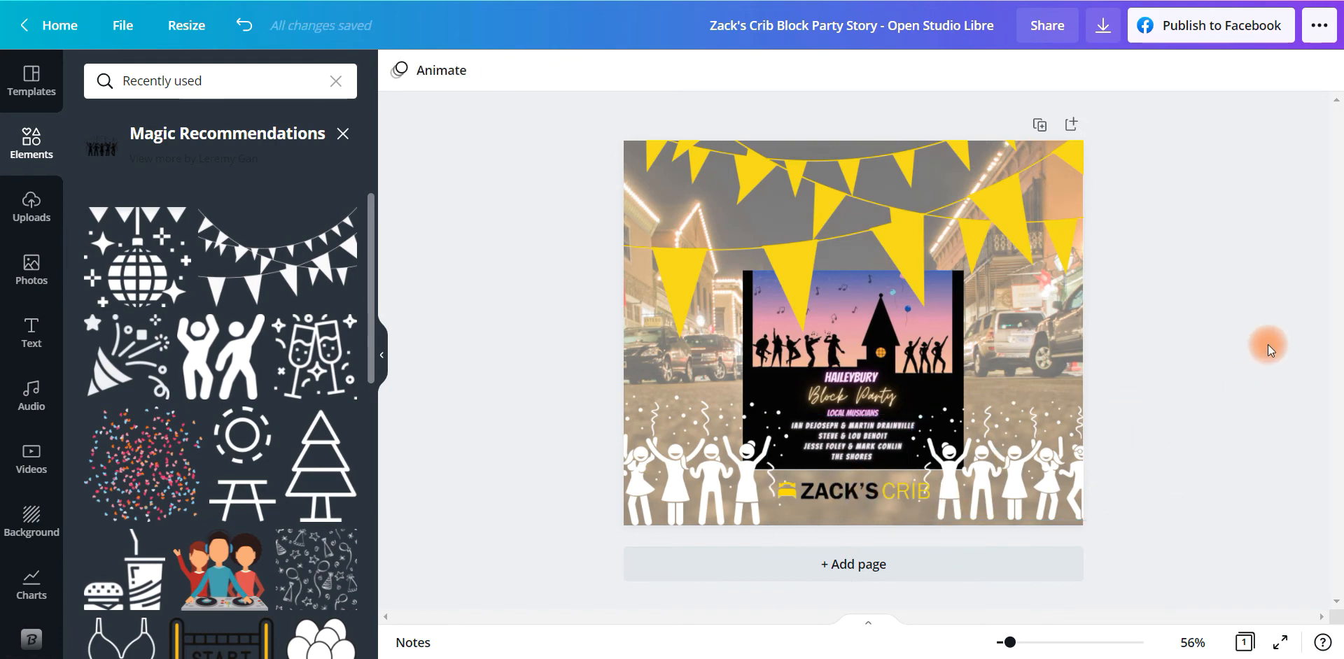
# Enlarge the Block Party poster image and centre it horizontally on the page, just above the logo.
pyautogui.click(859, 318)
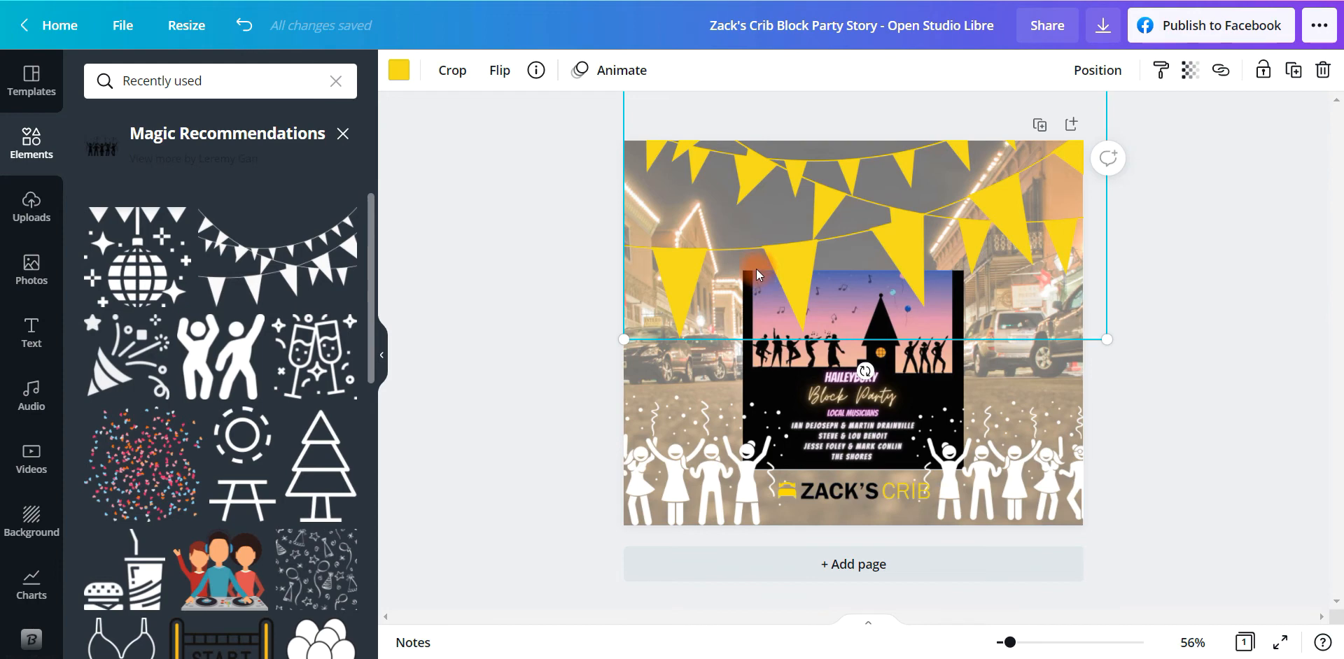
pyautogui.click(893, 351)
pyautogui.moveTo(740, 259); pyautogui.dragTo(707, 231)
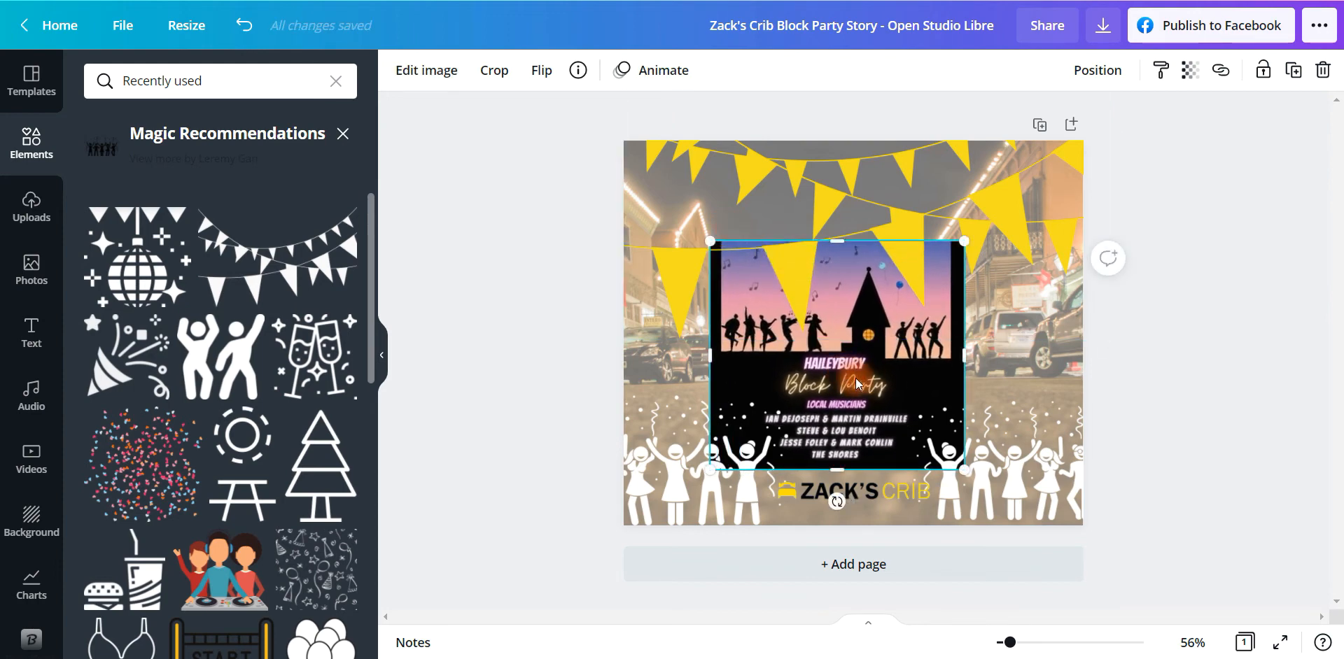
pyautogui.moveTo(853, 383); pyautogui.dragTo(867, 376)
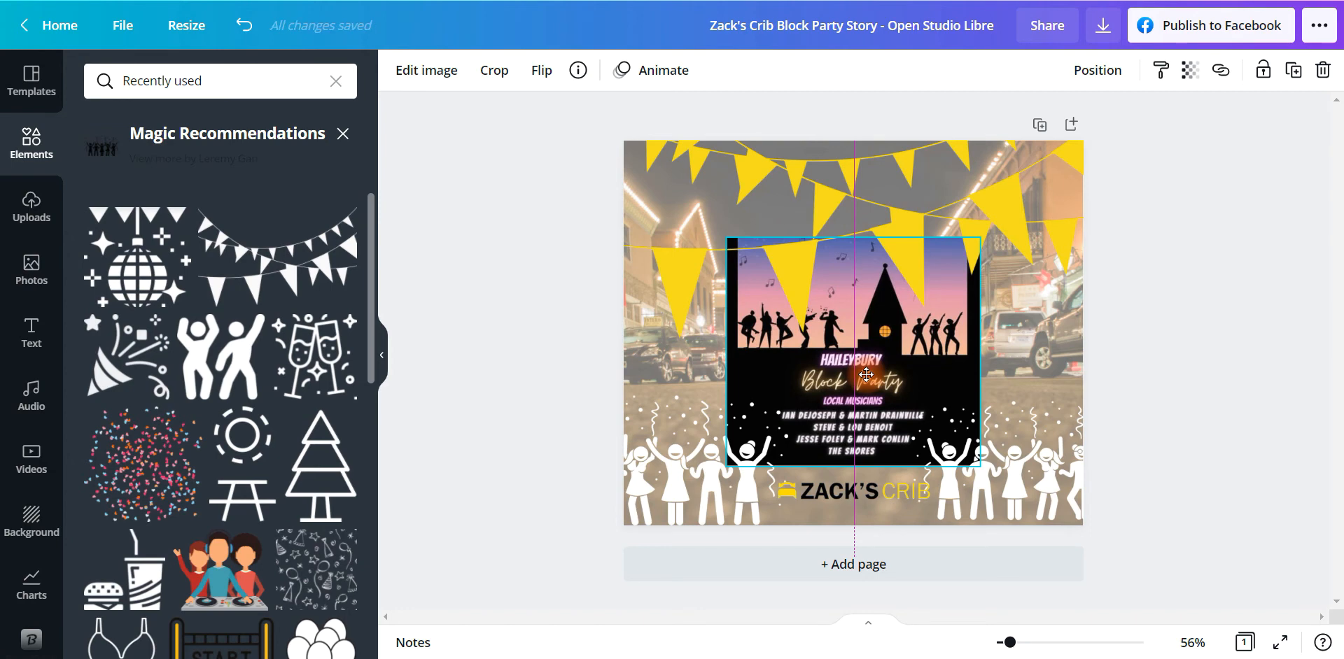
pyautogui.moveTo(867, 375); pyautogui.dragTo(867, 375)
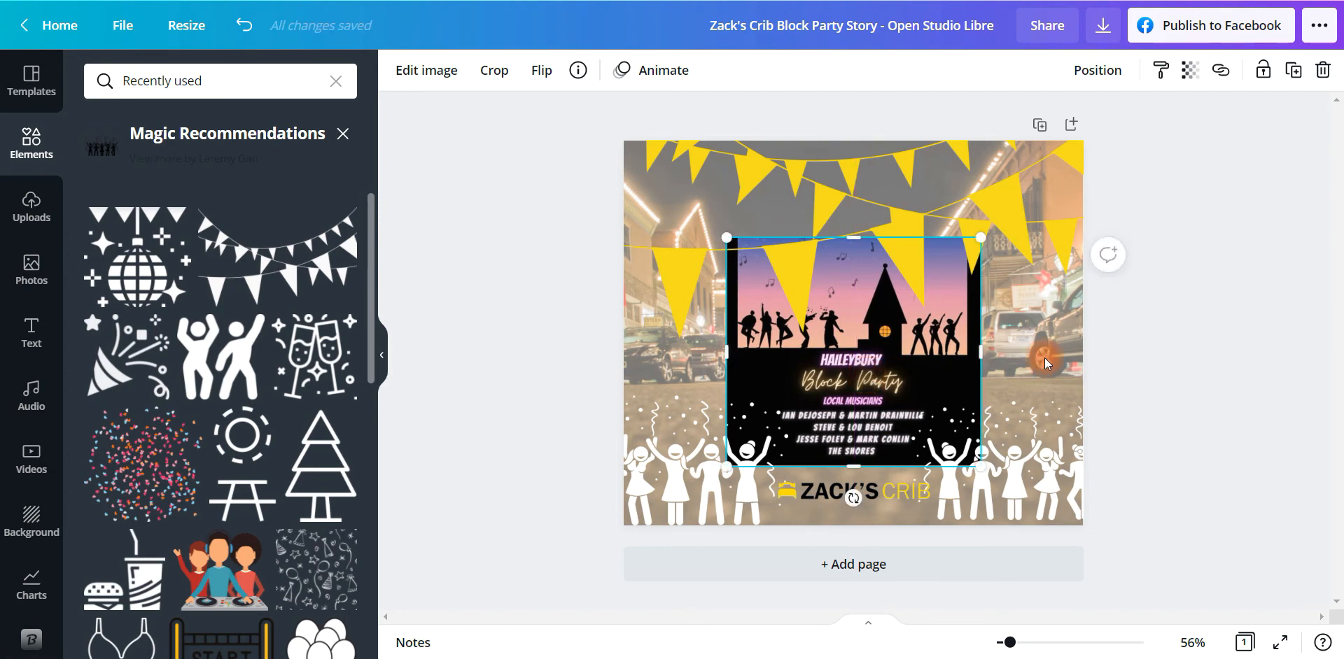
pyautogui.click(1278, 317)
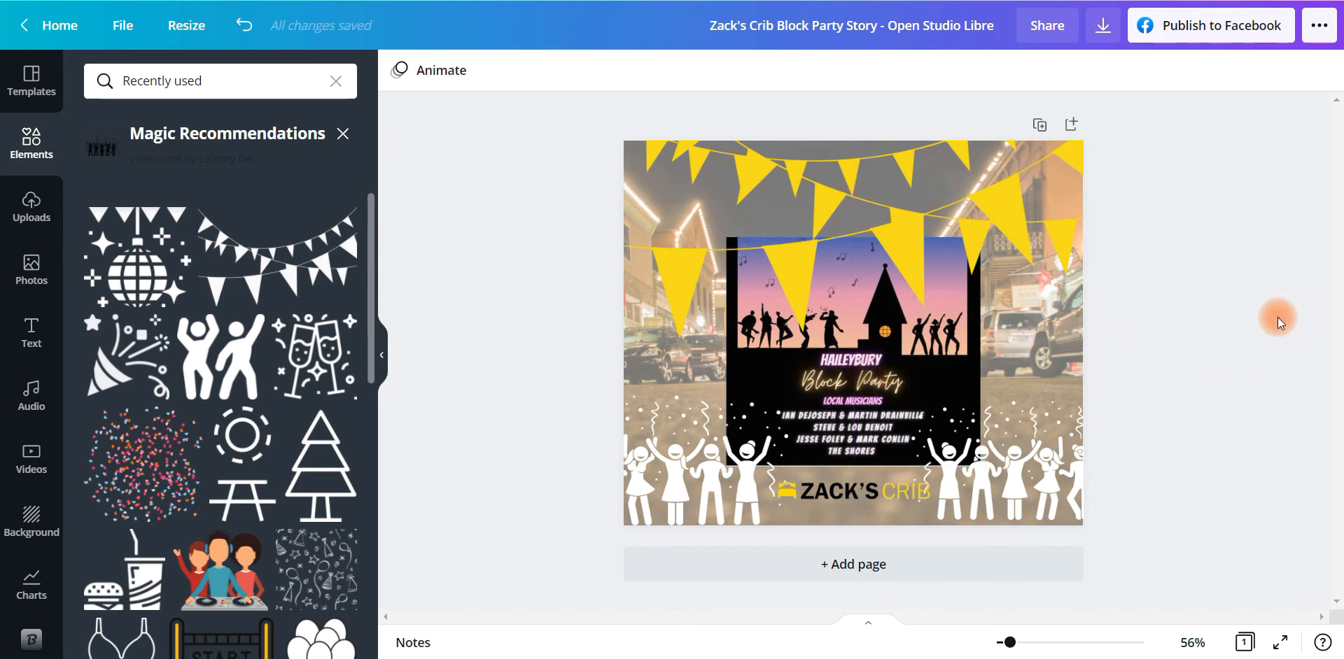
# Move the bunting flags graphic slightly upward so it covers less of the poster.
pyautogui.click(913, 228)
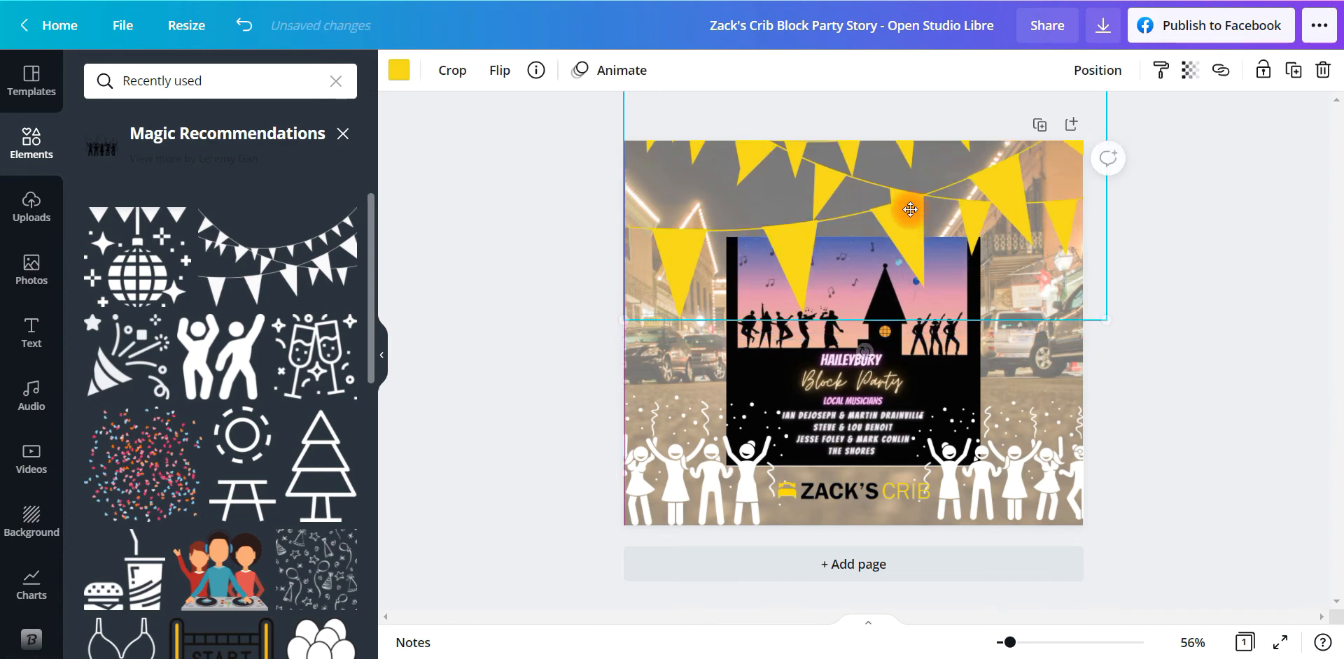
pyautogui.click(1308, 464)
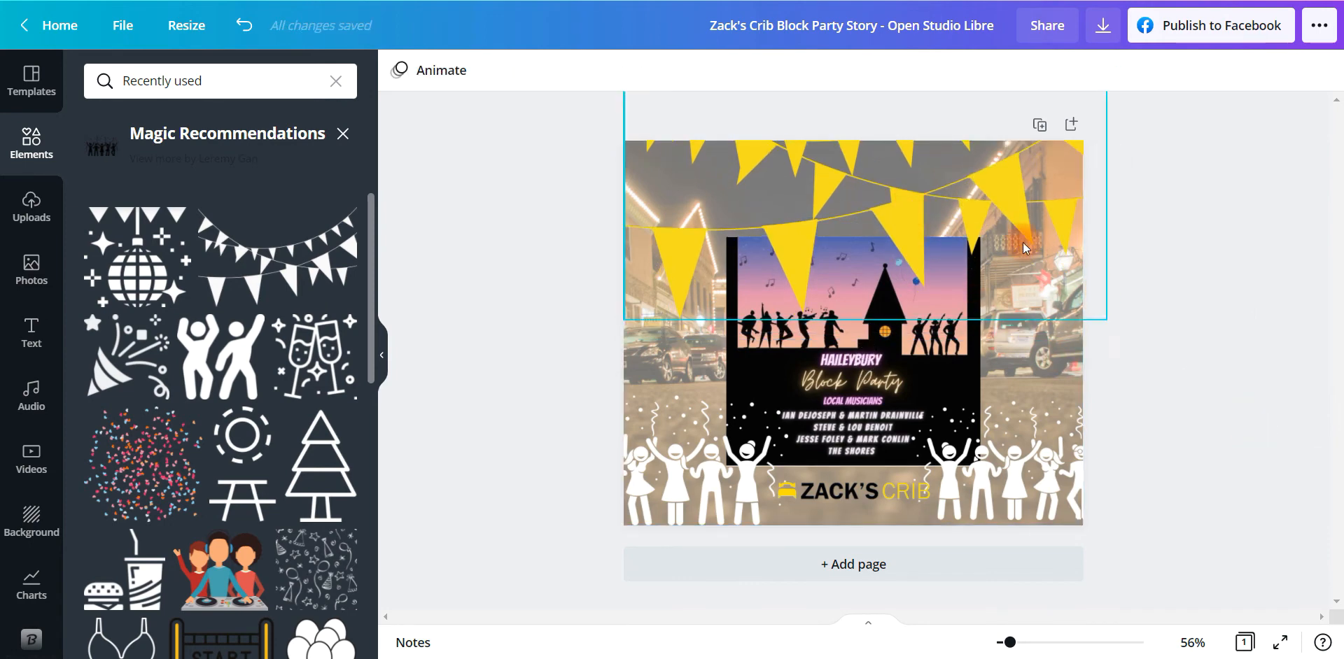
pyautogui.click(1242, 482)
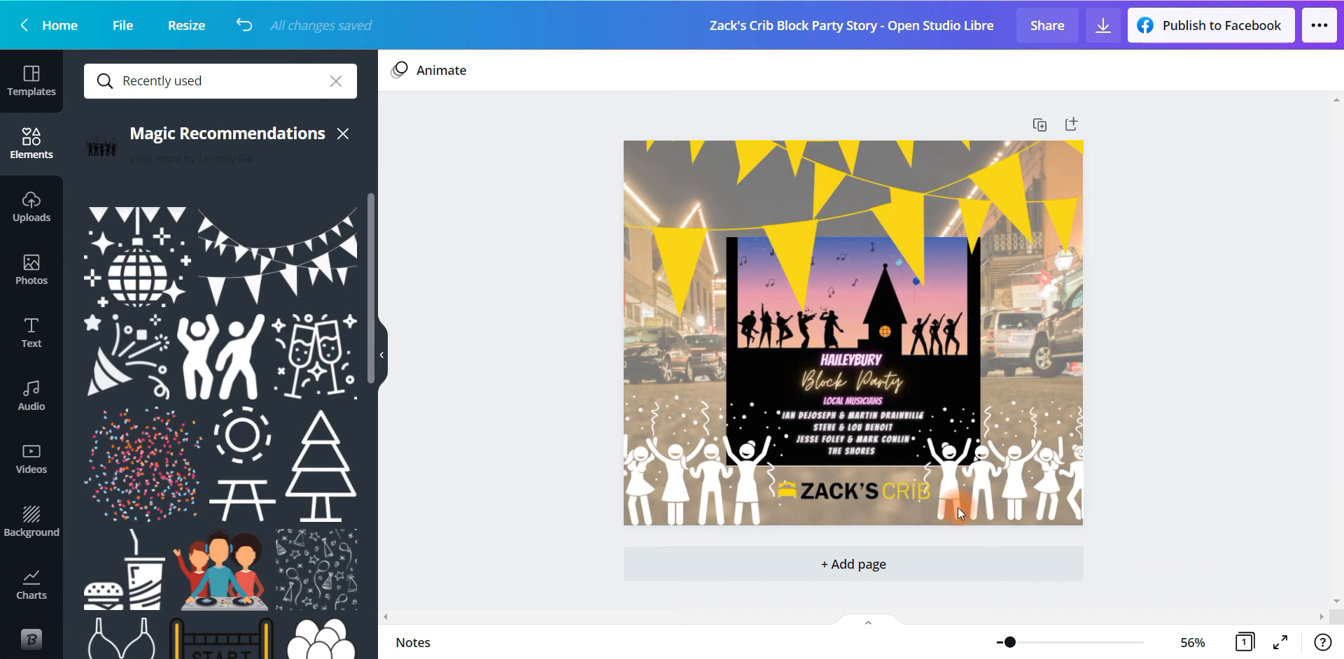
# Look through the recommended party graphics for another decoration to add to the post.
pyautogui.scroll(-2, 301, 399)
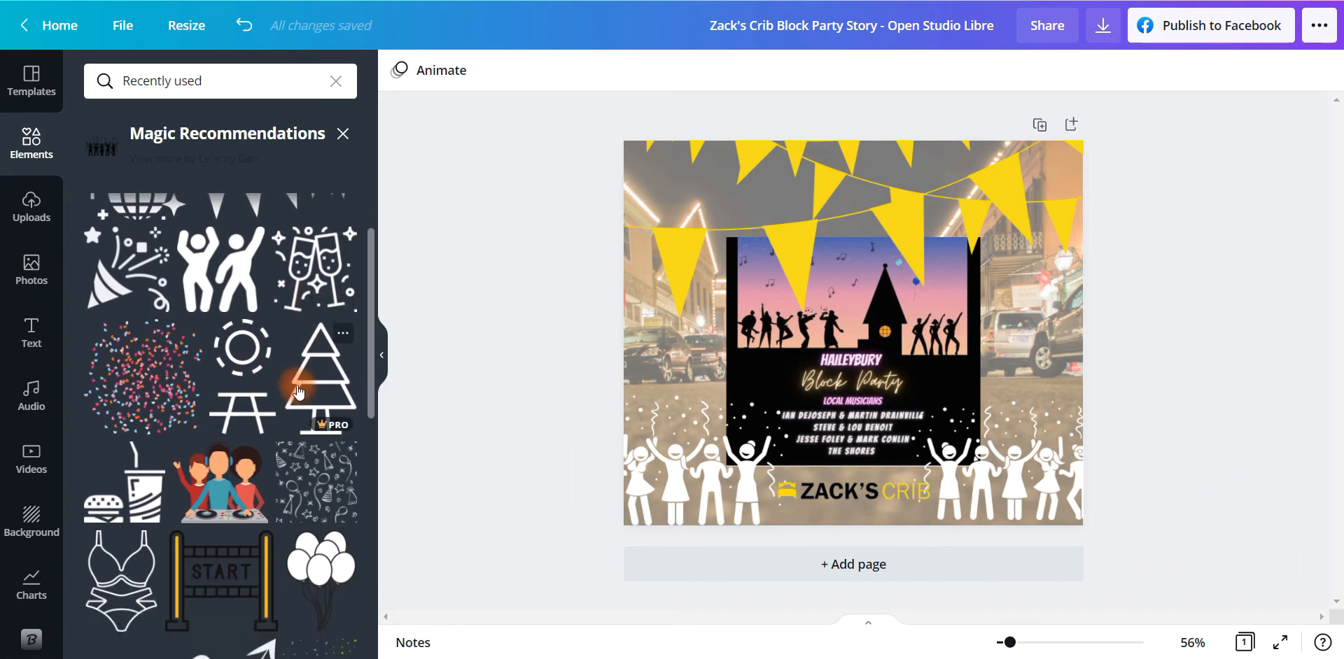
pyautogui.scroll(-2, 298, 391)
pyautogui.scroll(-4, 294, 392)
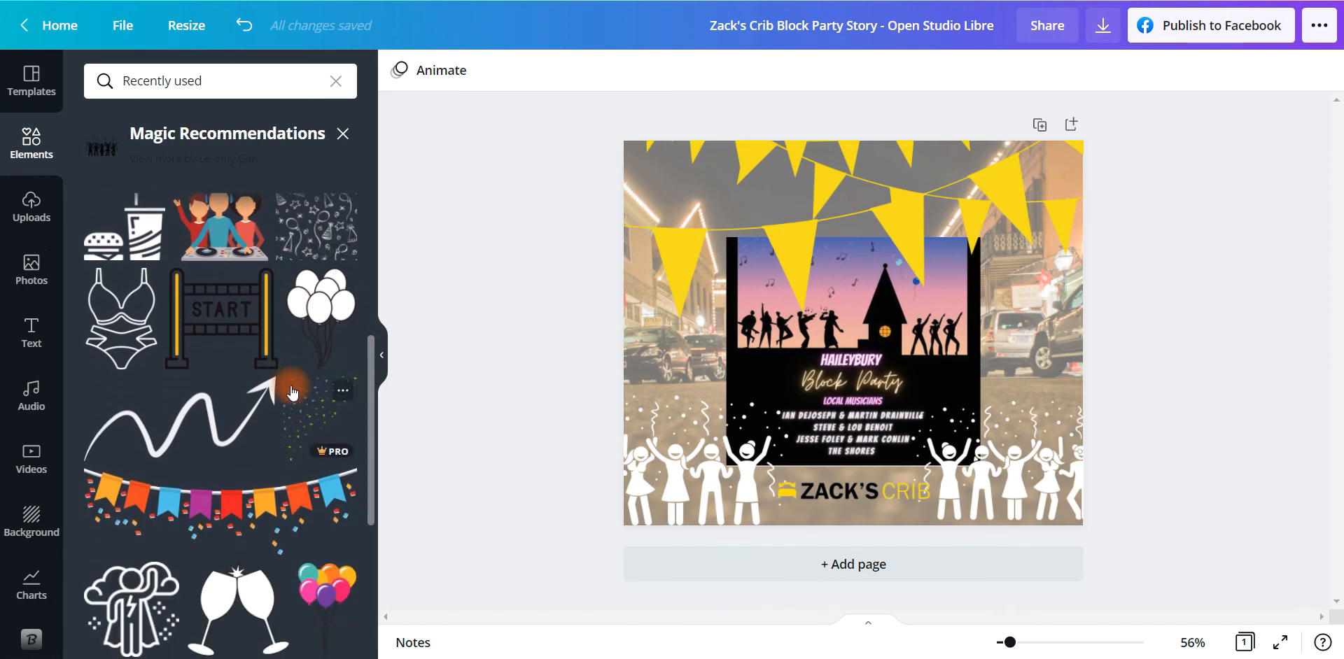
pyautogui.scroll(-2, 293, 392)
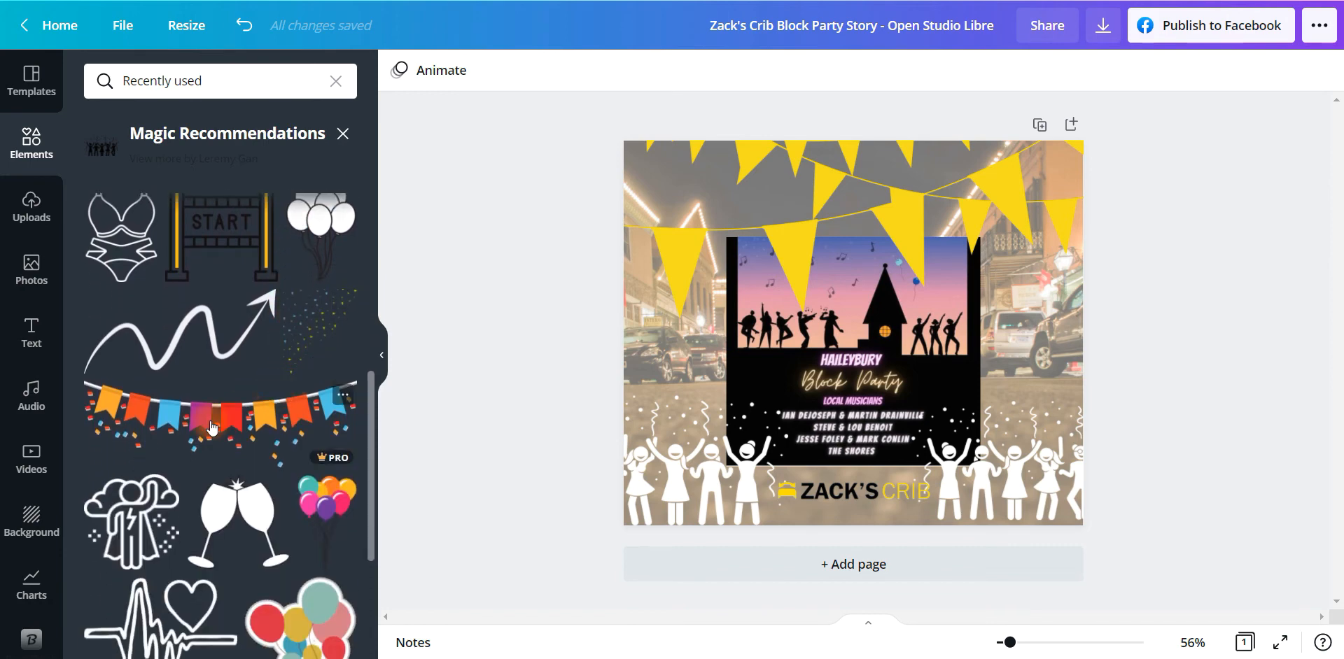
pyautogui.scroll(-3, 207, 423)
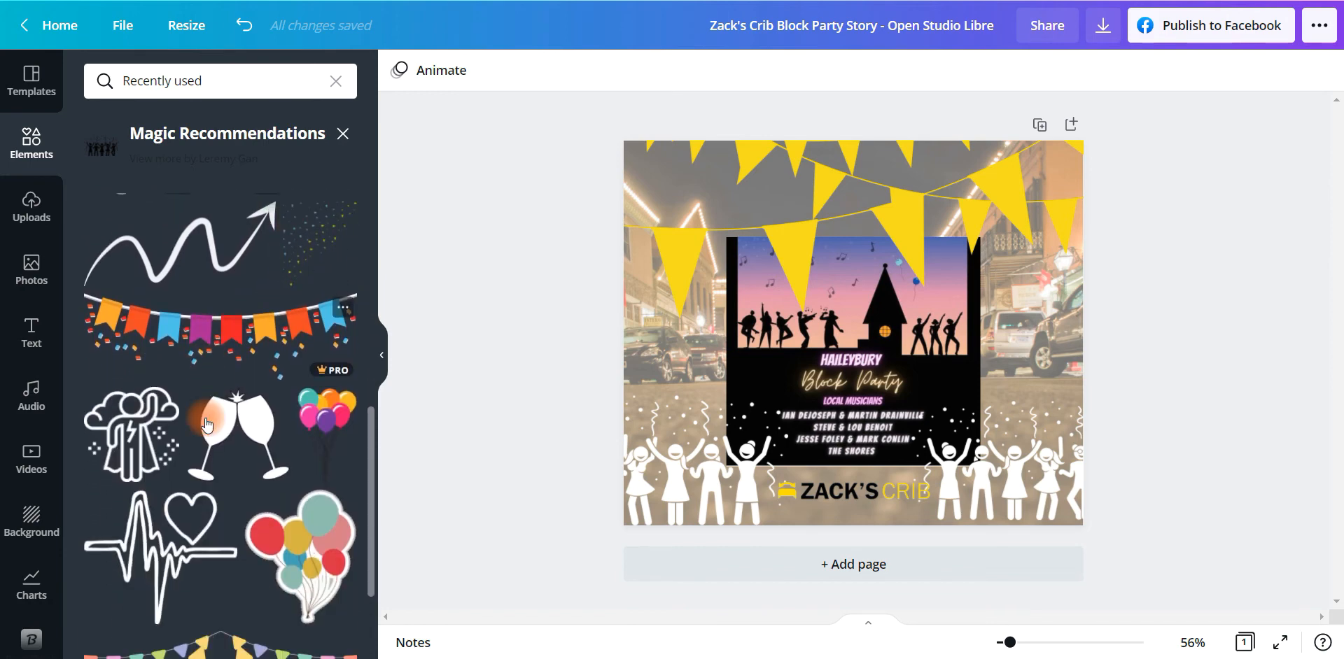
pyautogui.scroll(-3, 203, 423)
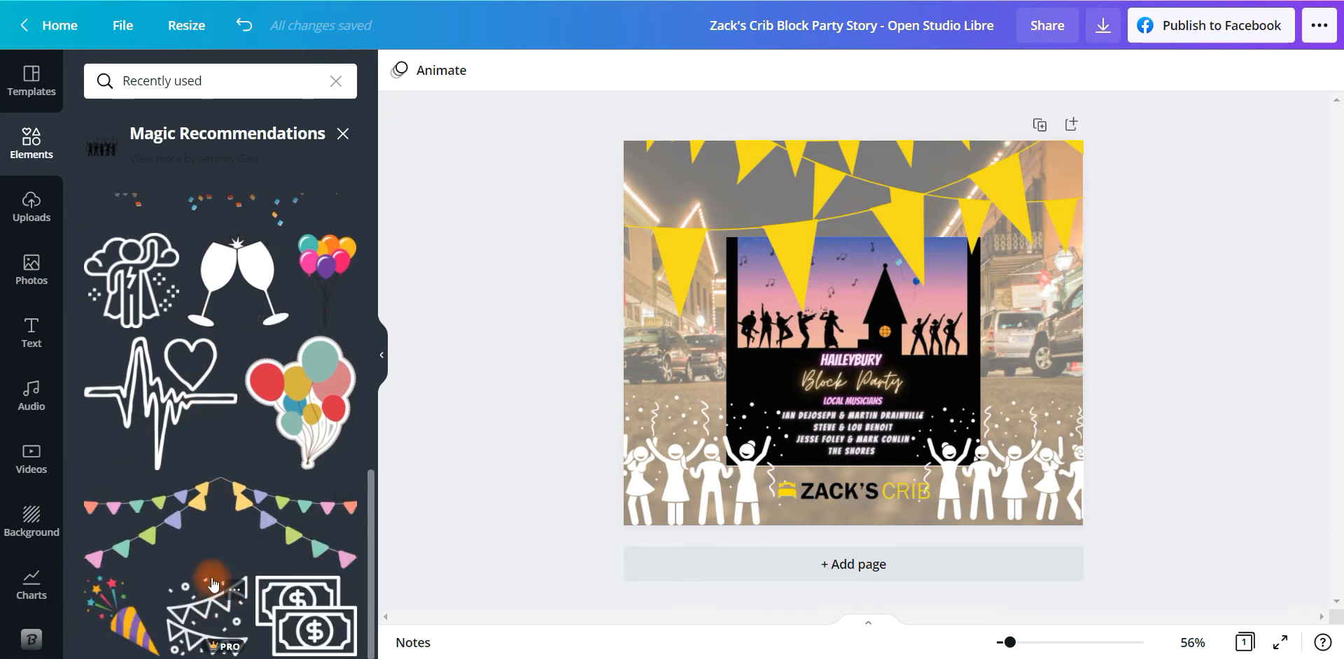
pyautogui.scroll(8, 214, 584)
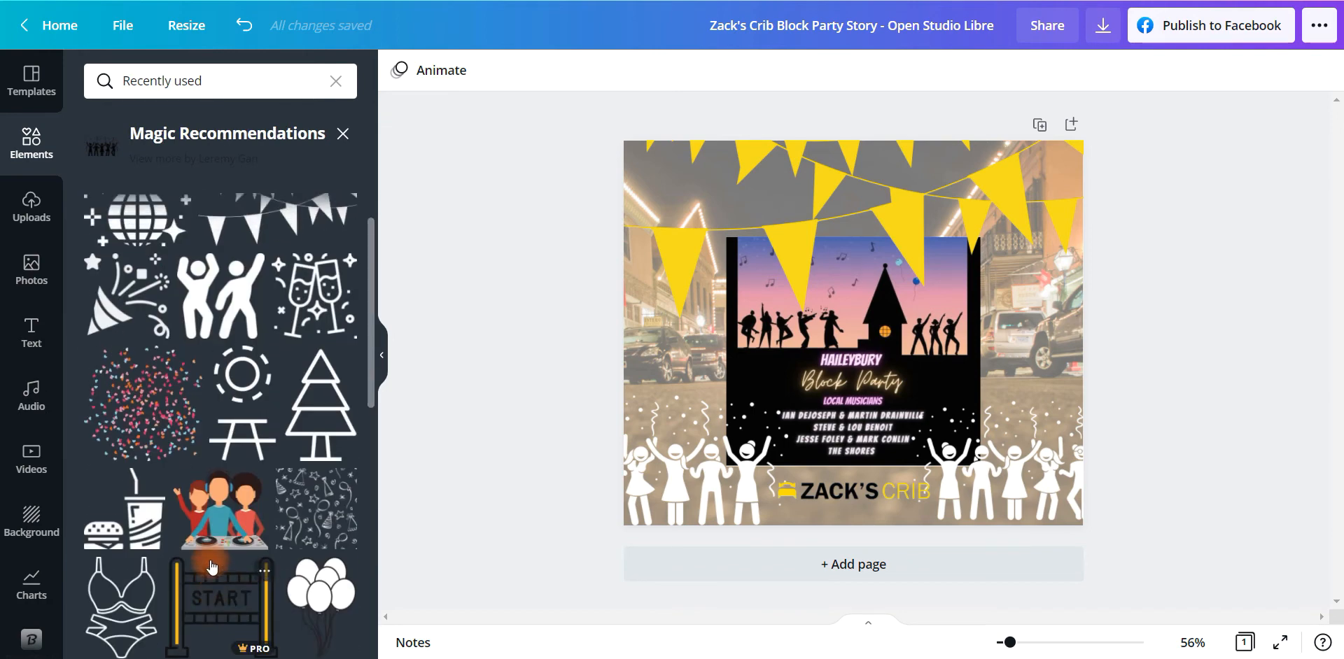
# Search the elements for "party" and limit the results to graphics.
pyautogui.click(214, 82)
pyautogui.write('part')
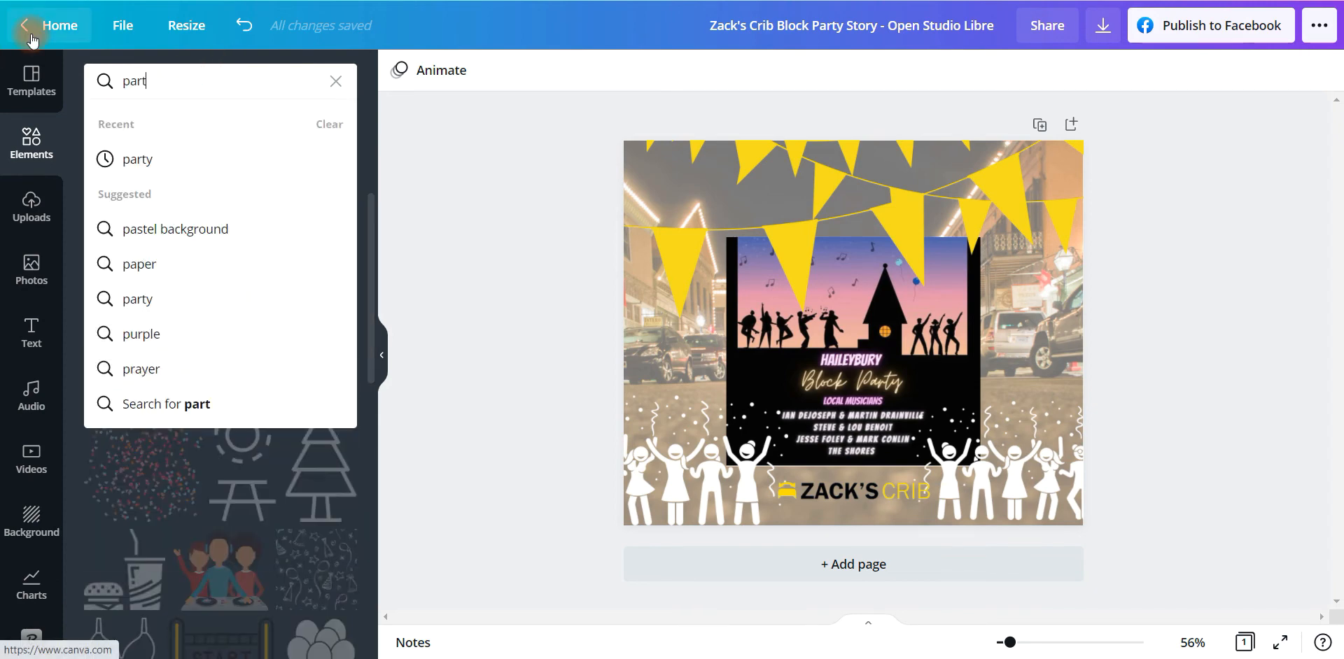
pyautogui.write('y')
pyautogui.press('Return')
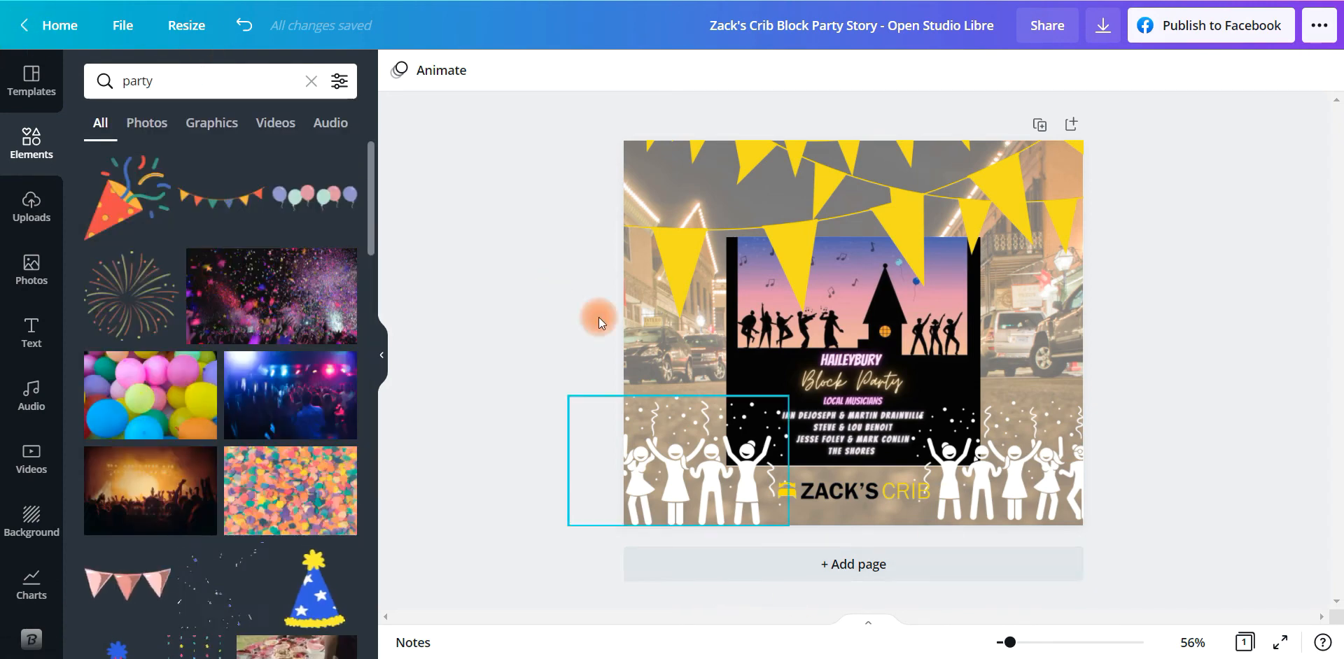
pyautogui.click(212, 123)
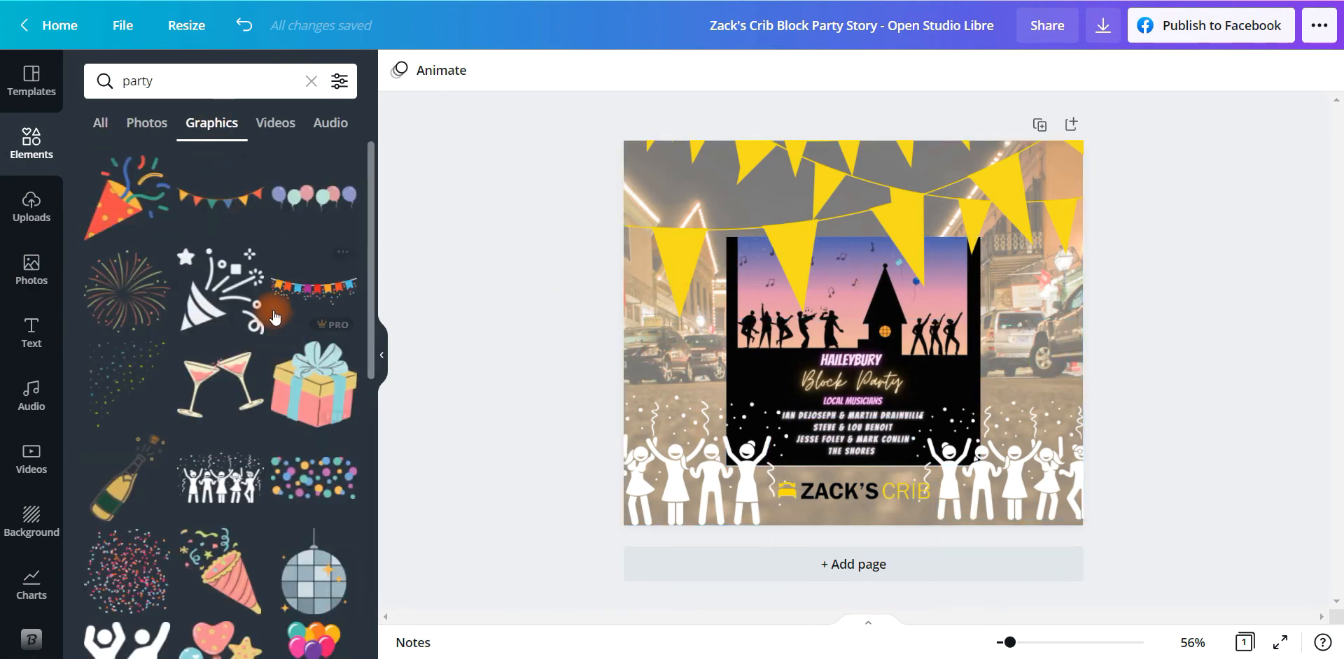
# Try the party popper graphic at a reduced size on either side of the poster, and delete it.
pyautogui.click(191, 301)
pyautogui.moveTo(815, 352); pyautogui.dragTo(673, 353)
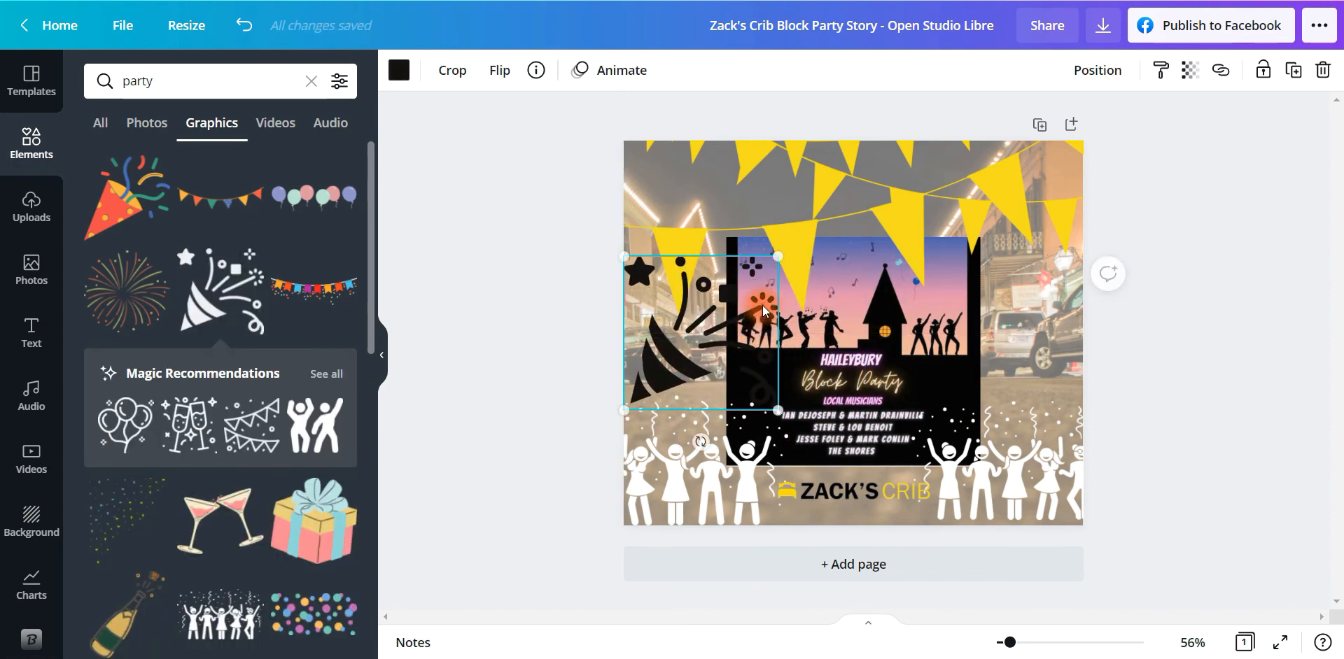
pyautogui.moveTo(777, 256); pyautogui.dragTo(697, 297)
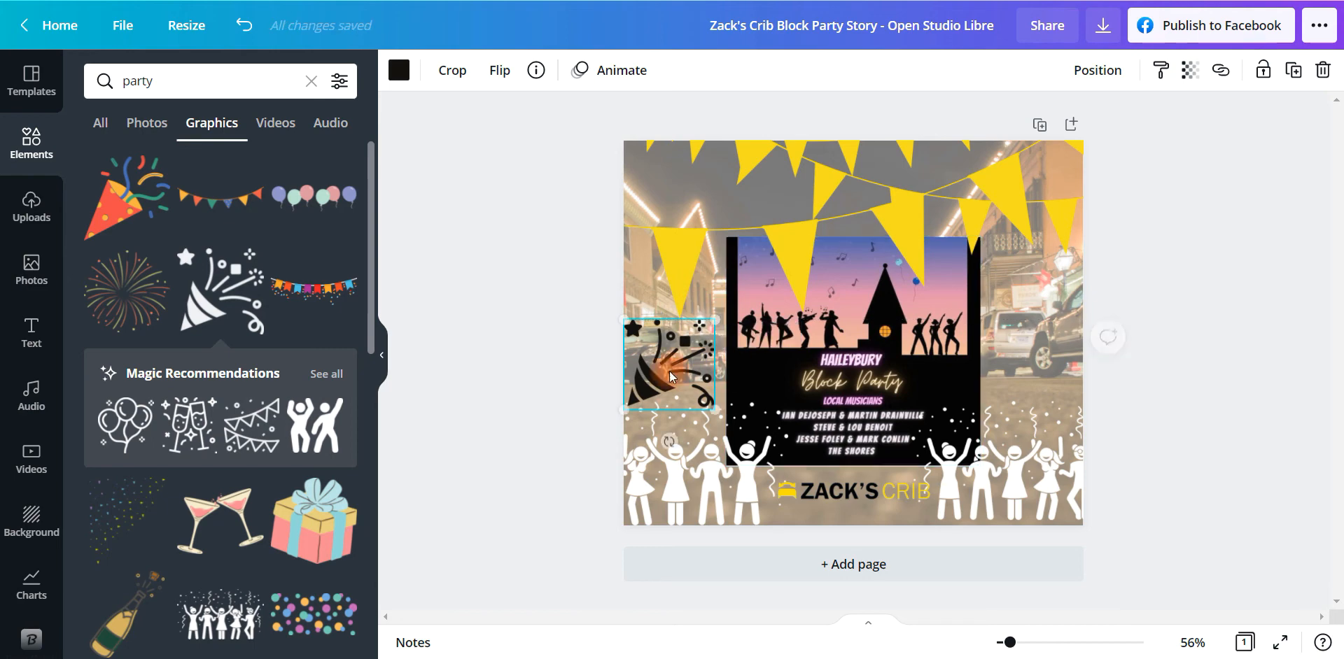
pyautogui.moveTo(640, 380); pyautogui.dragTo(1011, 354)
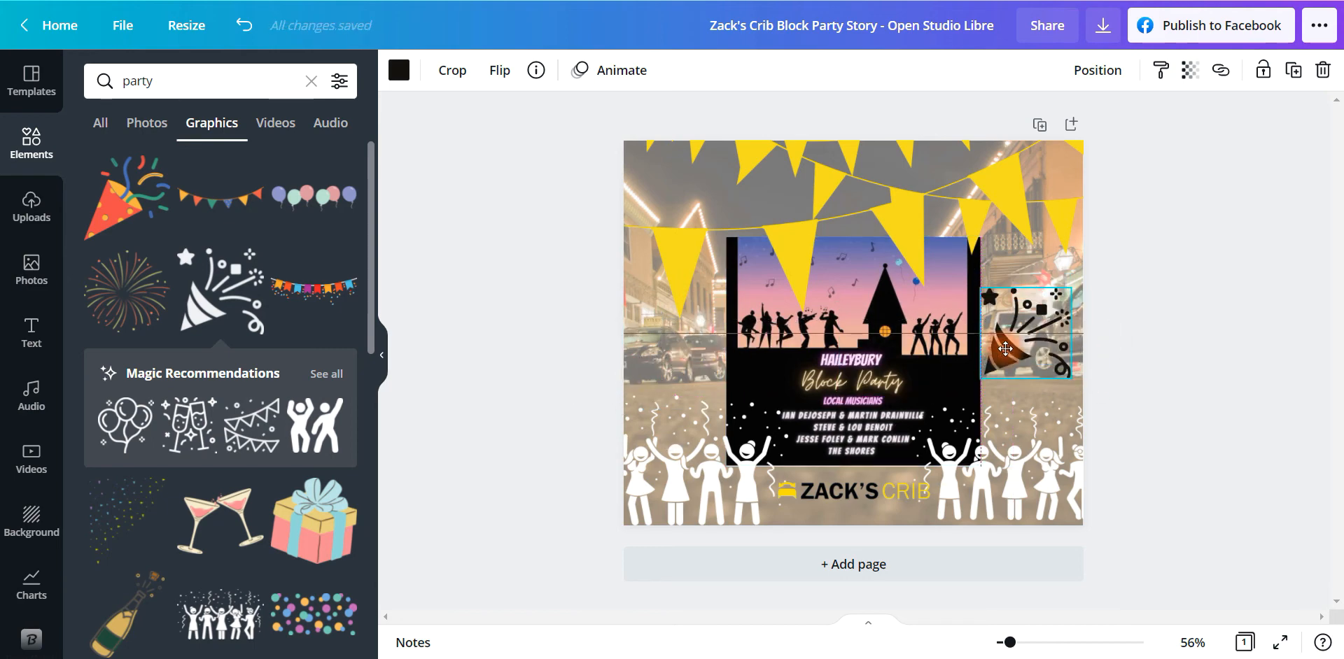
pyautogui.press('Delete')
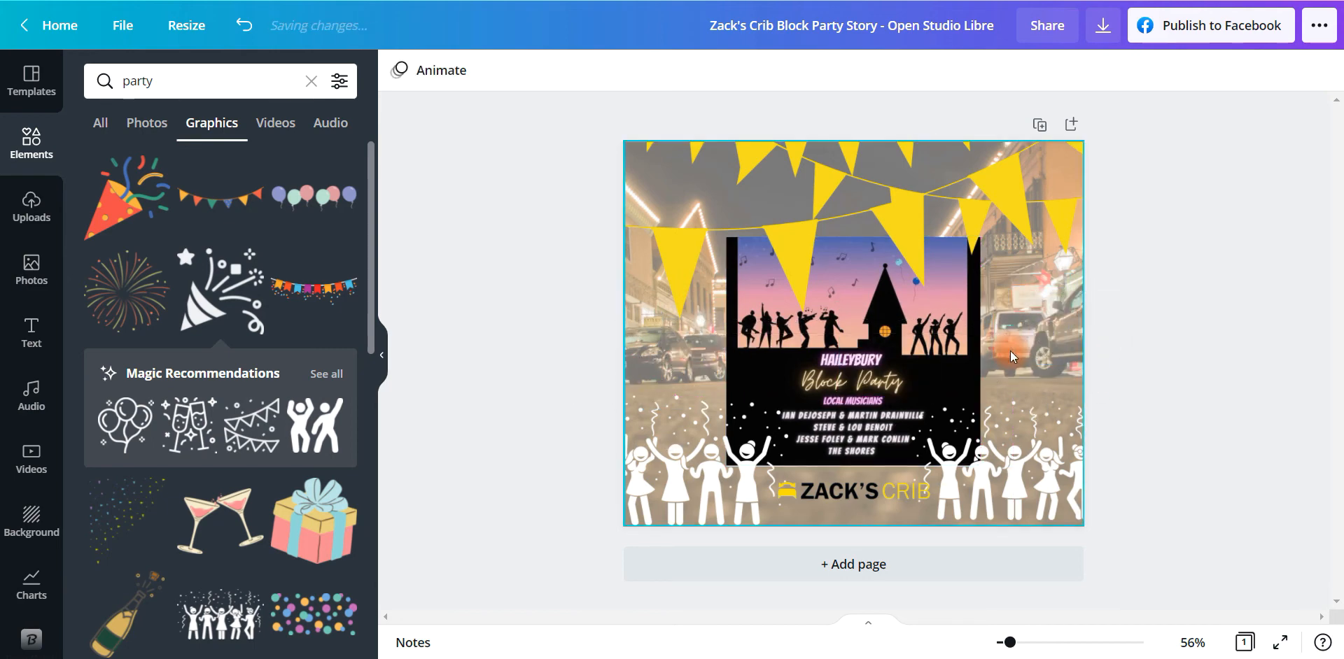
pyautogui.click(1272, 415)
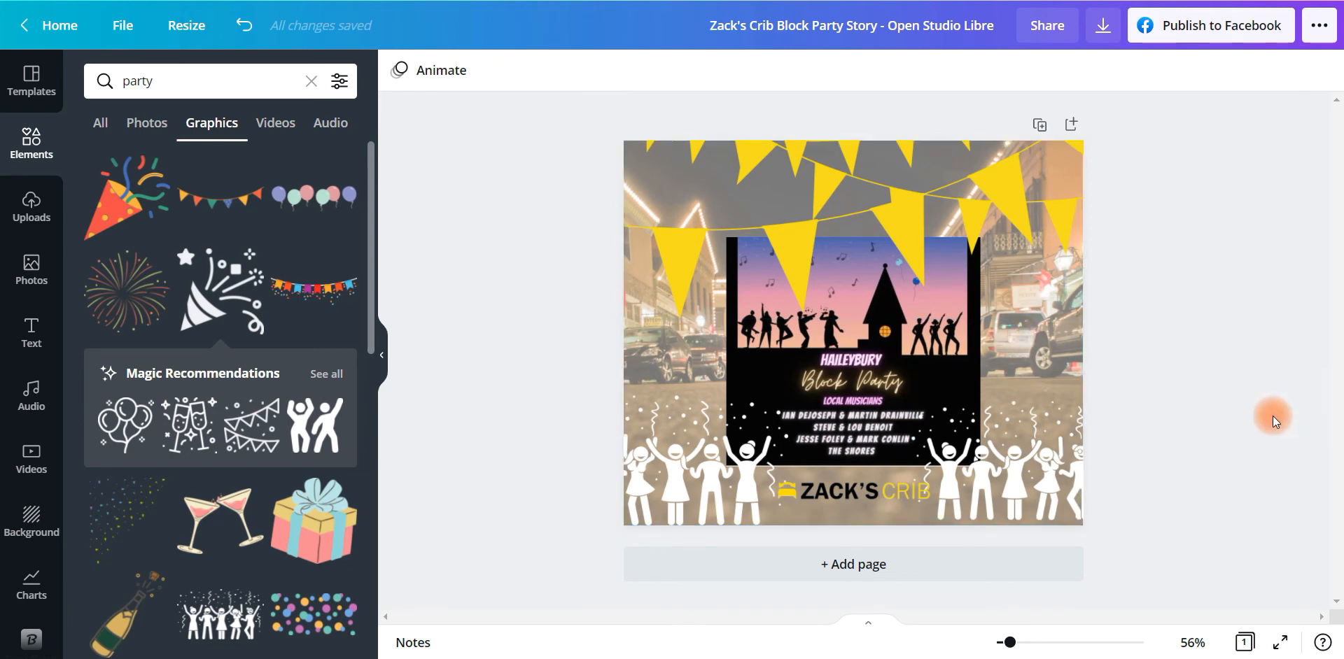
# Nudge the lower-right crowd graphic slightly left and shift the poster slightly down toward the logo, keeping it horizontally centred.
pyautogui.moveTo(1035, 489); pyautogui.dragTo(1034, 490)
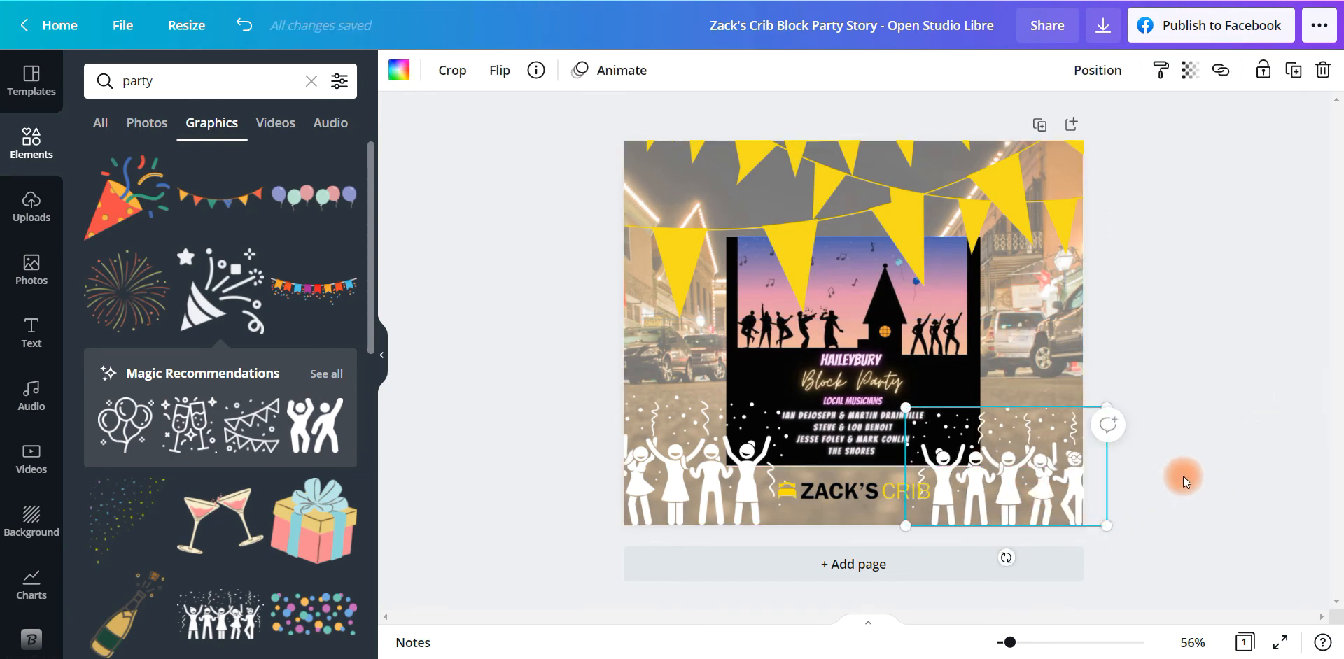
pyautogui.click(1183, 476)
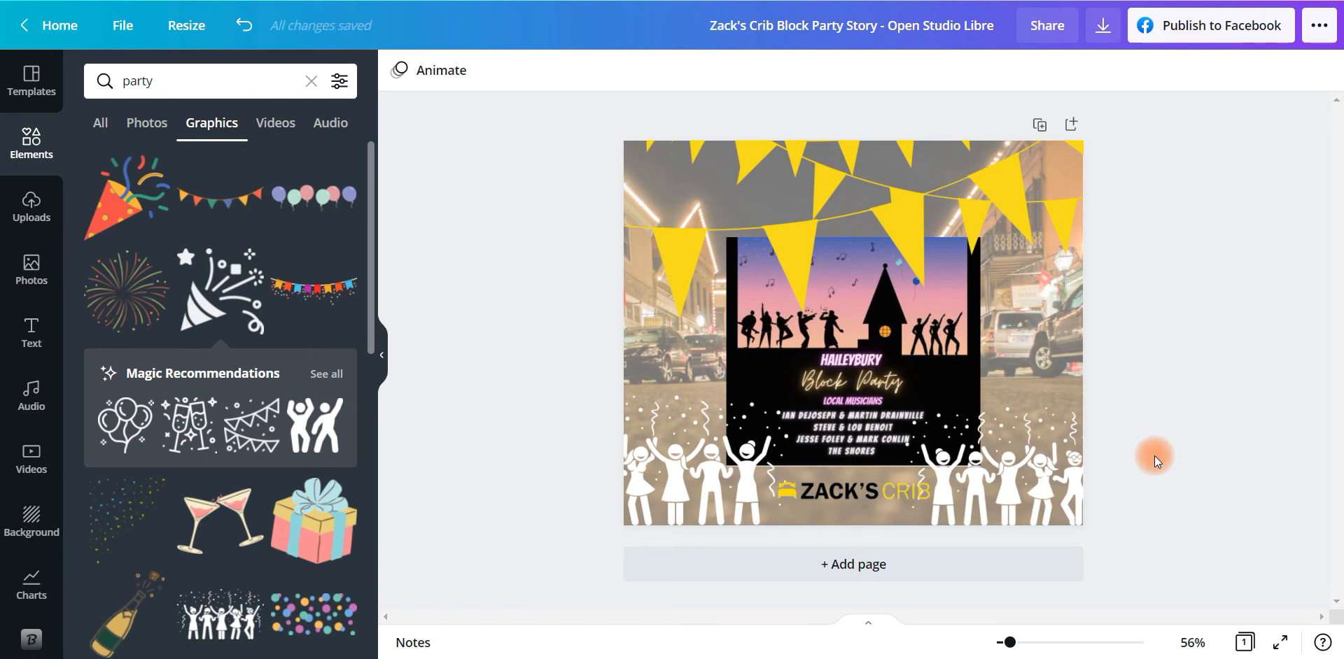
pyautogui.moveTo(883, 354)
pyautogui.mouseDown()
pyautogui.moveTo(776, 258)
pyautogui.moveTo(689, 321)
pyautogui.moveTo(662, 465)
pyautogui.moveTo(933, 533)
pyautogui.moveTo(969, 636)
pyautogui.moveTo(899, 534)
pyautogui.moveTo(863, 534)
pyautogui.moveTo(864, 378)
pyautogui.moveTo(877, 363)
pyautogui.mouseUp()
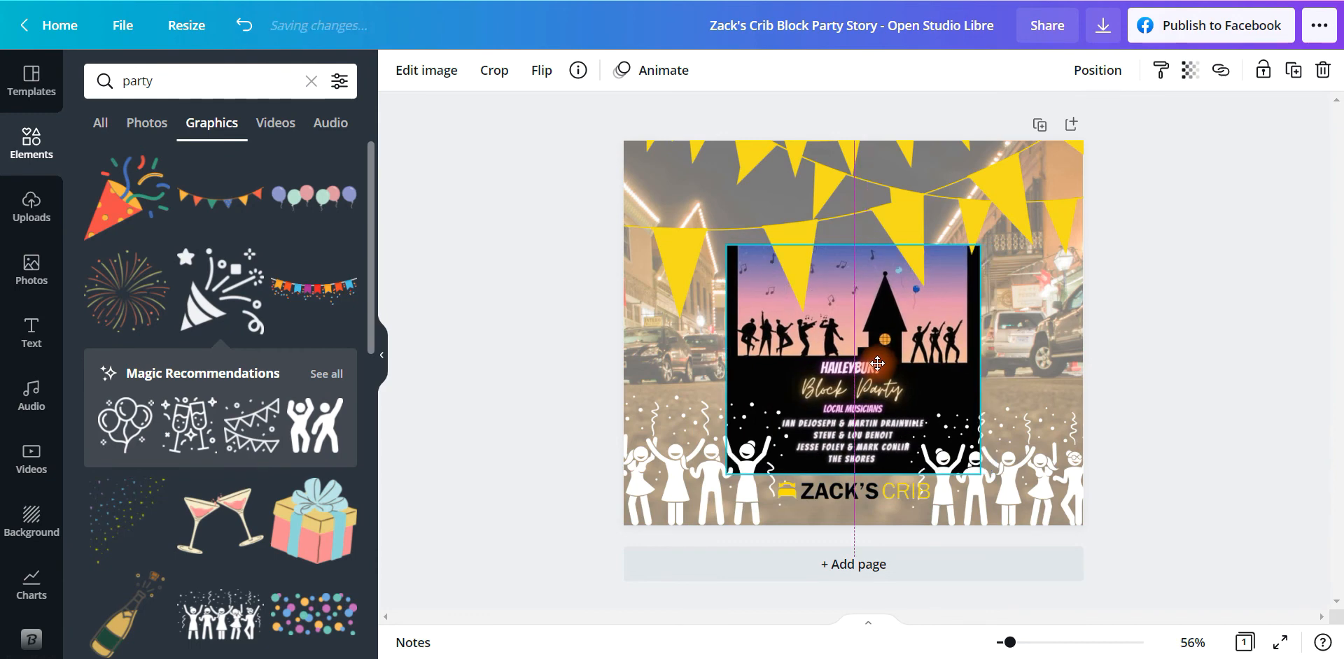
# Enlarge the street background photo within its crop and shift it left so the distant street lights sit left of the poster.
pyautogui.doubleClick(1029, 322)
pyautogui.moveTo(1029, 327); pyautogui.dragTo(987, 290)
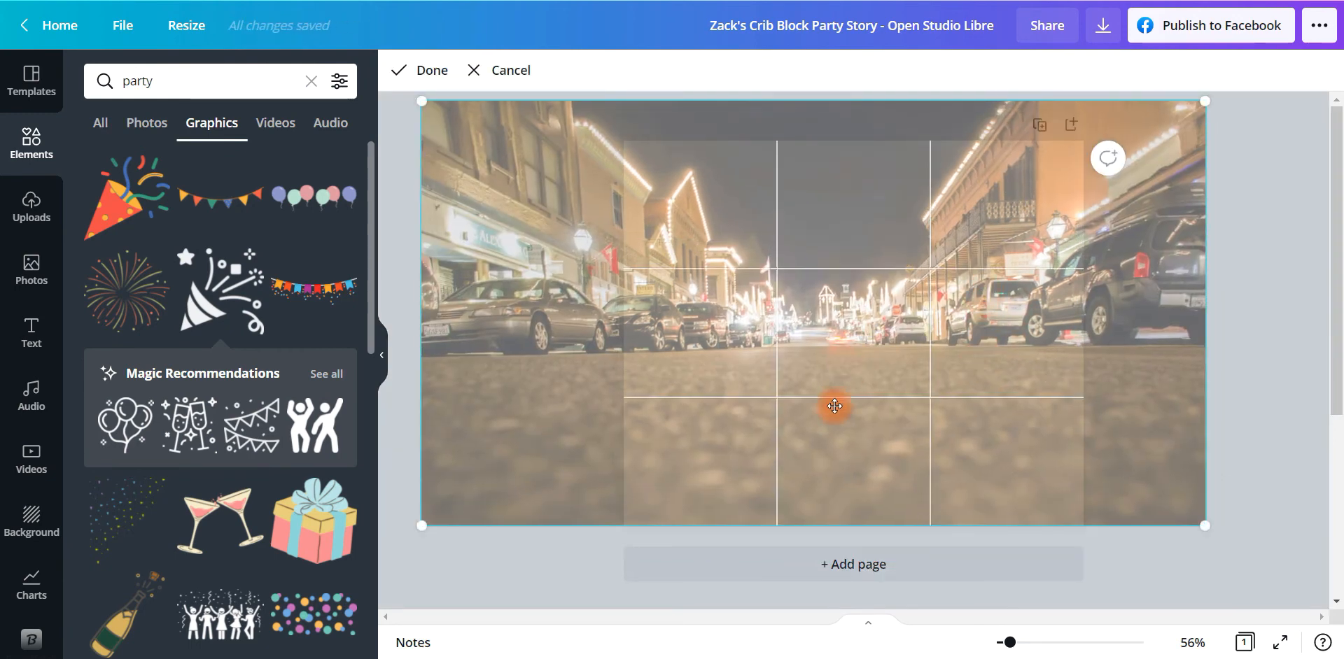
pyautogui.moveTo(415, 530); pyautogui.dragTo(298, 595)
pyautogui.moveTo(831, 423); pyautogui.dragTo(726, 395)
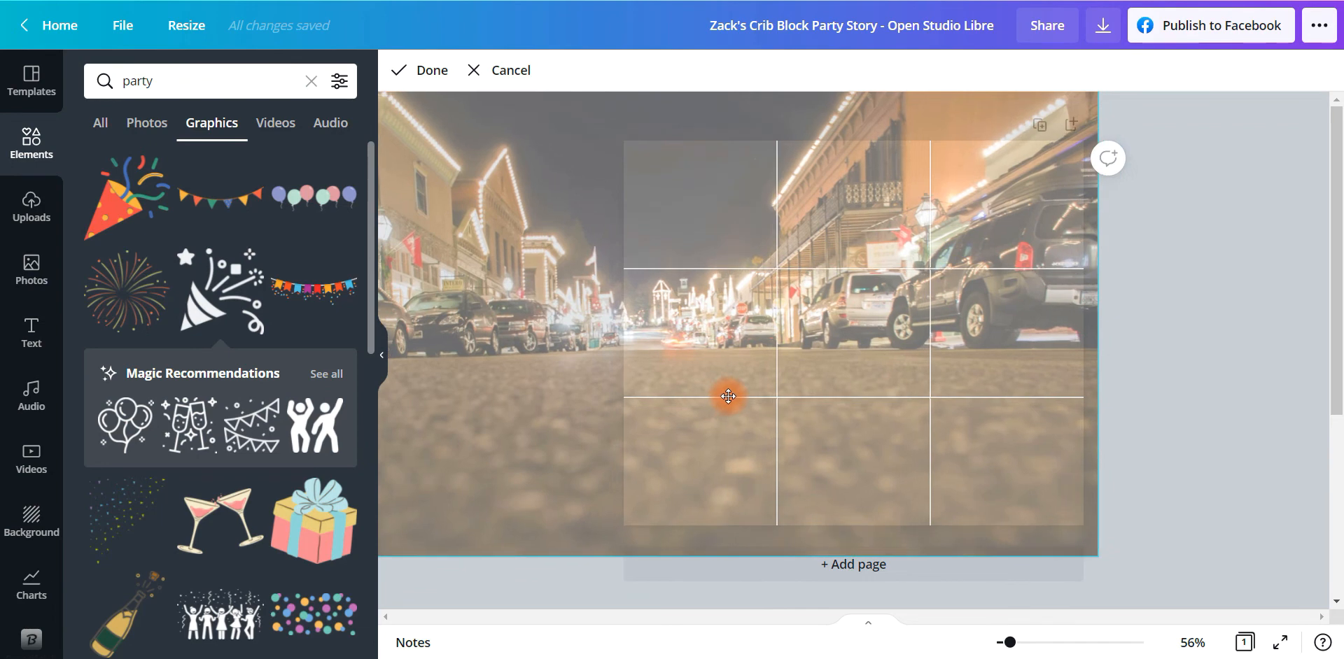
pyautogui.click(905, 351)
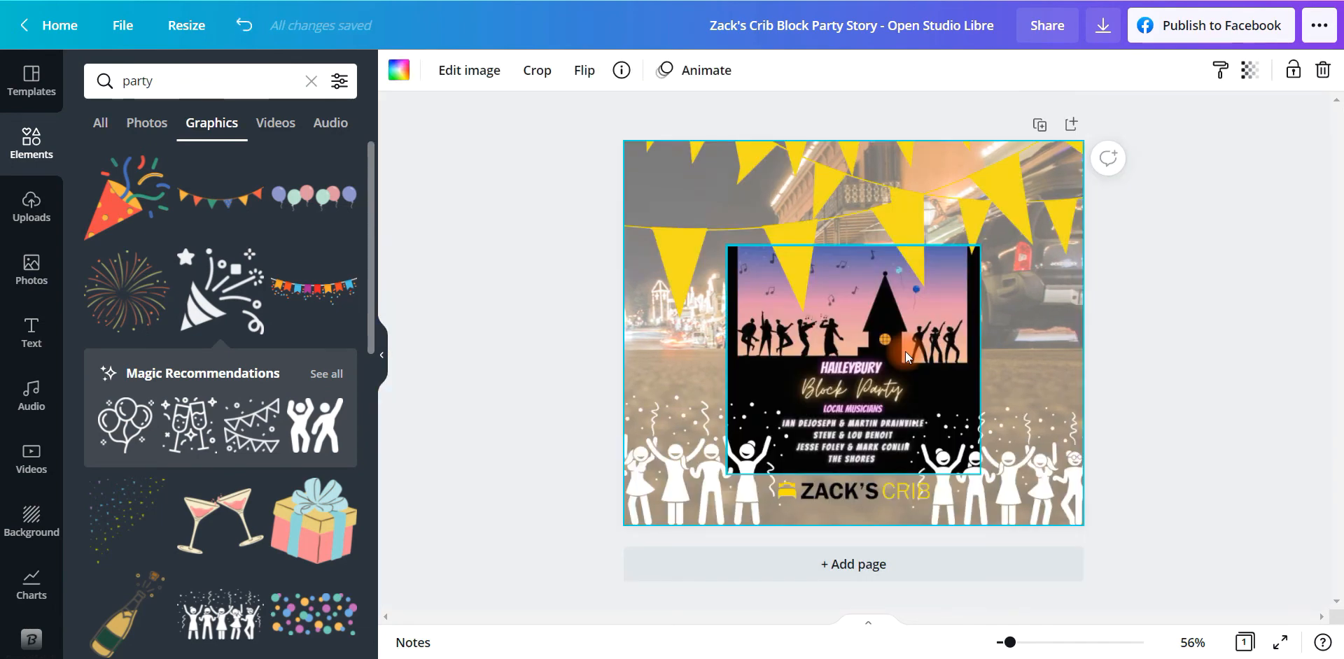
# Move the poster image up, keeping it horizontally centred and leaving a clear gap above the Zack's Crib logo.
pyautogui.moveTo(855, 332)
pyautogui.mouseDown()
pyautogui.moveTo(922, 288)
pyautogui.moveTo(950, 292)
pyautogui.moveTo(940, 277)
pyautogui.moveTo(836, 341)
pyautogui.moveTo(856, 347)
pyautogui.moveTo(833, 327)
pyautogui.mouseUp()
pyautogui.click(1187, 380)
pyautogui.click(1181, 364)
pyautogui.click(855, 481)
pyautogui.moveTo(841, 497)
pyautogui.mouseDown()
pyautogui.moveTo(841, 480)
pyautogui.moveTo(841, 492)
pyautogui.mouseUp()
pyautogui.click(1303, 416)
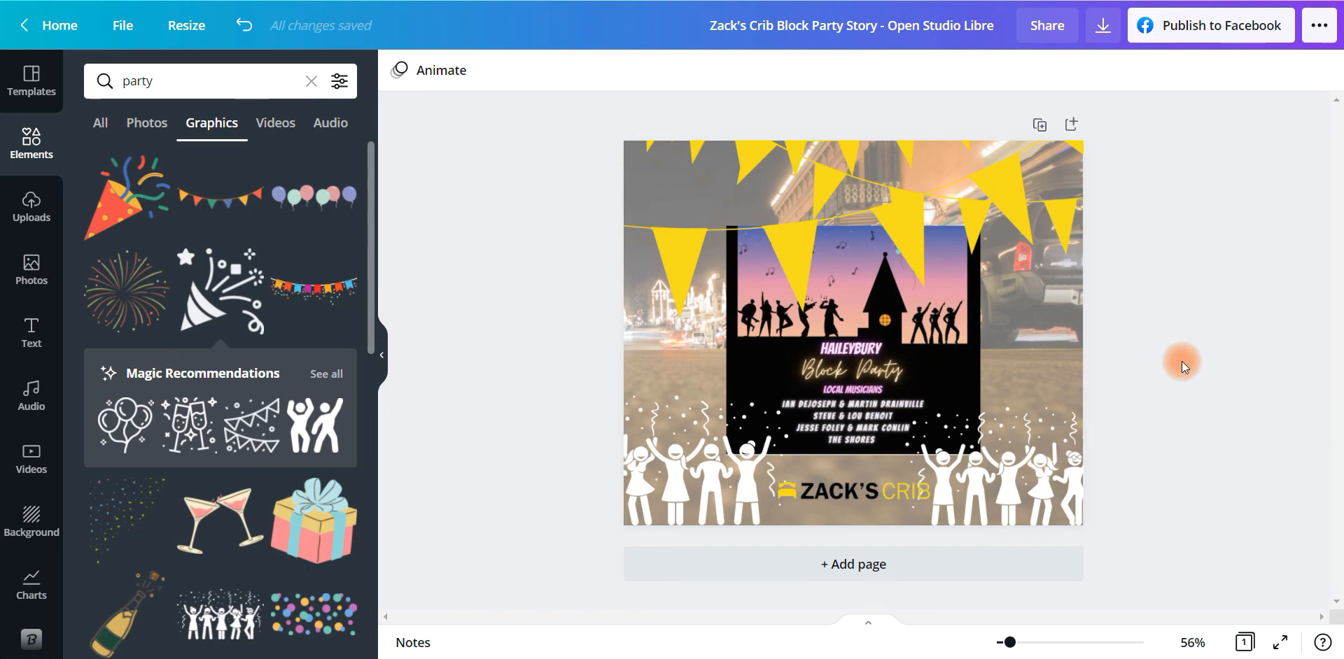
# Enlarge the poster image and place it right of the page's centre, higher up behind the bunting.
pyautogui.click(744, 239)
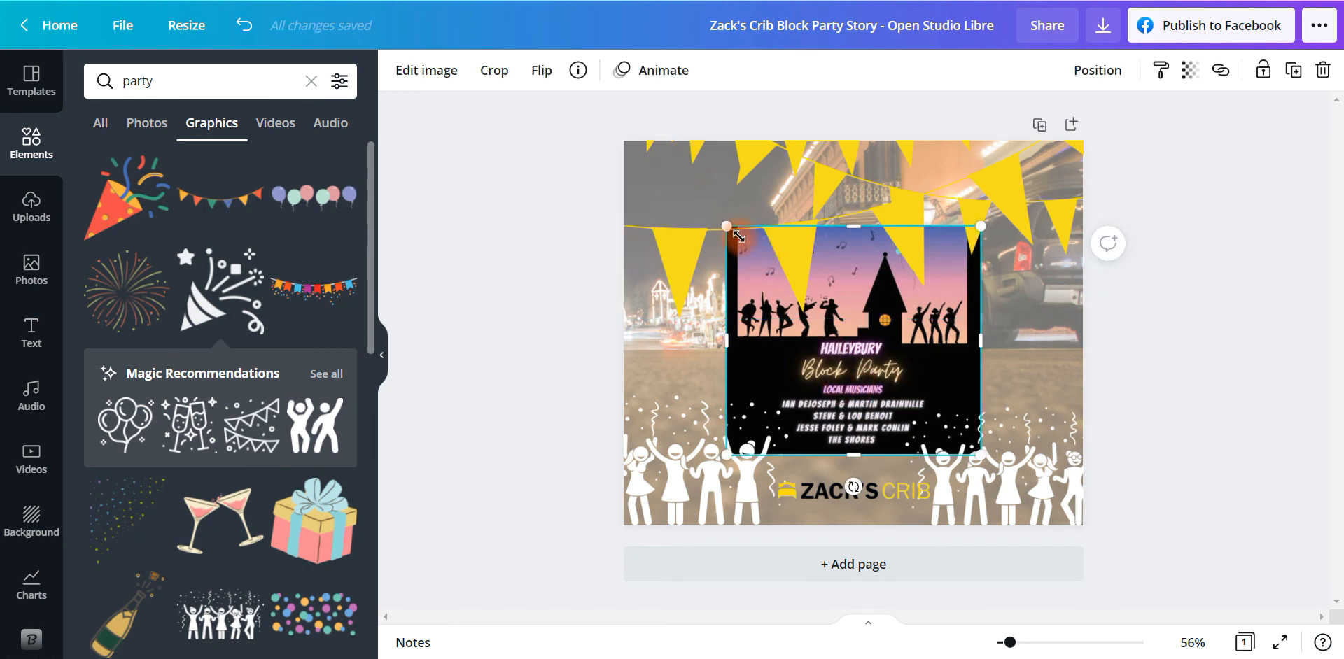
pyautogui.moveTo(724, 226); pyautogui.dragTo(683, 172)
pyautogui.moveTo(850, 323); pyautogui.dragTo(921, 330)
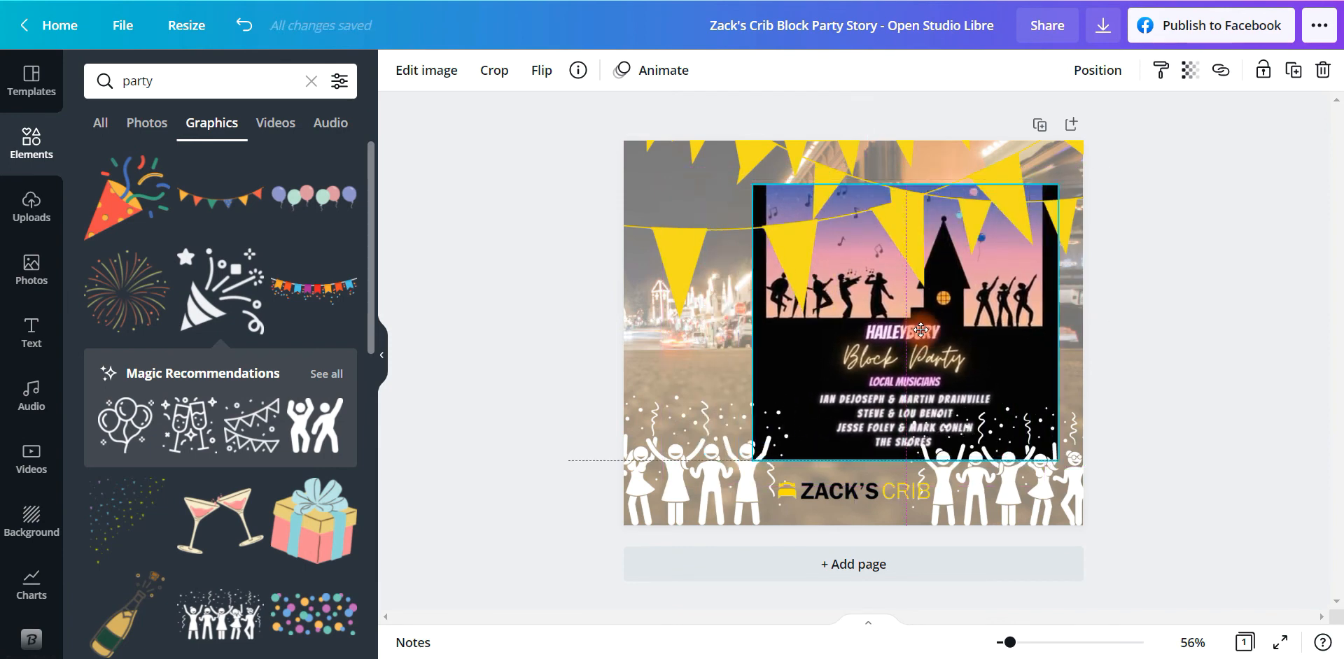
pyautogui.moveTo(919, 329); pyautogui.dragTo(914, 319)
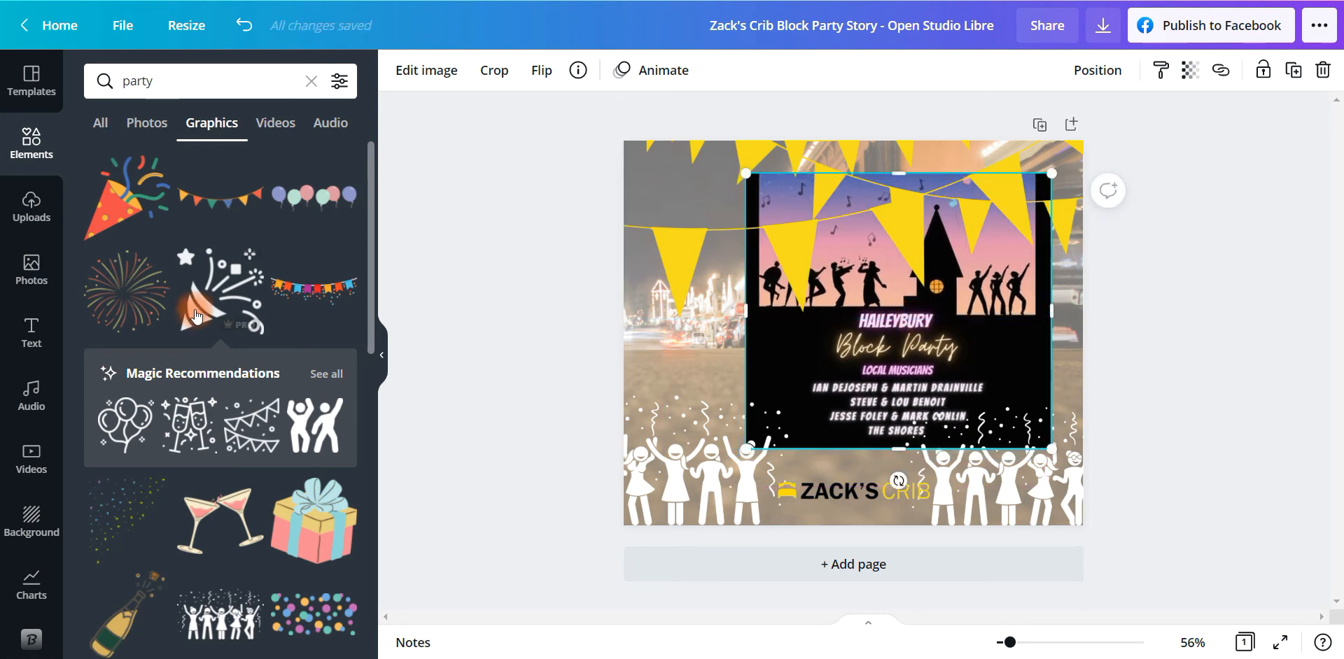
# Try adding the flat grey disco ball graphic from the party results, and delete it.
pyautogui.scroll(-3, 255, 467)
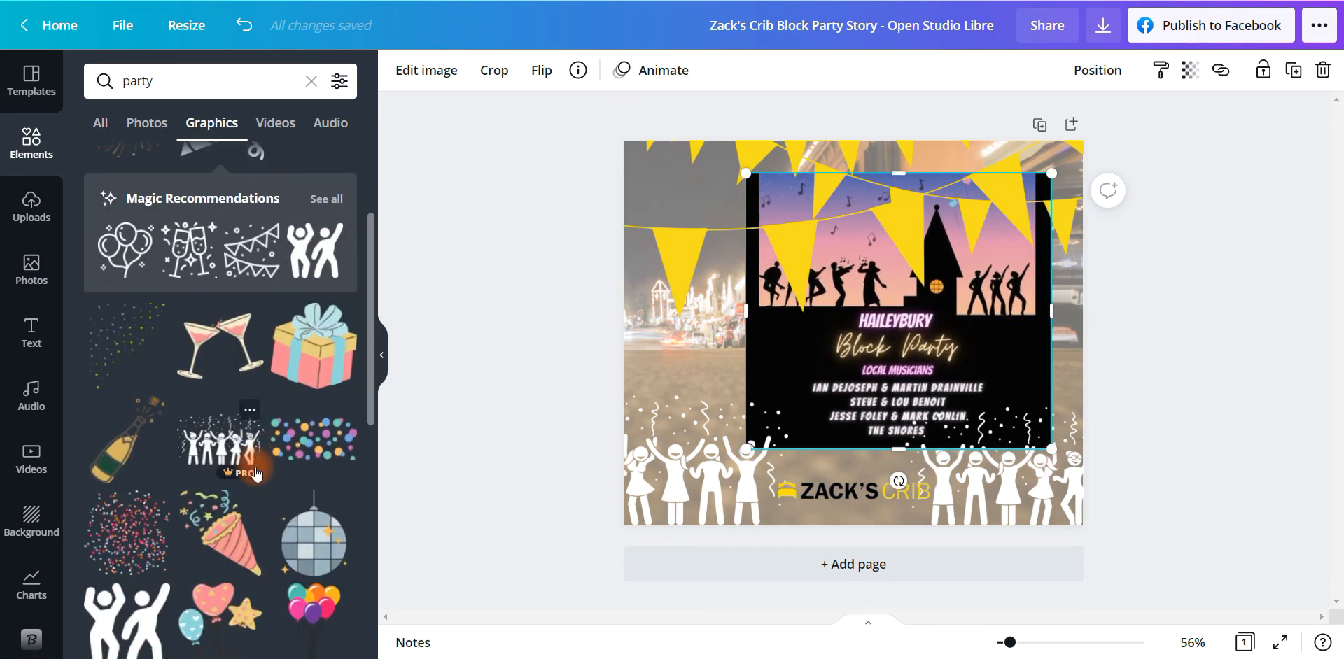
pyautogui.scroll(-3, 254, 468)
pyautogui.click(302, 366)
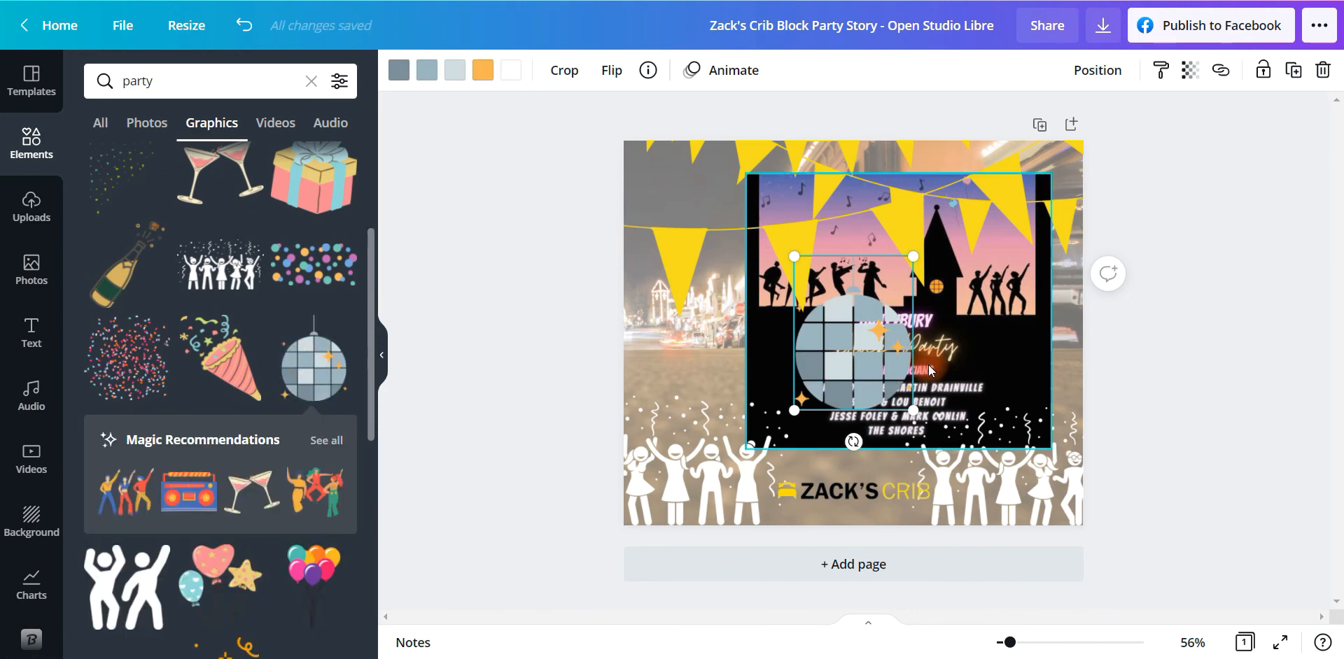
pyautogui.press('Delete')
# Search the elements for "disco ball" and place the silver ball with yellow stars in the page's upper-left corner.
pyautogui.click(235, 81)
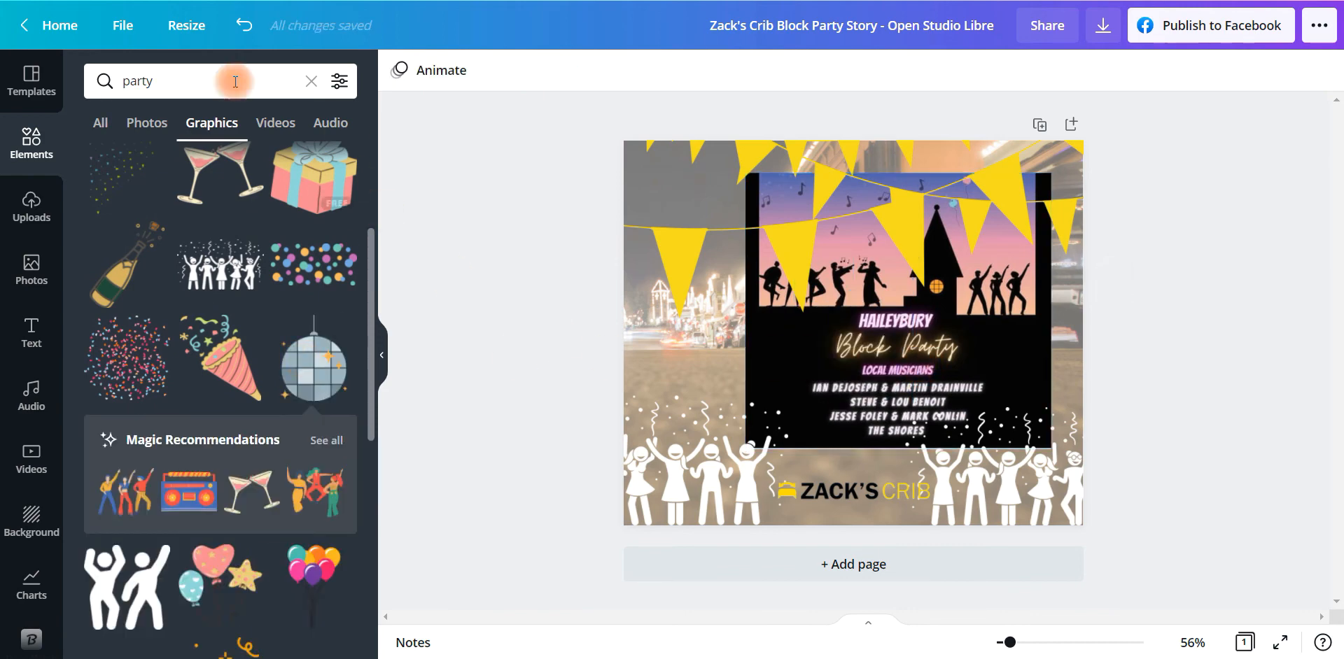
pyautogui.doubleClick(138, 79)
pyautogui.write('dis')
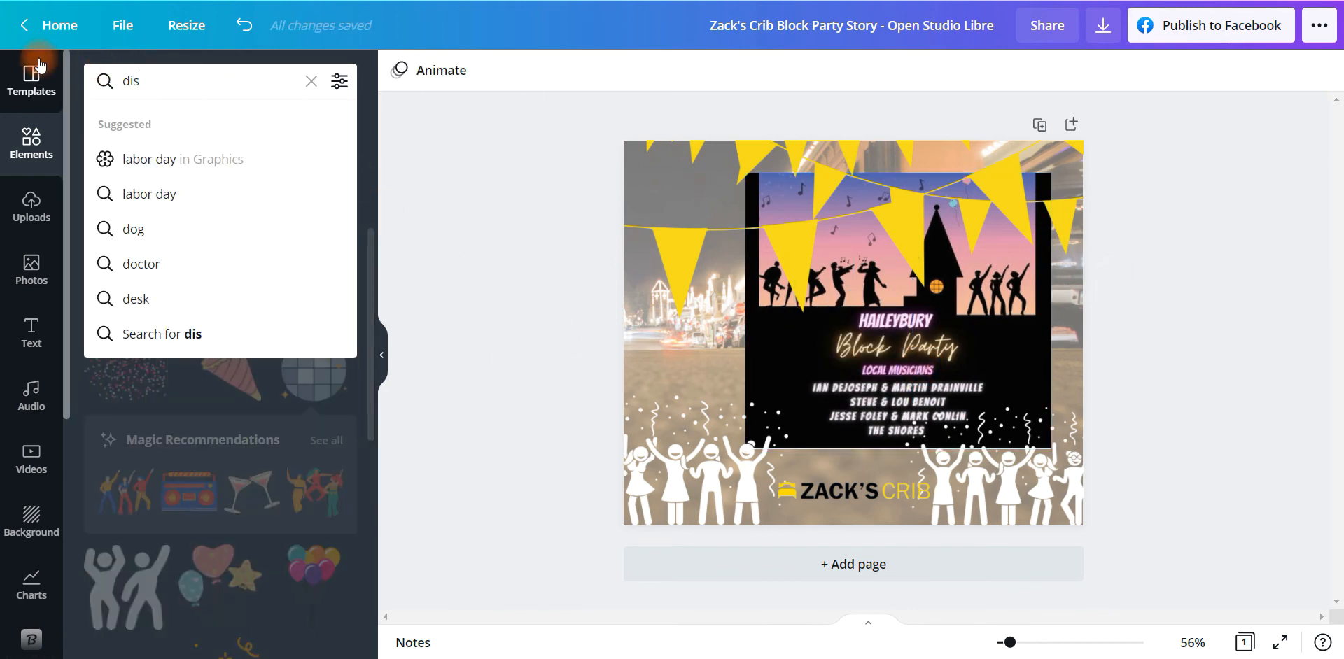
pyautogui.write('co ball')
pyautogui.press('Return')
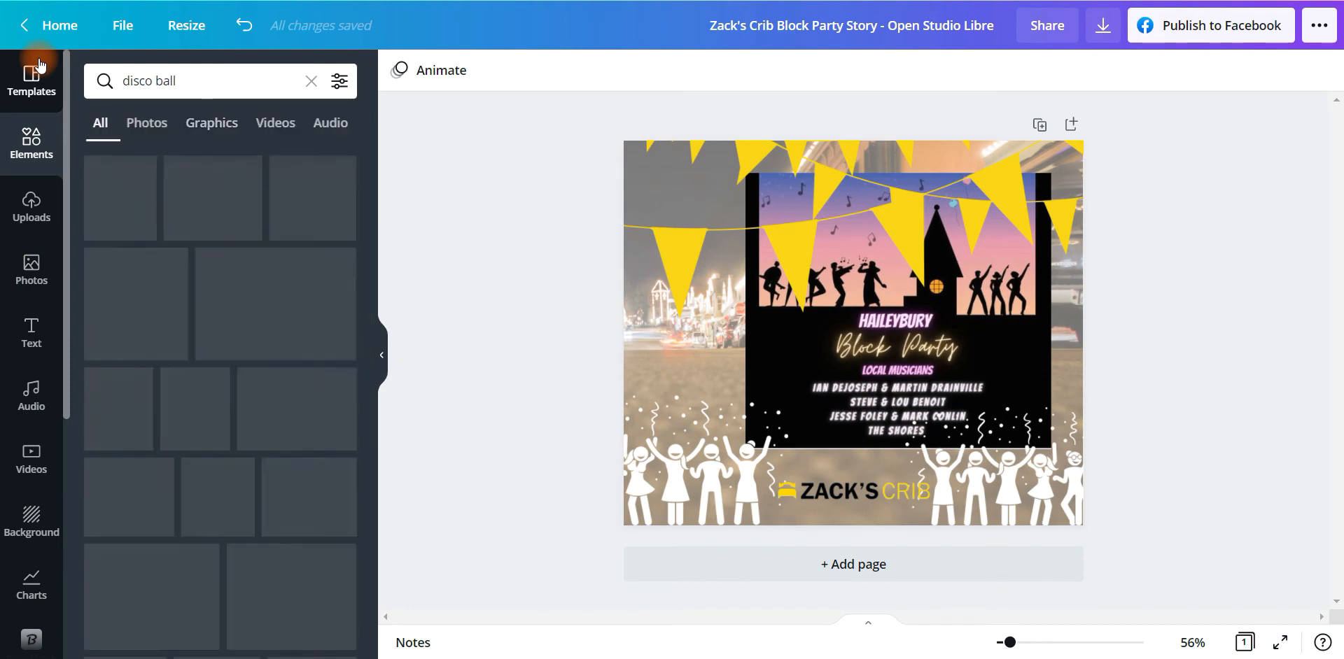
pyautogui.click(278, 158)
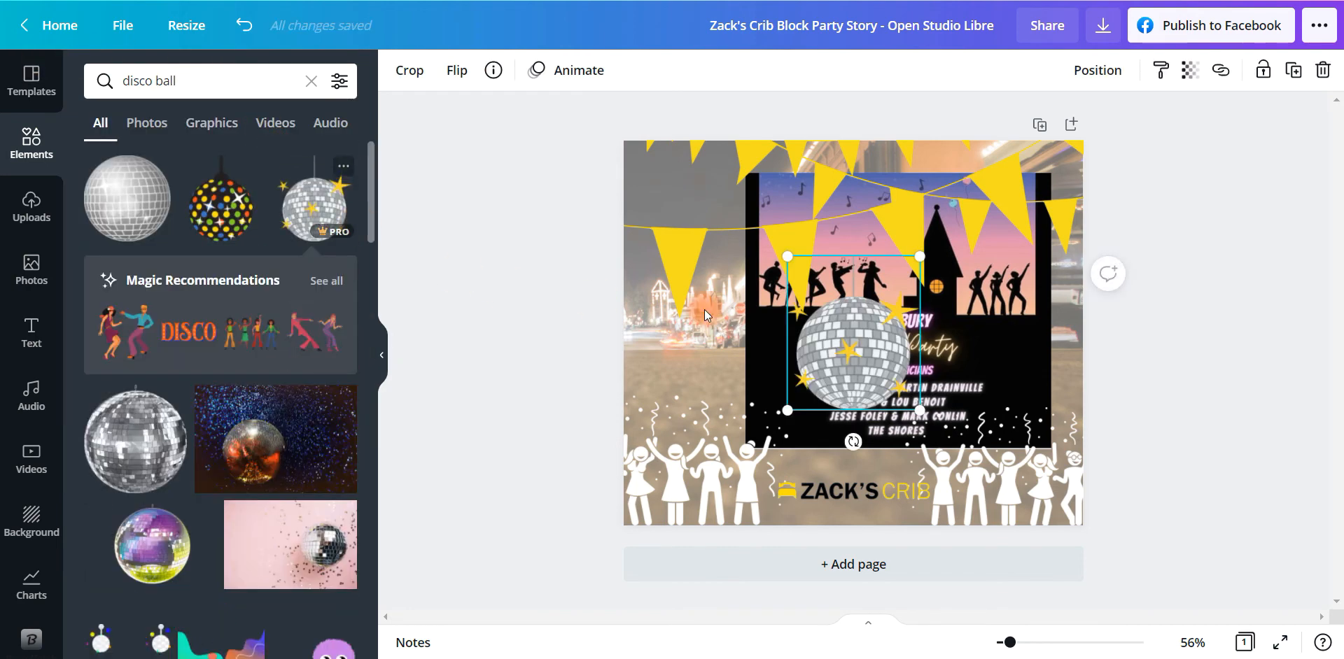
pyautogui.moveTo(863, 368); pyautogui.dragTo(705, 239)
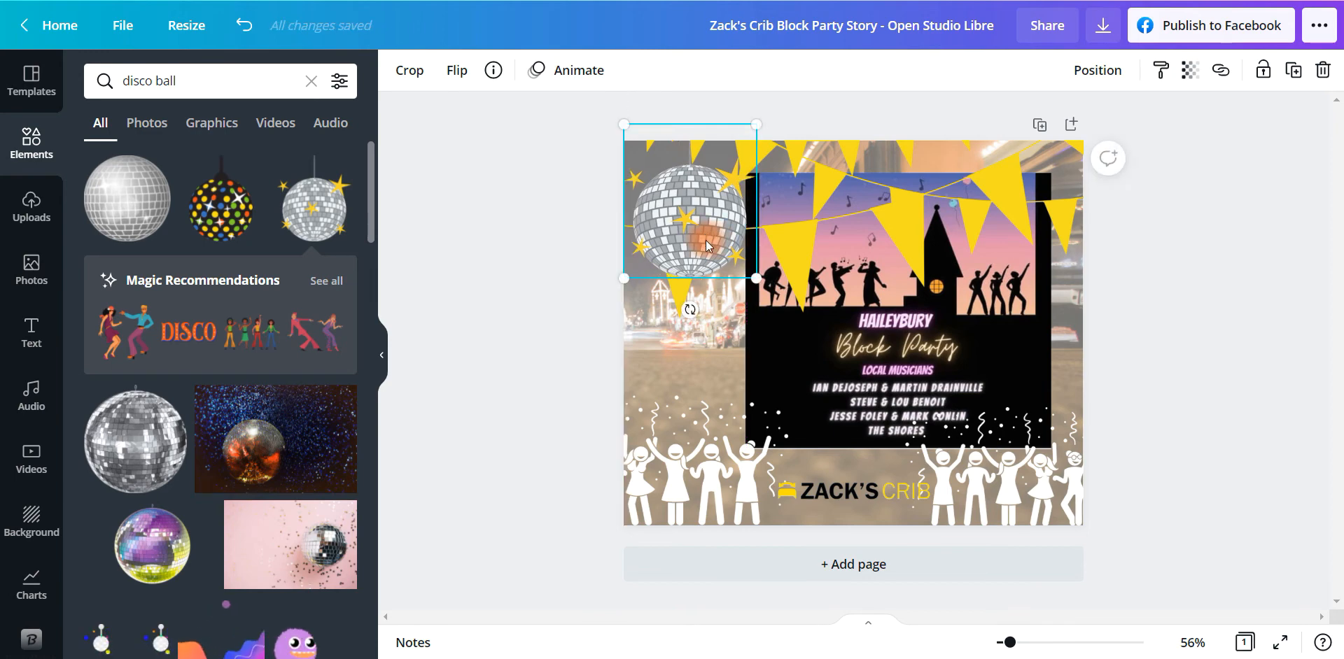
# Add the black disco ball with multicoloured dots left of the poster and delete the silver starred ball.
pyautogui.click(241, 220)
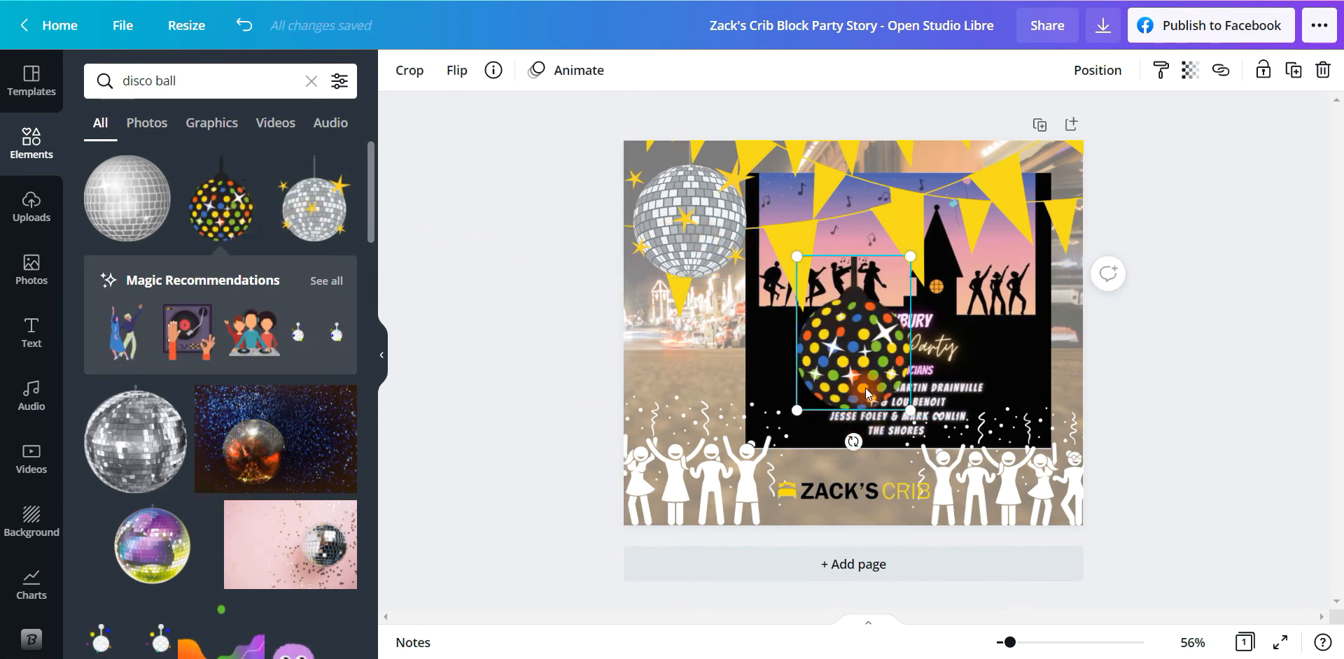
pyautogui.moveTo(737, 350); pyautogui.dragTo(735, 350)
pyautogui.click(693, 211)
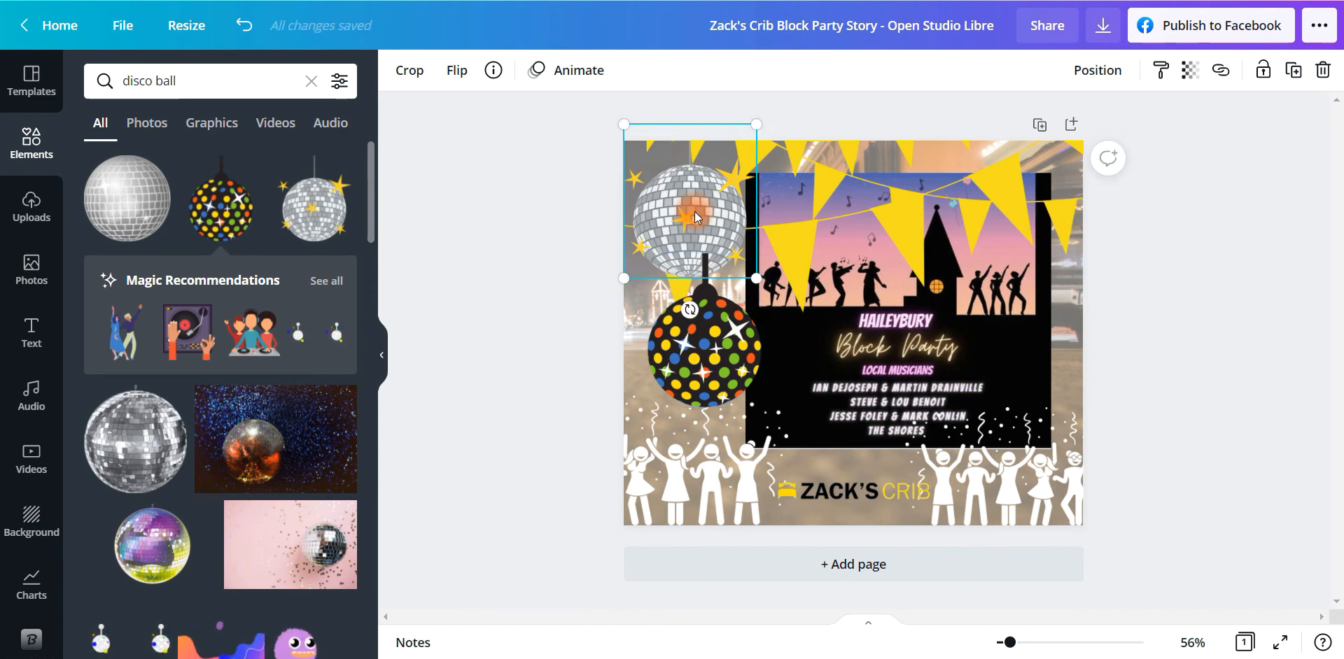
pyautogui.press('Delete')
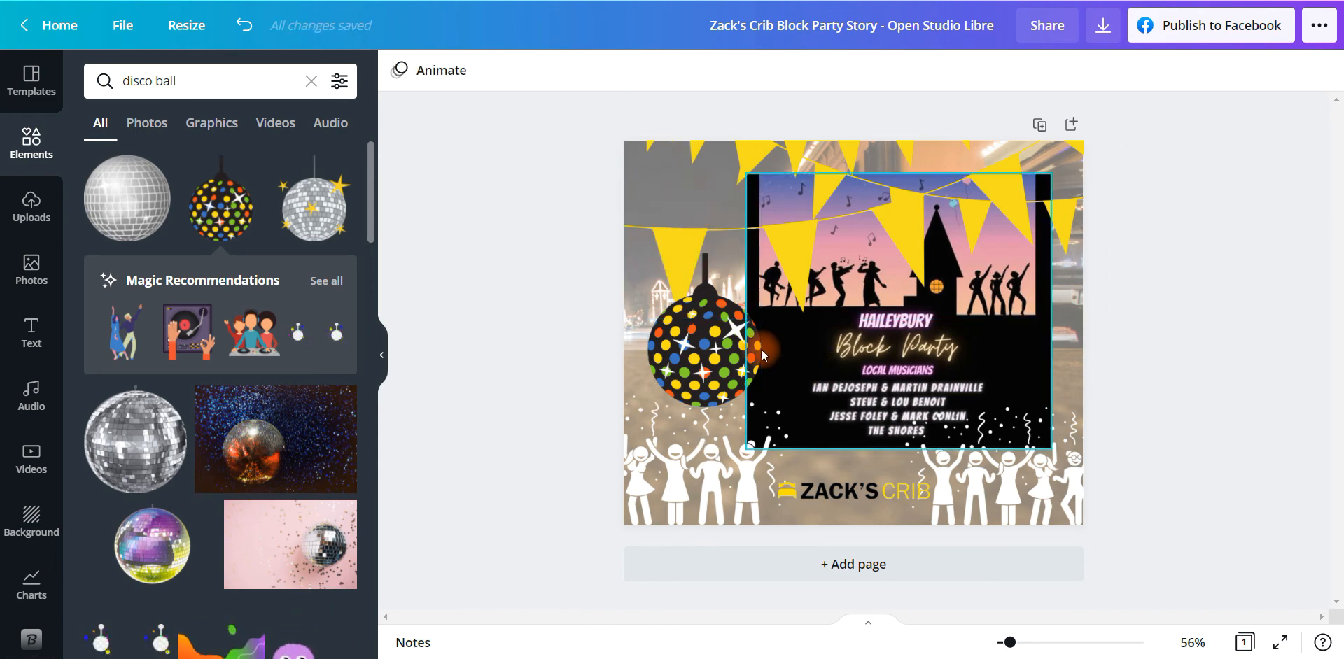
# Enlarge the multicoloured disco ball and move it up to hang from the page's upper-left edge, overlapping the poster's side.
pyautogui.click(707, 294)
pyautogui.moveTo(648, 256); pyautogui.dragTo(606, 142)
pyautogui.moveTo(691, 367); pyautogui.dragTo(711, 324)
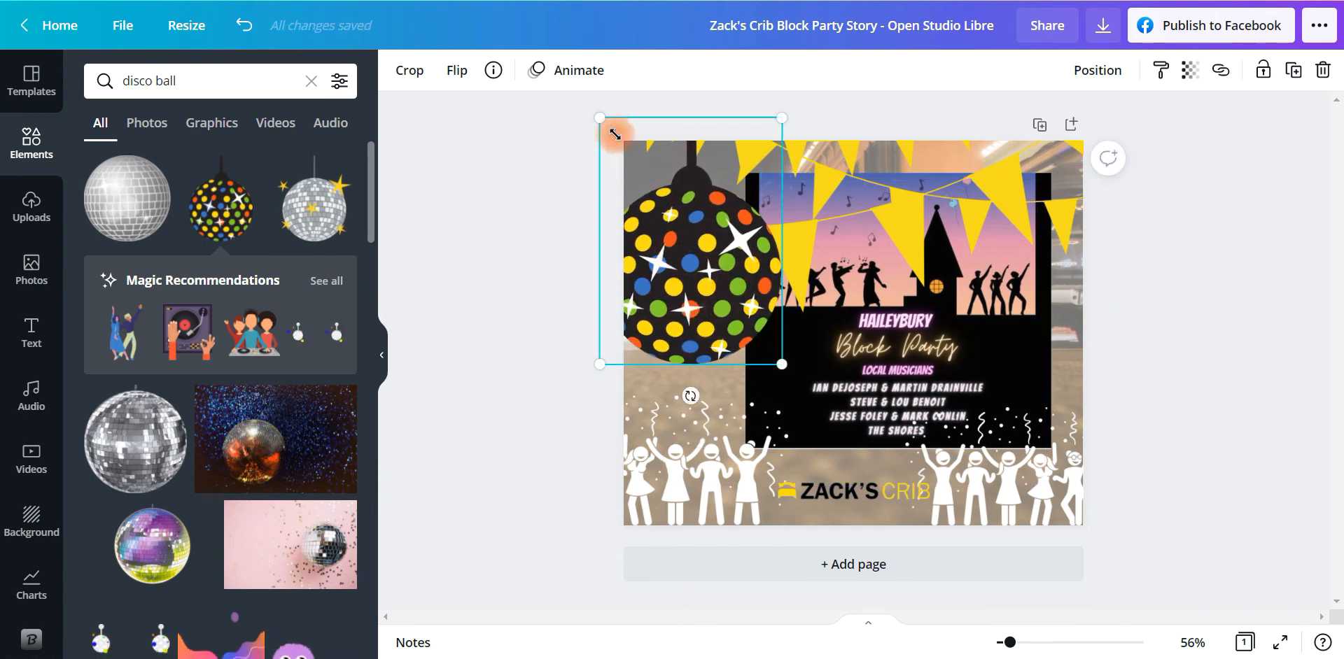
# Shrink the multicoloured disco ball and delete it from the page.
pyautogui.moveTo(614, 134); pyautogui.dragTo(688, 222)
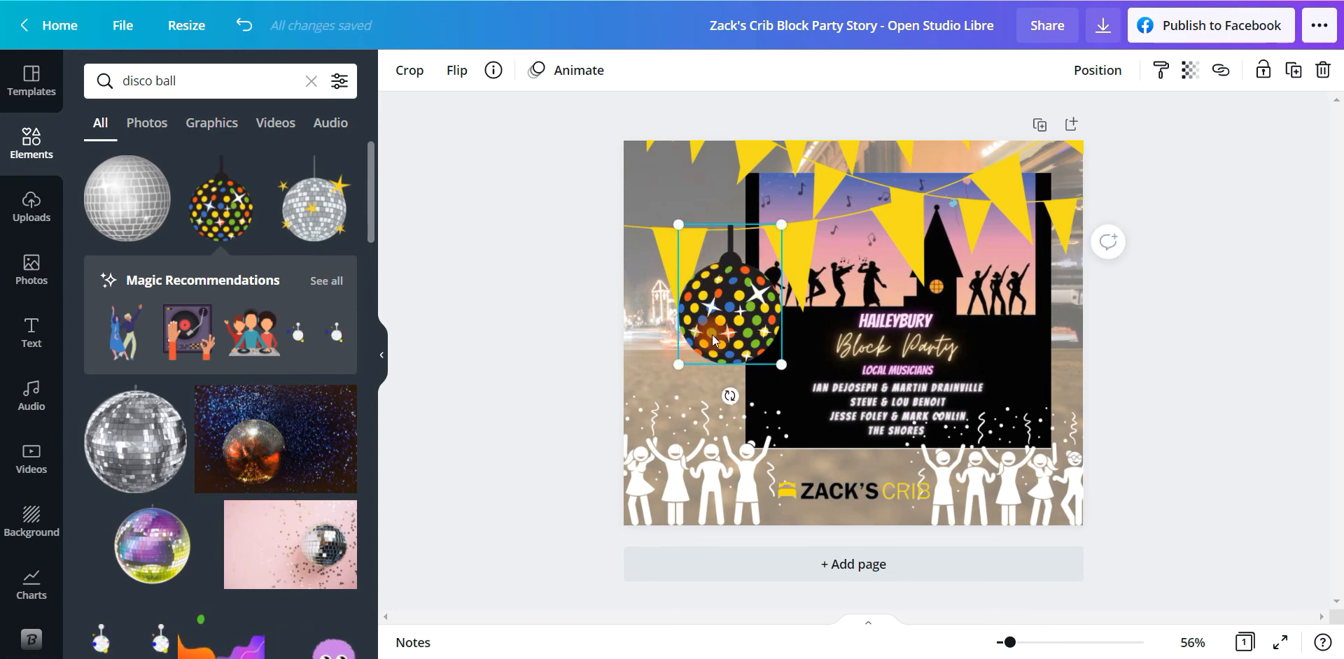
pyautogui.press('Delete')
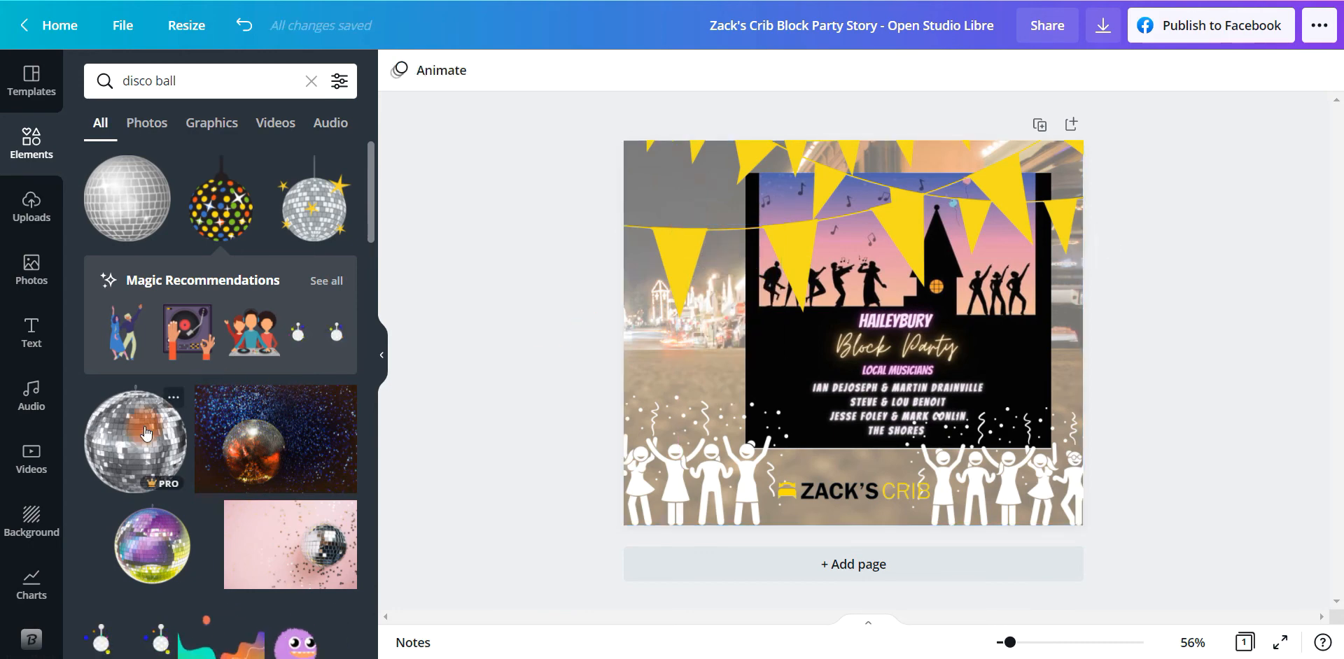
# Try placing the realistic silver mirror ball near the page's upper-left corner, and delete it.
pyautogui.click(137, 441)
pyautogui.moveTo(999, 486); pyautogui.dragTo(829, 307)
pyautogui.moveTo(776, 255); pyautogui.dragTo(716, 265)
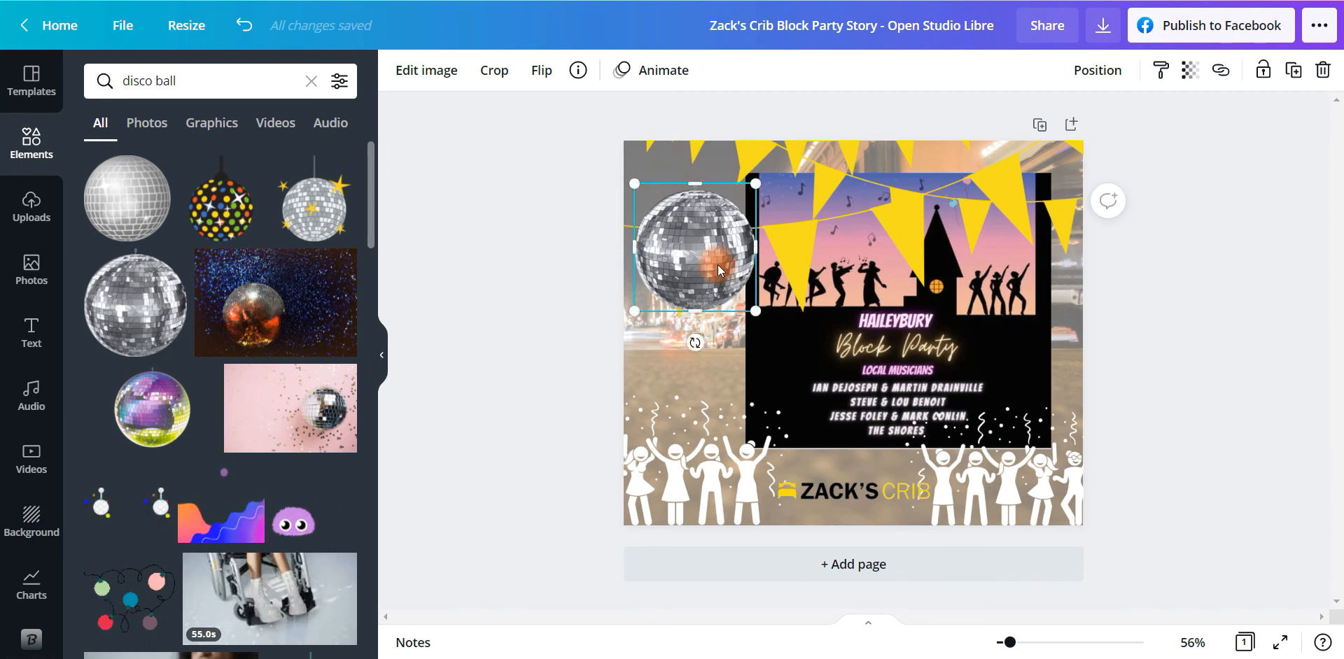
pyautogui.press('Delete')
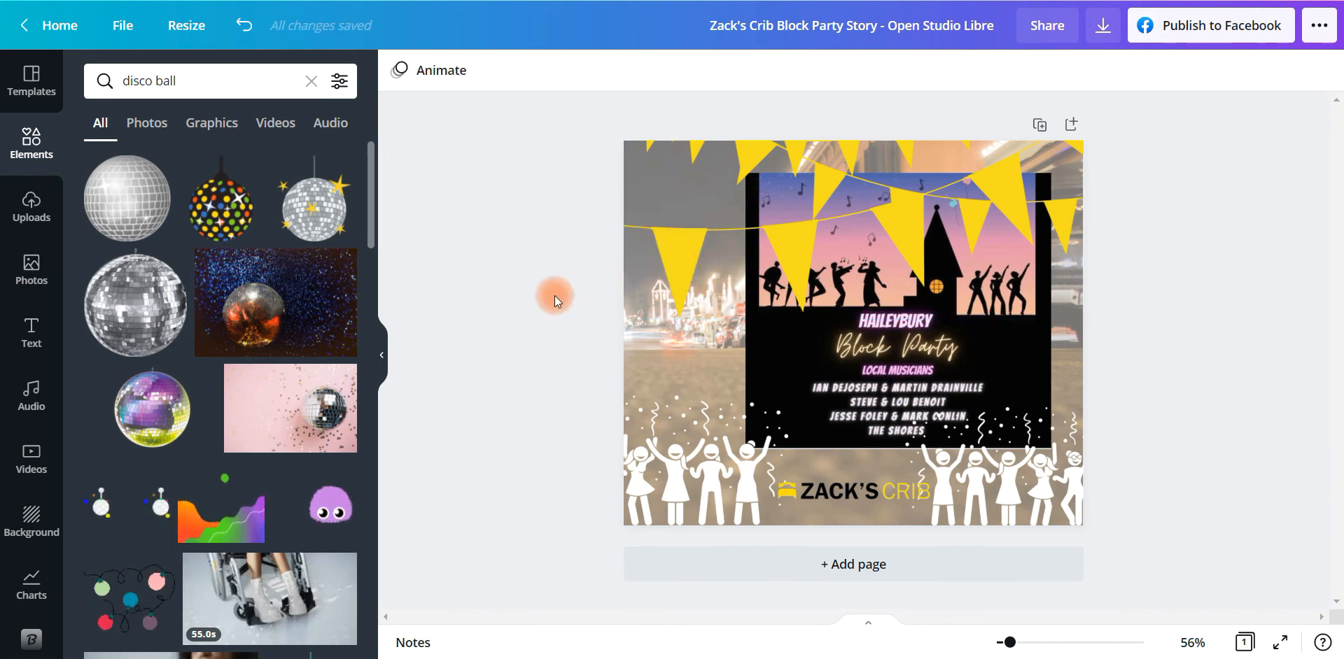
# Try placing the disco ball line graphic surrounded by stars in the page's upper-left corner, and delete it.
pyautogui.scroll(-7, 186, 424)
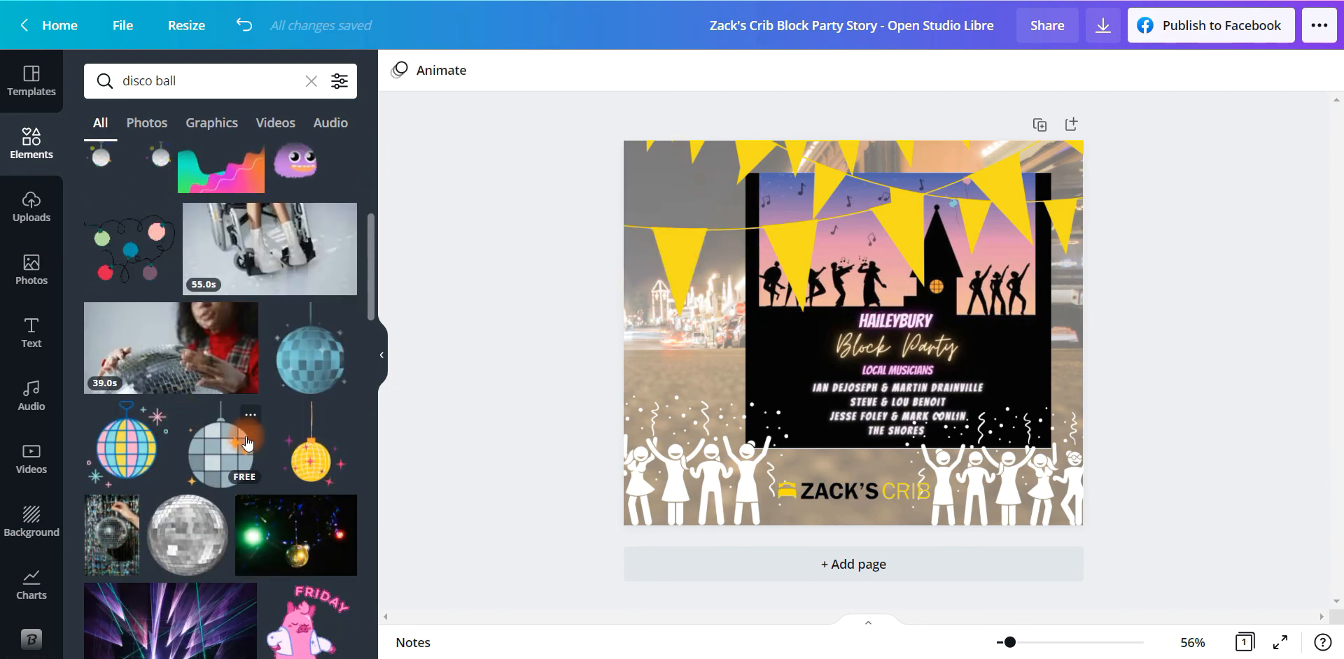
pyautogui.scroll(-4, 250, 442)
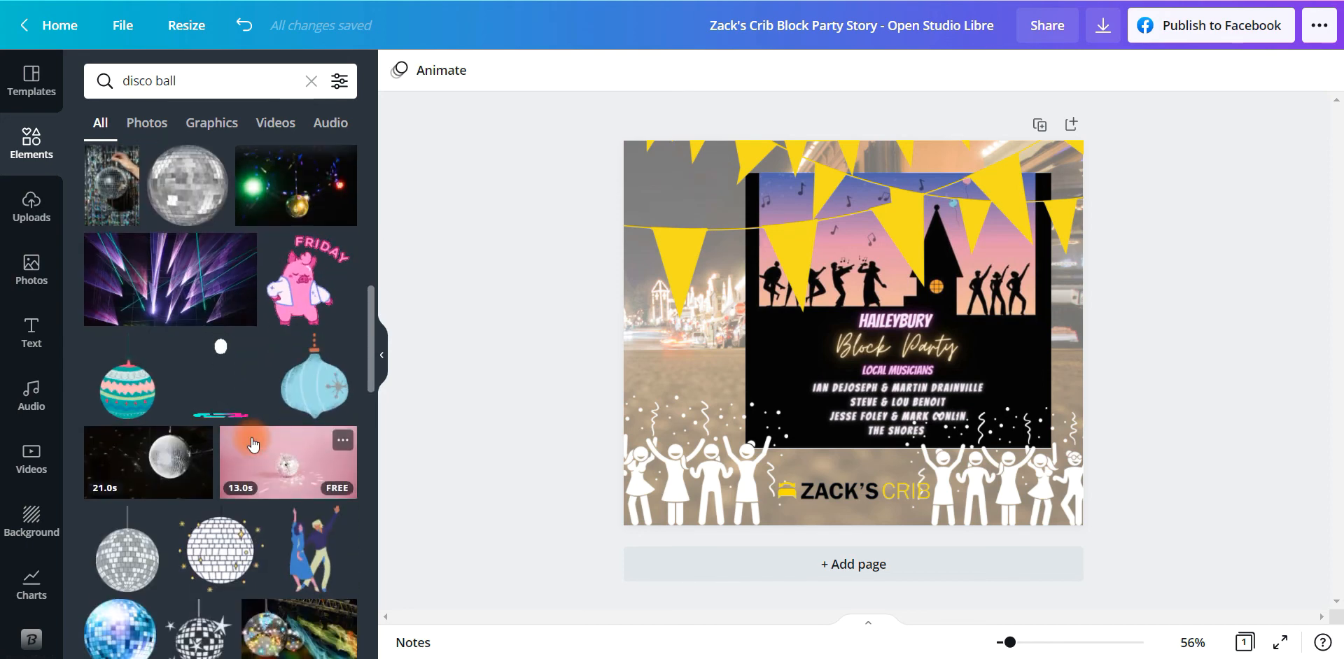
pyautogui.scroll(-2, 252, 443)
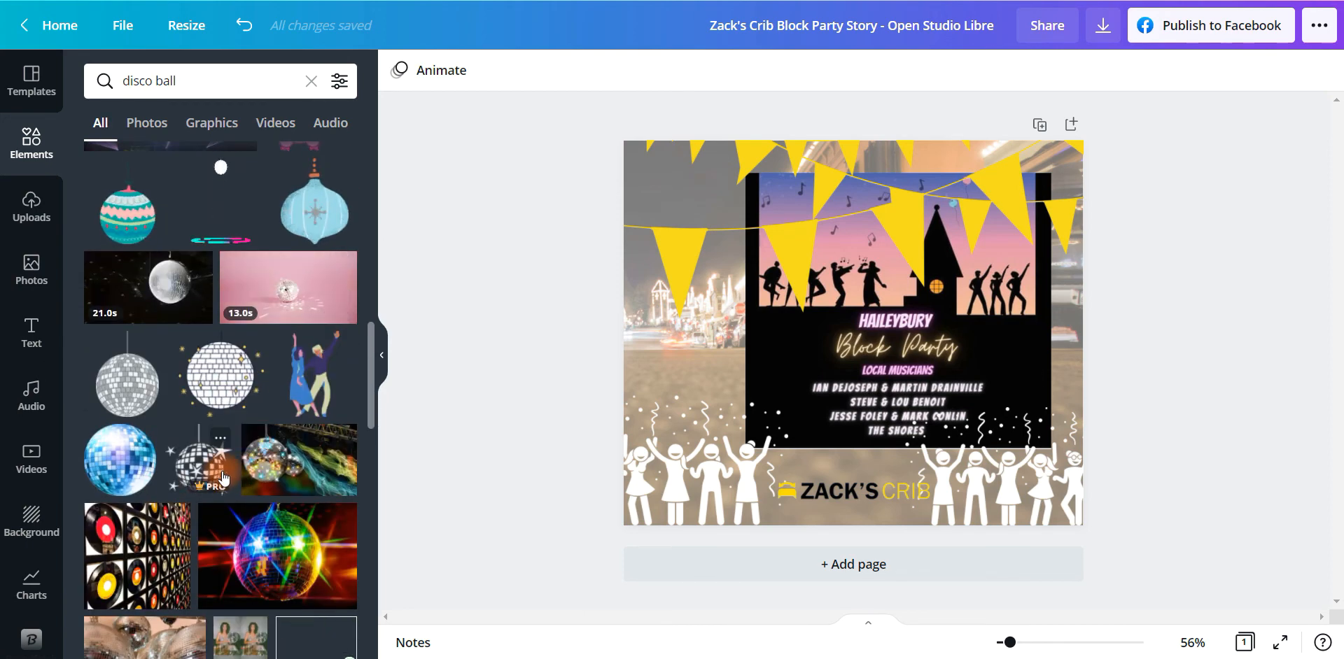
pyautogui.click(187, 471)
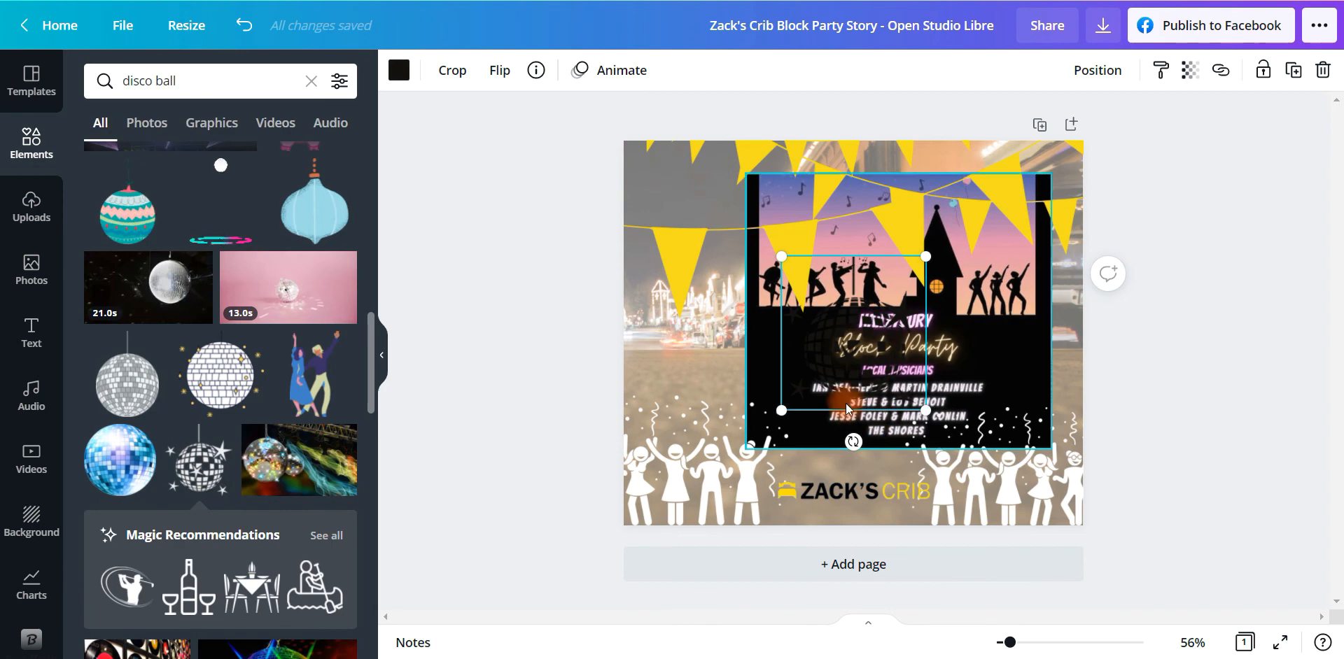
pyautogui.moveTo(875, 354); pyautogui.dragTo(711, 241)
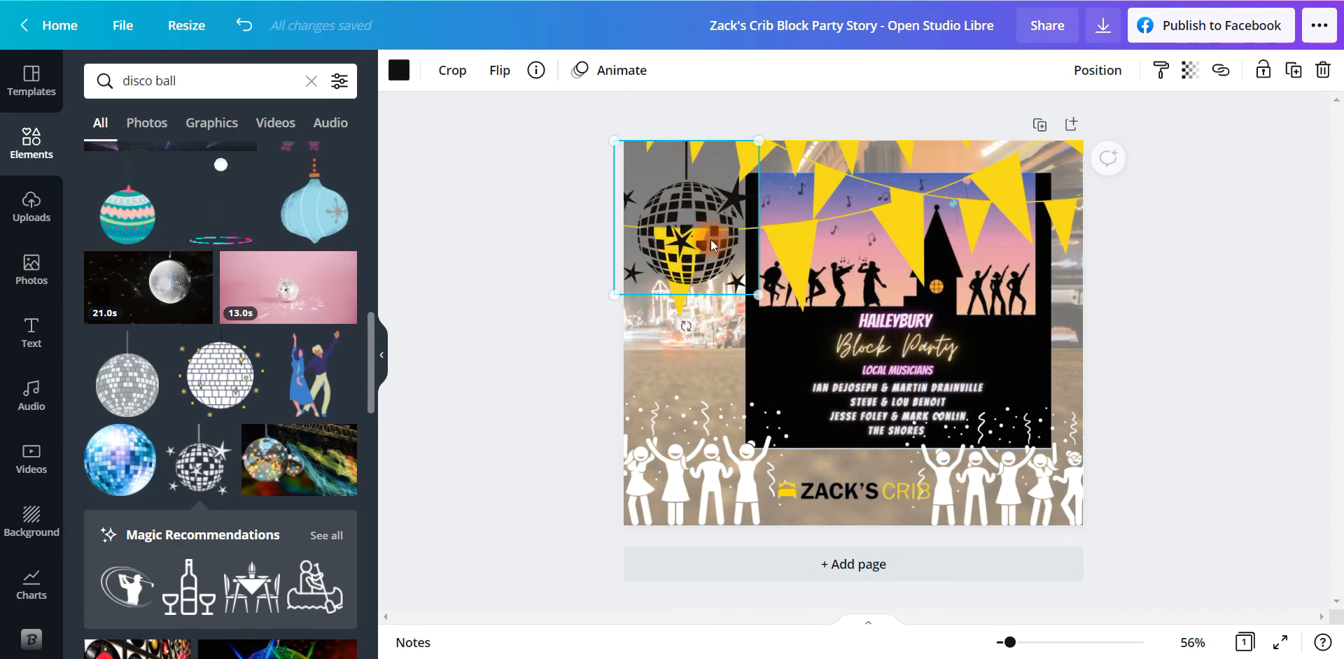
pyautogui.press('Delete')
# Add the silver disco ball with yellow stars, enlarge it and hang it from the page's upper-left edge, overlapping the poster.
pyautogui.scroll(5, 291, 443)
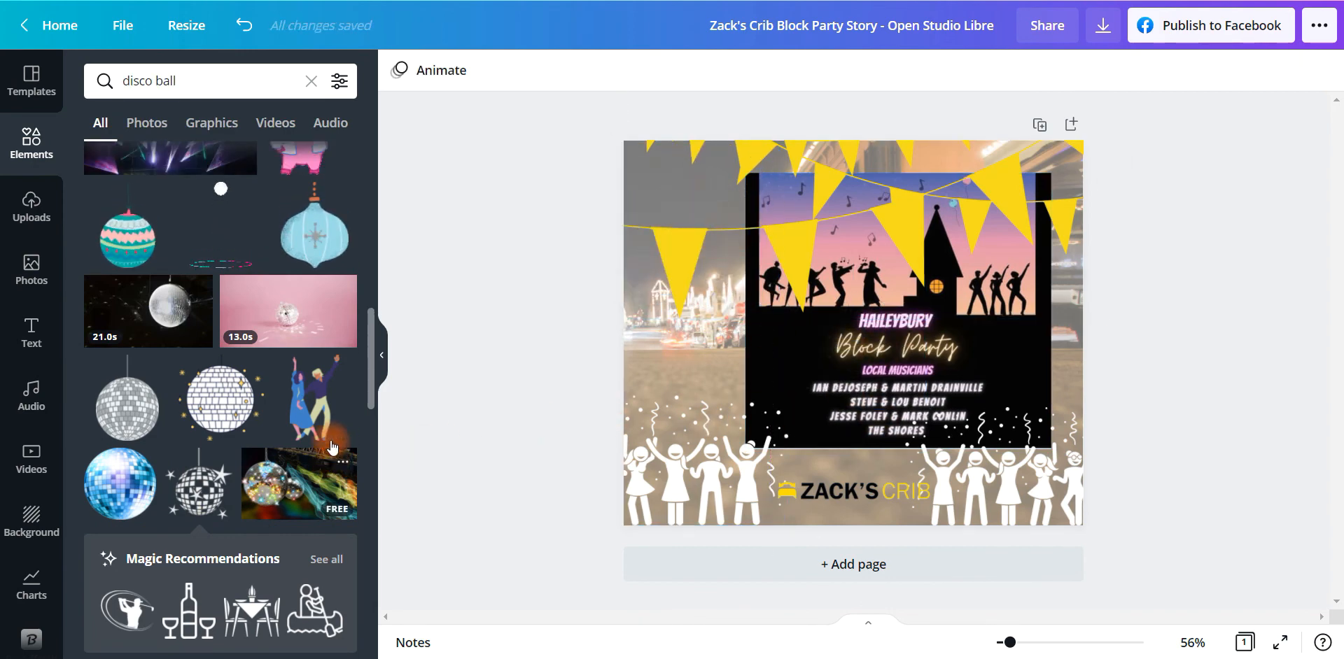
pyautogui.click(313, 207)
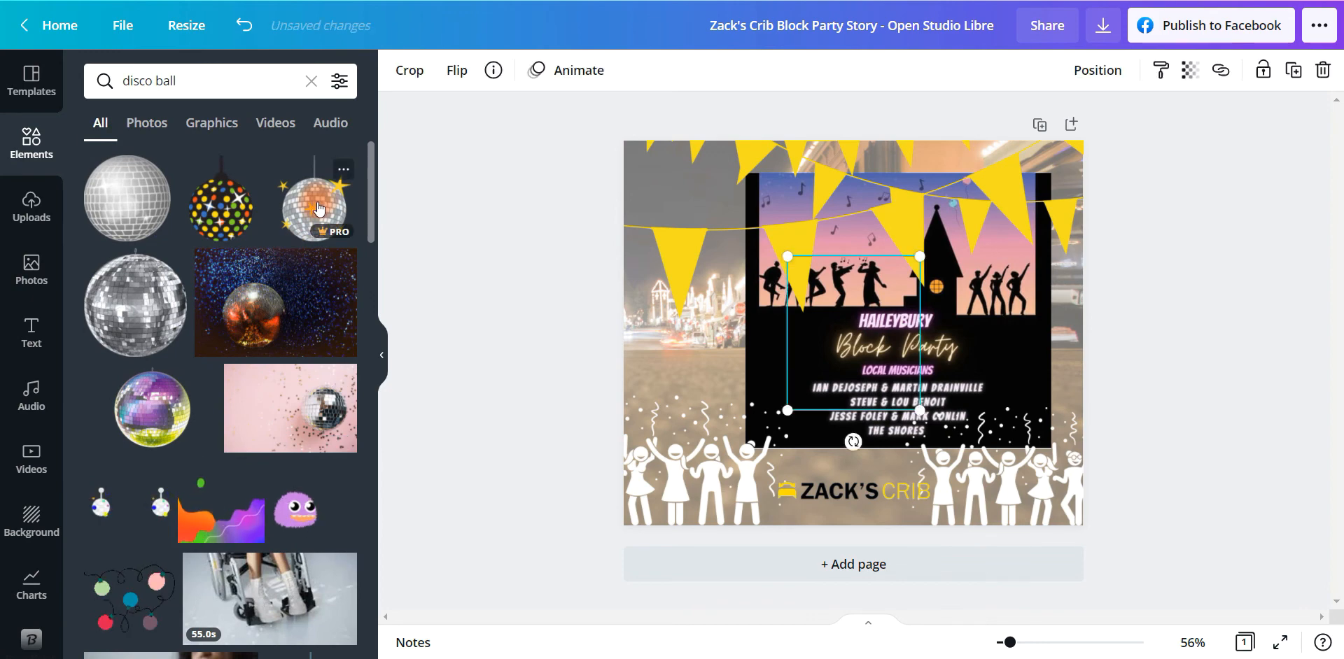
pyautogui.moveTo(881, 372); pyautogui.dragTo(716, 252)
pyautogui.moveTo(755, 140); pyautogui.dragTo(806, 129)
pyautogui.moveTo(725, 236); pyautogui.dragTo(735, 232)
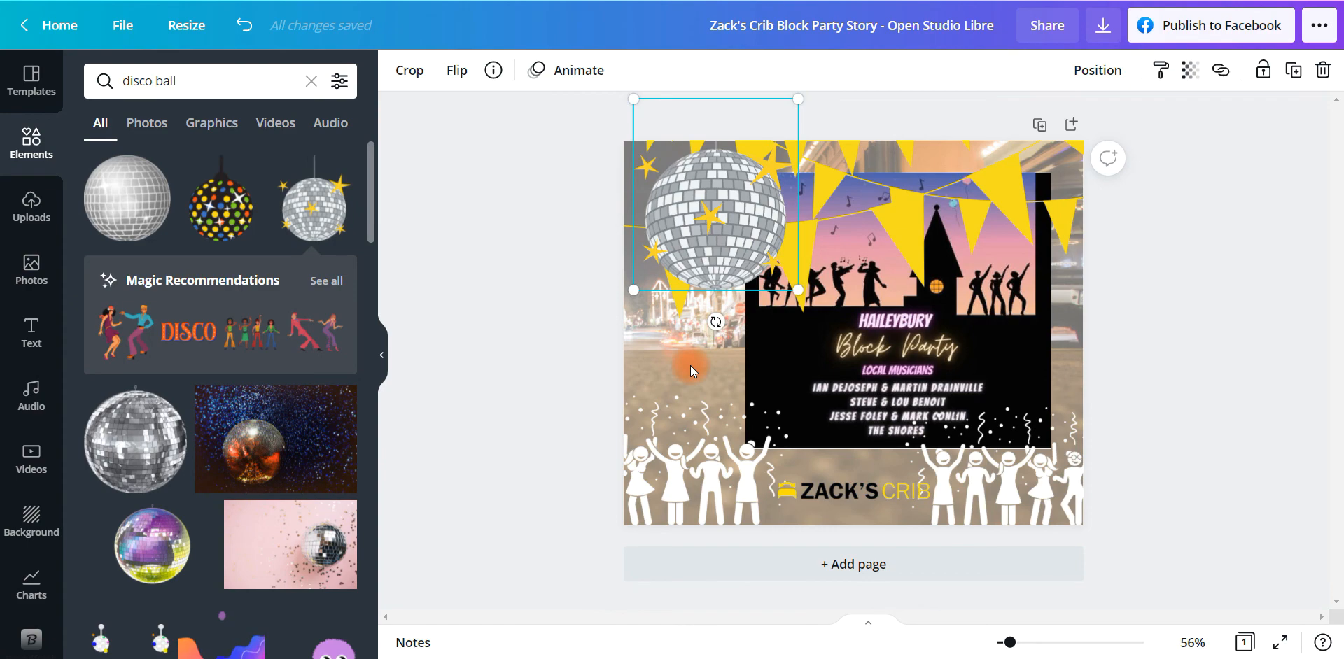
# Shift the street background photo slightly lower within its crop.
pyautogui.doubleClick(690, 365)
pyautogui.moveTo(688, 357); pyautogui.dragTo(692, 383)
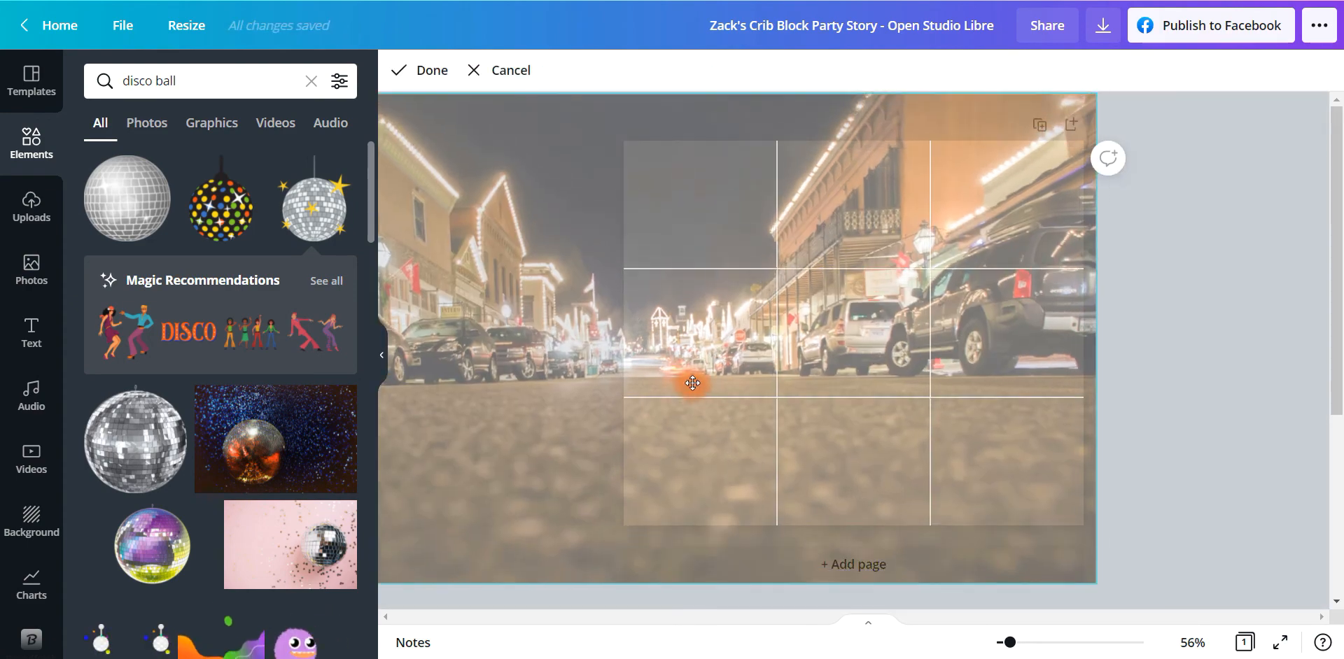
pyautogui.doubleClick(730, 358)
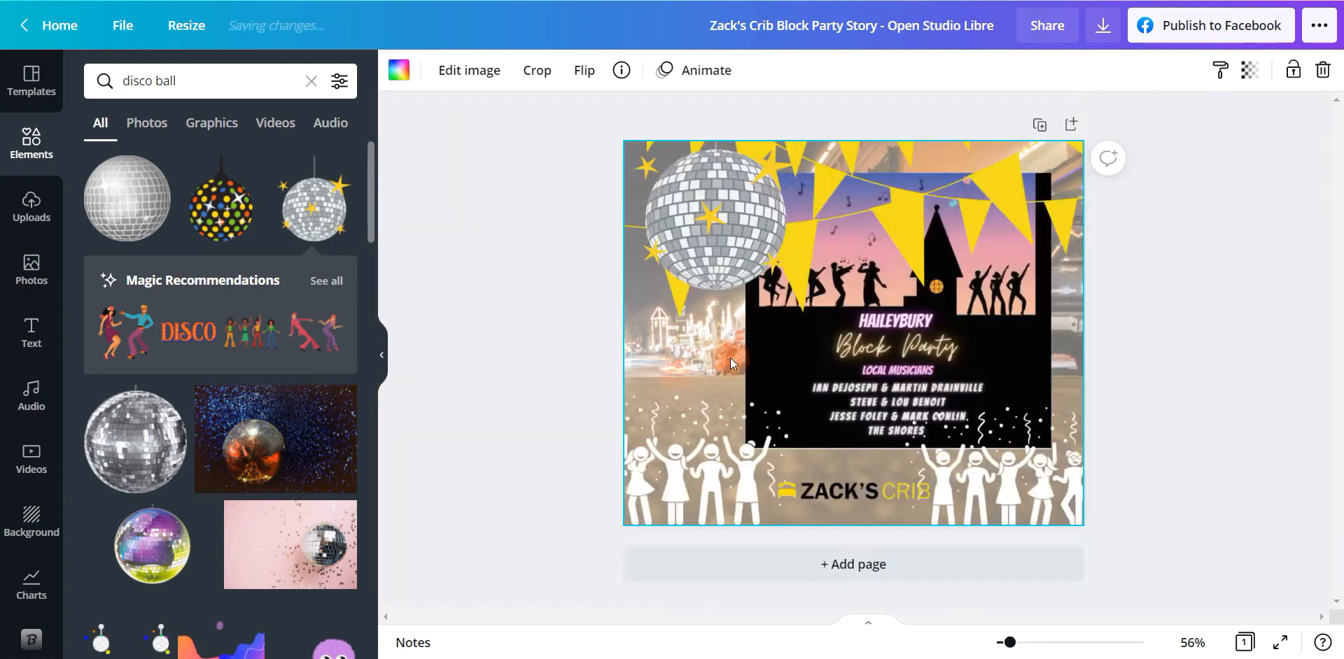
pyautogui.click(1202, 383)
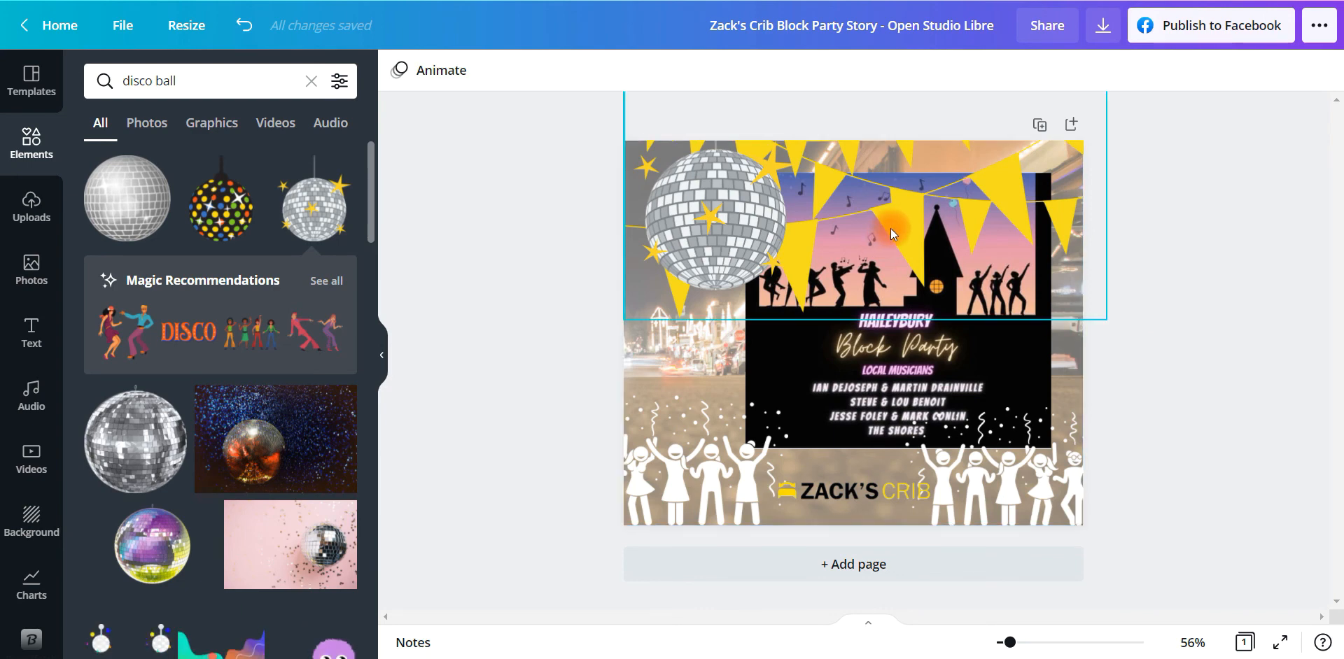
# Move the yellow bunting up and slightly right, and shift the poster slightly towards the page's right edge.
pyautogui.moveTo(890, 228); pyautogui.dragTo(903, 181)
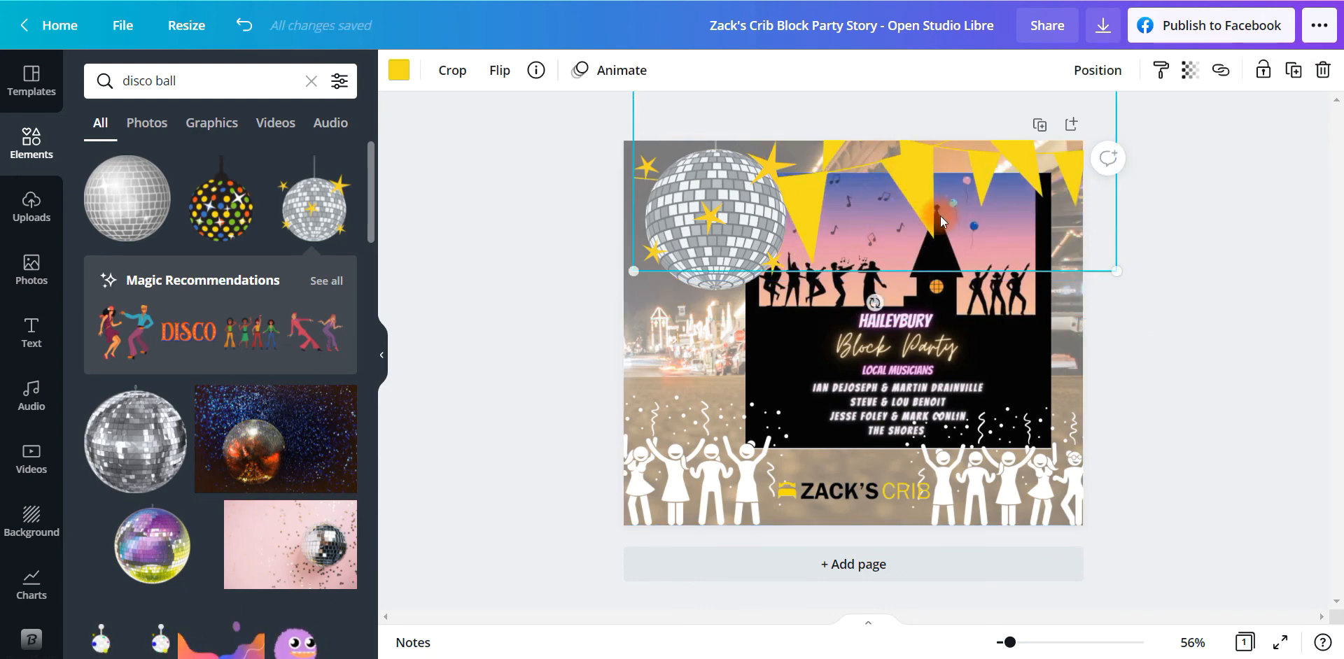
pyautogui.click(1185, 414)
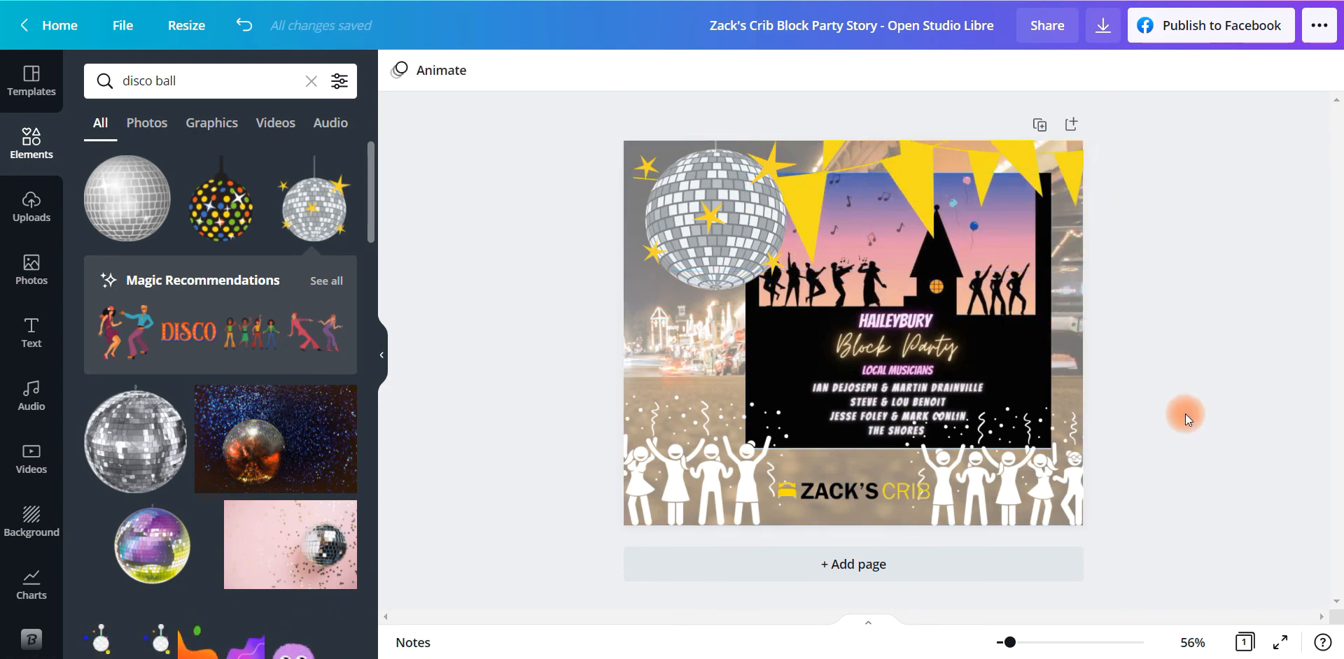
pyautogui.moveTo(960, 380); pyautogui.dragTo(977, 373)
pyautogui.click(1179, 458)
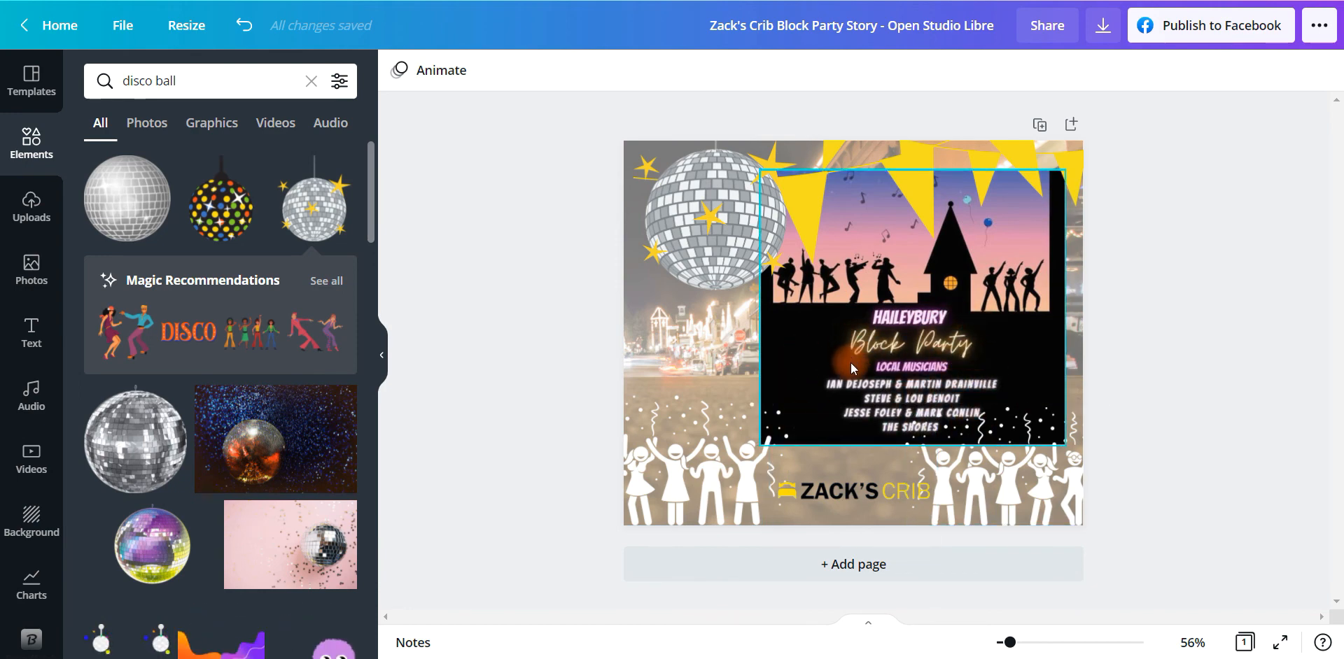
# Search the elements for "square", add the thin square outline and colour it with the document's yellow.
pyautogui.click(224, 80)
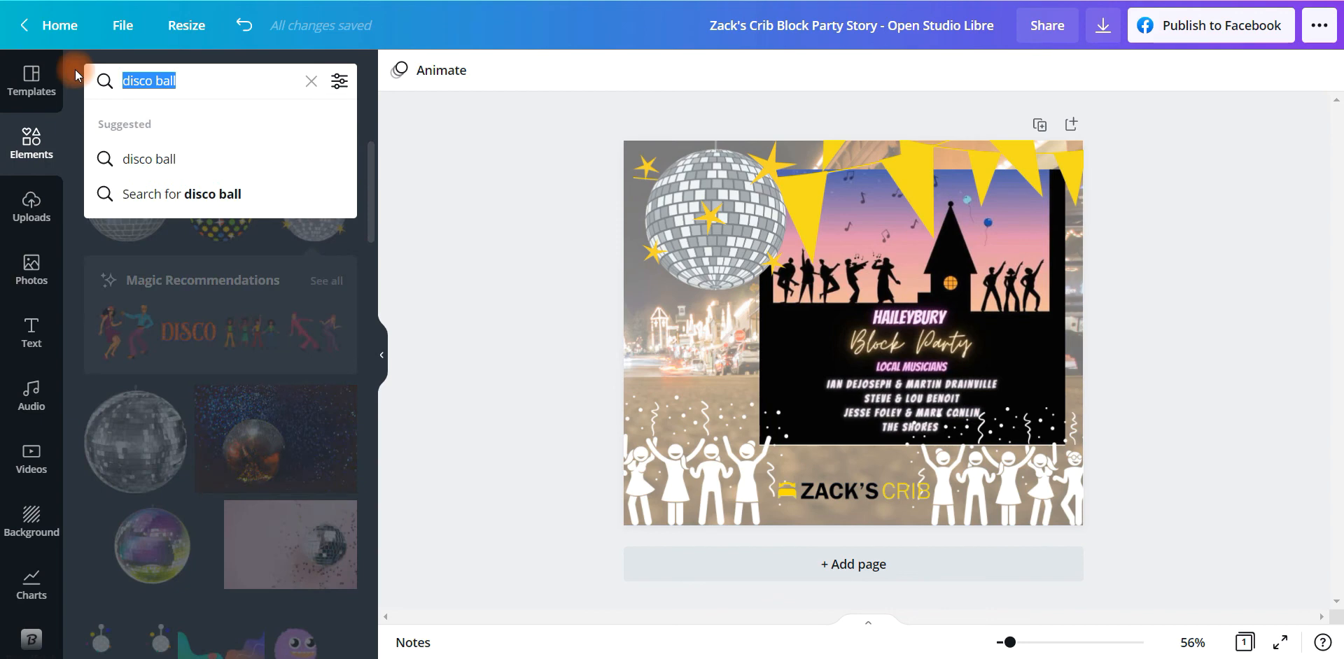
pyautogui.write('square')
pyautogui.press('Return')
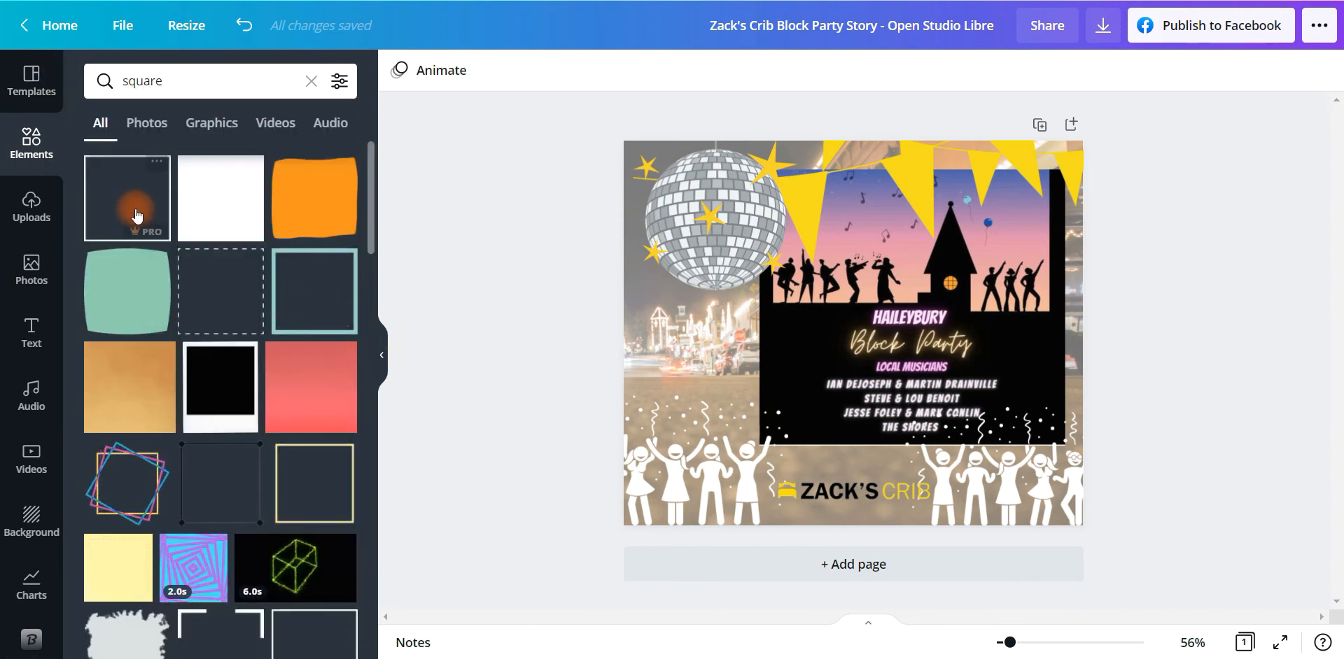
pyautogui.click(137, 214)
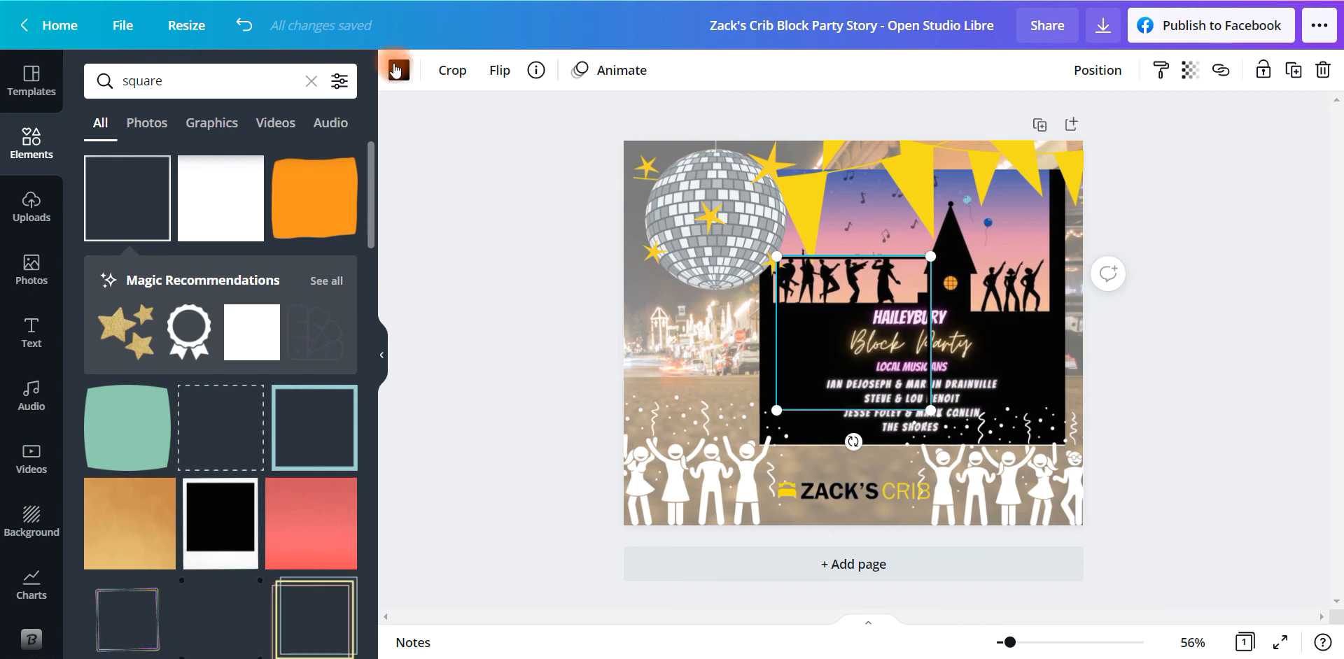
pyautogui.click(397, 70)
pyautogui.click(196, 161)
# Try fitting the yellow square outline around the poster's text, and delete it.
pyautogui.moveTo(823, 340); pyautogui.dragTo(888, 370)
pyautogui.moveTo(836, 294); pyautogui.dragTo(819, 275)
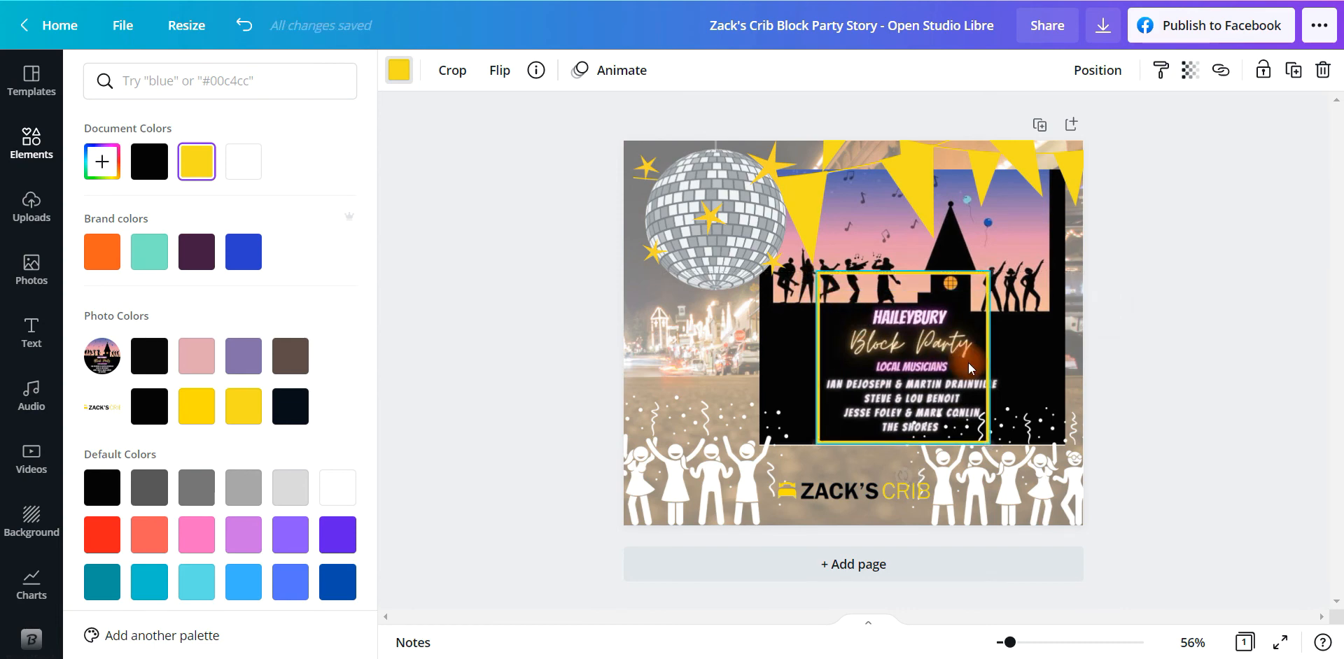
pyautogui.moveTo(957, 378); pyautogui.dragTo(964, 376)
pyautogui.moveTo(996, 273)
pyautogui.mouseDown()
pyautogui.moveTo(1000, 246)
pyautogui.moveTo(1005, 266)
pyautogui.mouseUp()
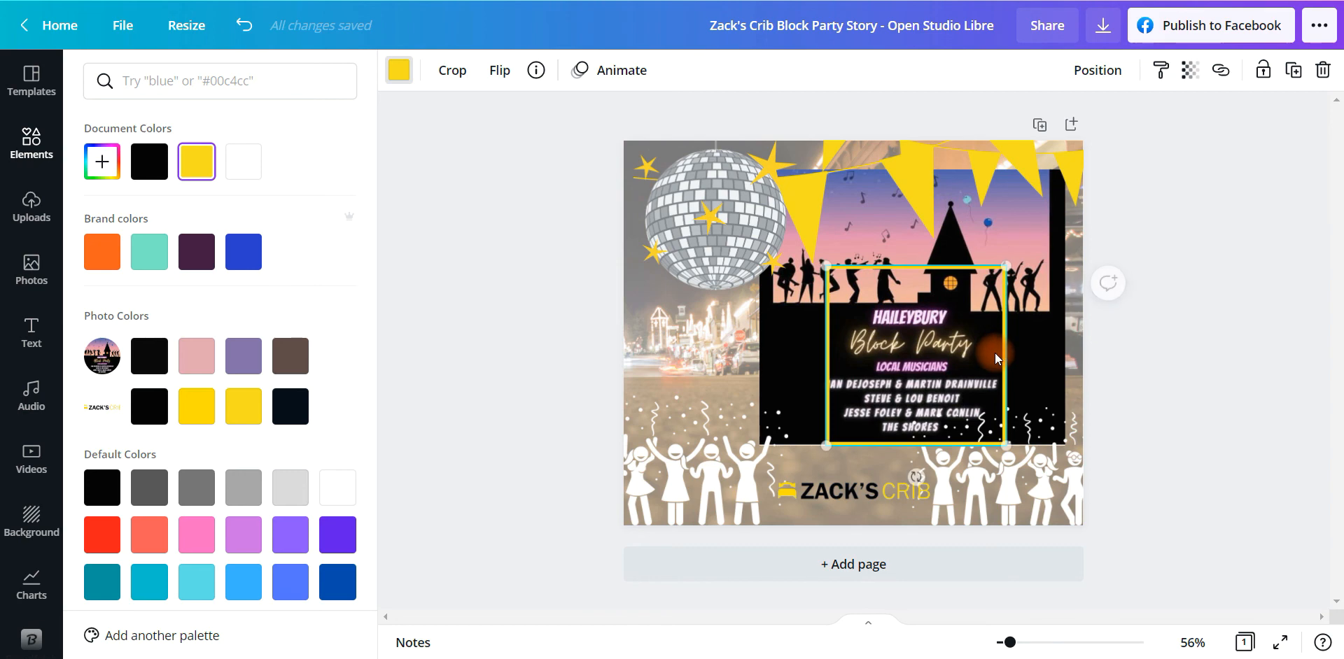
pyautogui.press('Delete')
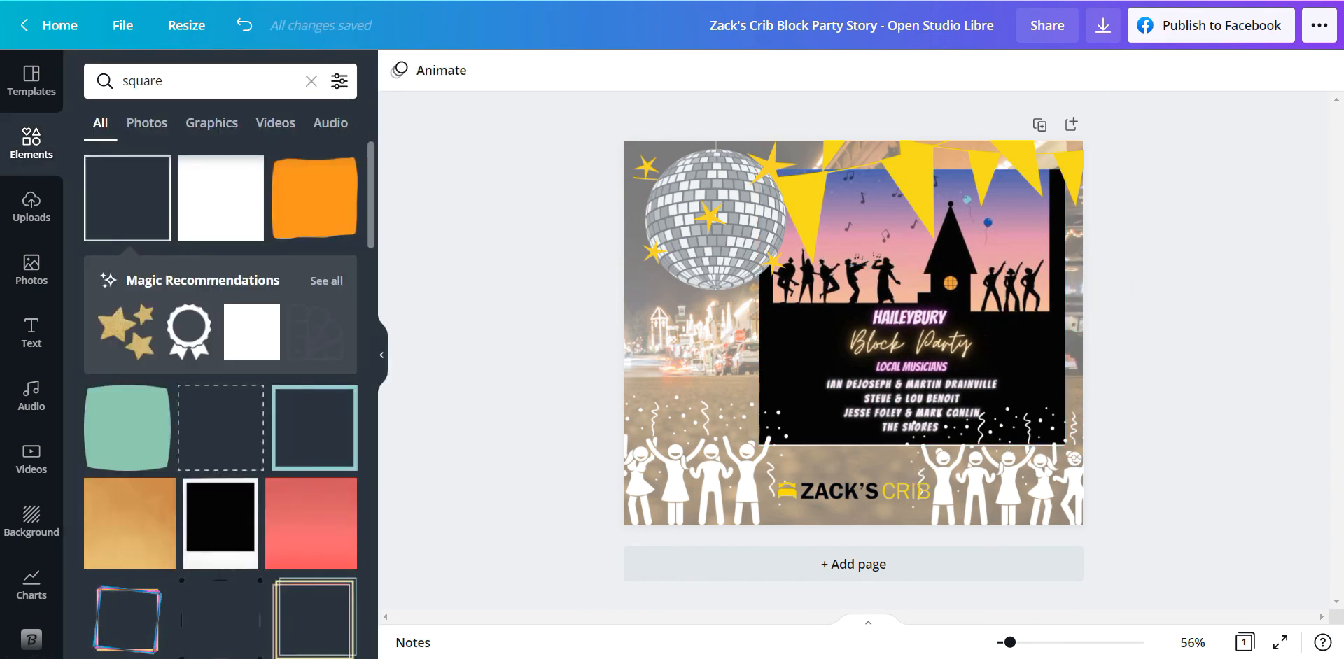
# Search the elements for "rectangle" and restrict the results to graphics.
pyautogui.click(210, 89)
pyautogui.write('rectangle')
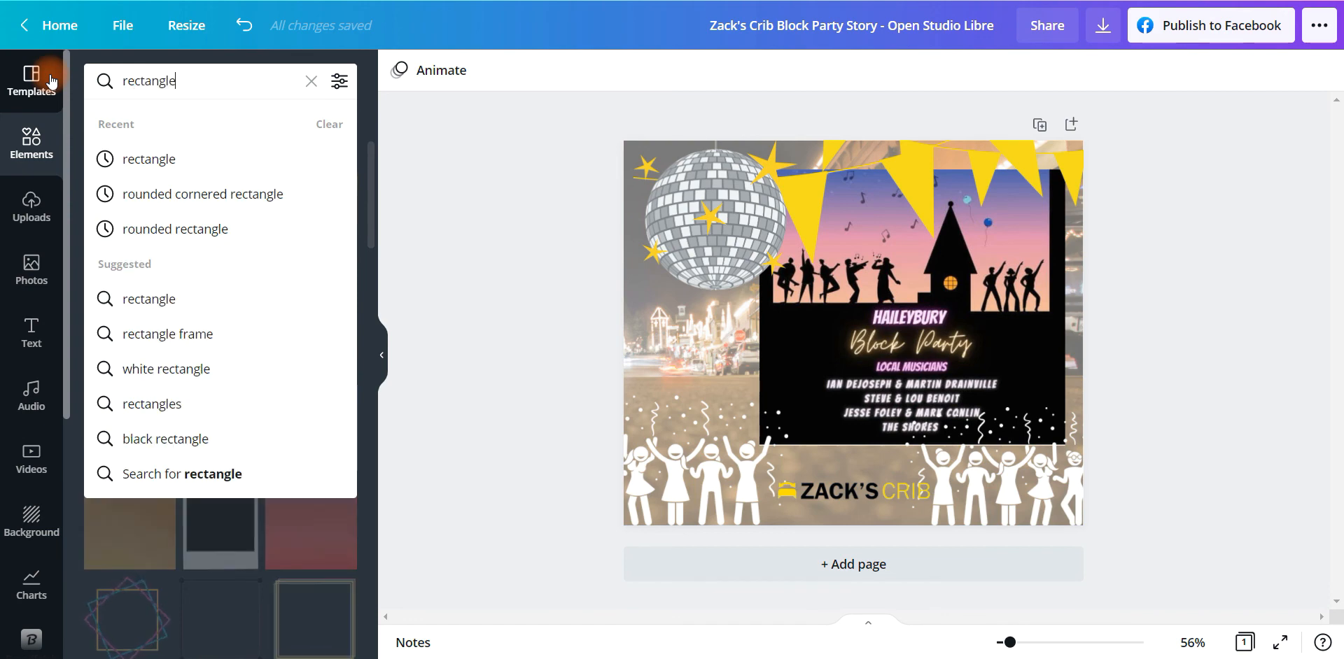
pyautogui.press('Return')
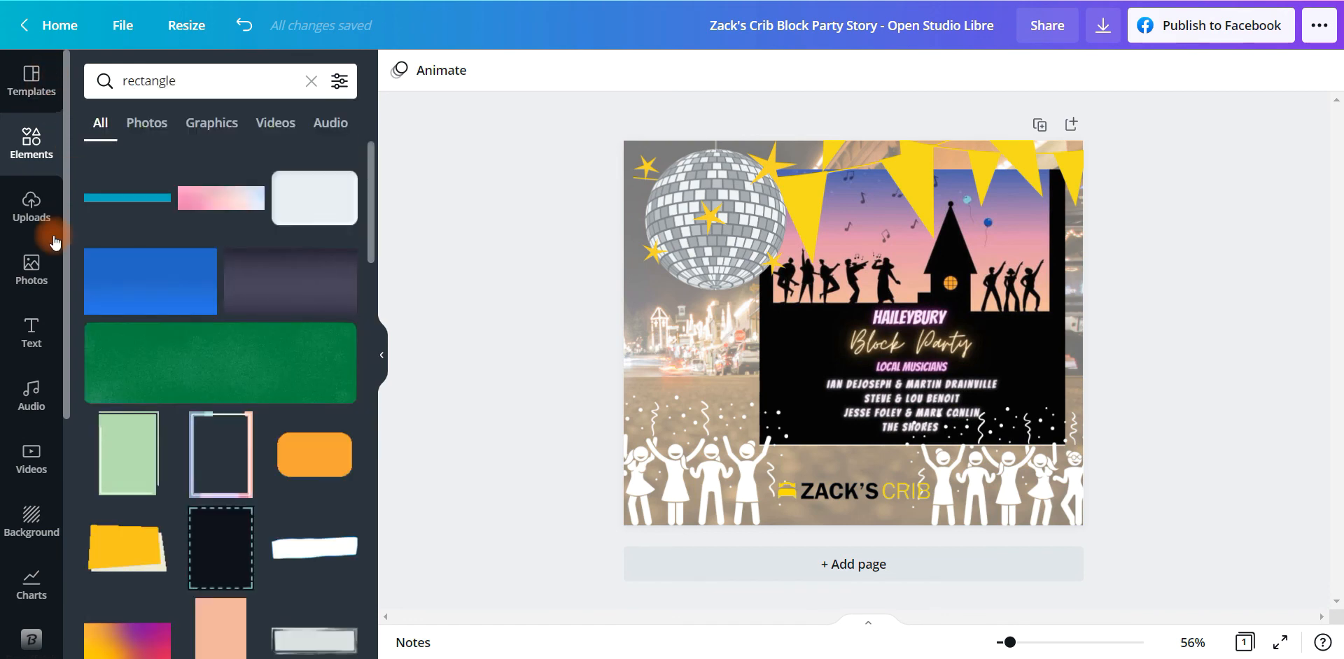
pyautogui.click(212, 124)
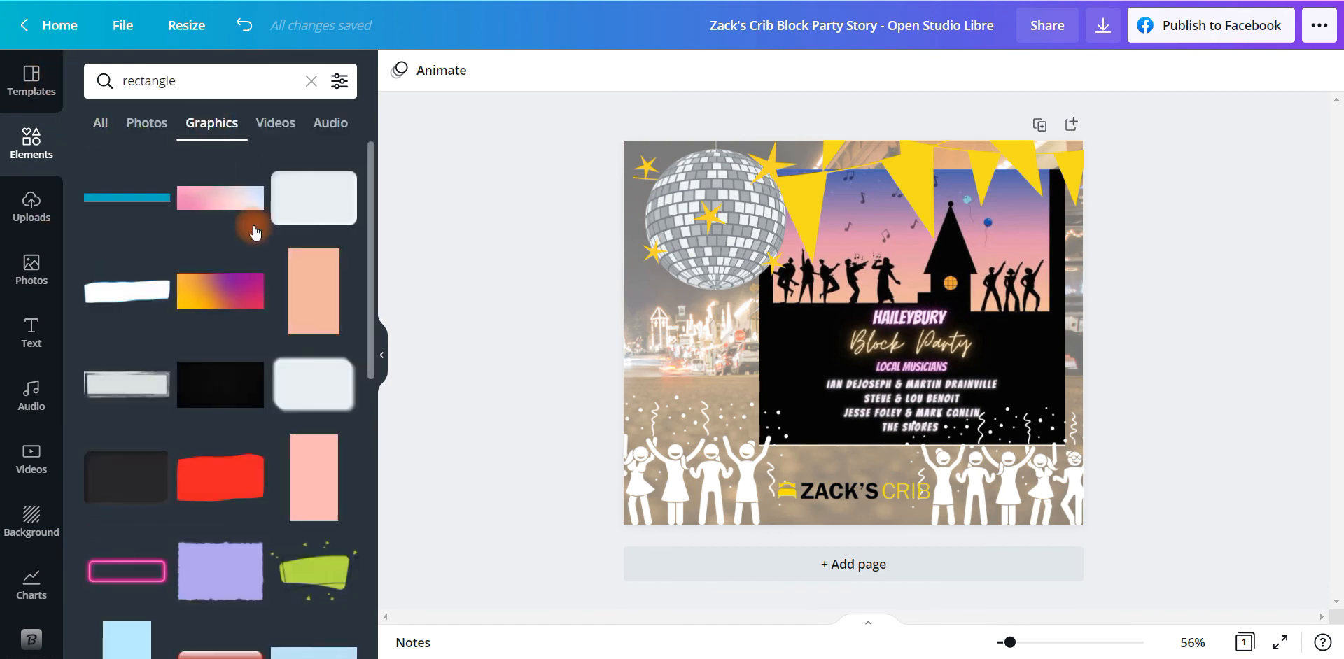
# Try placing the green rectangular frame over the poster's text, and delete it.
pyautogui.scroll(-5, 249, 378)
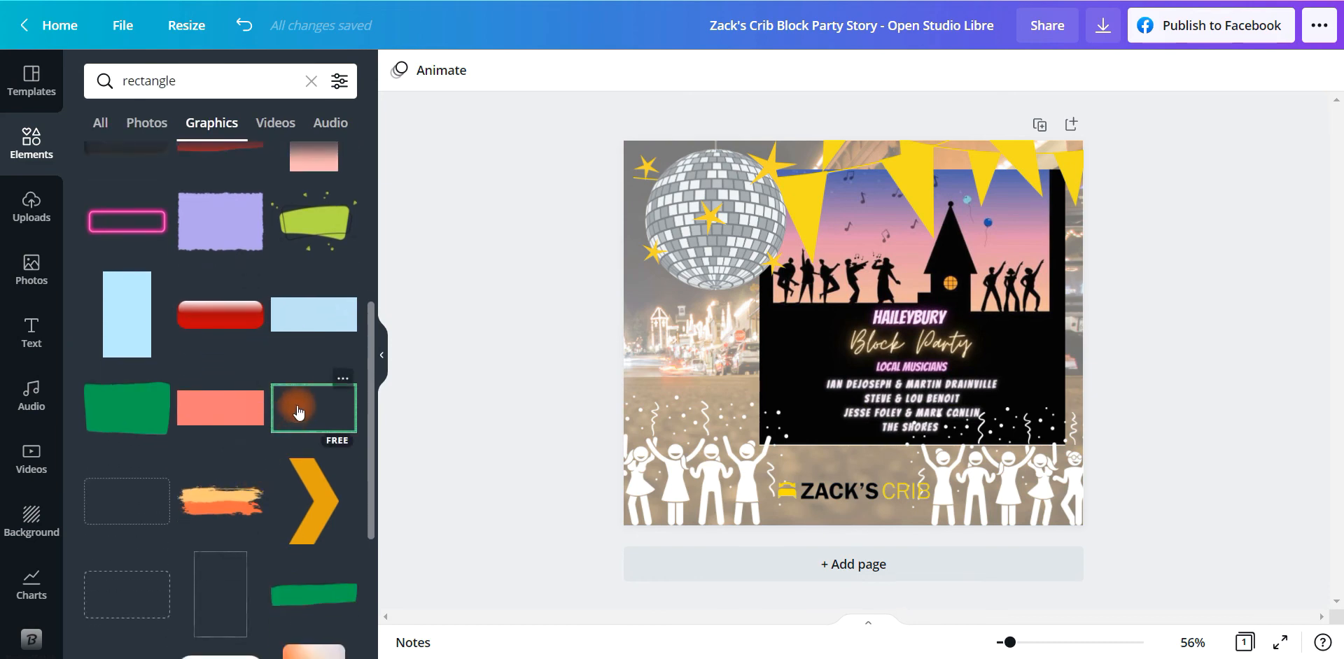
pyautogui.click(298, 412)
pyautogui.moveTo(806, 347); pyautogui.dragTo(835, 379)
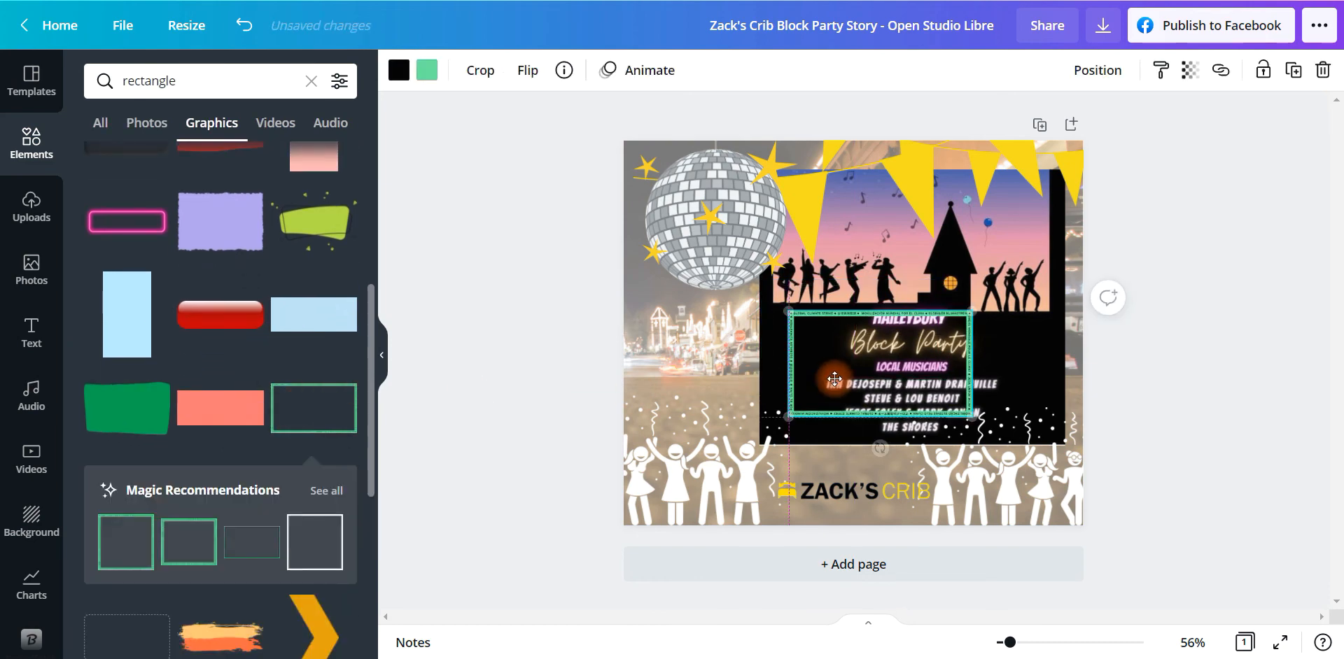
pyautogui.press('Delete')
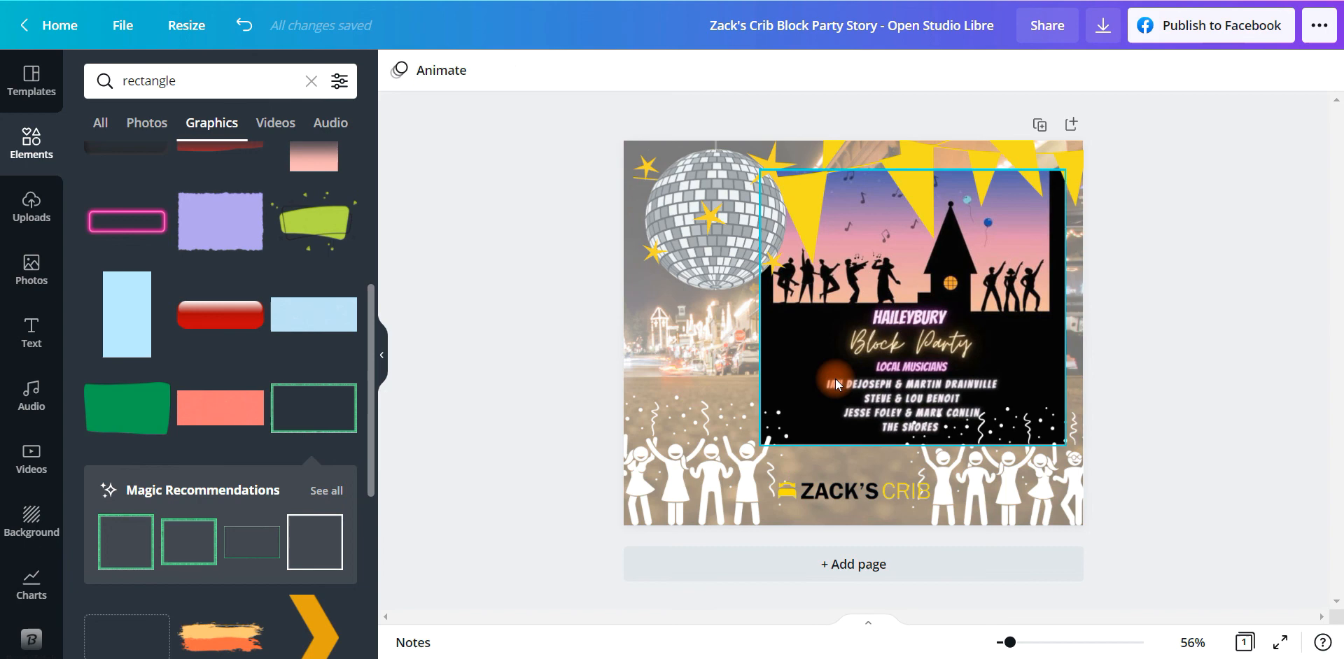
# Add the dashed rounded rectangle outline and colour it with the document's yellow.
pyautogui.scroll(-2, 274, 436)
pyautogui.scroll(-2, 273, 438)
pyautogui.click(125, 372)
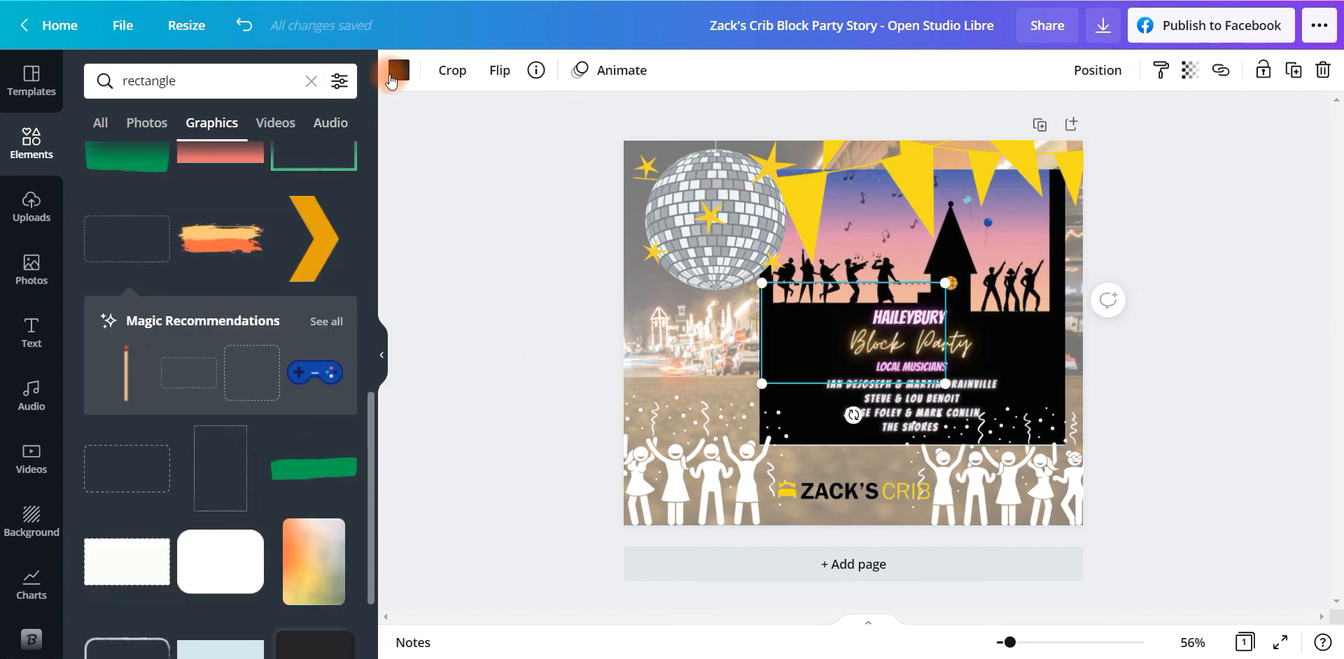
pyautogui.click(399, 70)
pyautogui.click(196, 162)
# Position and resize the dashed yellow rectangle so it frames the local musicians list on the poster.
pyautogui.moveTo(827, 348); pyautogui.dragTo(883, 400)
pyautogui.moveTo(1006, 346); pyautogui.dragTo(996, 355)
pyautogui.moveTo(907, 405); pyautogui.dragTo(911, 406)
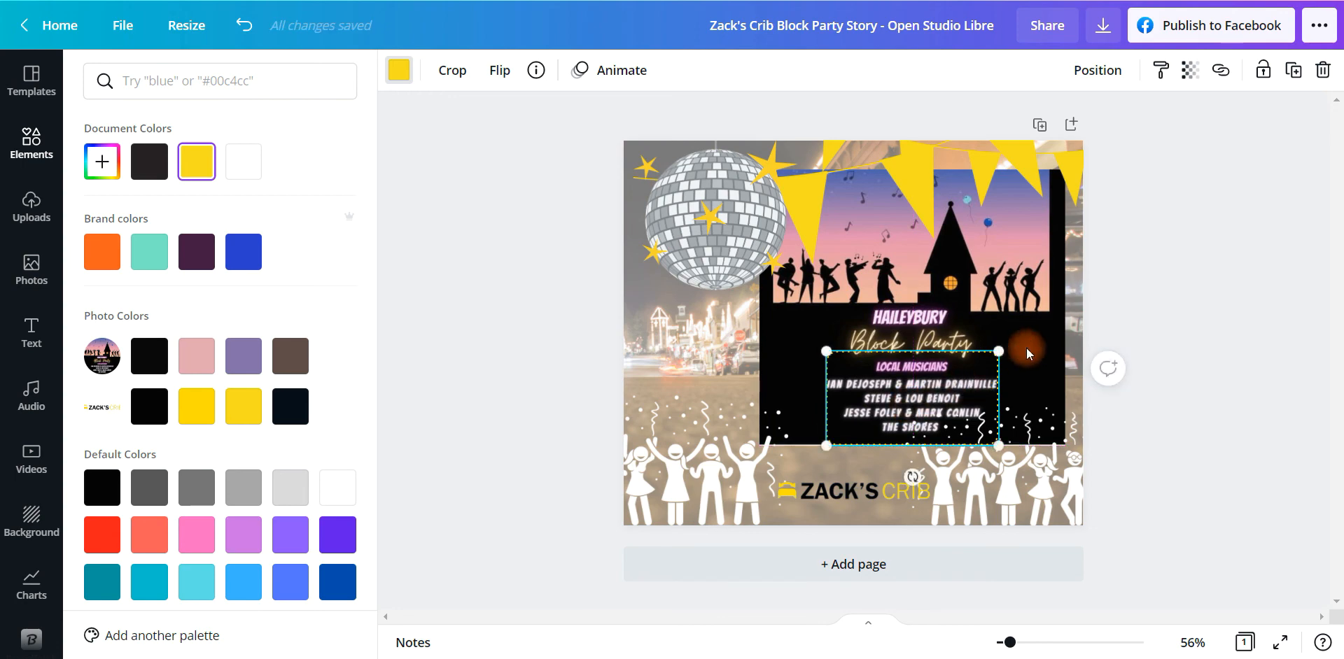
pyautogui.click(1235, 358)
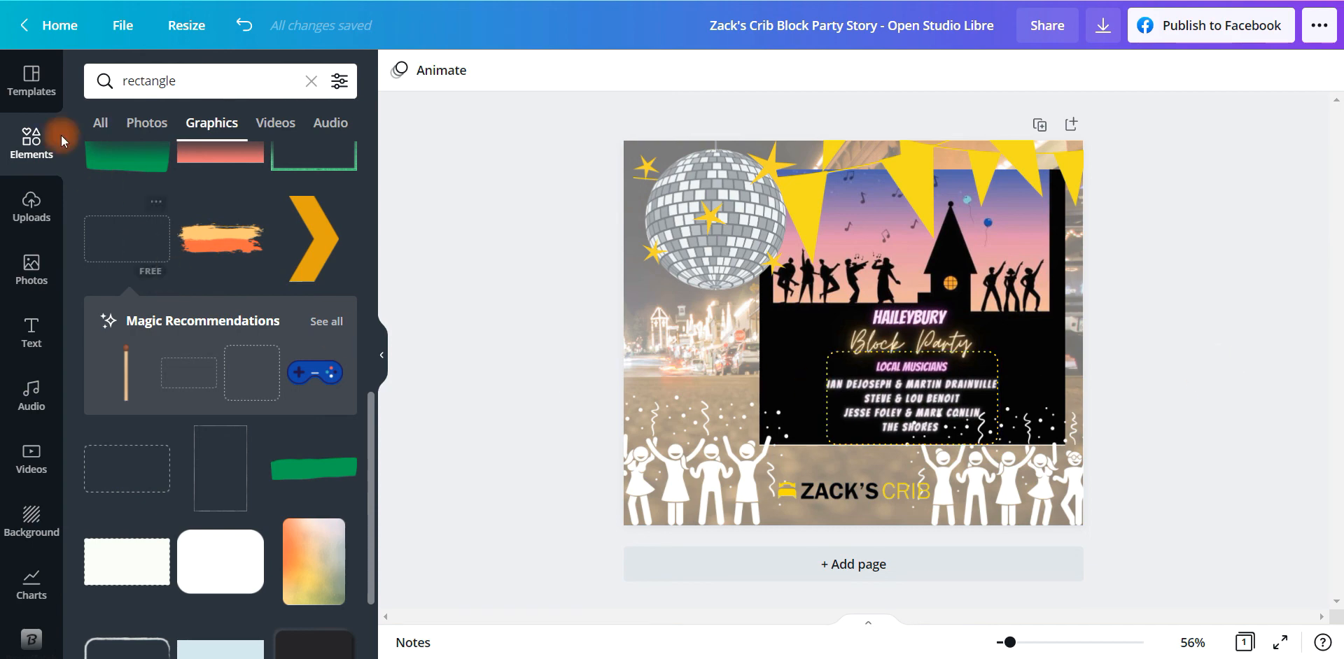
# Search the elements for "stars" and place the orange star cluster, shrunk, on the poster's black area left of the Block Party title.
pyautogui.click(196, 88)
pyautogui.write('stars')
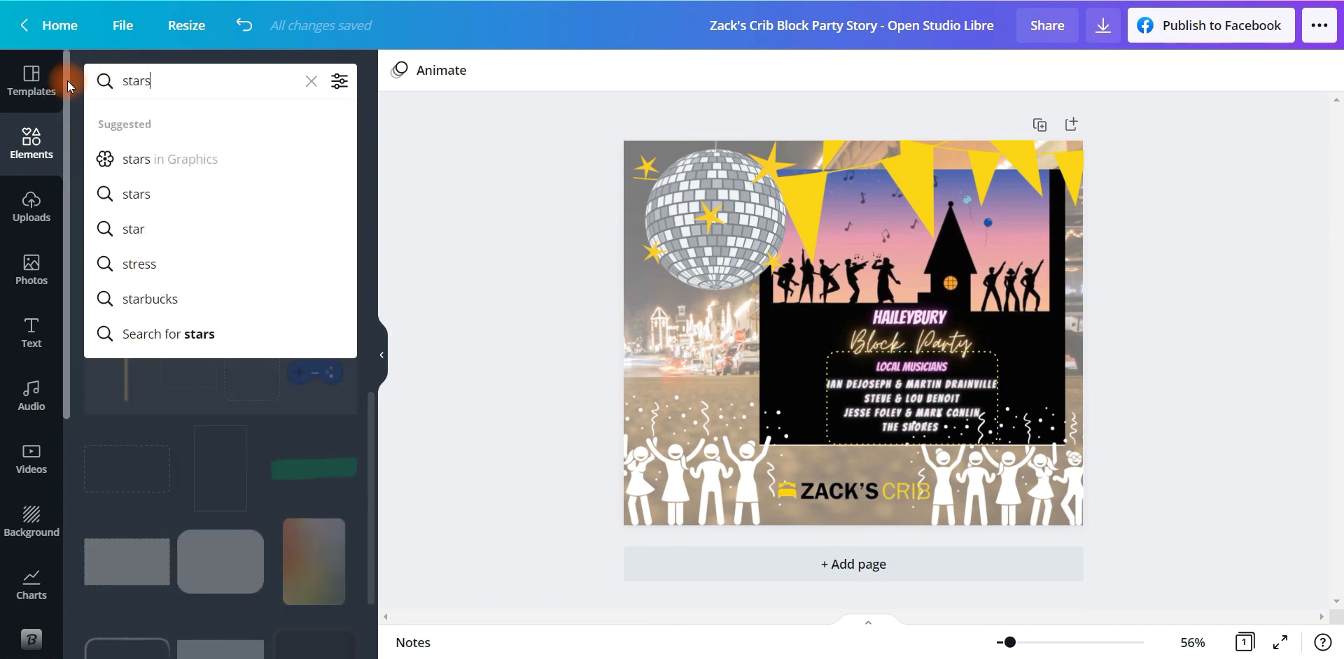
pyautogui.press('Return')
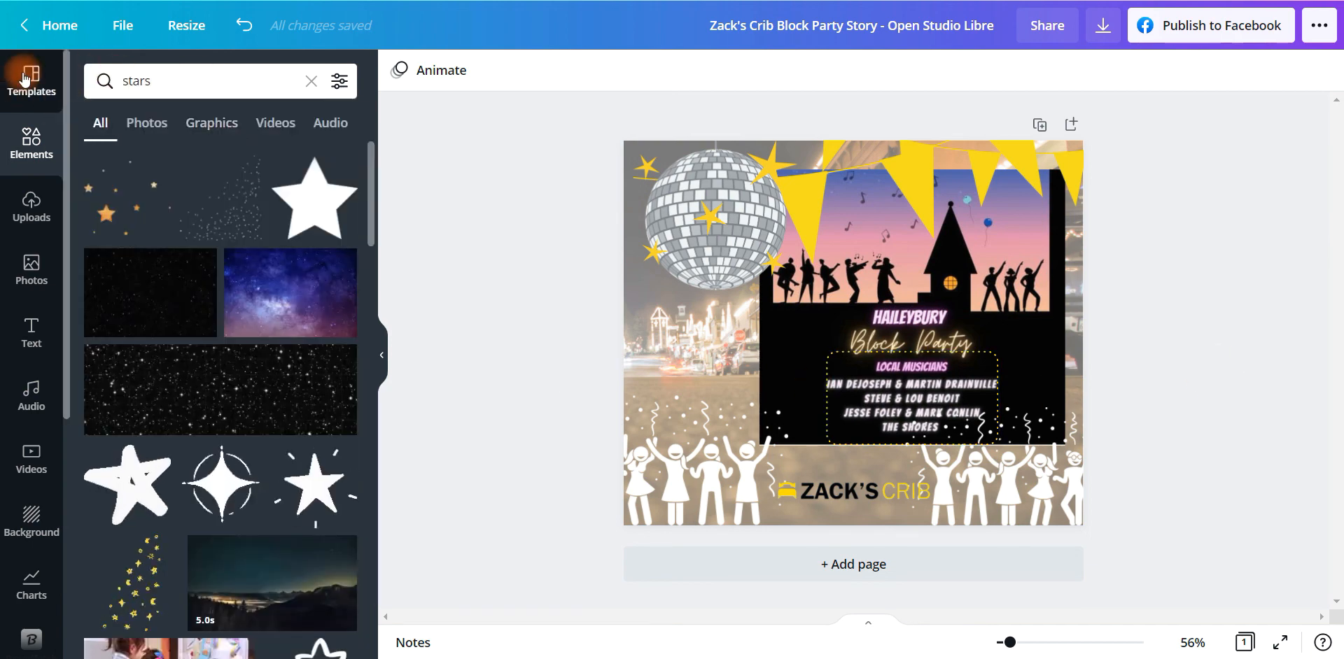
pyautogui.click(112, 207)
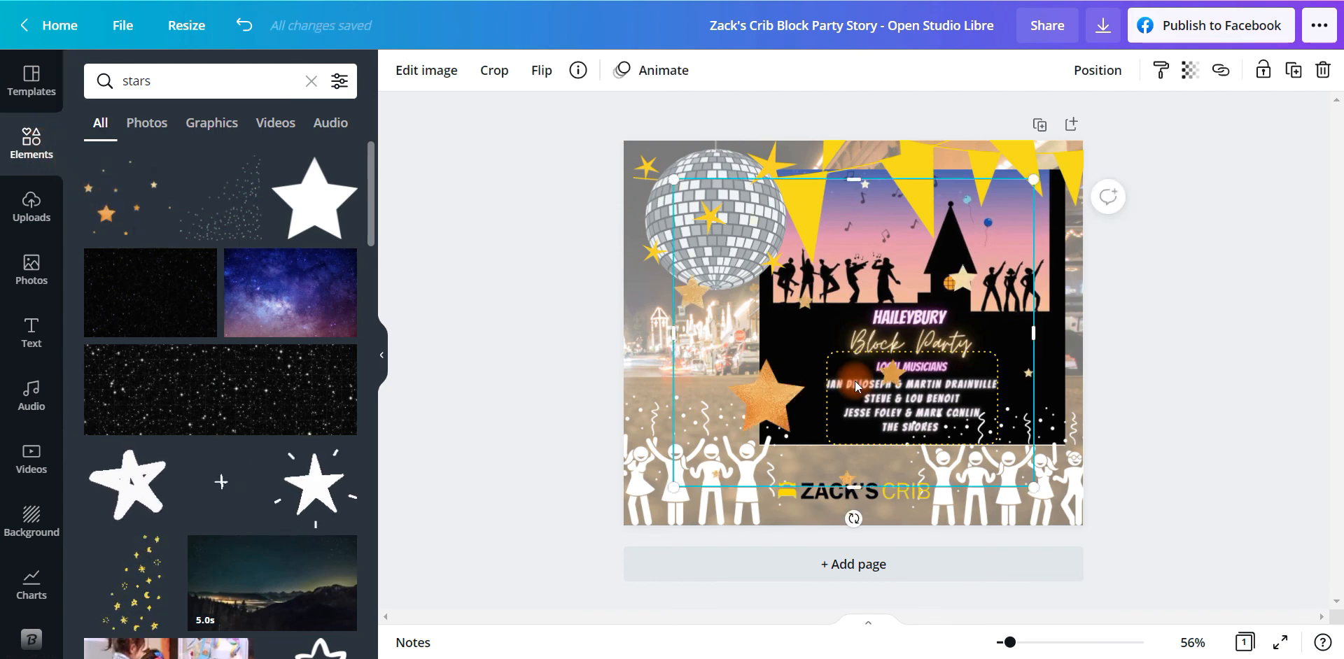
pyautogui.moveTo(726, 215); pyautogui.dragTo(804, 373)
pyautogui.click(1186, 397)
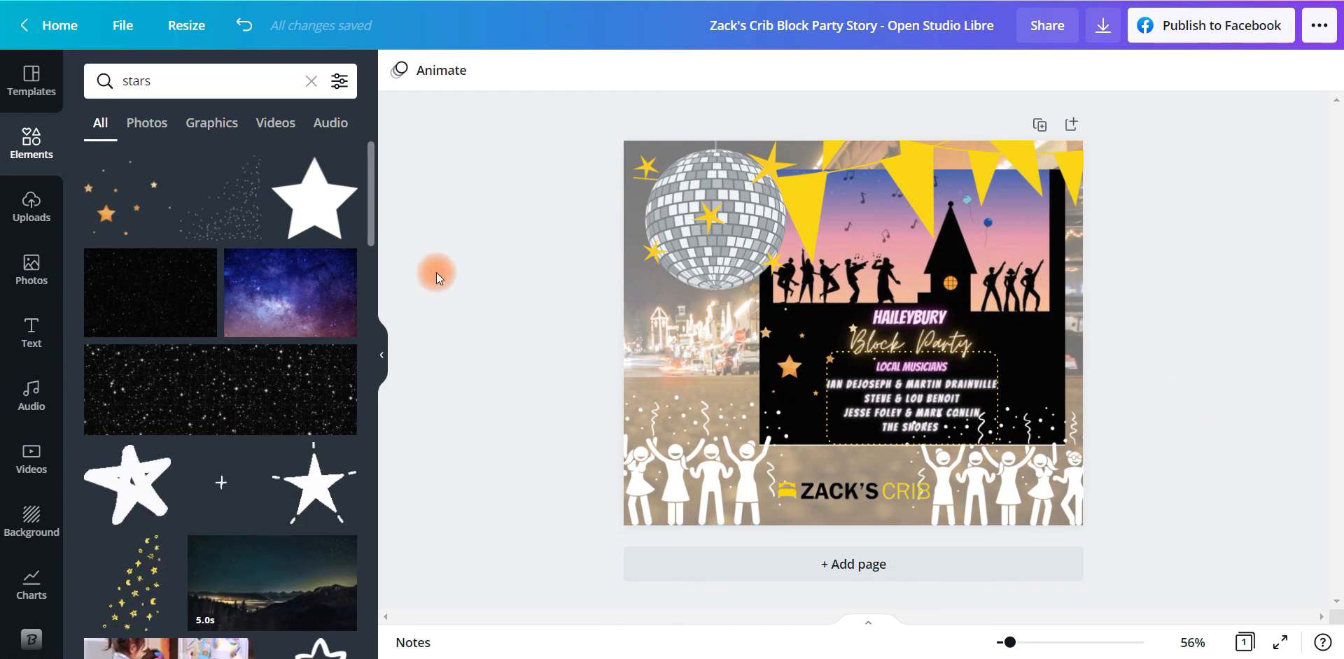
# Add the solid white star, shrink it beside the Block Party title on the right, and colour it with the document's yellow.
pyautogui.click(339, 223)
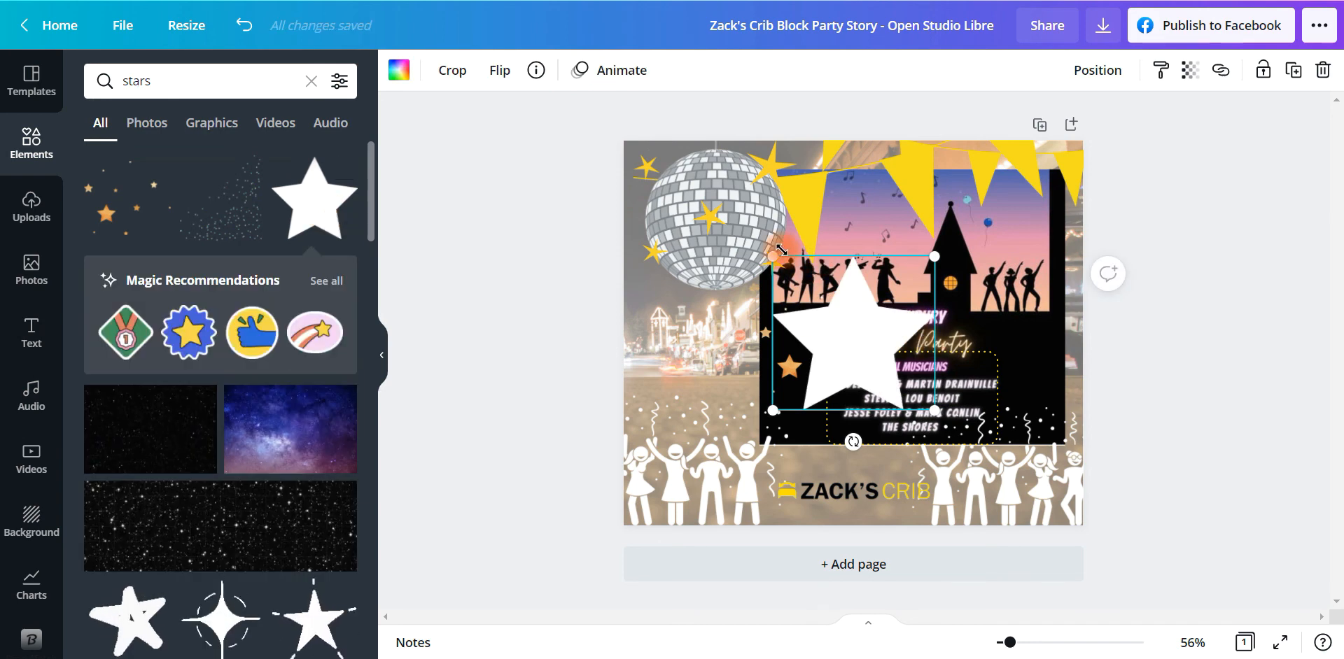
pyautogui.moveTo(773, 256); pyautogui.dragTo(1020, 343)
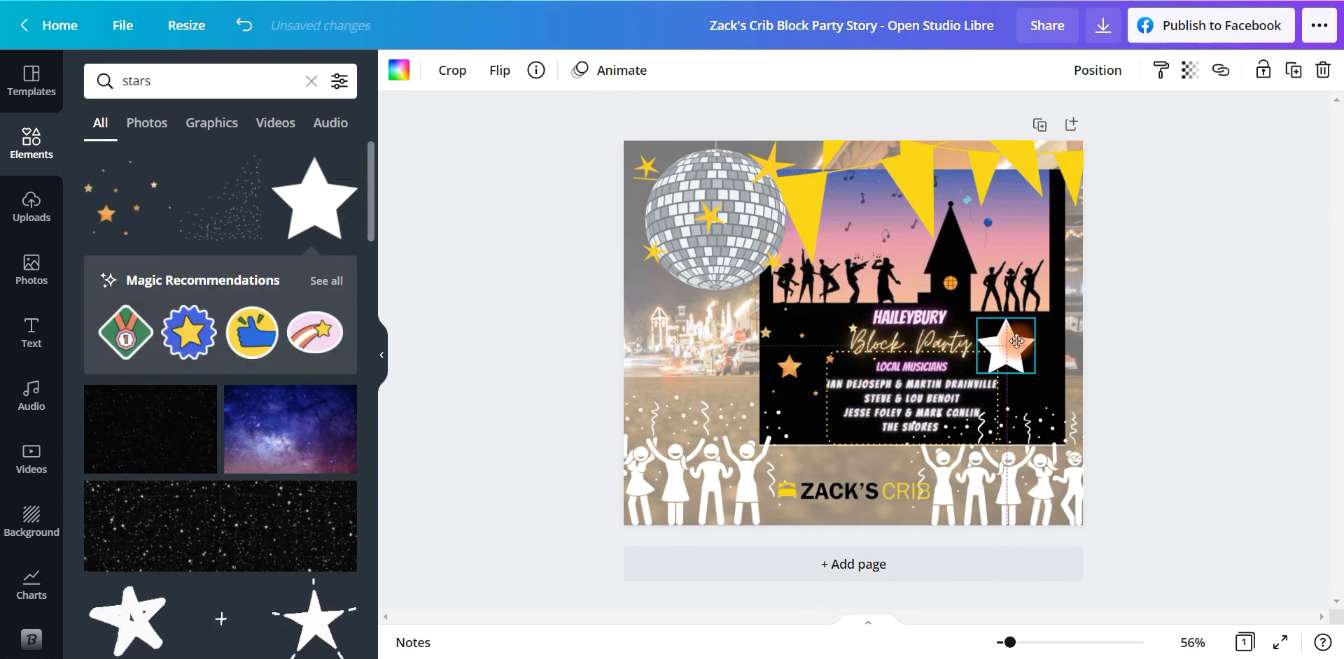
pyautogui.click(434, 80)
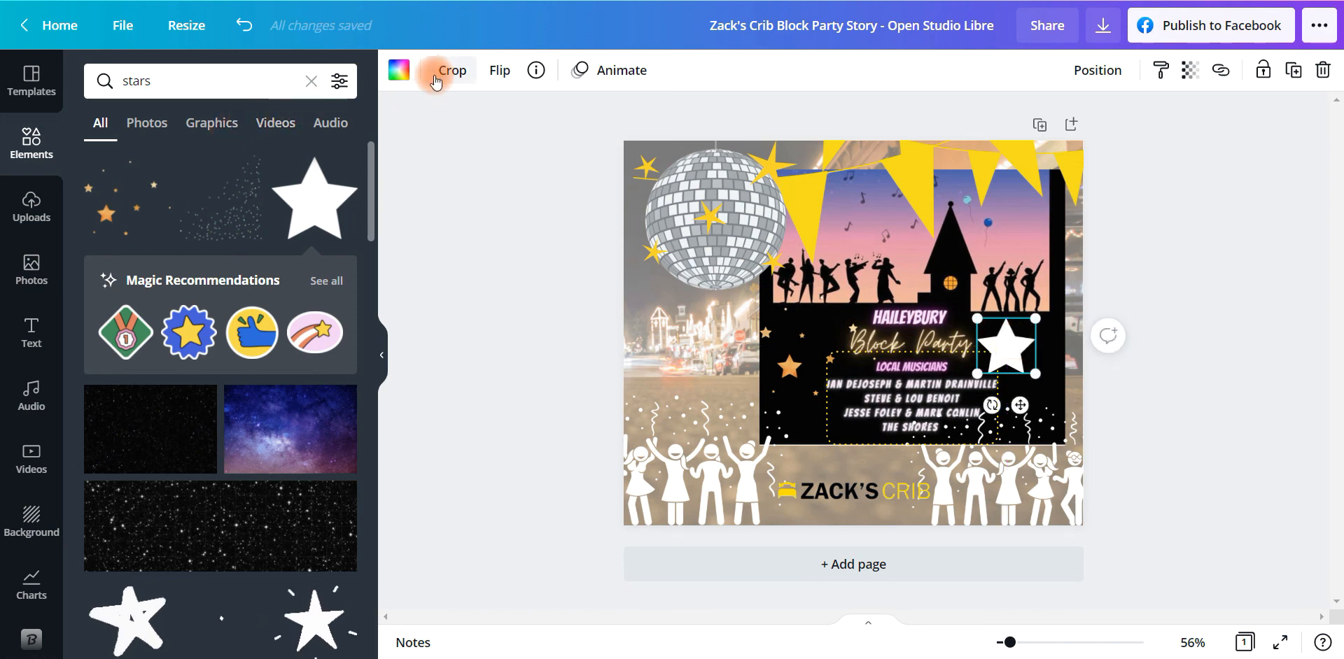
pyautogui.click(399, 70)
pyautogui.click(156, 172)
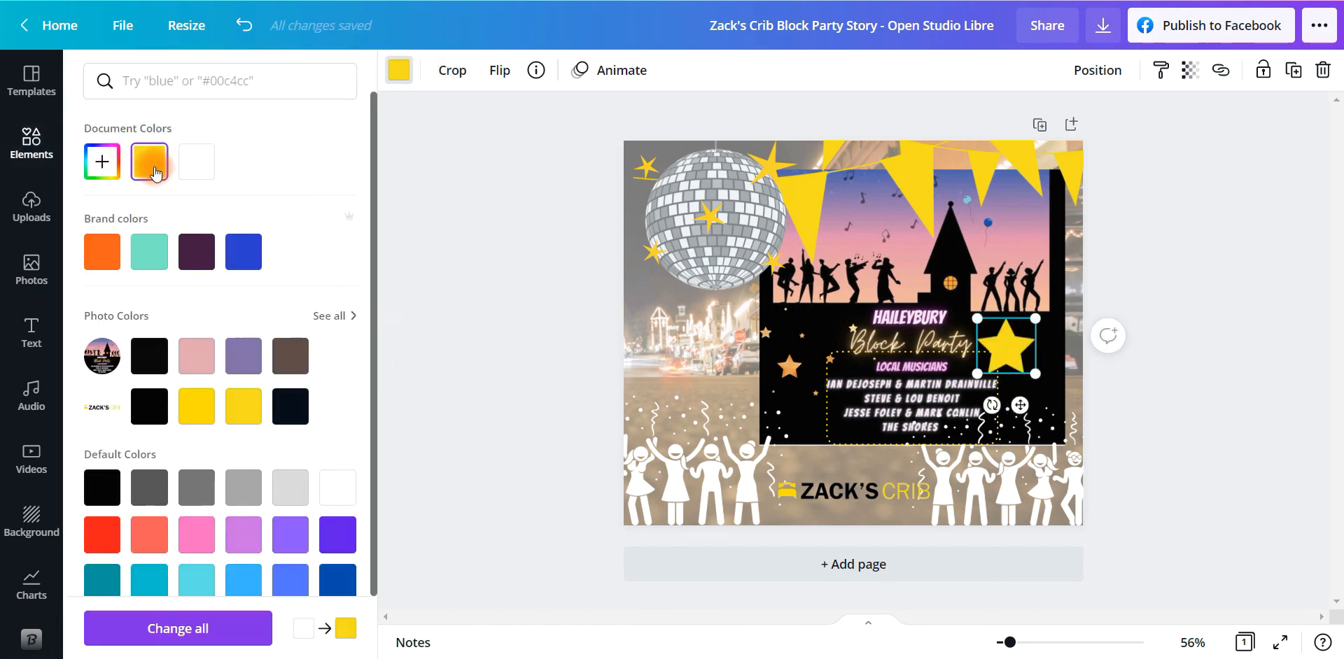
pyautogui.click(1154, 421)
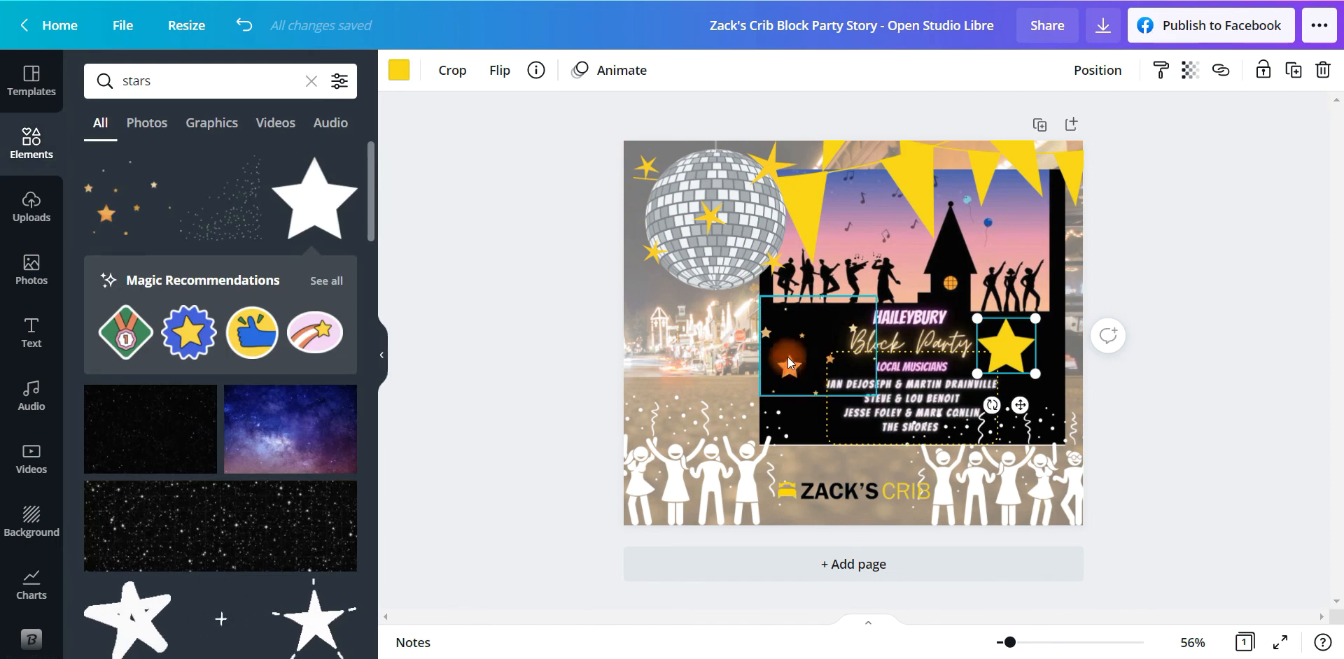
# Shift the yellow bunting slightly left and down across the upper part of the design.
pyautogui.click(786, 363)
pyautogui.click(1176, 420)
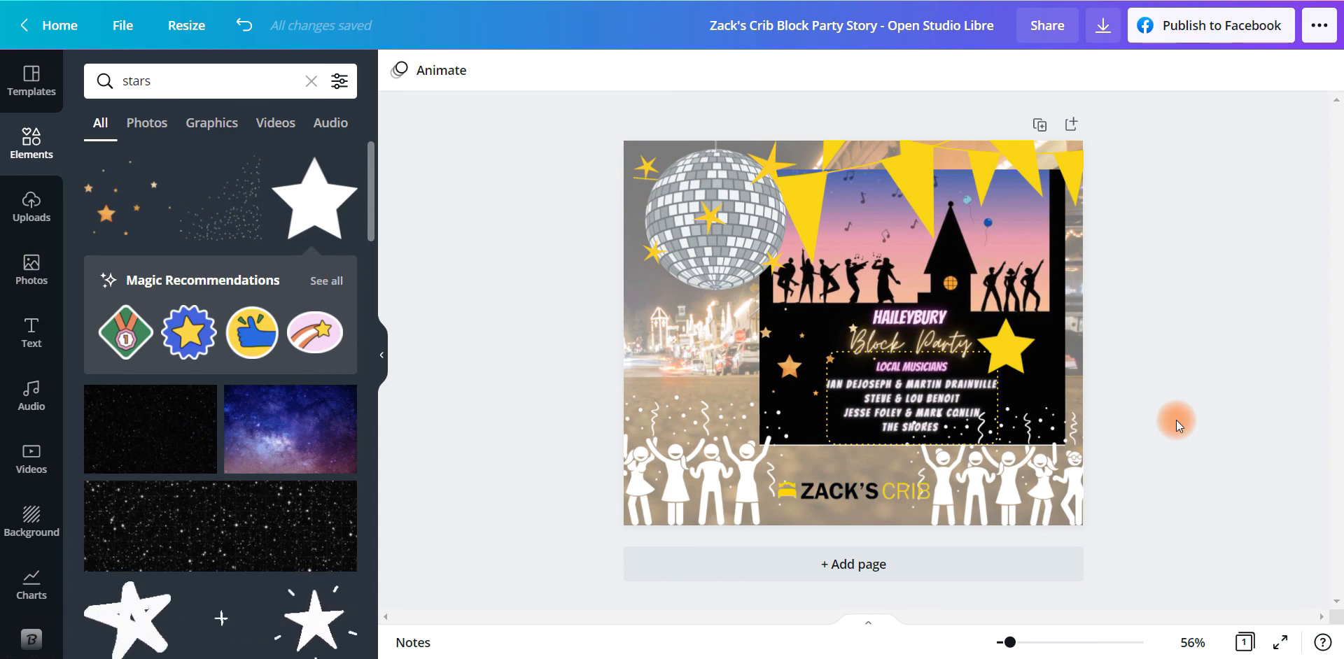
pyautogui.moveTo(819, 198); pyautogui.dragTo(797, 202)
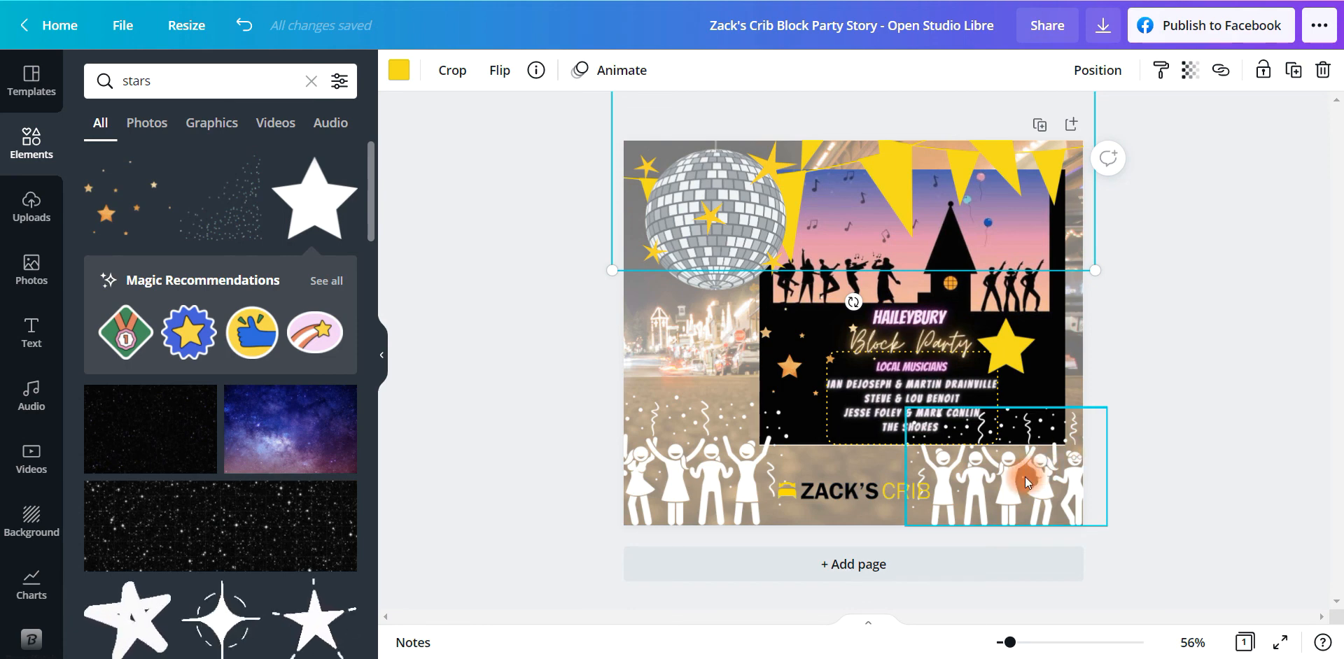
# Download the design as a PNG, and add the file as media to the new story in Meta Business Suite.
pyautogui.click(1106, 28)
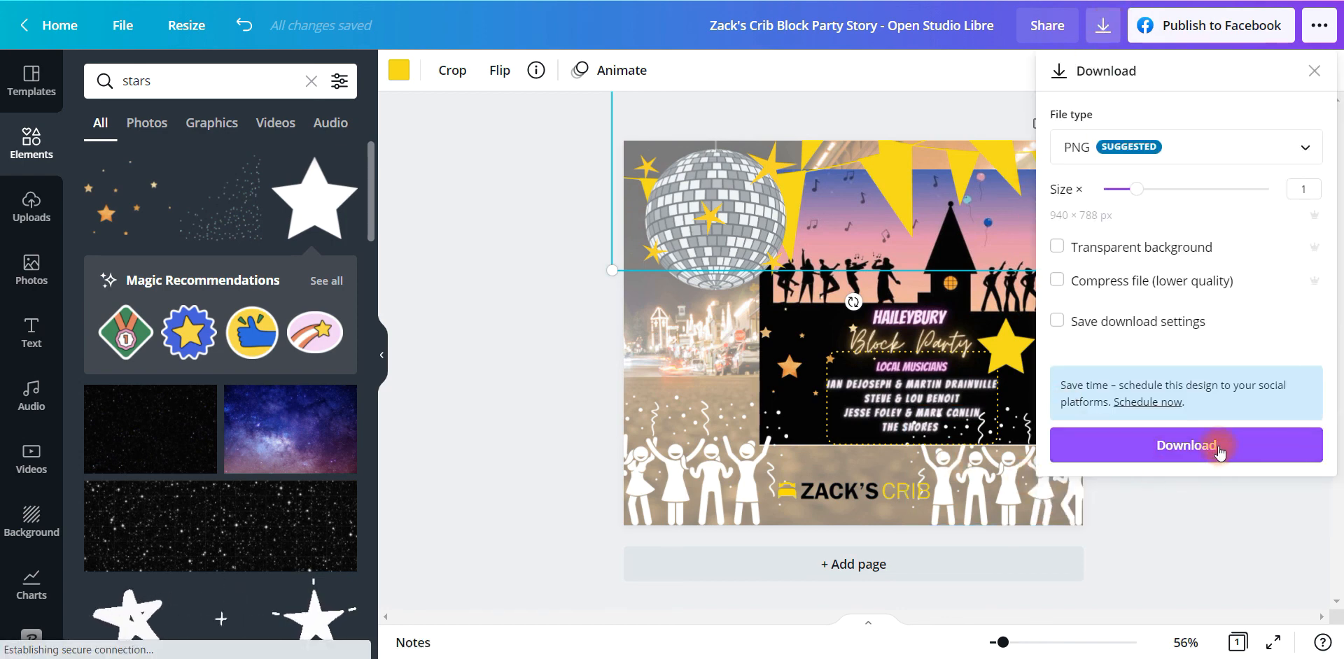
pyautogui.click(1218, 447)
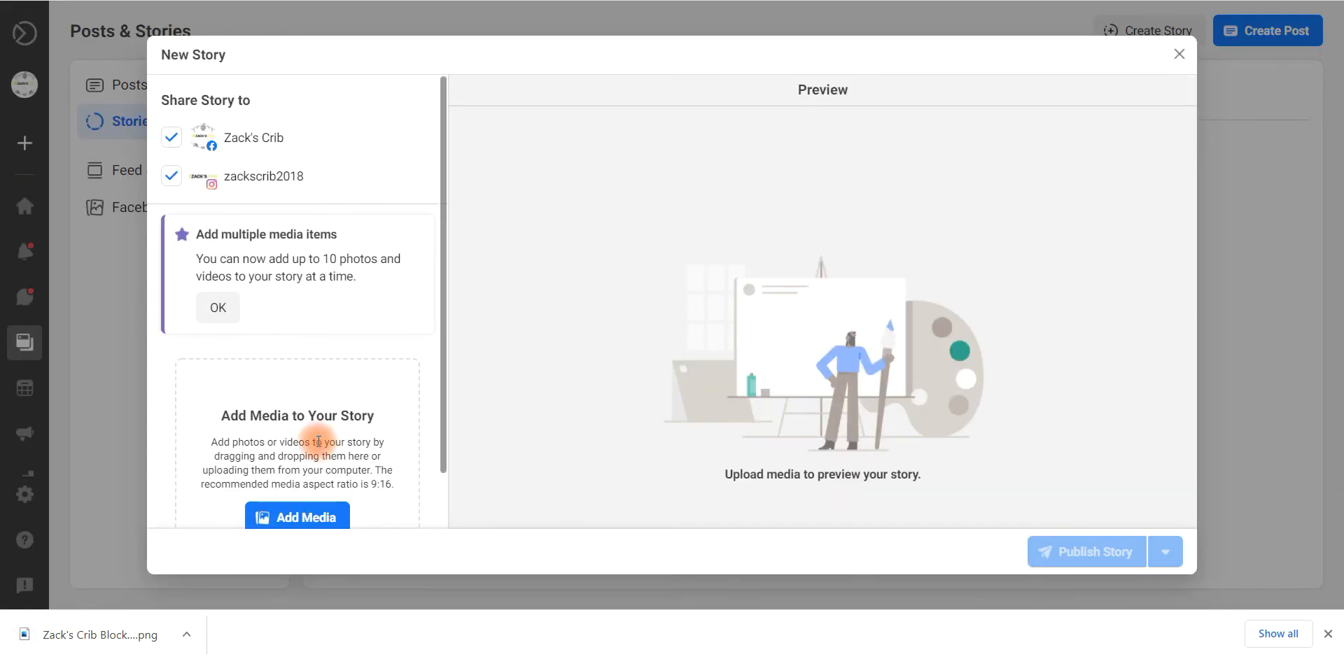
pyautogui.scroll(-1, 312, 413)
pyautogui.scroll(1, 283, 377)
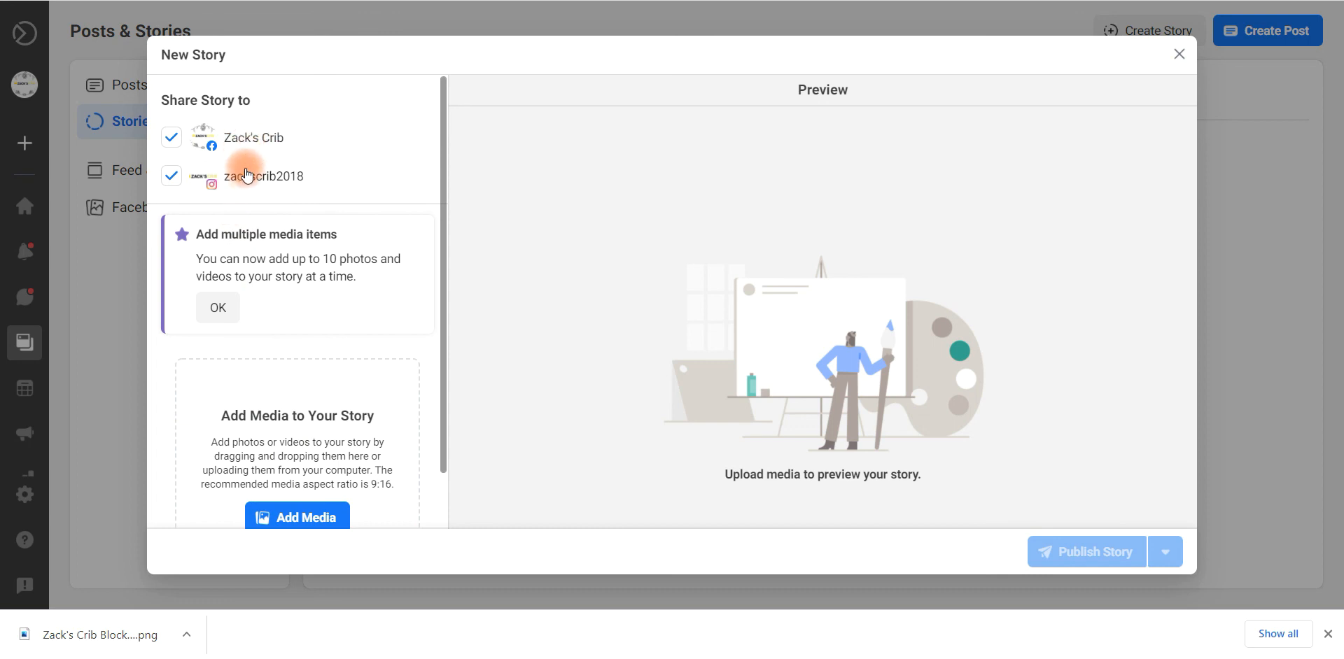
pyautogui.scroll(-1, 255, 402)
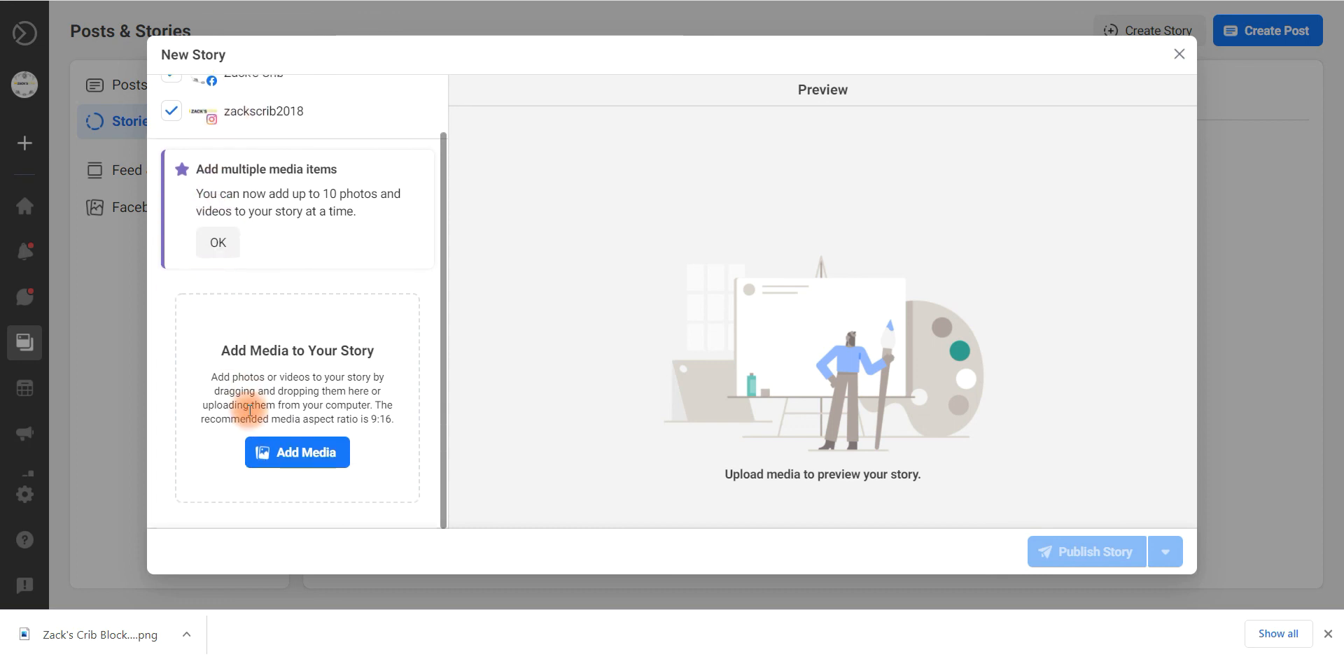
pyautogui.click(315, 456)
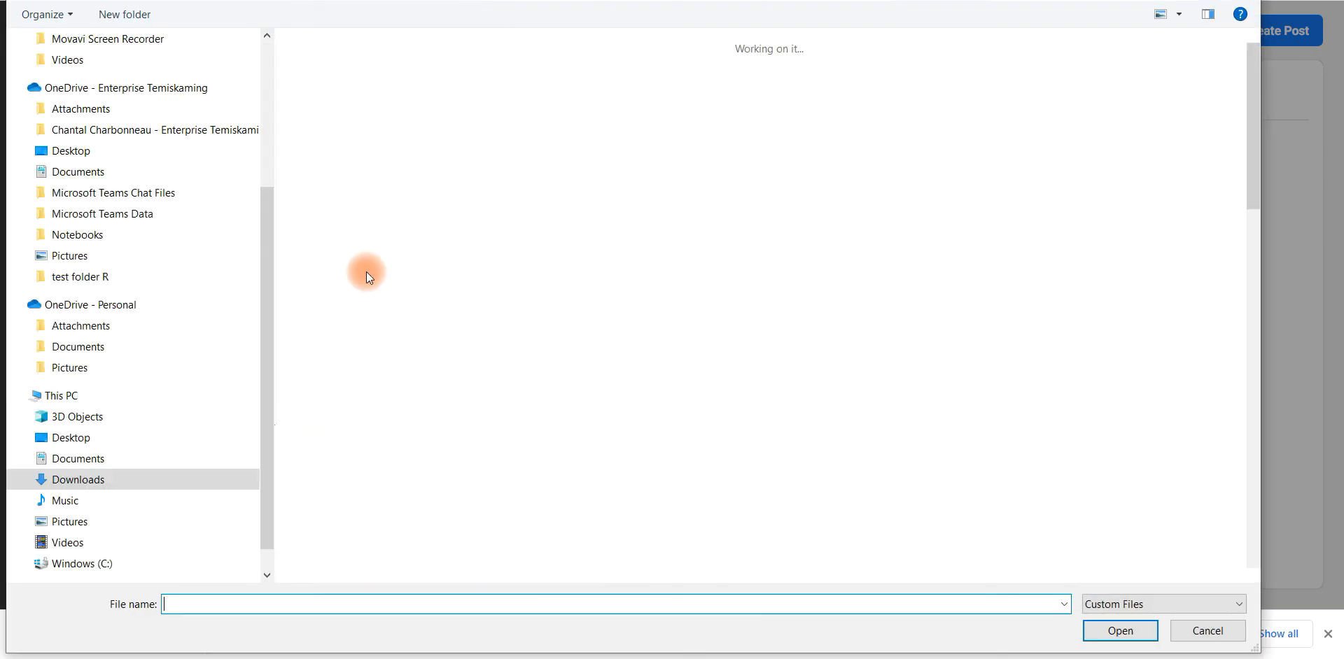
pyautogui.scroll(2, 245, 236)
pyautogui.doubleClick(325, 94)
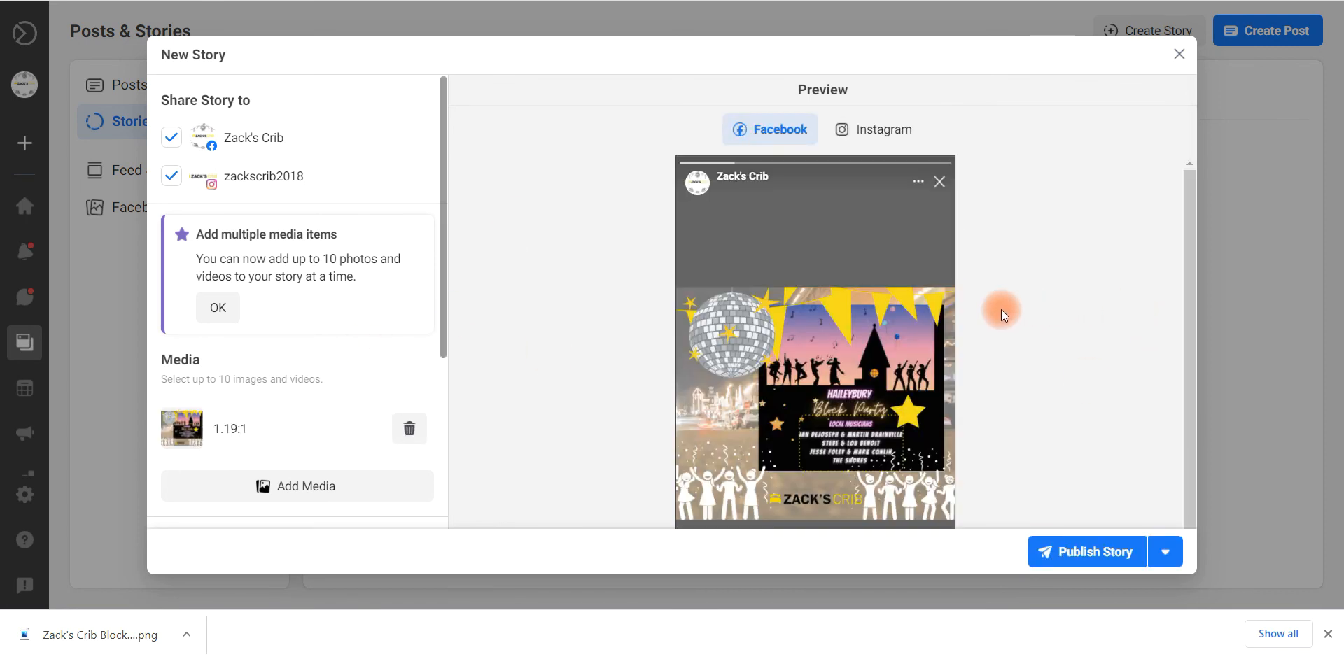
# Check the story preview and exclude the Instagram account, sharing the story only to the Zack's Crib Facebook page.
pyautogui.scroll(-1, 964, 313)
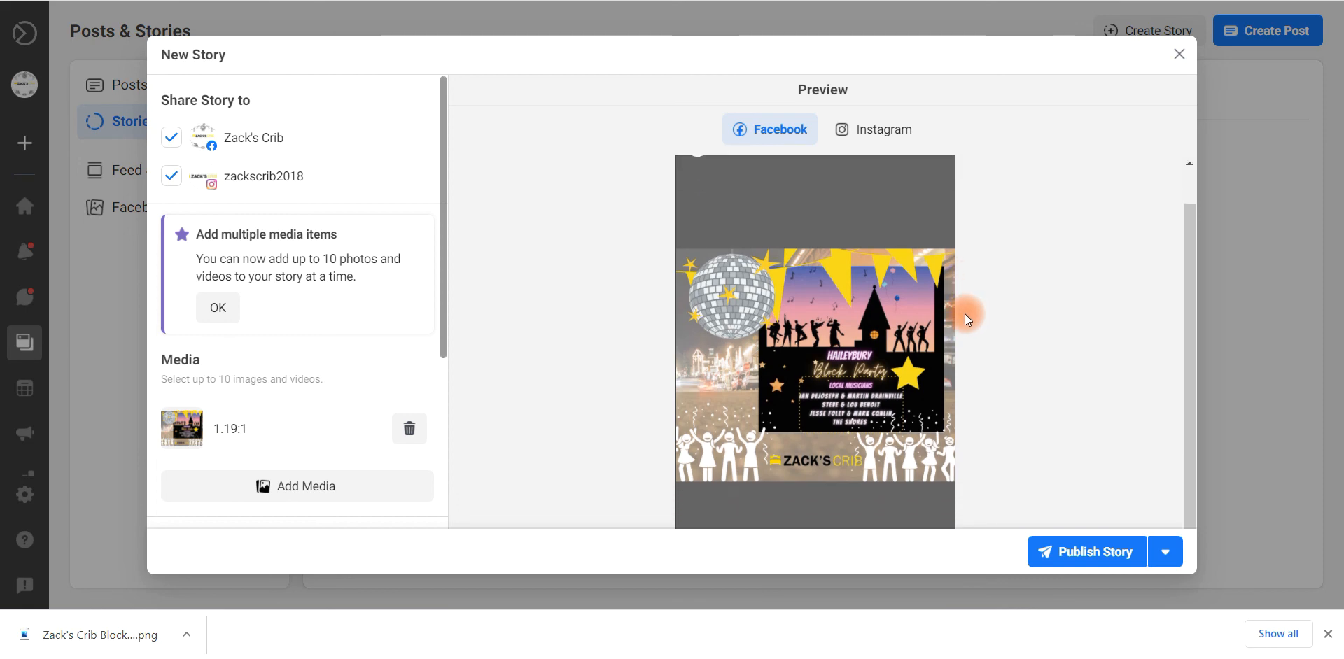
pyautogui.scroll(-3, 993, 334)
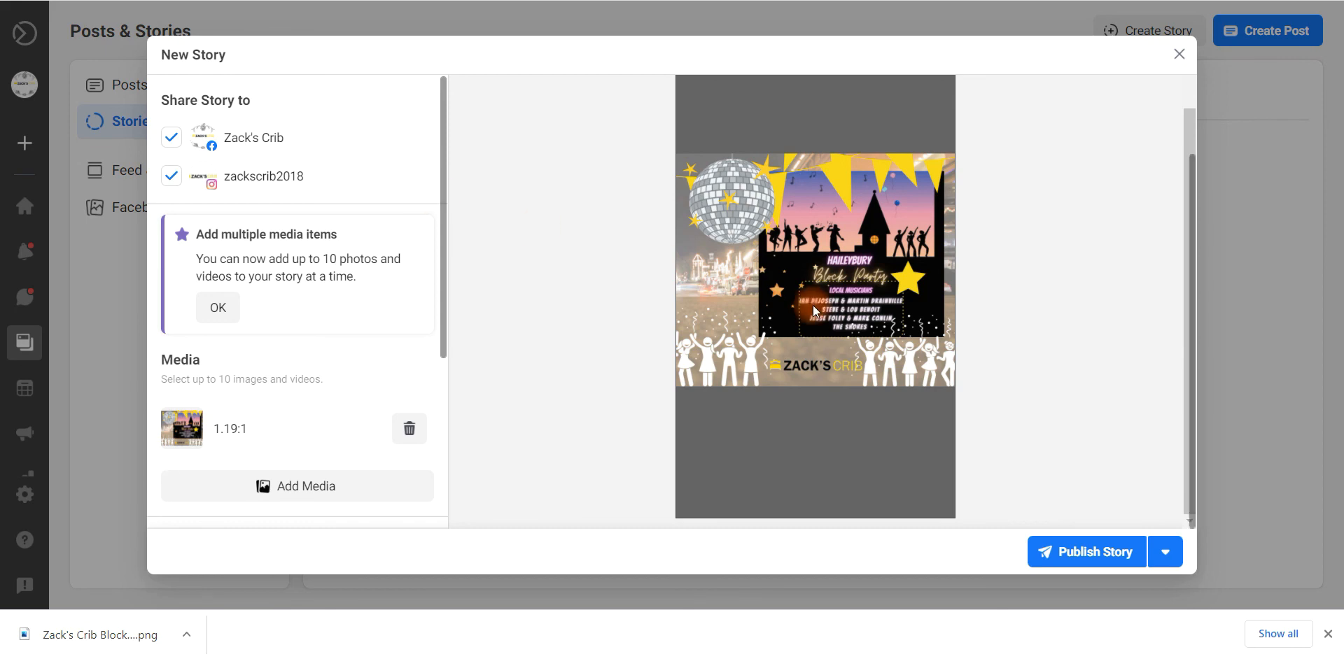
pyautogui.click(170, 177)
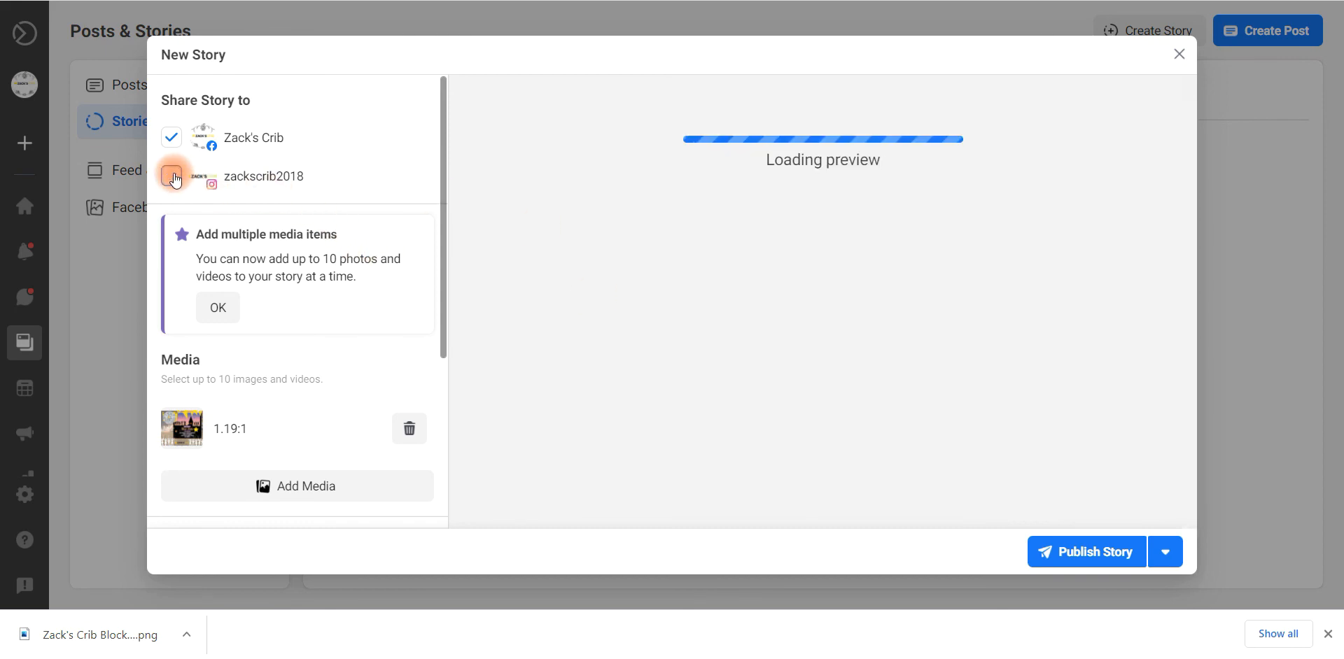
pyautogui.moveTo(842, 284); pyautogui.dragTo(938, 357)
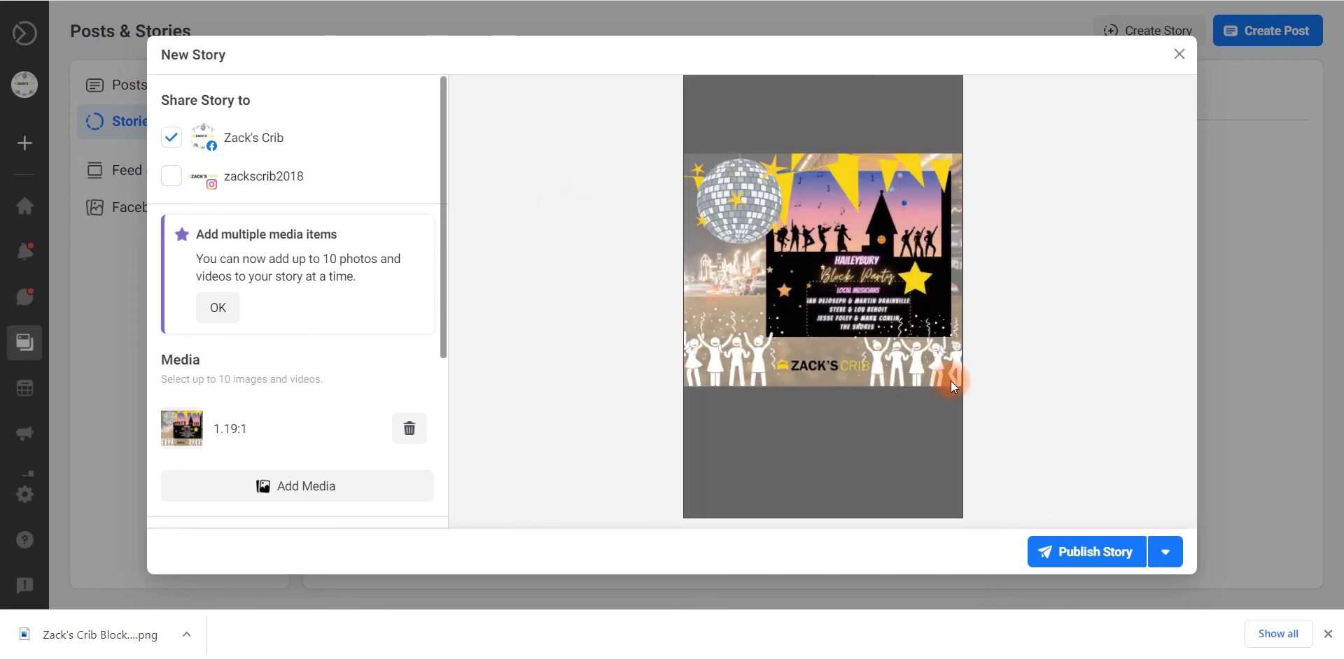